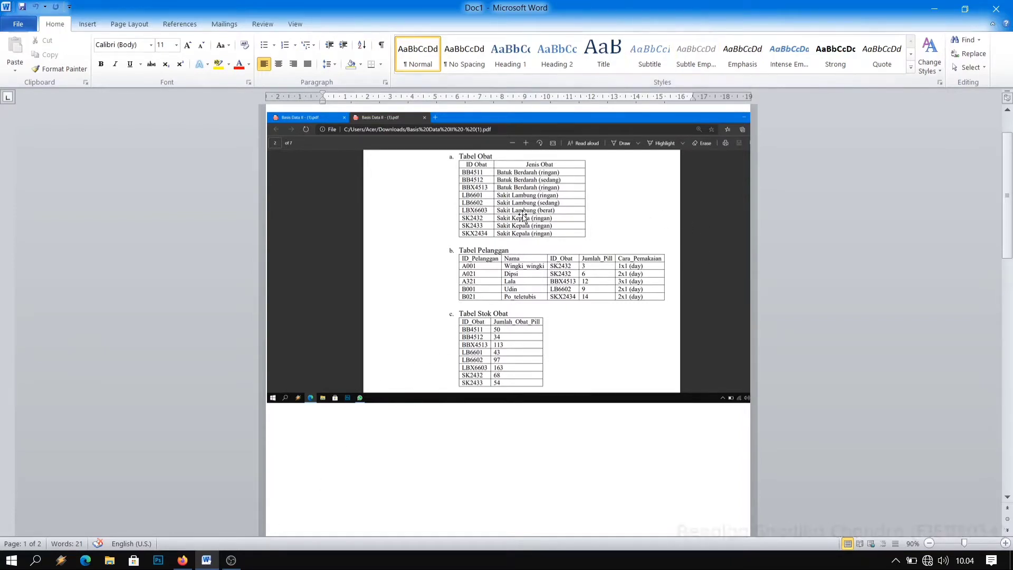
Switch to phpMyAdmin in Firefox and open a blank server-level SQL query editor, discarding the unsaved changes.
{"action": "left_click", "coordinate": [185, 561]}
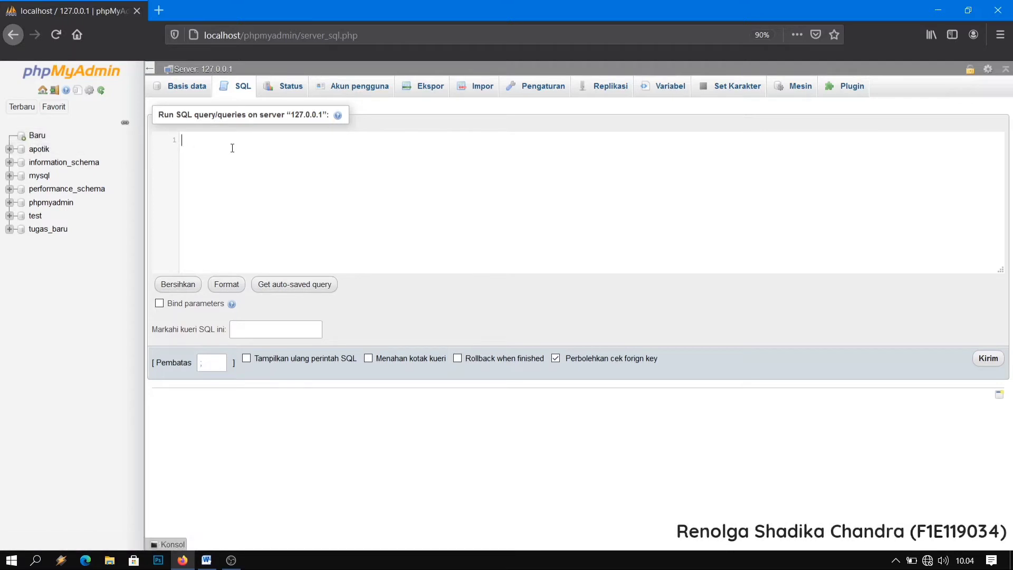
{"action": "left_click", "coordinate": [36, 137]}
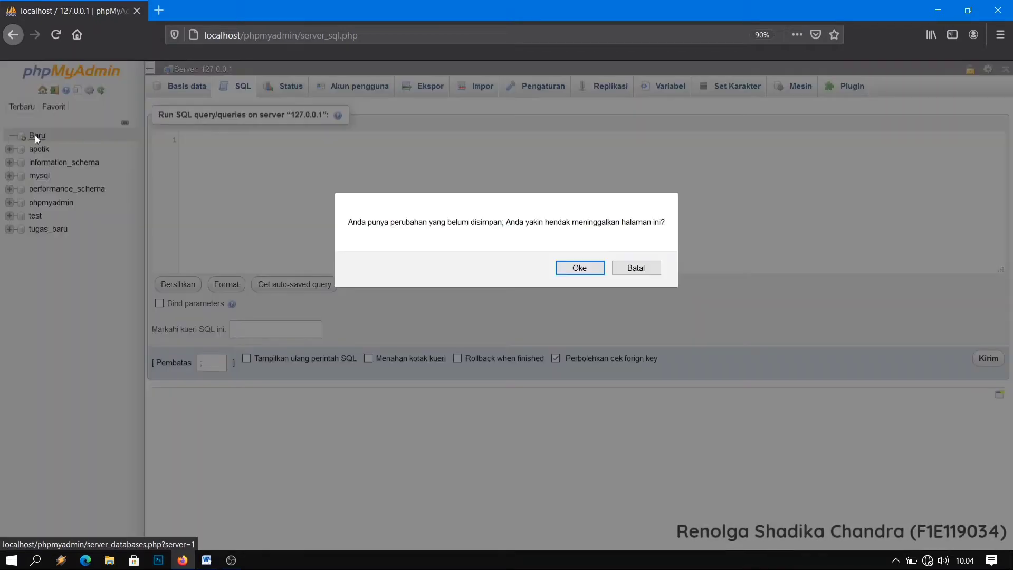
{"action": "left_click", "coordinate": [575, 272]}
{"action": "left_click", "coordinate": [203, 168]}
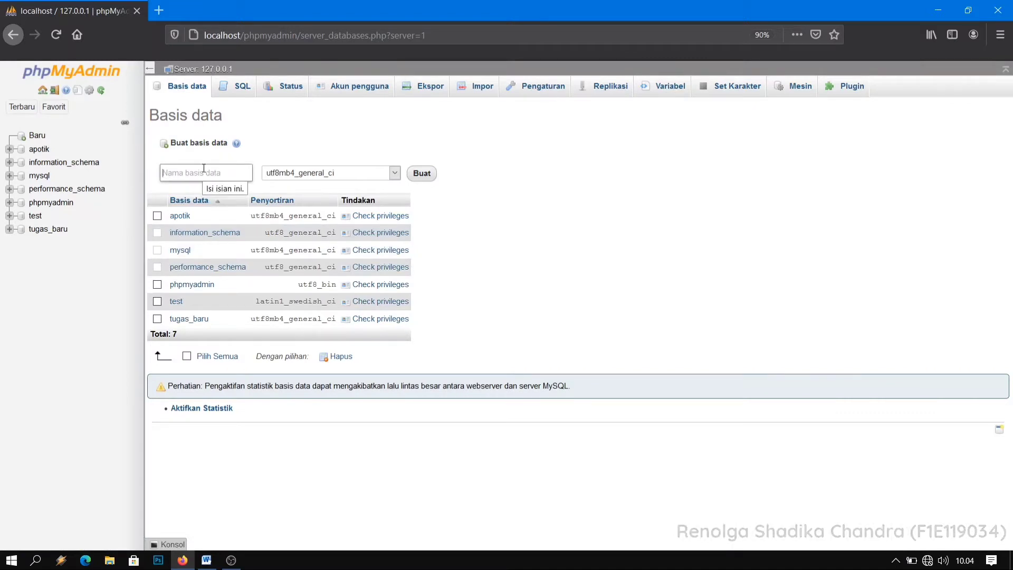
{"action": "left_click", "coordinate": [231, 87]}
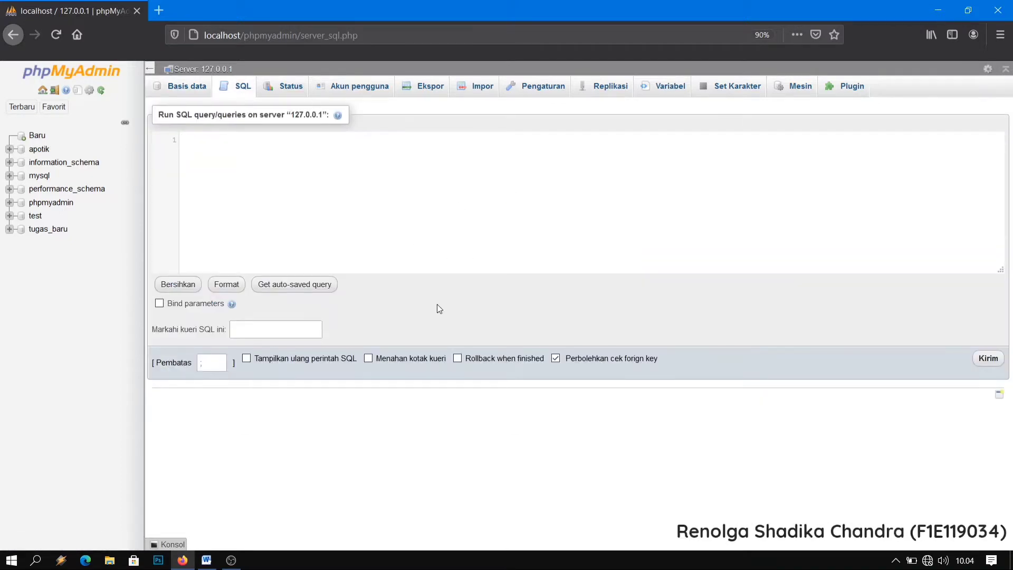
Write and run the SQL statement CREATE DATABASE Apotik_2.
{"action": "type", "text": "cre"}
{"action": "key", "text": "Return"}
{"action": "type", "text": "dat"}
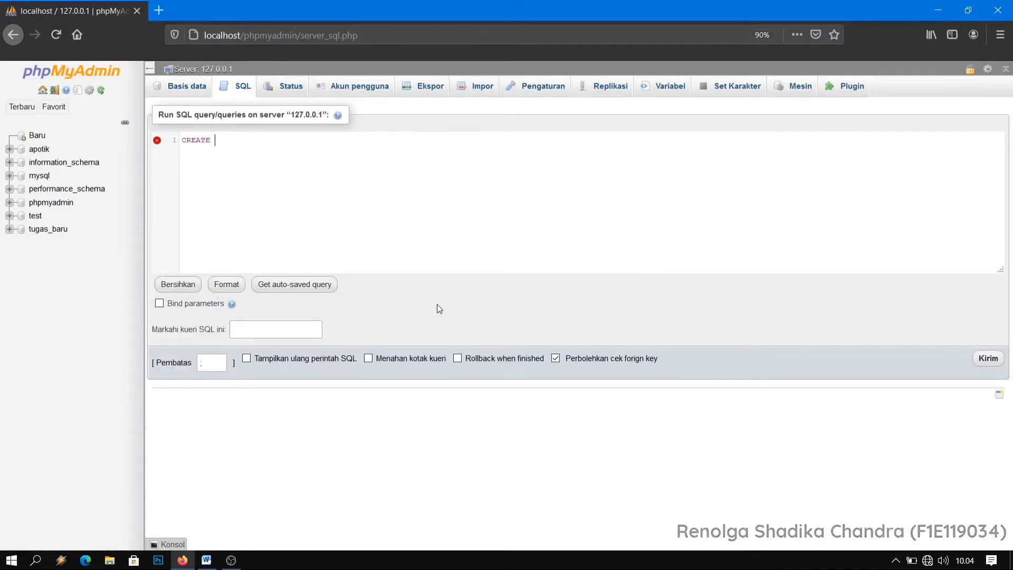
{"action": "key", "text": "Down"}
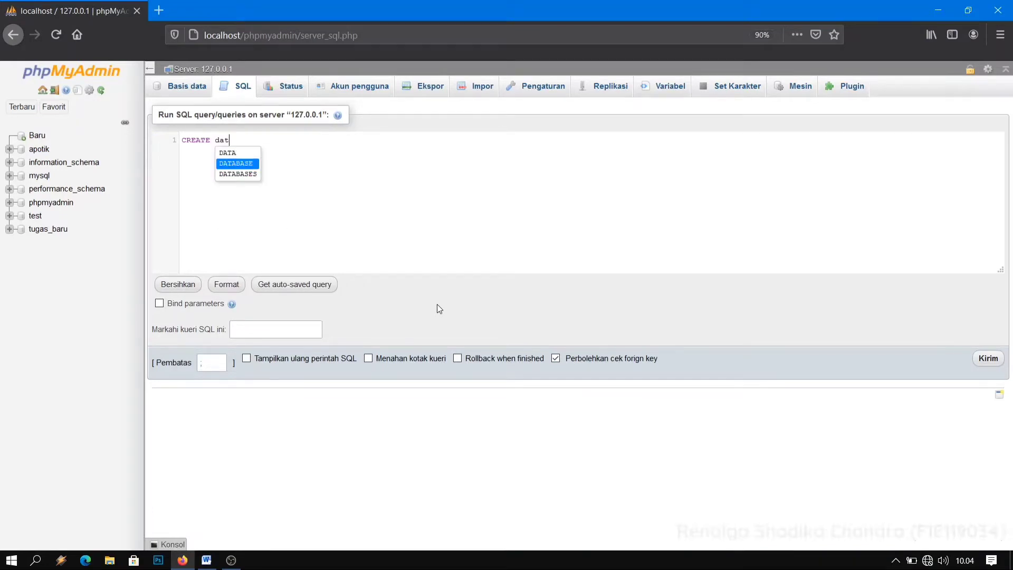
{"action": "key", "text": "Return"}
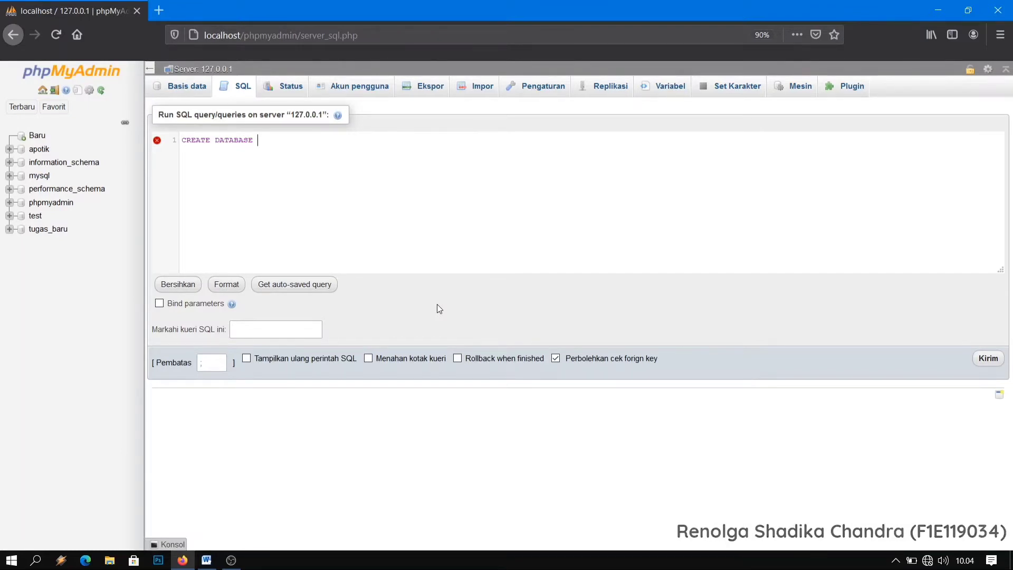
{"action": "type", "text": "Apotik_2"}
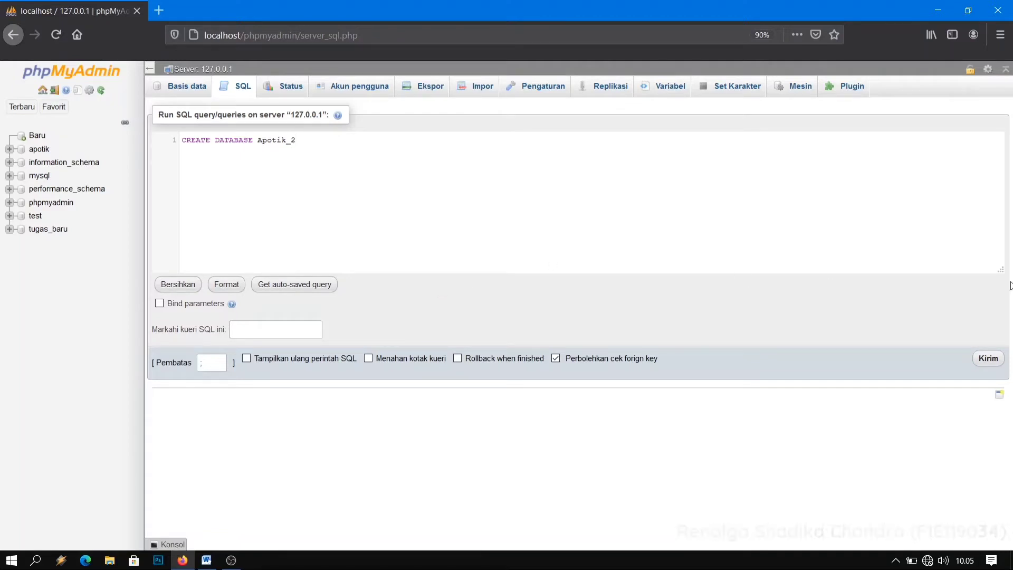
{"action": "left_click", "coordinate": [988, 358]}
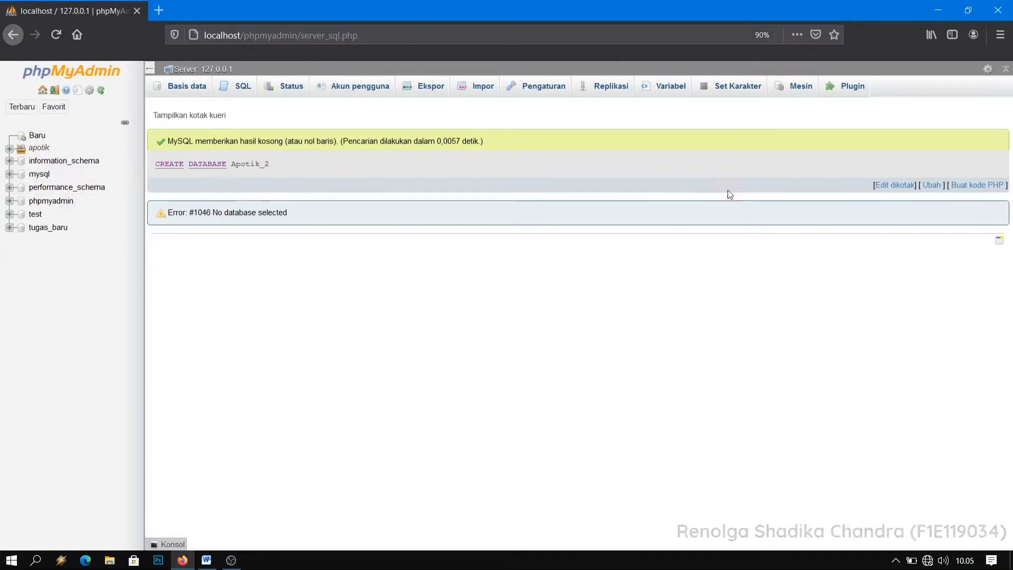
Expand the apotik database group and open the structure of the apotik_2 database.
{"action": "left_click", "coordinate": [8, 148]}
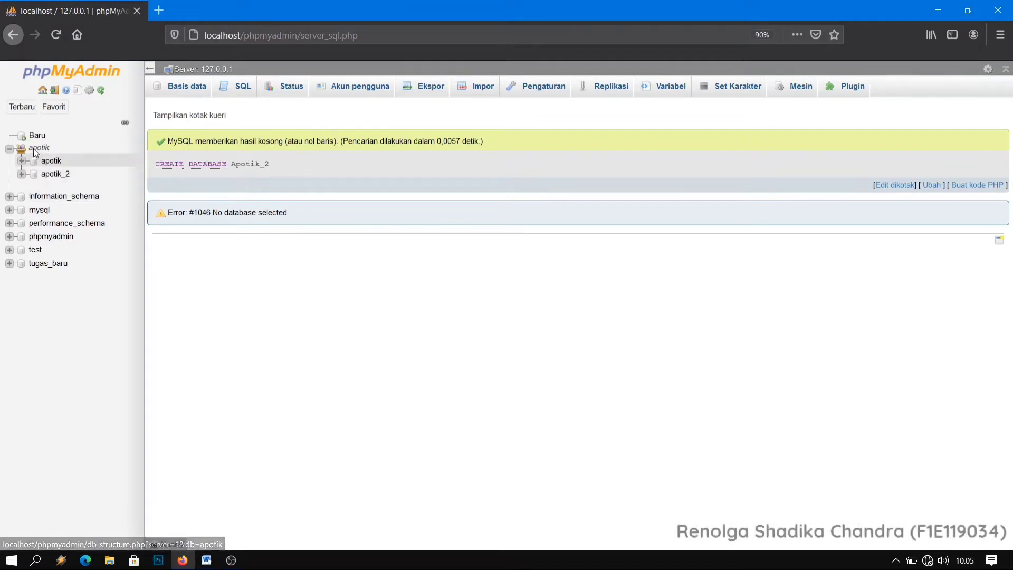
{"action": "left_click", "coordinate": [56, 174]}
{"action": "left_click", "coordinate": [280, 181]}
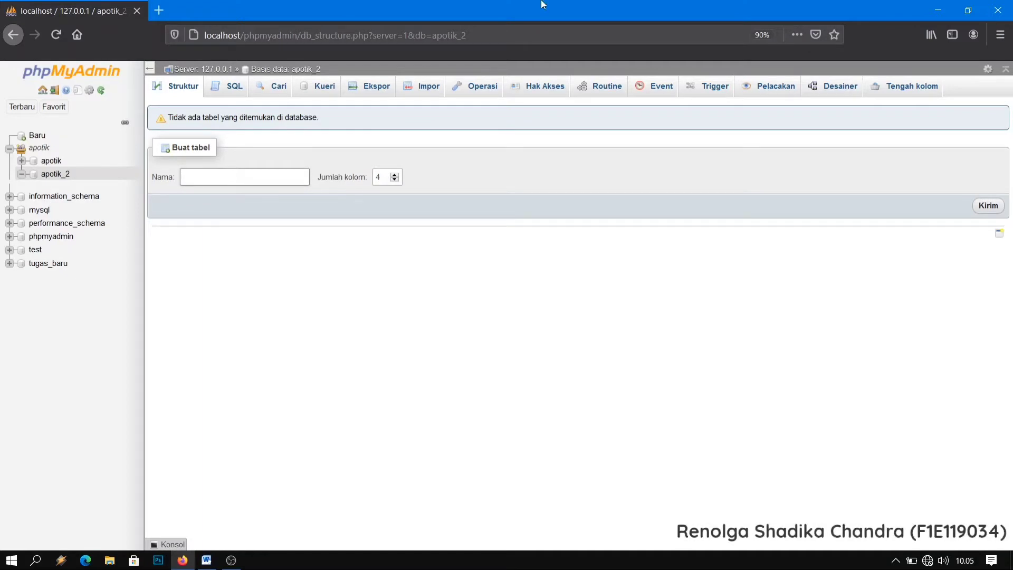
Arrange the windows side by side, with phpMyAdmin on the right half and the Word document Doc1 on the left.
{"action": "left_click", "coordinate": [968, 10]}
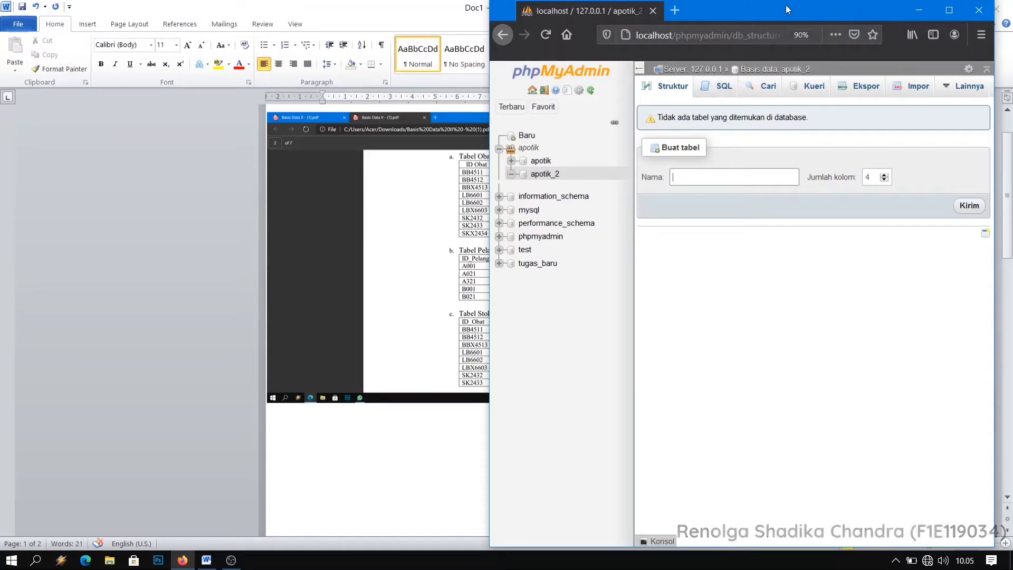
{"action": "left_click_drag", "start_coordinate": [786, 5], "coordinate": [1012, 248]}
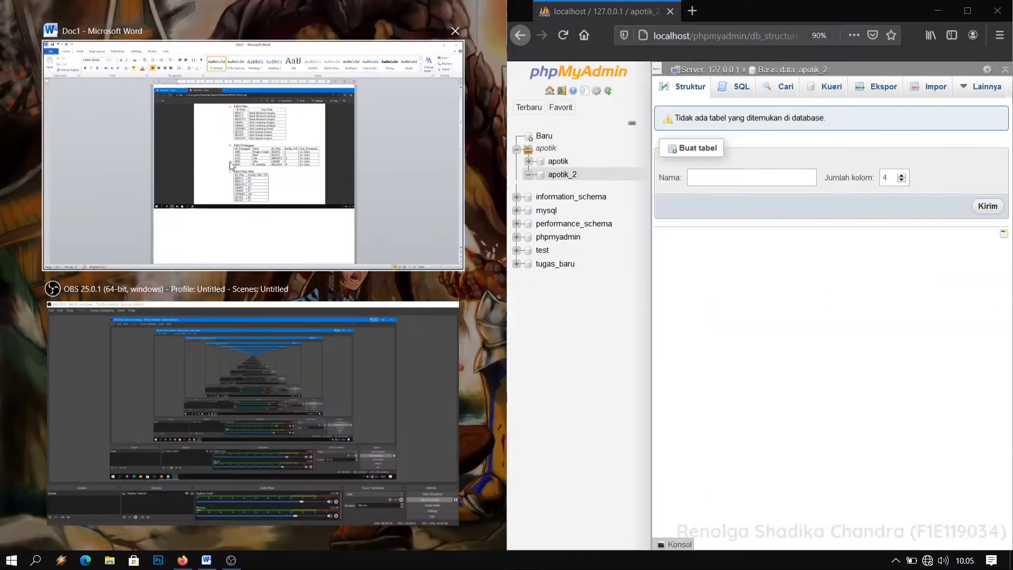
{"action": "left_click", "coordinate": [230, 161]}
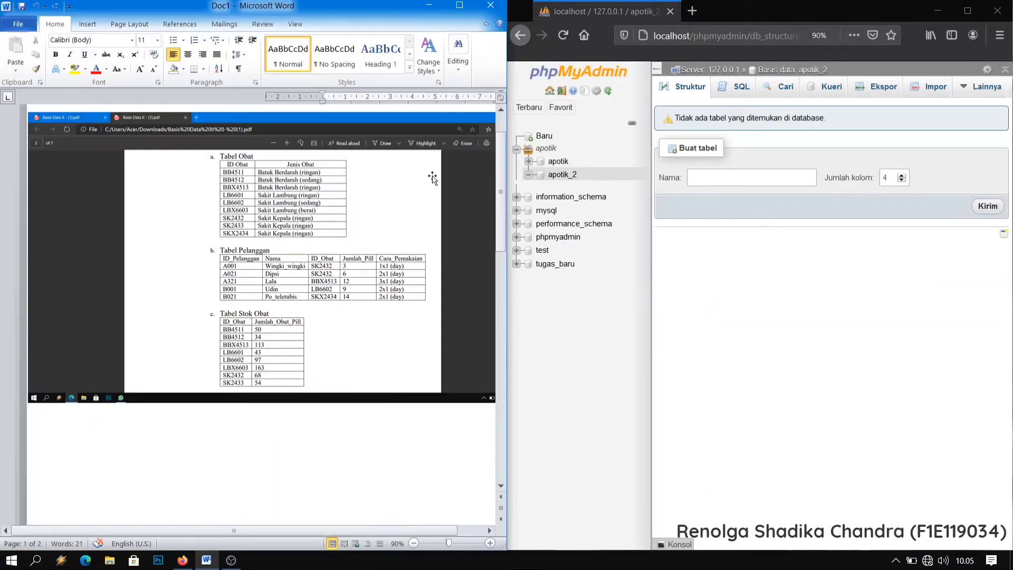
Start a new table named Obat with 2 columns in the apotik_2 database.
{"action": "left_click", "coordinate": [702, 176]}
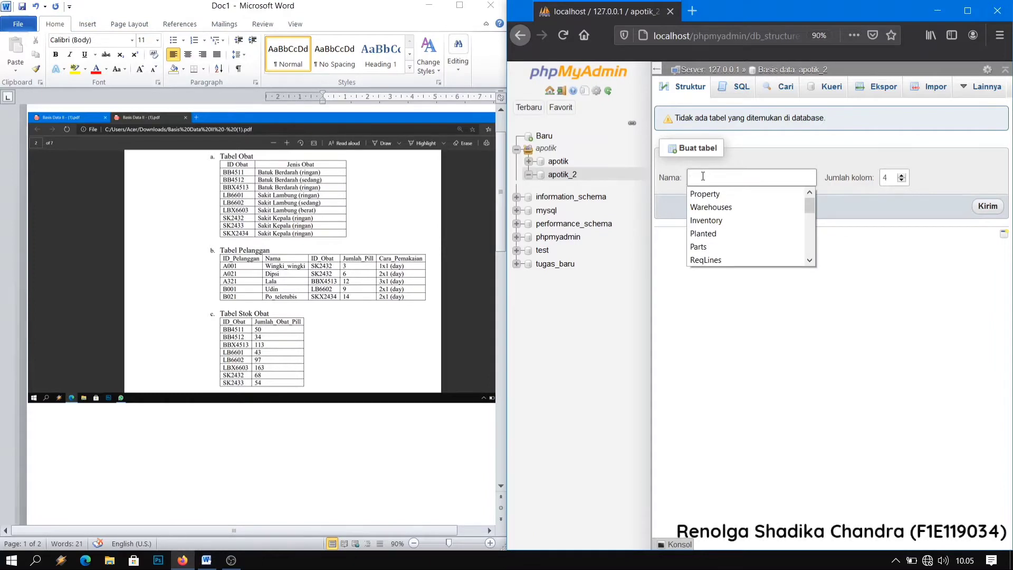
{"action": "type", "text": "Obat"}
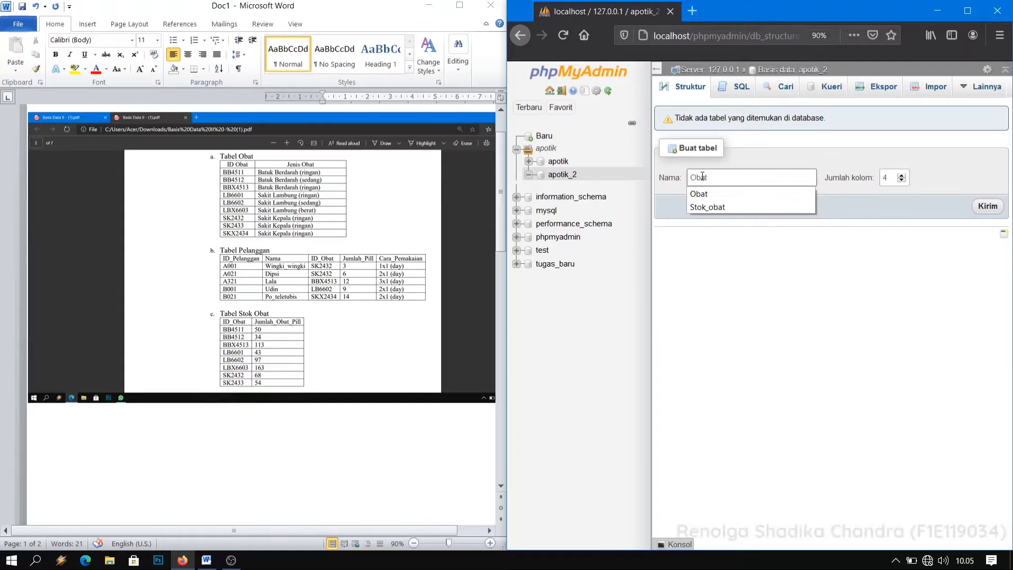
{"action": "key", "text": "Tab"}
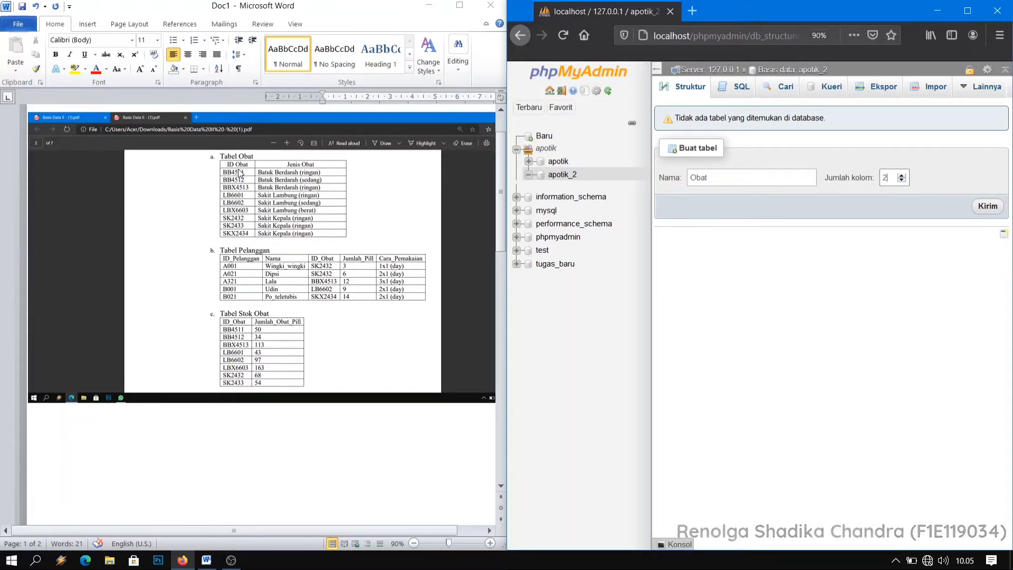
{"action": "left_click", "coordinate": [991, 210]}
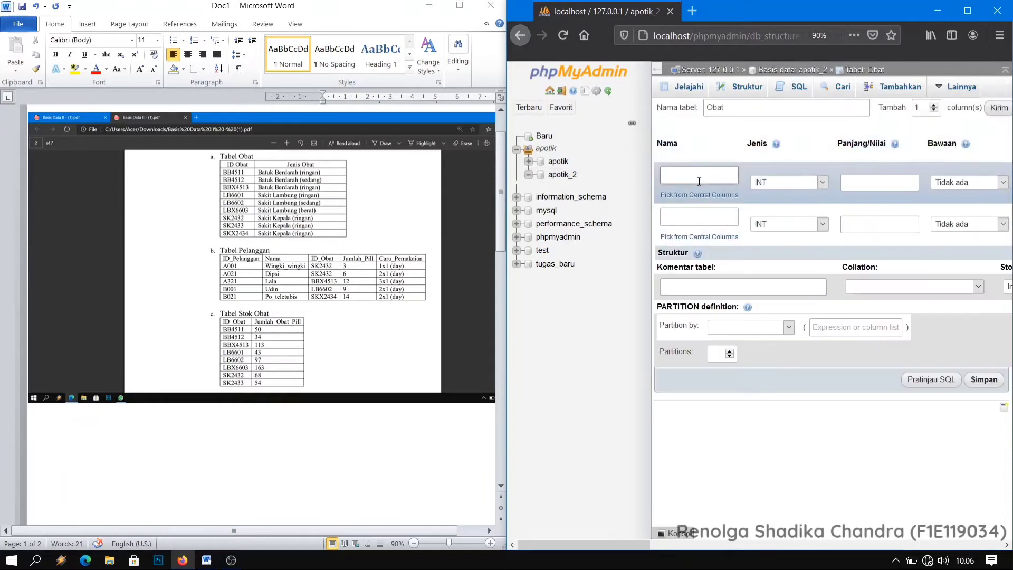
Define the first column of the Obat table as ID_Obat with type VARCHAR and length 8.
{"action": "left_click", "coordinate": [699, 179]}
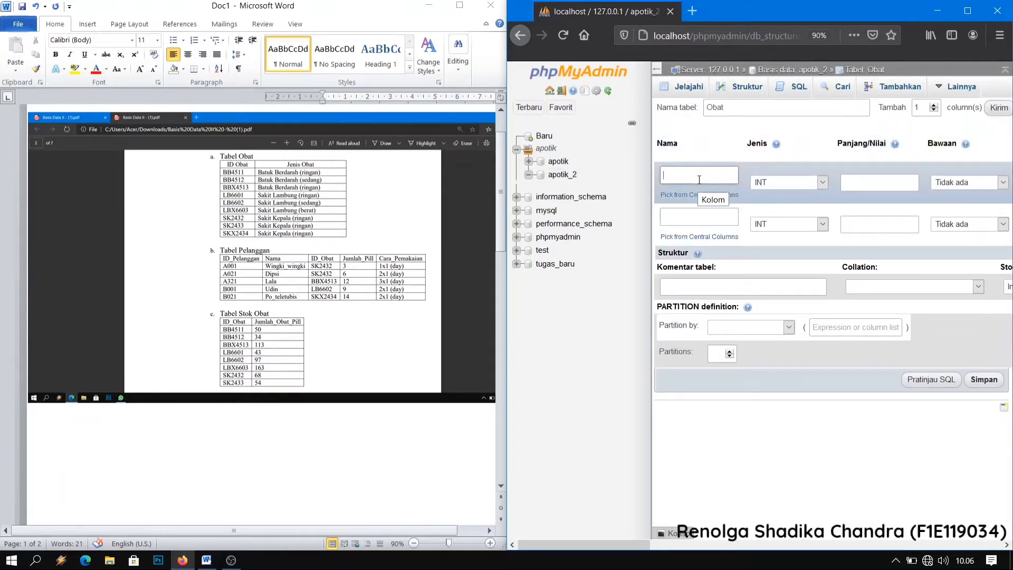
{"action": "type", "text": "I"}
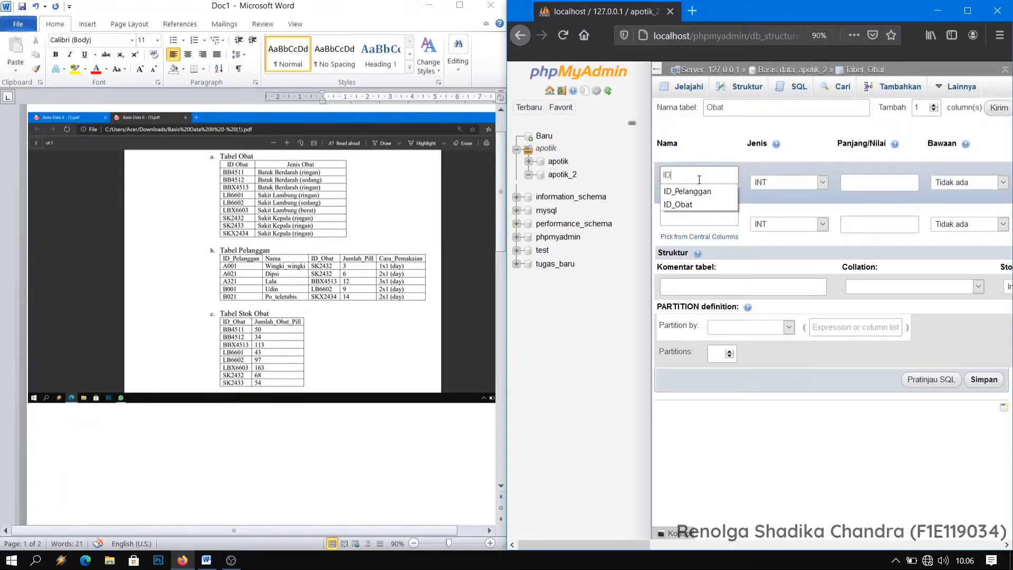
{"action": "type", "text": "D"}
{"action": "key", "text": "Down"}
{"action": "key", "text": "Down"}
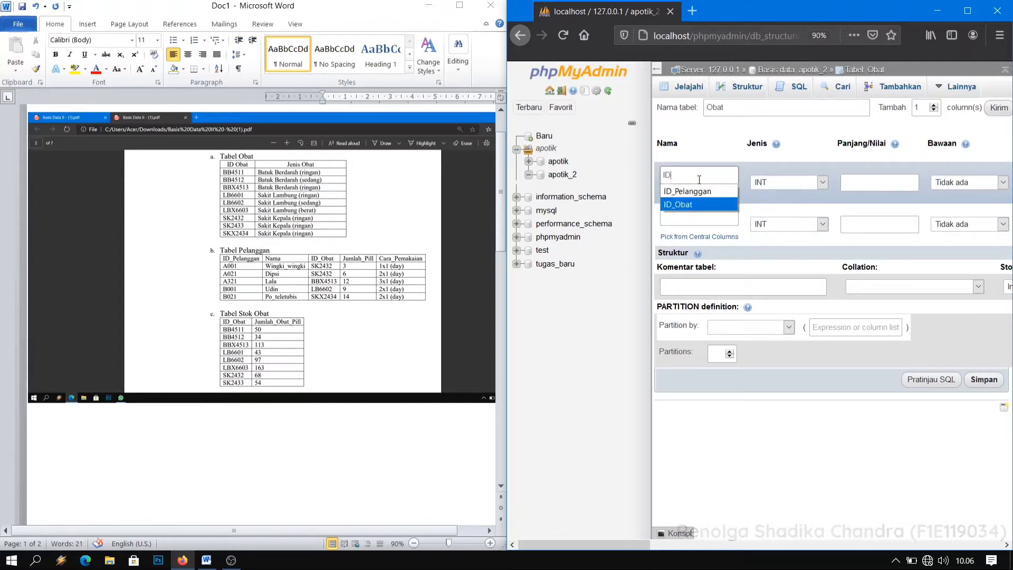
{"action": "key", "text": "Return"}
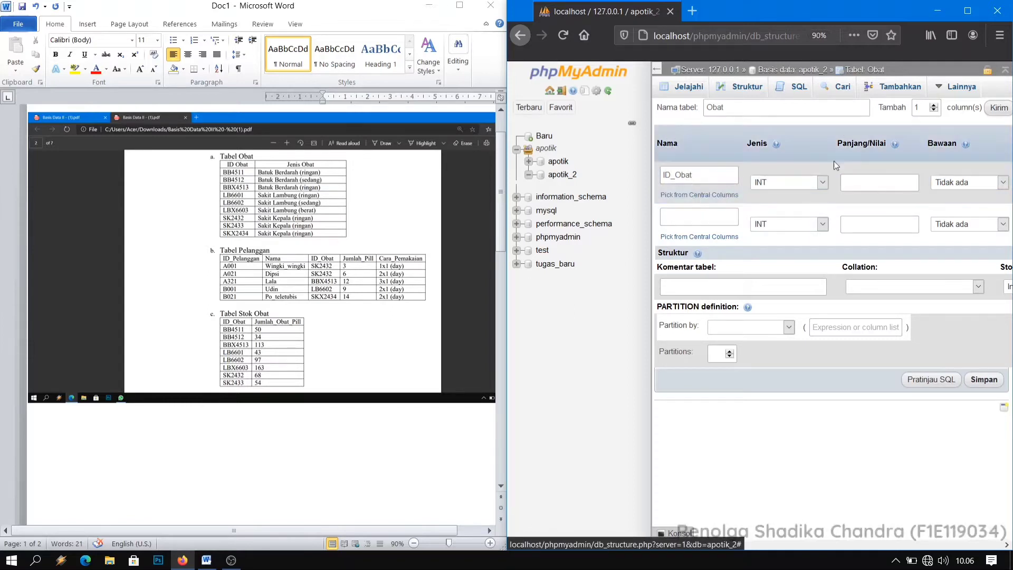
{"action": "left_click", "coordinate": [820, 183]}
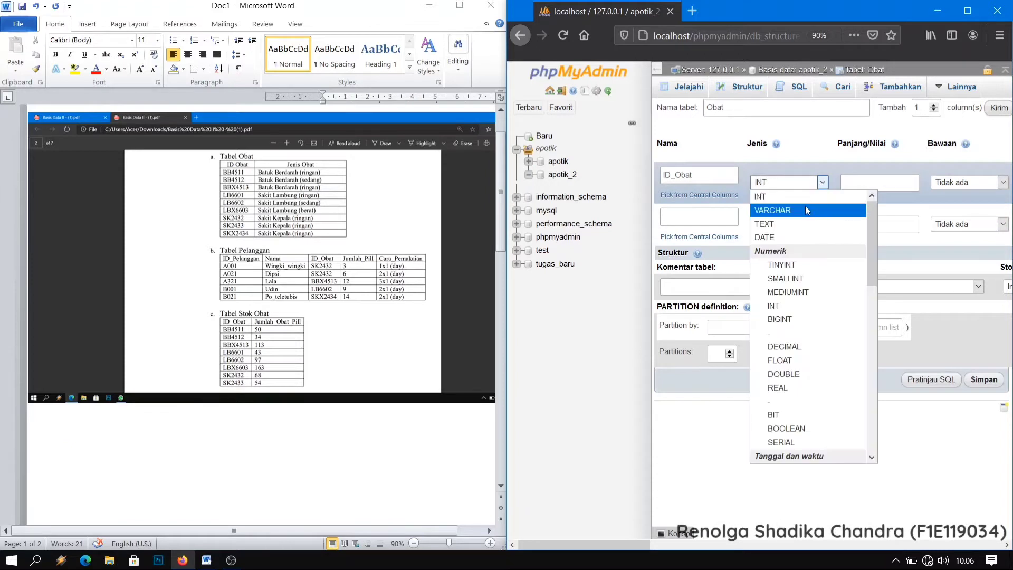
{"action": "left_click", "coordinate": [804, 205]}
{"action": "left_click", "coordinate": [915, 181]}
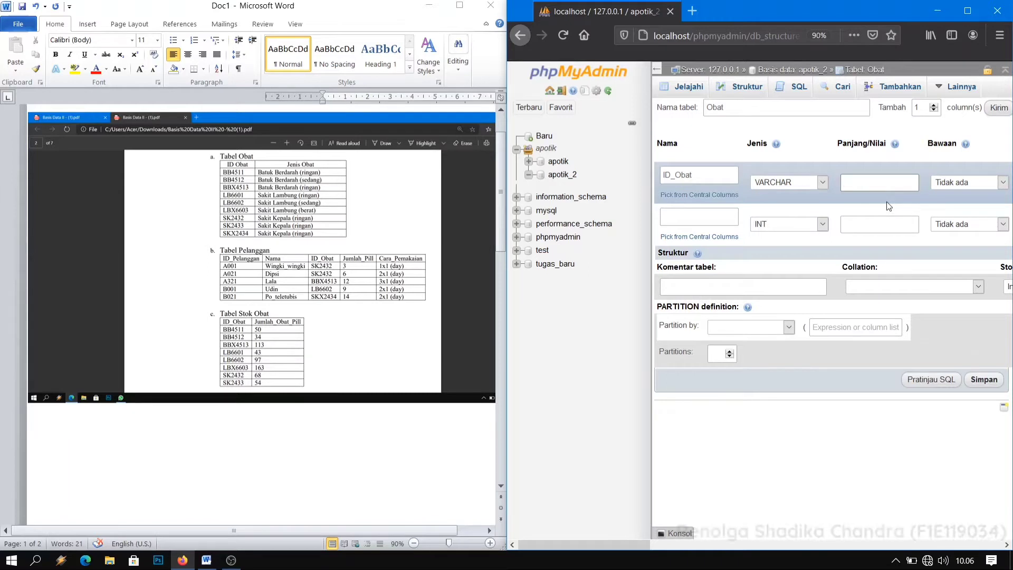
{"action": "type", "text": "8"}
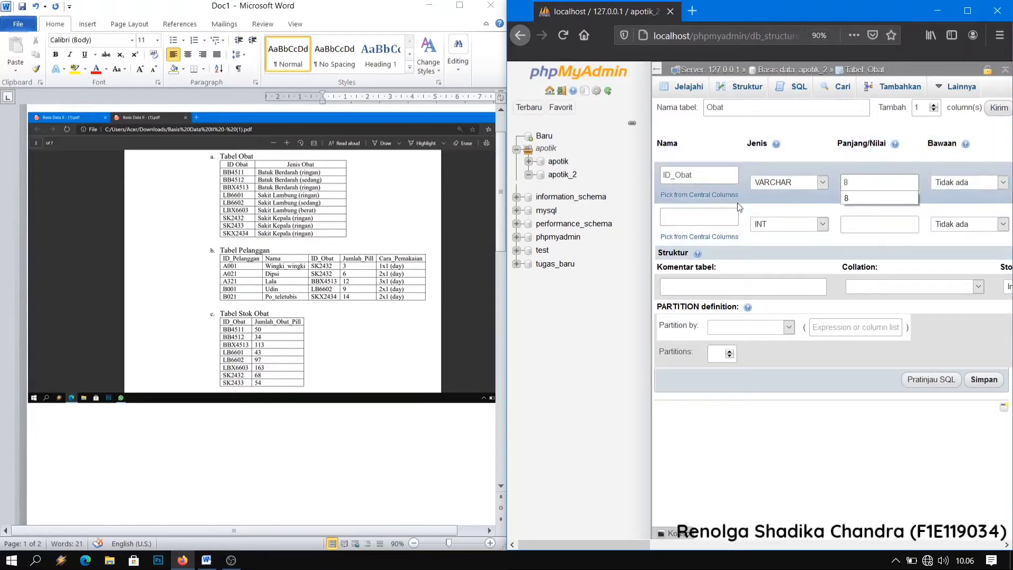
Define the second column of the Obat table as Jenis_obat with type VARCHAR and length 30.
{"action": "left_click", "coordinate": [704, 218]}
{"action": "type", "text": "Je"}
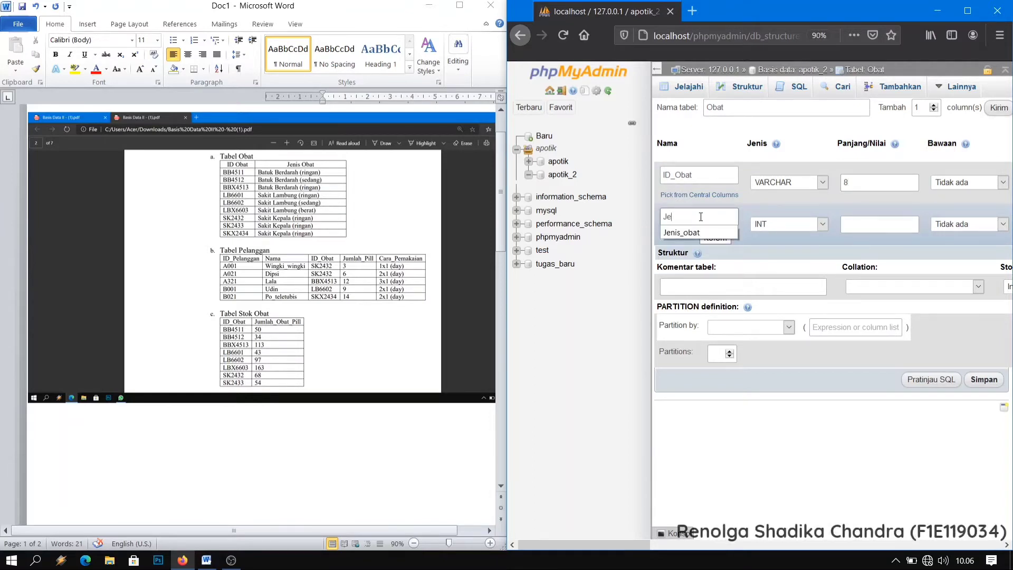
{"action": "key", "text": "Down"}
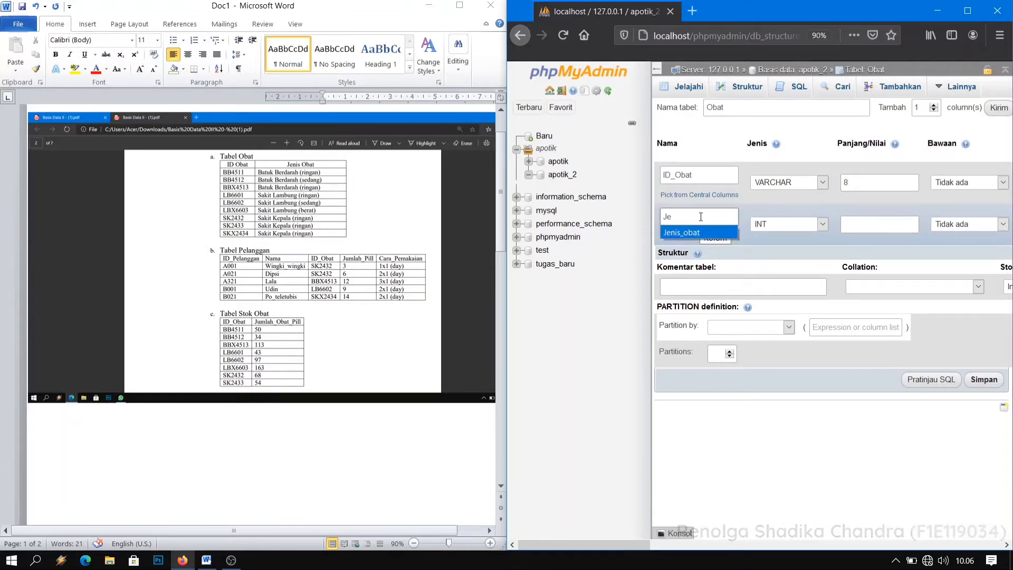
{"action": "key", "text": "Return"}
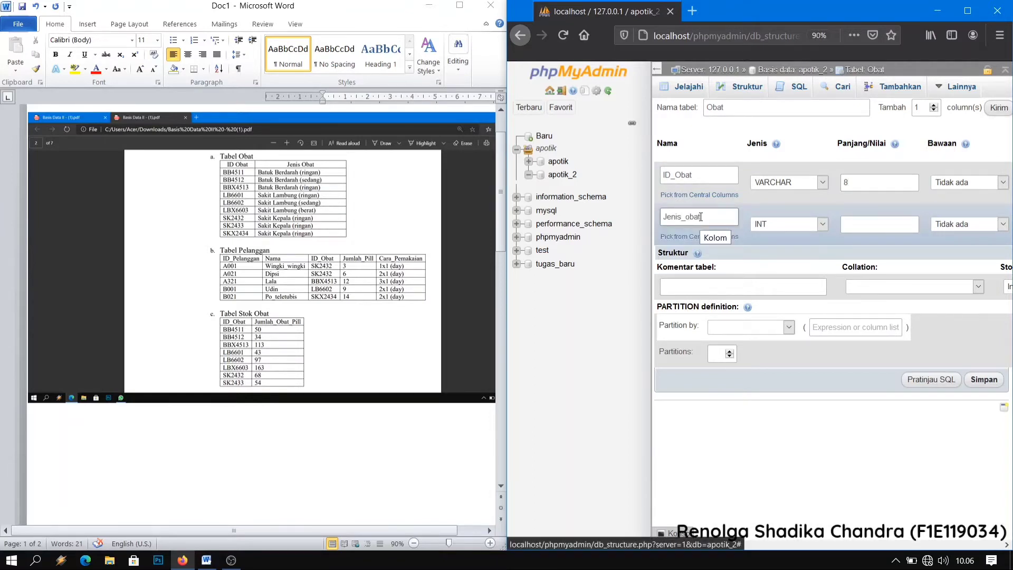
{"action": "left_click", "coordinate": [817, 225]}
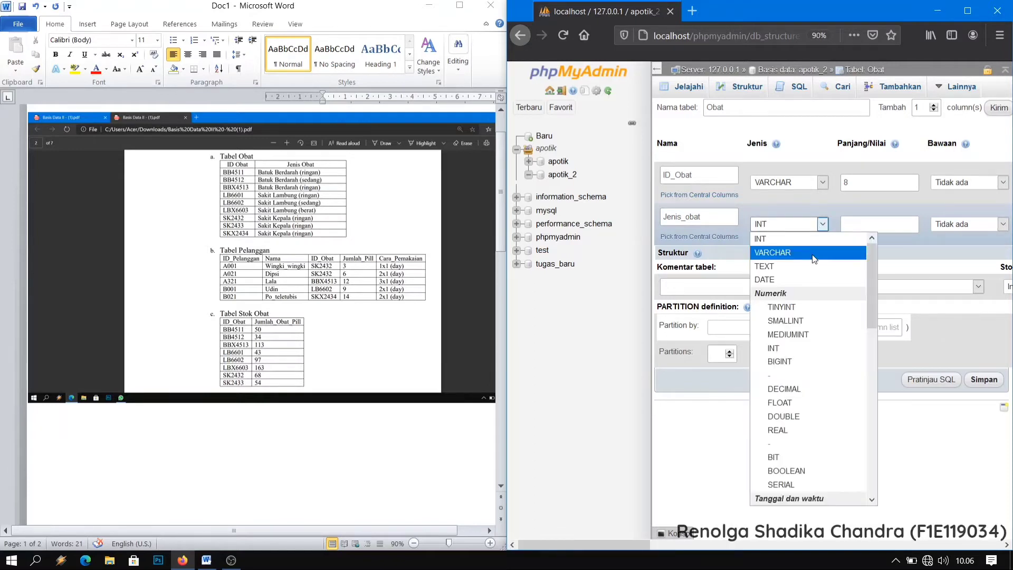
{"action": "left_click", "coordinate": [775, 255]}
{"action": "left_click", "coordinate": [890, 224]}
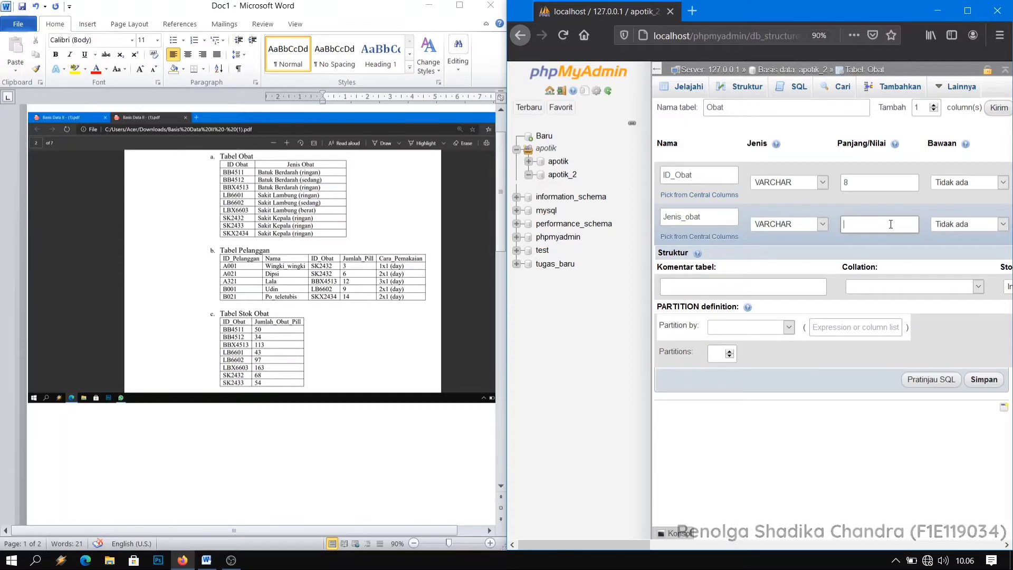
{"action": "type", "text": "30"}
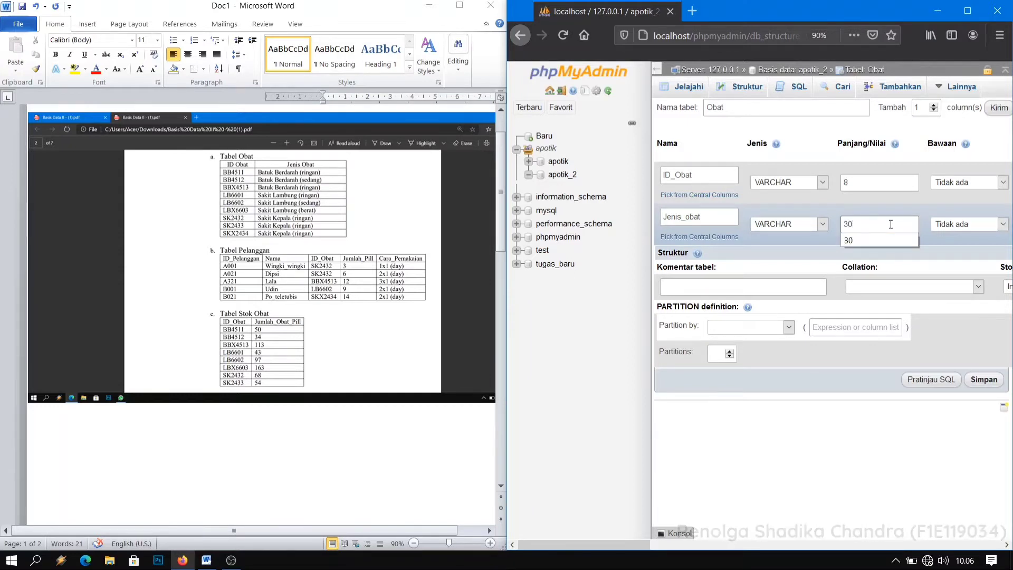
{"action": "key", "text": "Down"}
{"action": "key", "text": "Return"}
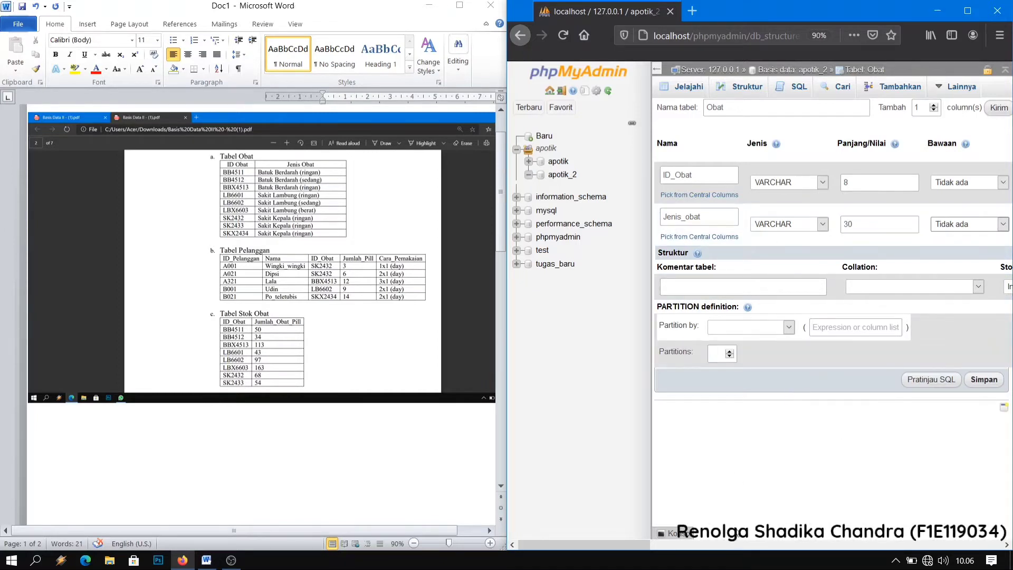
Make ID_Obat the primary key of the Obat table and save the table.
{"action": "left_click_drag", "start_coordinate": [610, 544], "coordinate": [738, 520]}
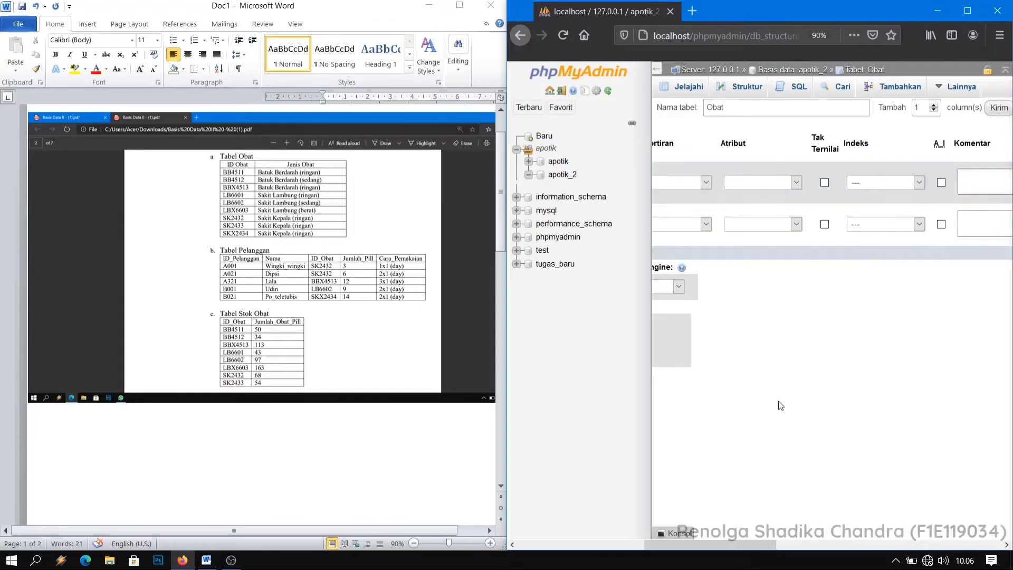
{"action": "left_click_drag", "start_coordinate": [734, 542], "coordinate": [736, 492]}
{"action": "left_click", "coordinate": [913, 183]}
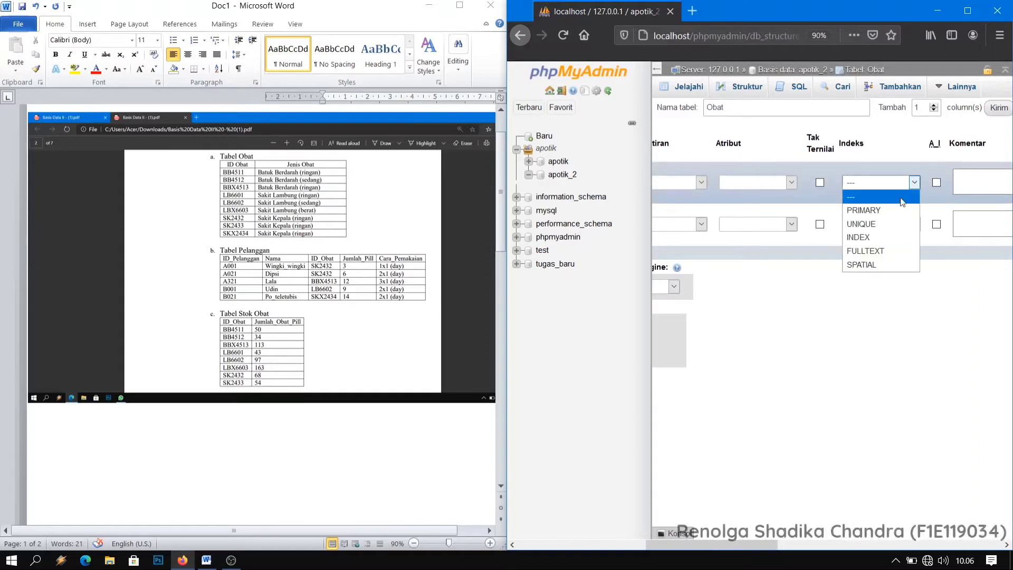
{"action": "left_click", "coordinate": [889, 209]}
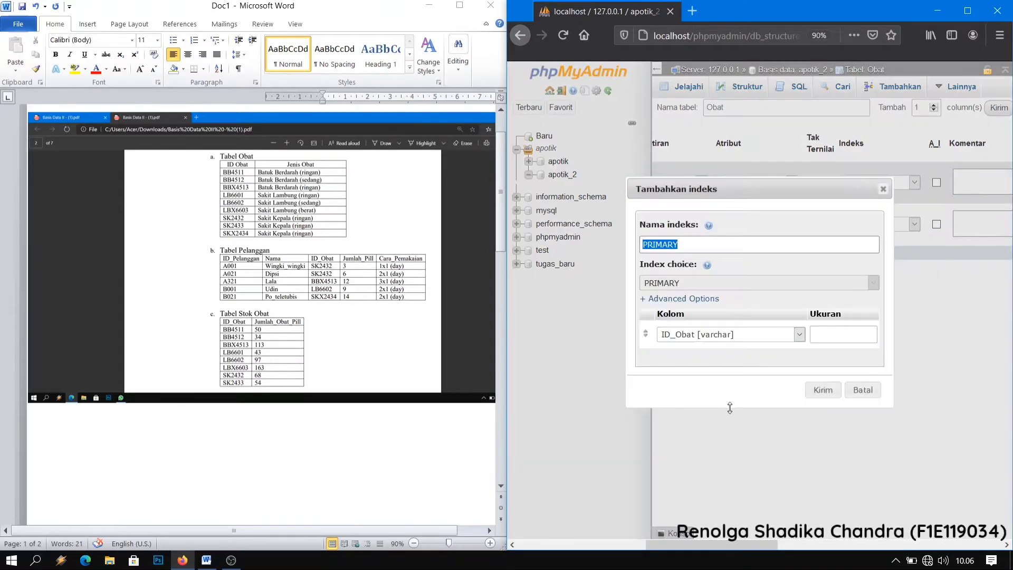
{"action": "left_click", "coordinate": [824, 390]}
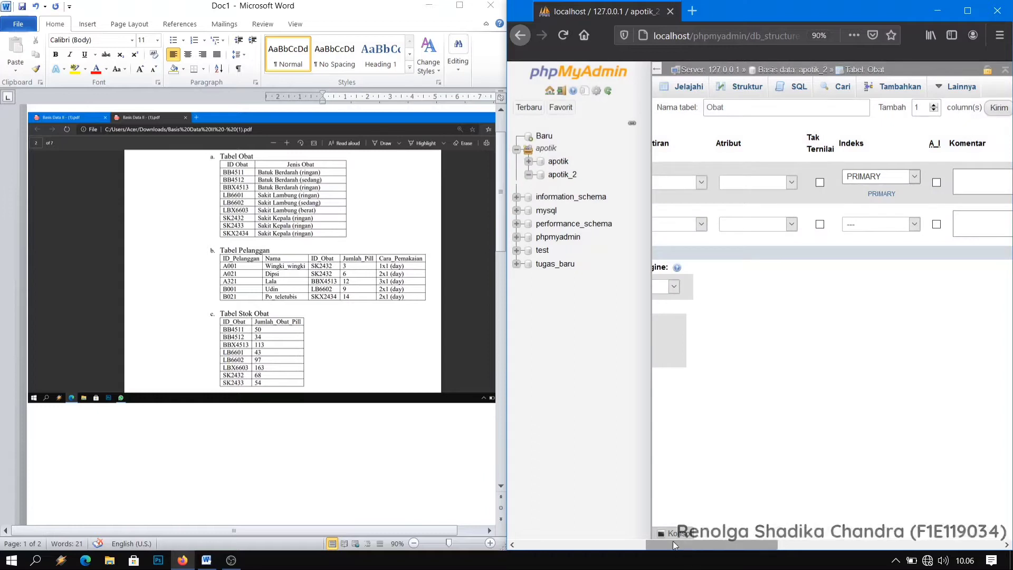
{"action": "left_click_drag", "start_coordinate": [692, 543], "coordinate": [559, 533]}
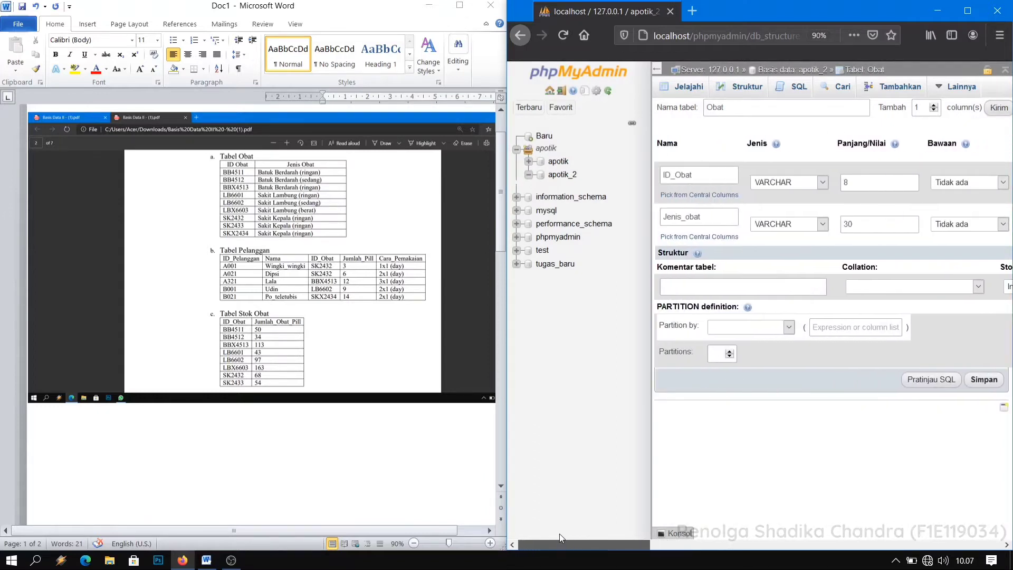
{"action": "left_click", "coordinate": [984, 379]}
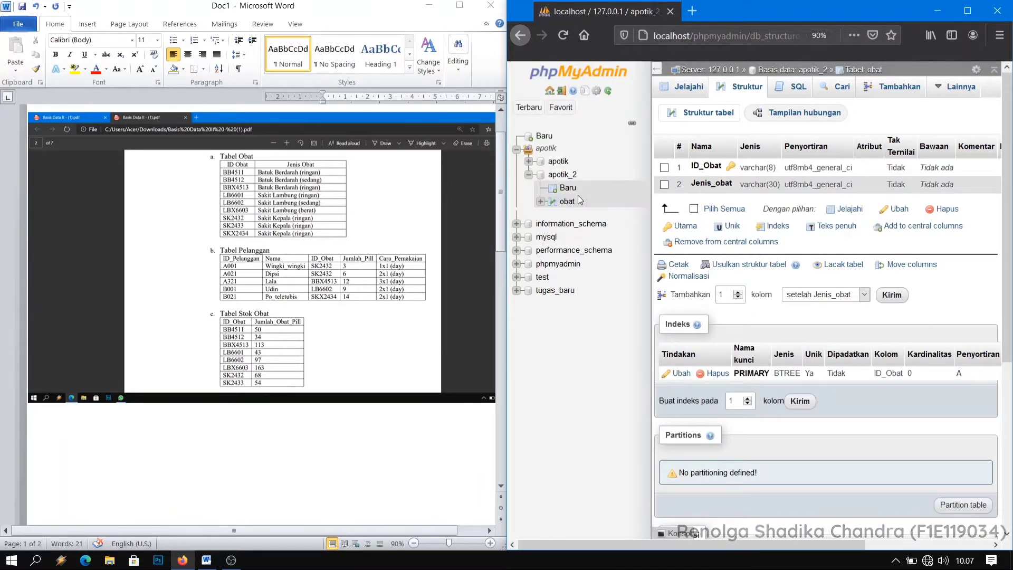
Start a new table named pelanggan with 5 columns in the apotik_2 database.
{"action": "left_click", "coordinate": [556, 176]}
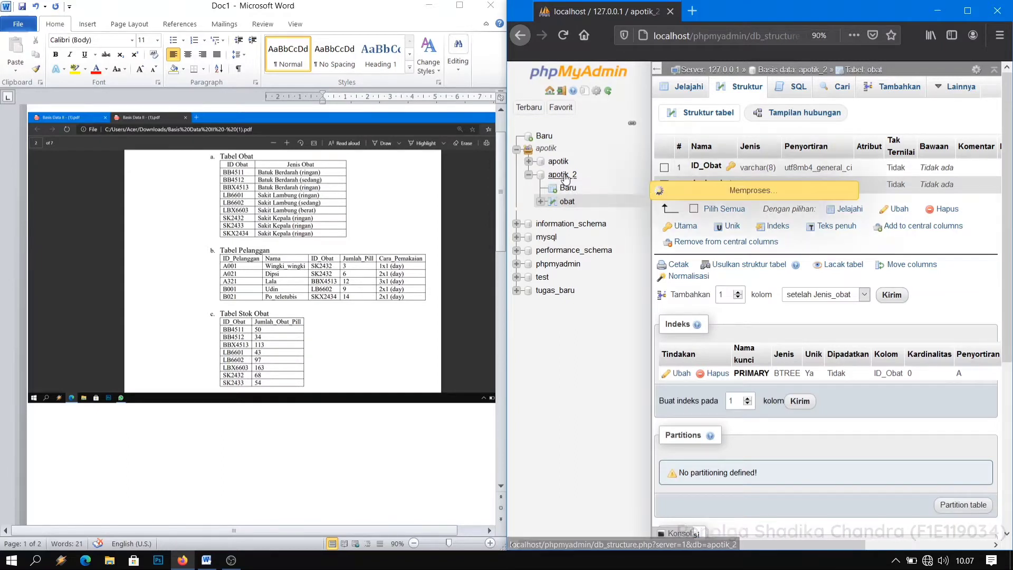
{"action": "left_click", "coordinate": [771, 304]}
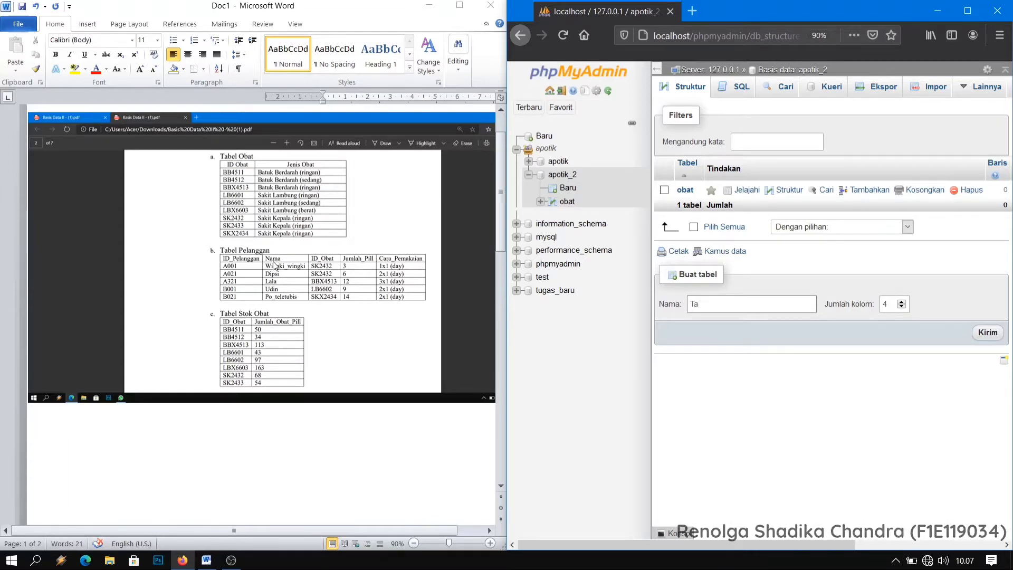
{"action": "type", "text": "P"}
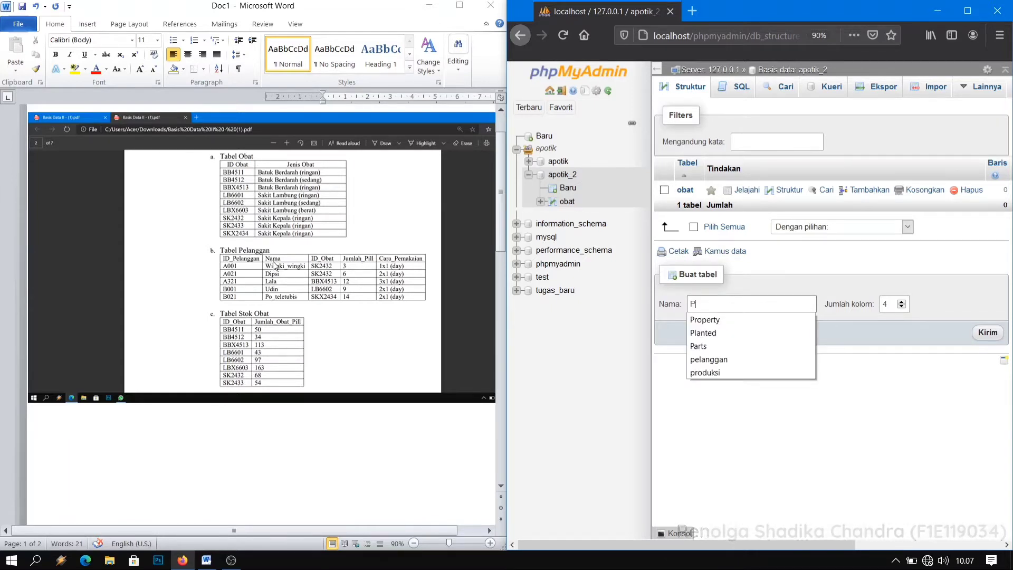
{"action": "type", "text": "ela"}
{"action": "key", "text": "Down"}
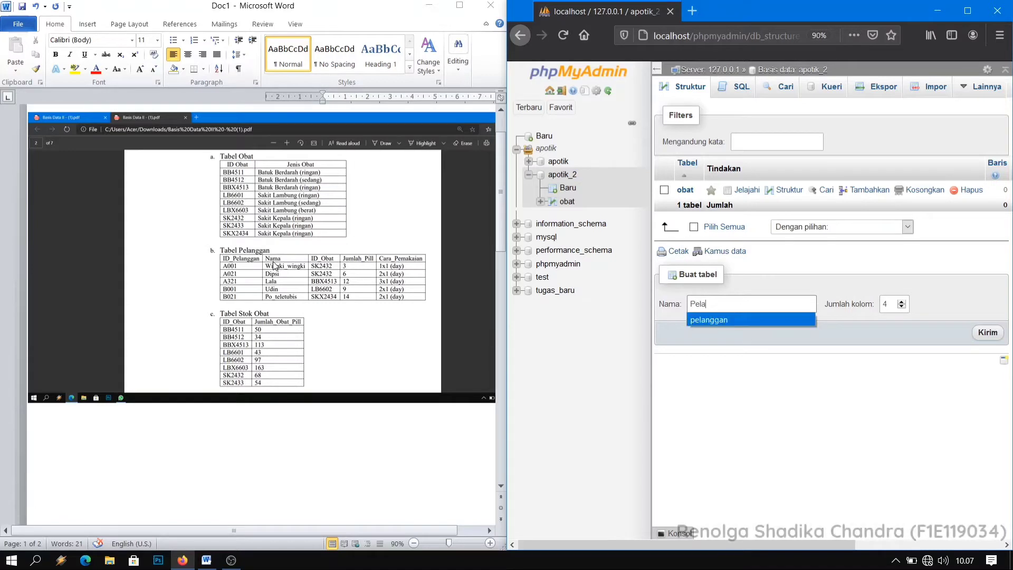
{"action": "key", "text": "Tab"}
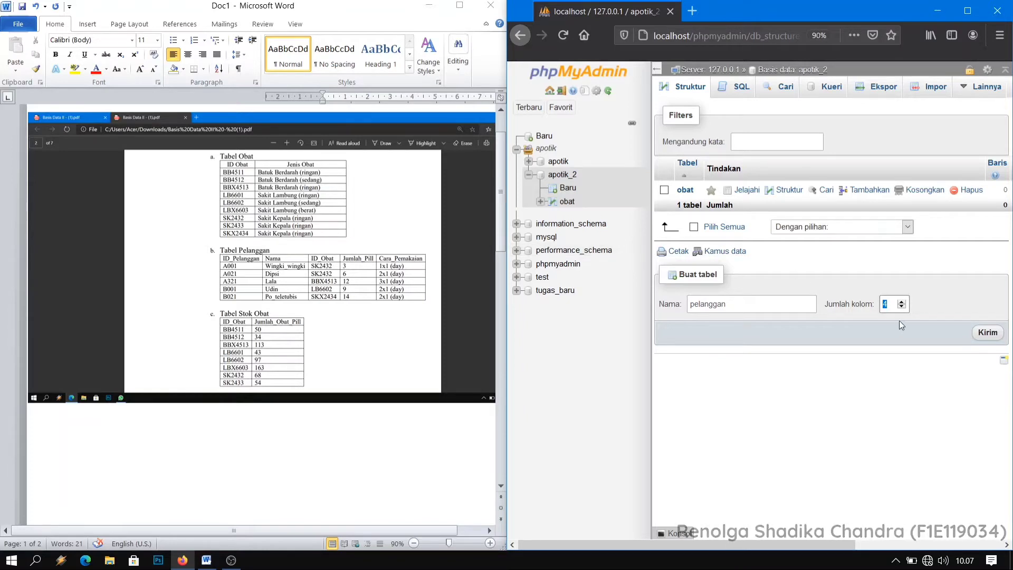
{"action": "left_click", "coordinate": [995, 338]}
Name the first two columns of the pelanggan table ID_Pelanggan and Nama.
{"action": "left_click", "coordinate": [708, 181]}
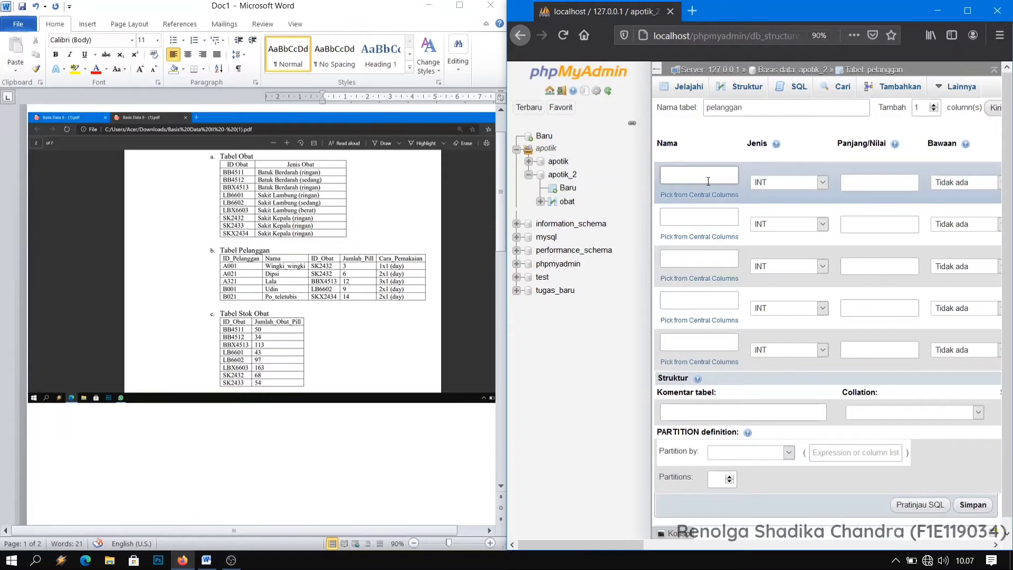
{"action": "type", "text": "I"}
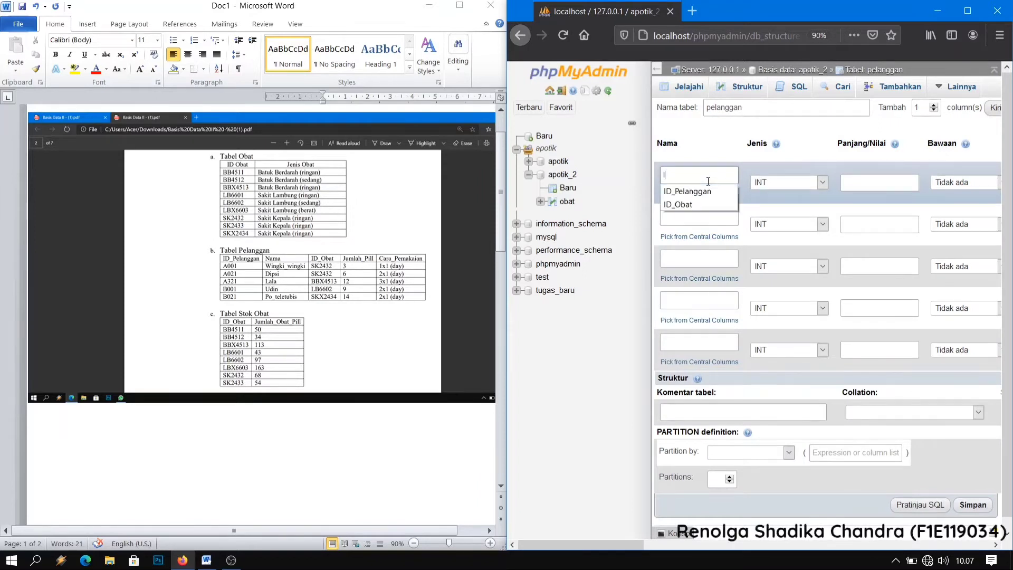
{"action": "type", "text": "D"}
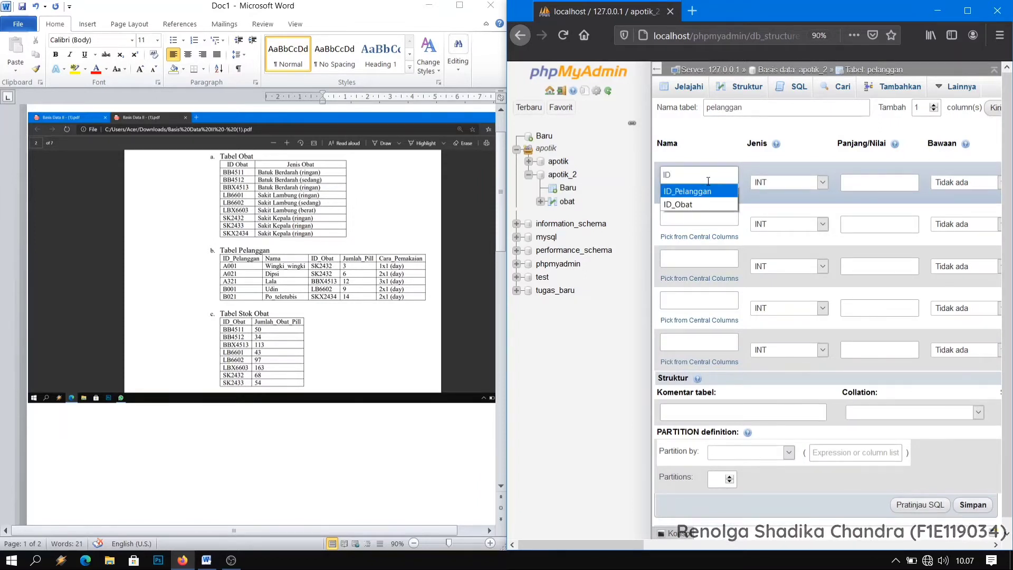
{"action": "left_click", "coordinate": [687, 191]}
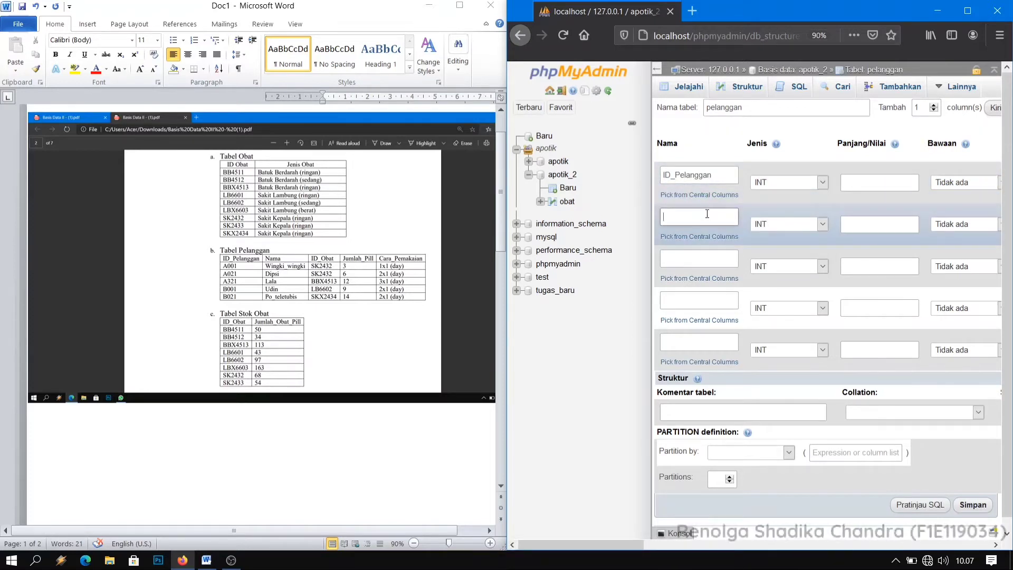
{"action": "type", "text": "TA"}
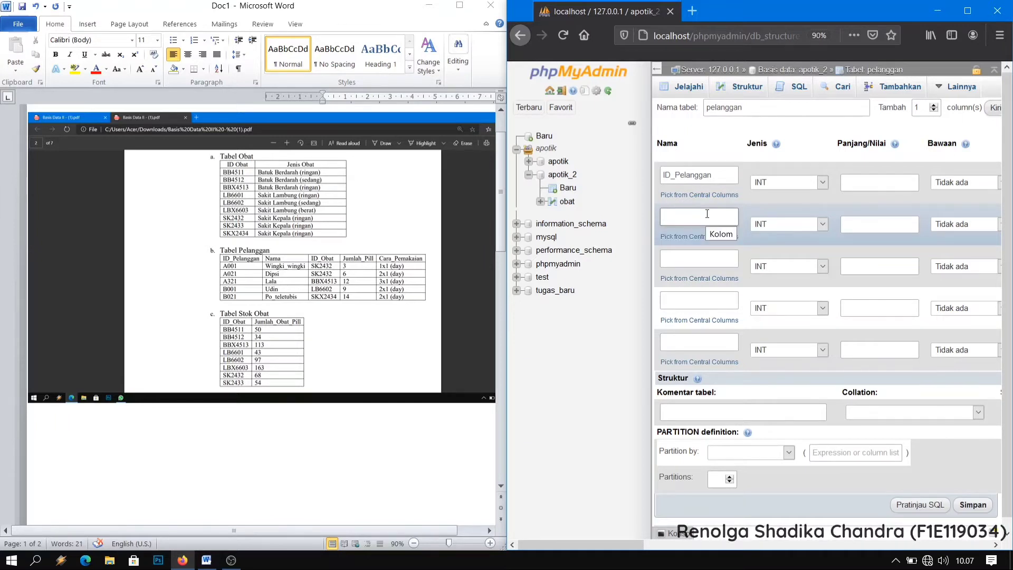
{"action": "type", "text": "N"}
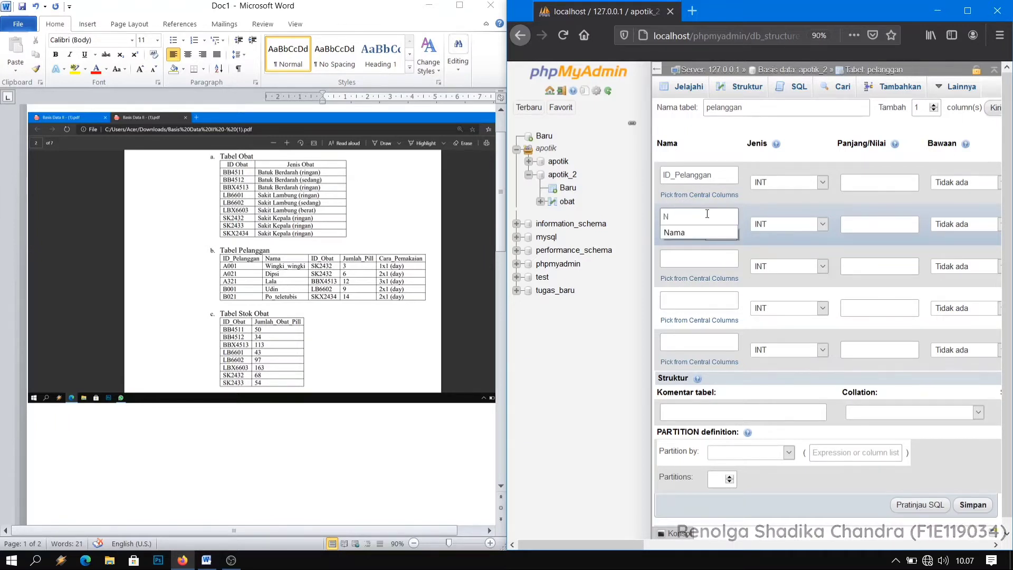
{"action": "key", "text": "Down"}
{"action": "key", "text": "Return"}
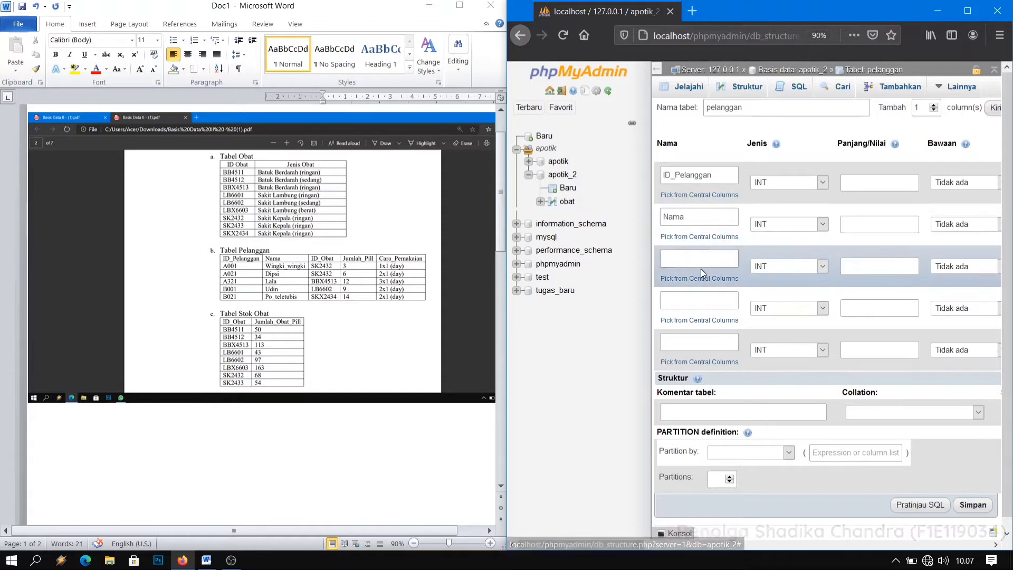
Name the third, fourth and fifth columns of the pelanggan table ID_Obat, Jumlah_Pill and Cara_Pemakaian.
{"action": "left_click", "coordinate": [732, 261]}
{"action": "type", "text": "ID"}
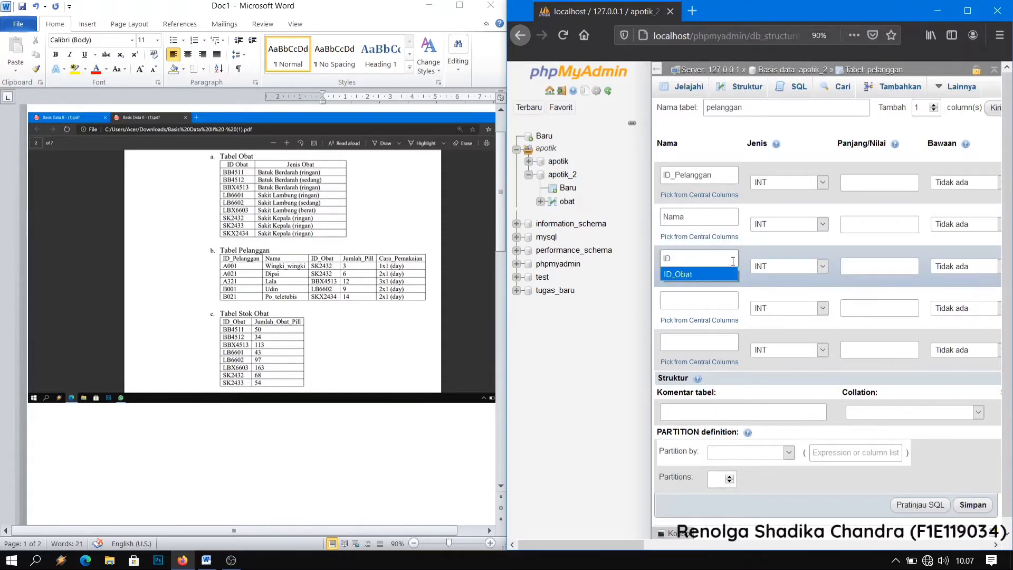
{"action": "key", "text": "Return"}
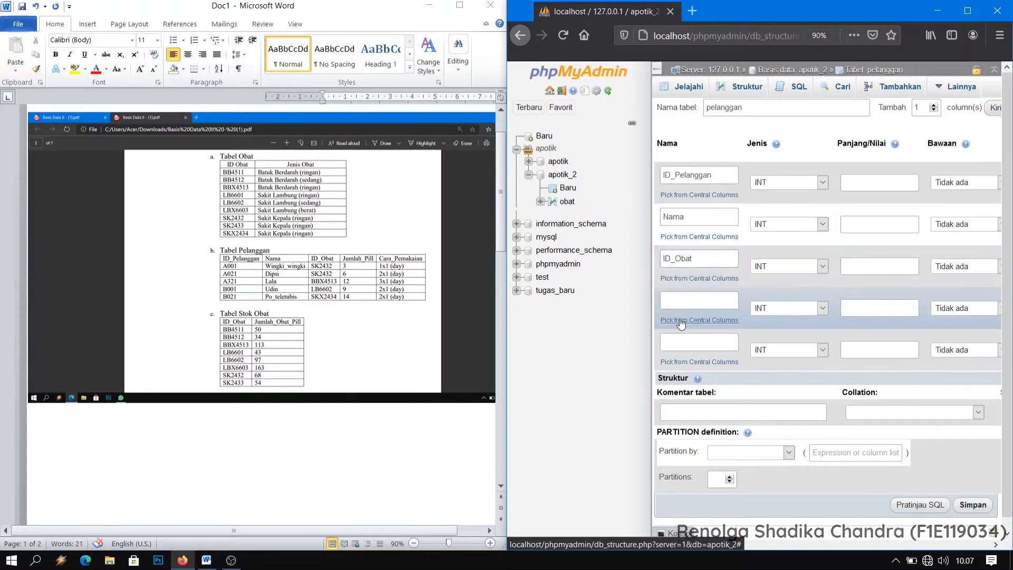
{"action": "left_click", "coordinate": [721, 299]}
{"action": "type", "text": "JU"}
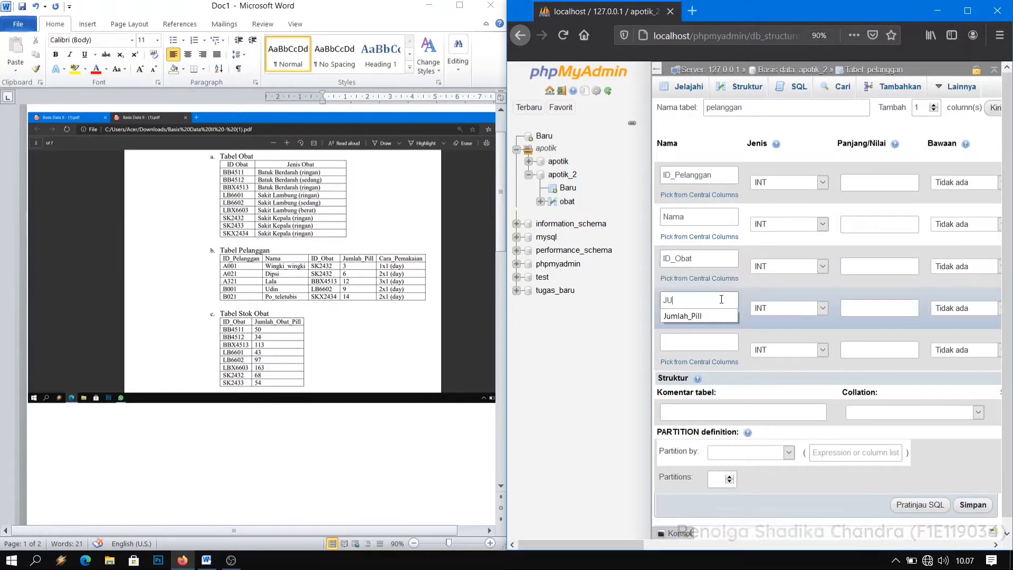
{"action": "key", "text": "Down"}
{"action": "key", "text": "Return"}
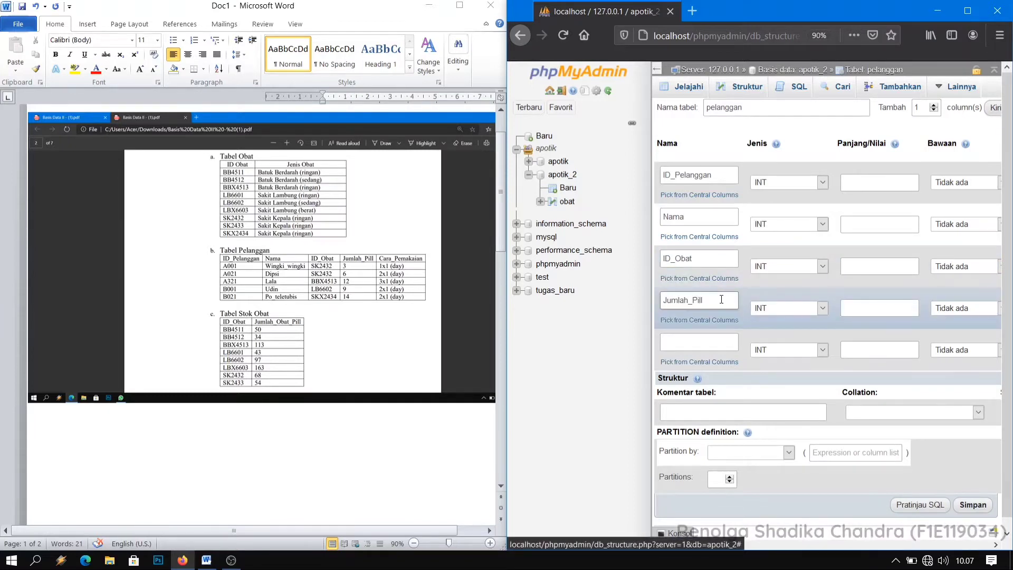
{"action": "left_click", "coordinate": [705, 343]}
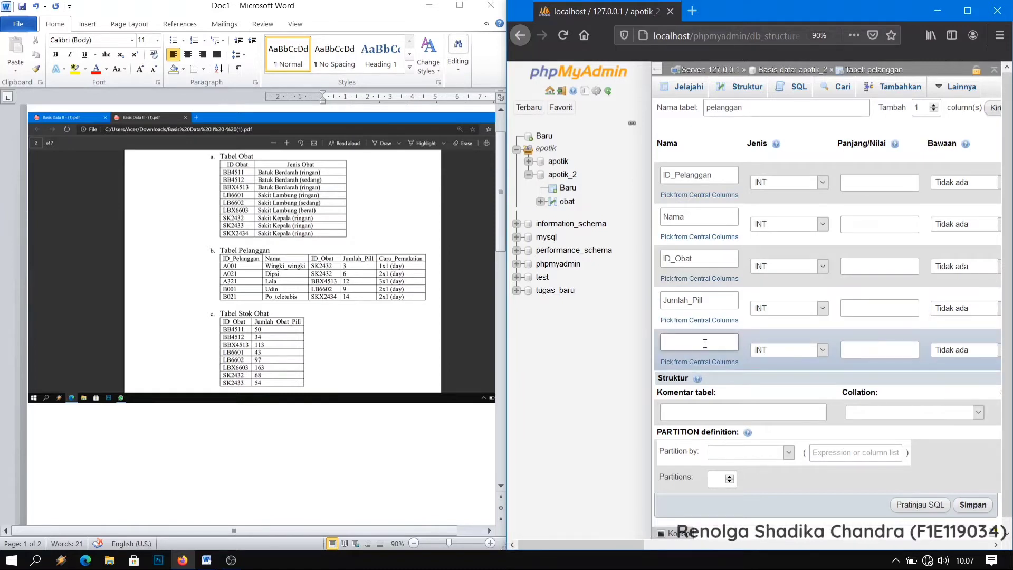
{"action": "type", "text": "C"}
{"action": "key", "text": "Down"}
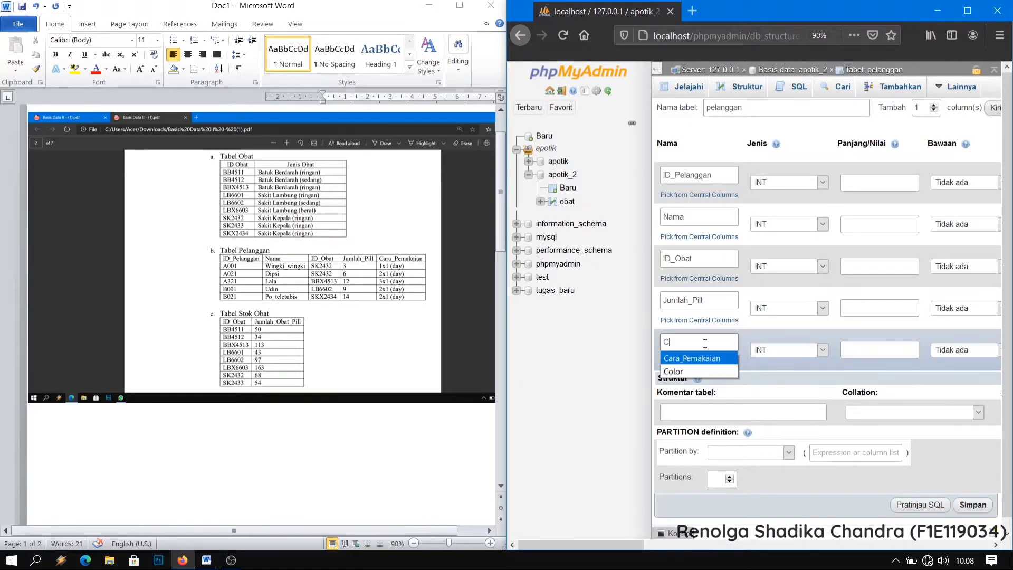
{"action": "key", "text": "Return"}
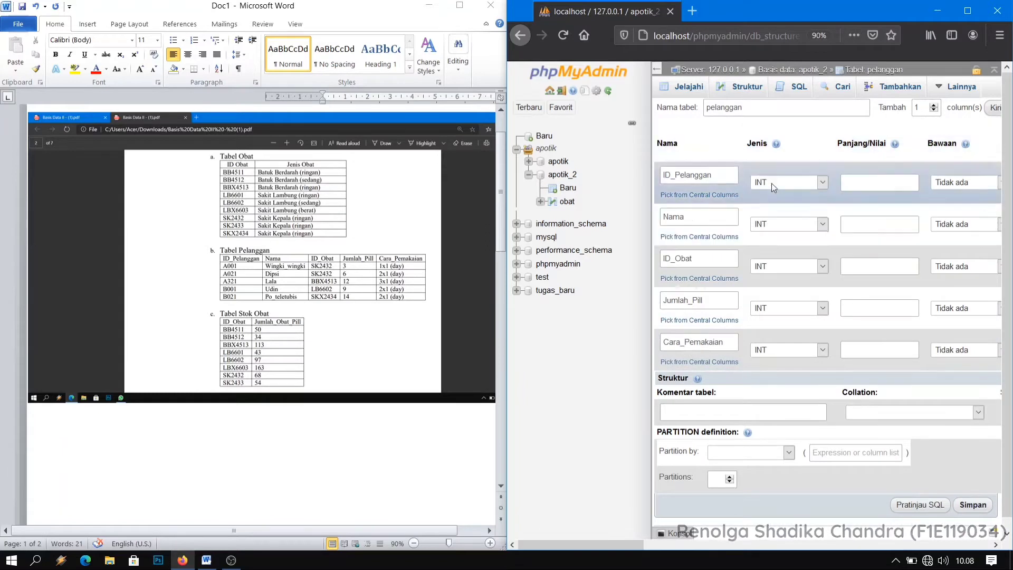
Set the type of ID_Pelanggan, Nama and ID_Obat to VARCHAR and of Cara_Pemakaian to TEXT.
{"action": "mouse_move", "coordinate": [623, 543]}
{"action": "left_mouse_down"}
{"action": "mouse_move", "coordinate": [631, 541]}
{"action": "mouse_move", "coordinate": [622, 540]}
{"action": "left_mouse_up"}
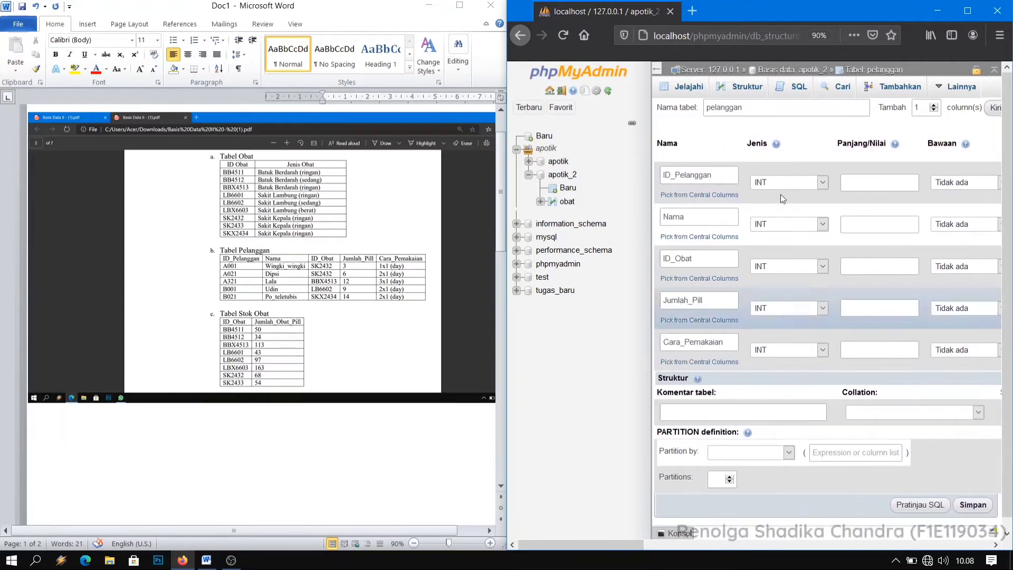
{"action": "left_click", "coordinate": [822, 182]}
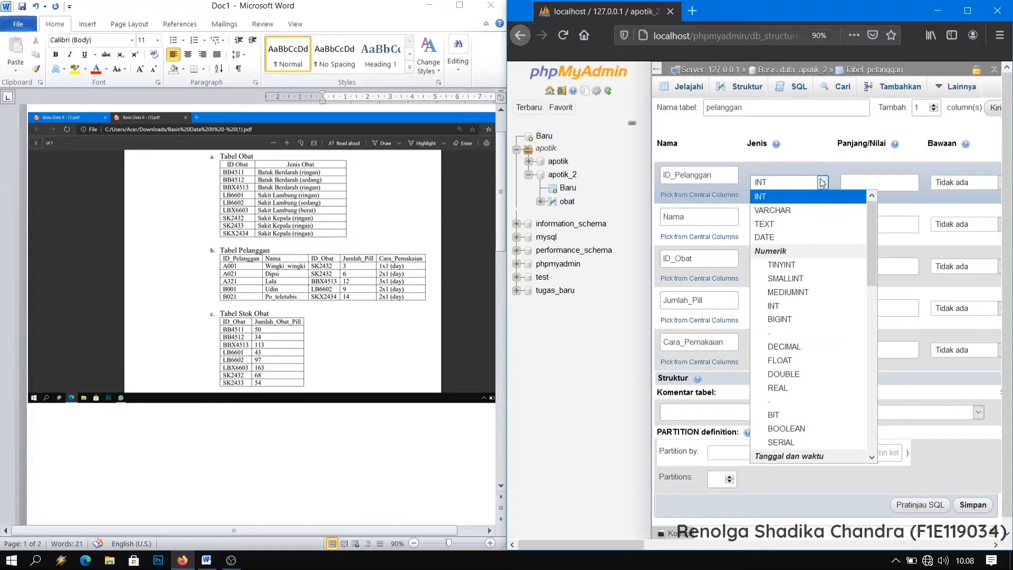
{"action": "left_click", "coordinate": [795, 211]}
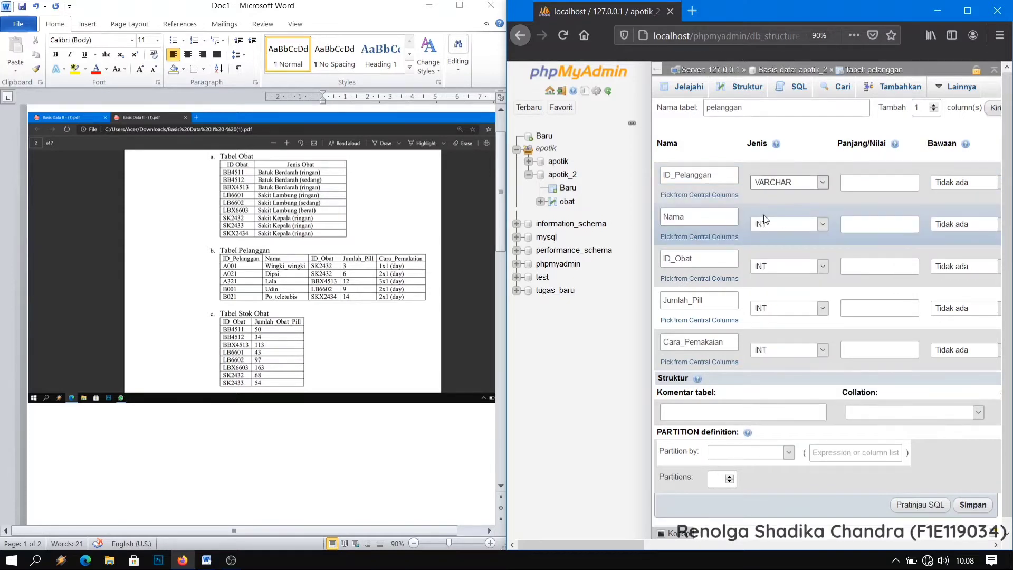
{"action": "left_click", "coordinate": [793, 218]}
{"action": "left_click", "coordinate": [799, 252]}
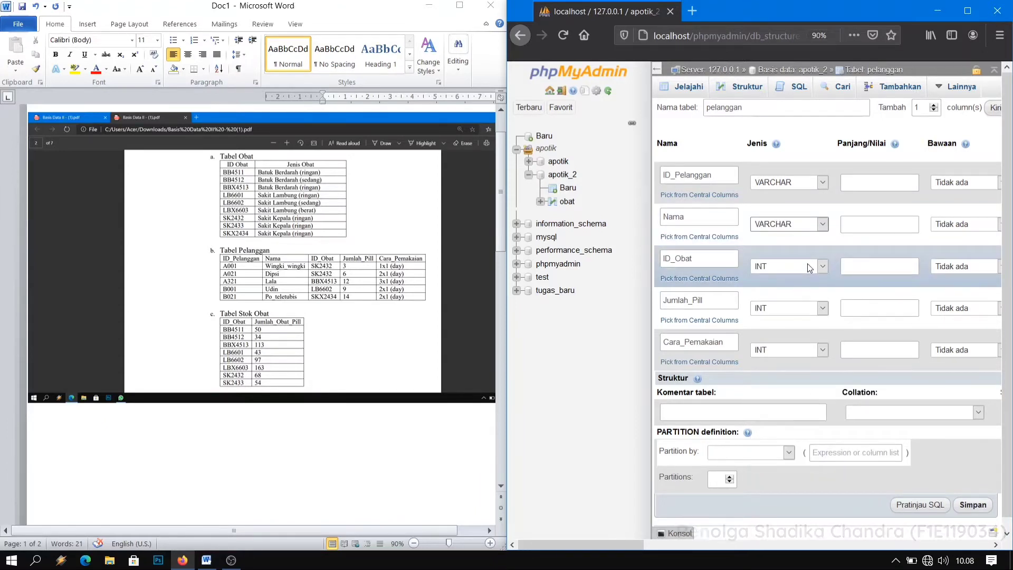
{"action": "left_click", "coordinate": [808, 266]}
{"action": "left_click", "coordinate": [817, 295]}
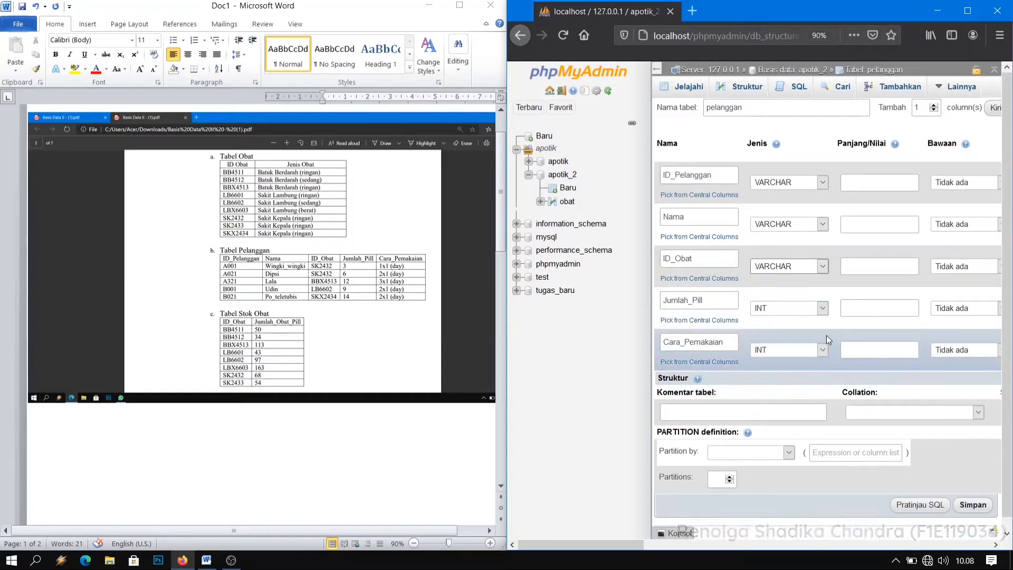
{"action": "left_click", "coordinate": [792, 349]}
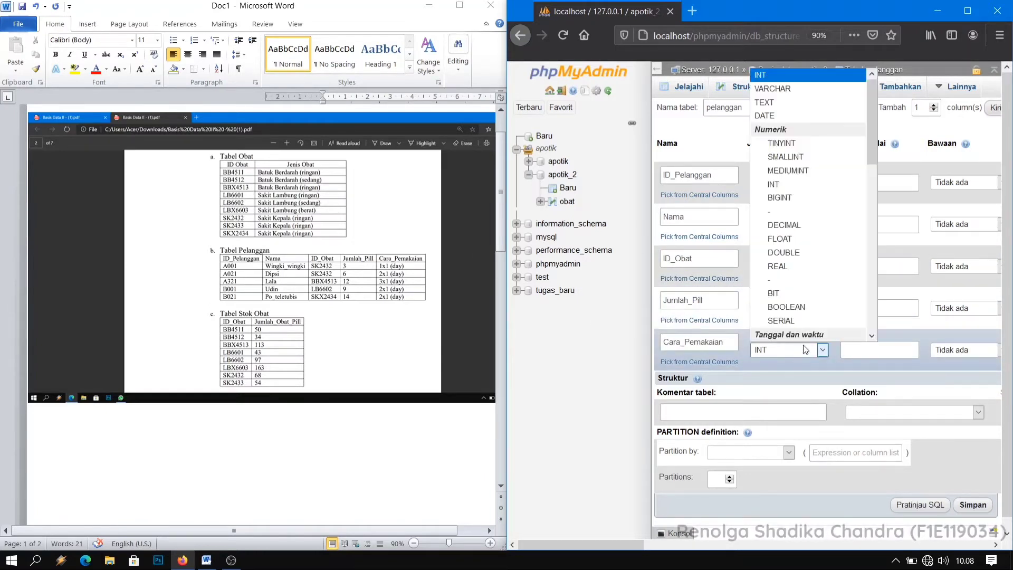
{"action": "left_click", "coordinate": [811, 111]}
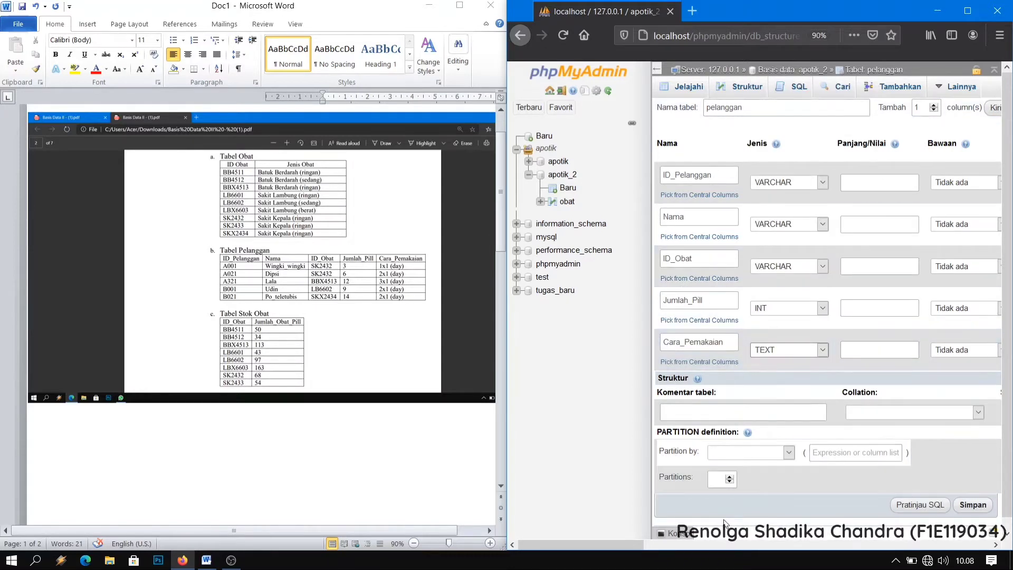
Set the length of ID_Pelanggan to 10 and of Nama to 26 in the pelanggan table.
{"action": "mouse_move", "coordinate": [603, 544]}
{"action": "left_mouse_down"}
{"action": "mouse_move", "coordinate": [616, 543]}
{"action": "mouse_move", "coordinate": [602, 545]}
{"action": "left_mouse_up"}
{"action": "left_click", "coordinate": [866, 182]}
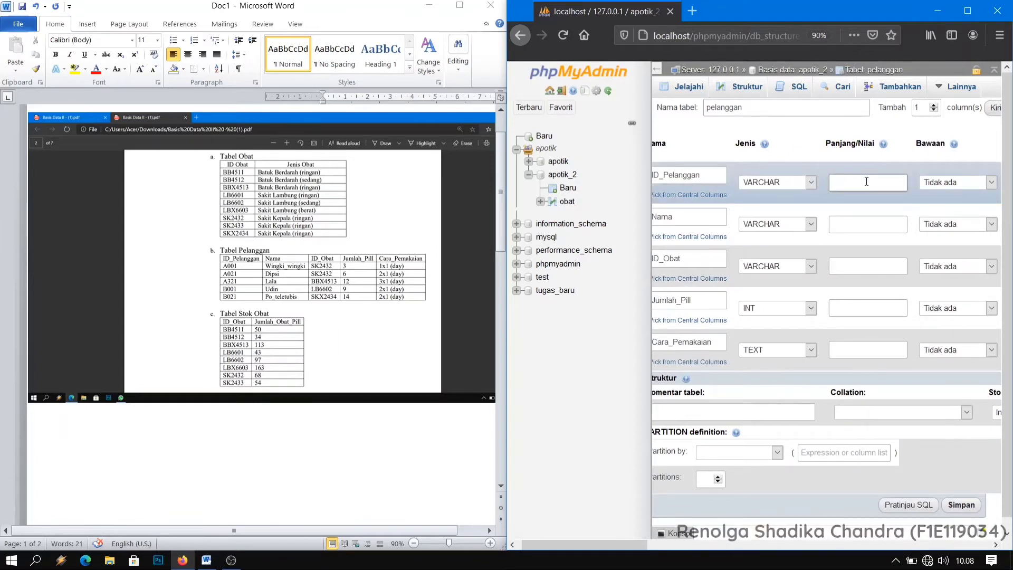
{"action": "type", "text": "10"}
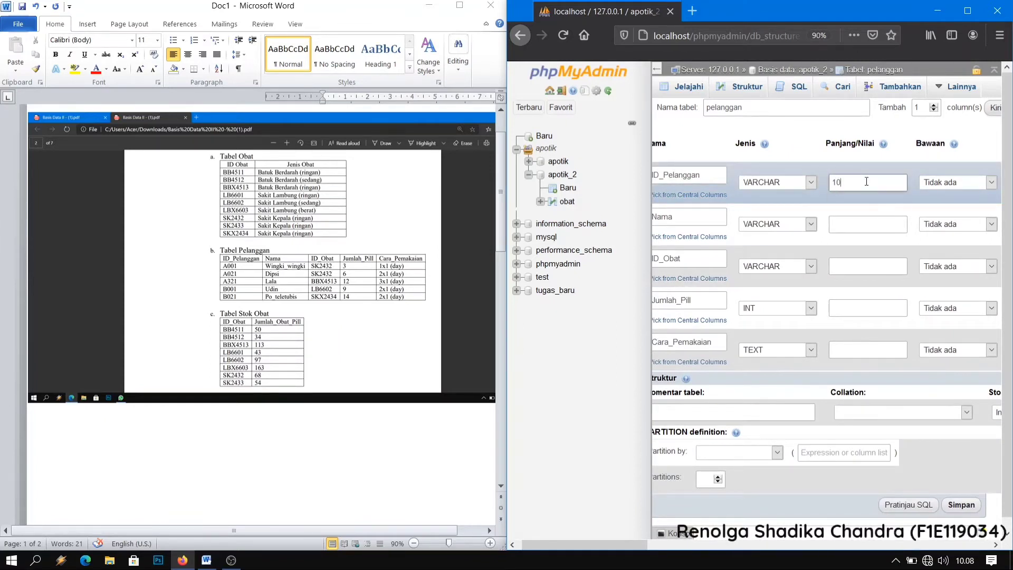
{"action": "left_click", "coordinate": [845, 224]}
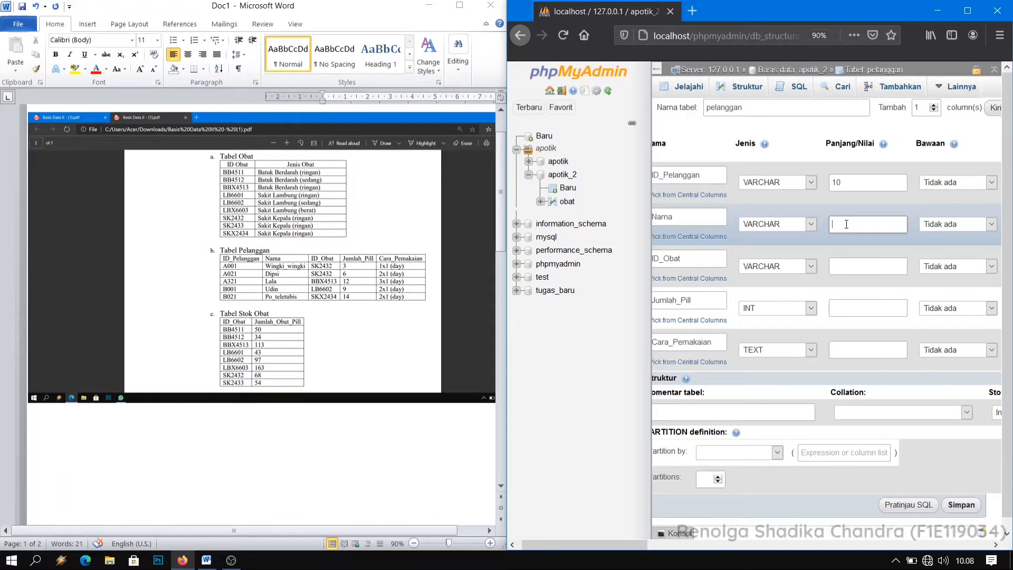
{"action": "type", "text": "26"}
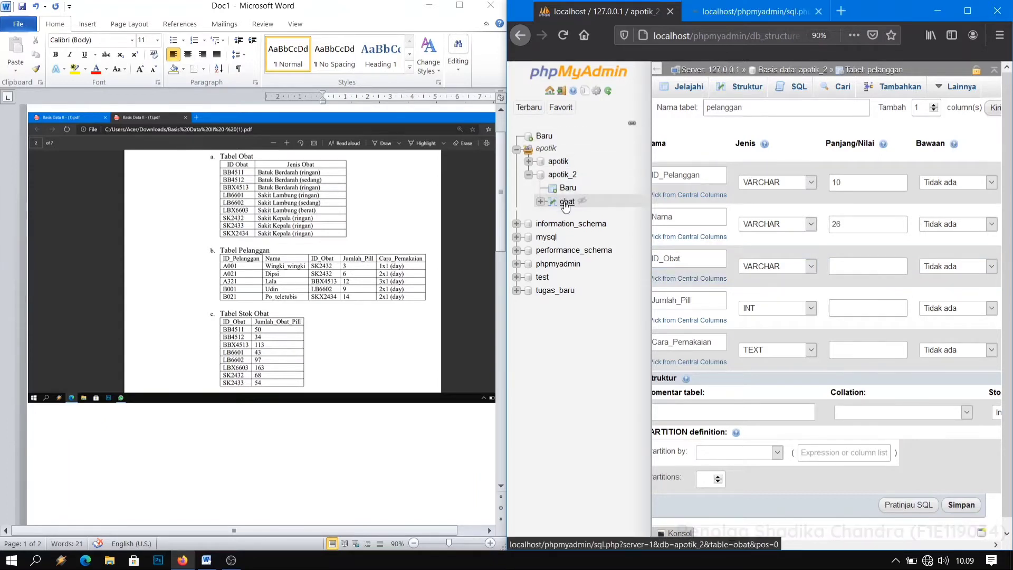
Check the length of ID_Obat in the obat table's structure and return to the pelanggan table definition.
{"action": "left_click", "coordinate": [738, 13]}
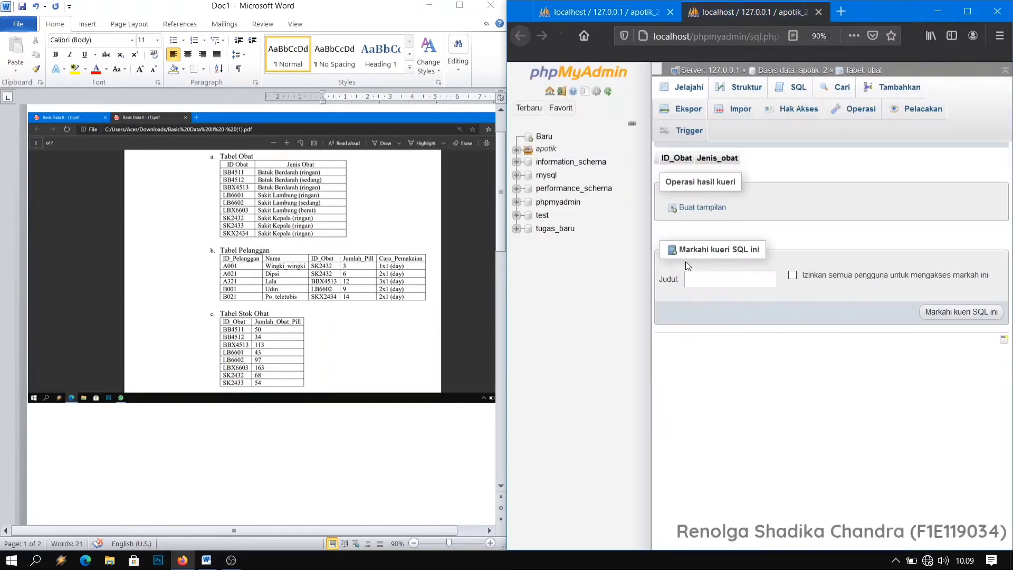
{"action": "left_click", "coordinate": [745, 88]}
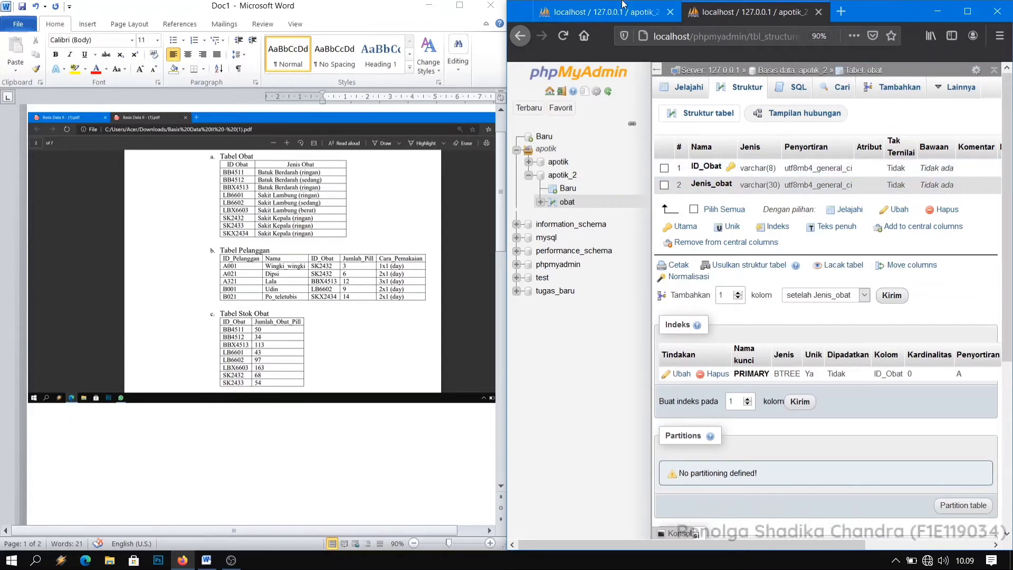
{"action": "left_click", "coordinate": [608, 13]}
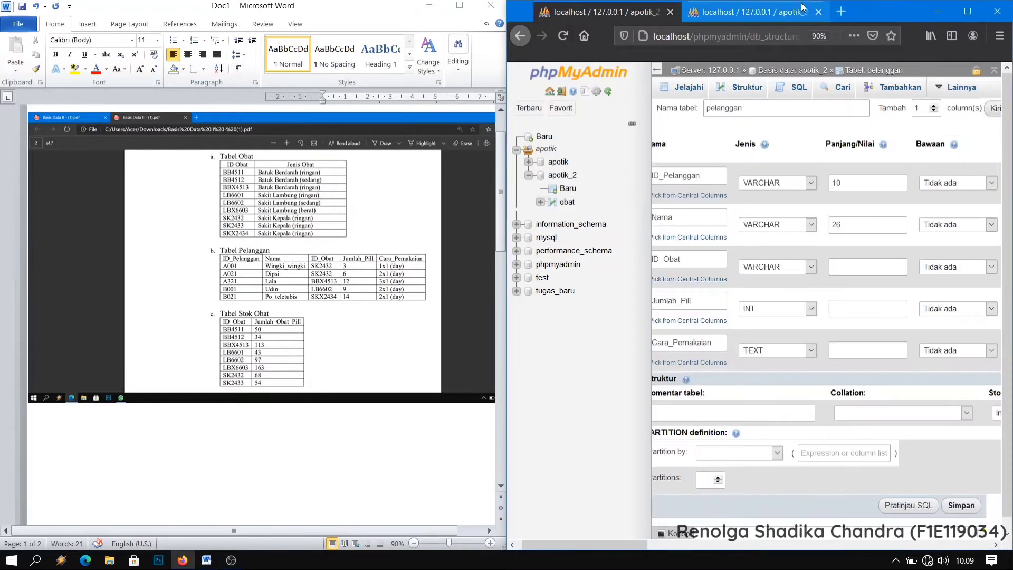
{"action": "left_click", "coordinate": [818, 12]}
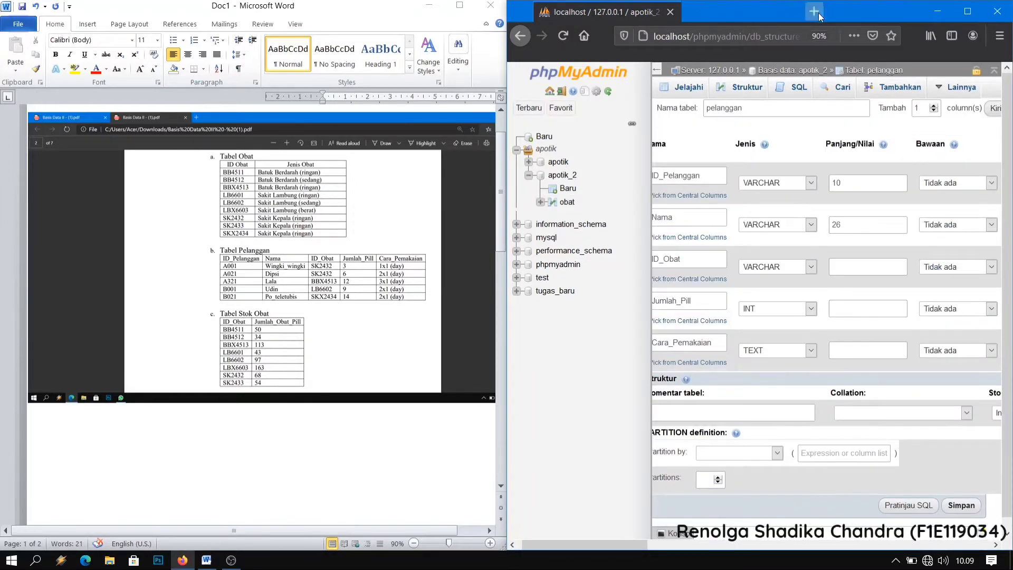
Set the length of ID_Obat in the pelanggan table to 8 and add an INDEX on that column.
{"action": "left_click", "coordinate": [863, 266]}
{"action": "type", "text": "8"}
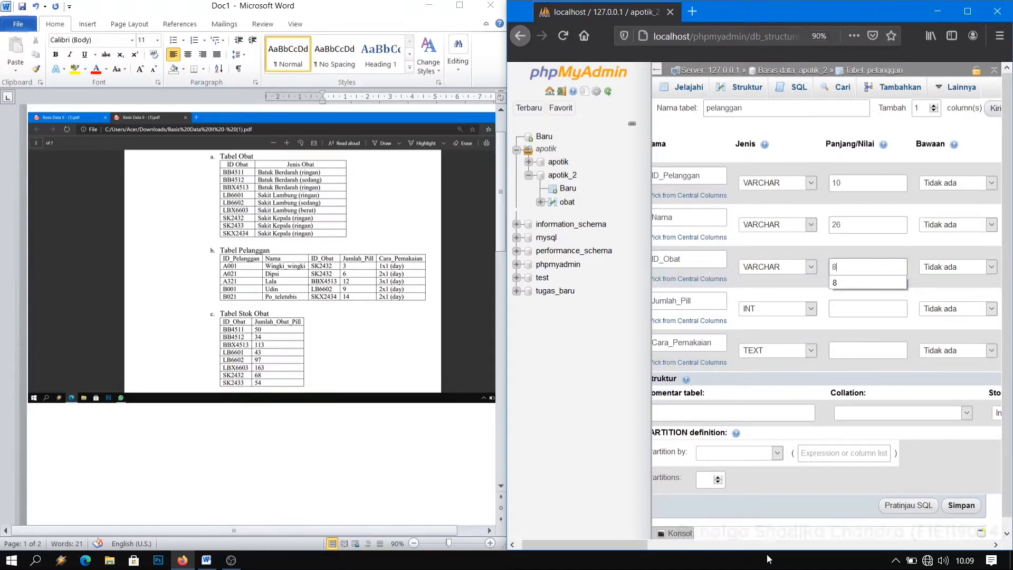
{"action": "left_click", "coordinate": [754, 545]}
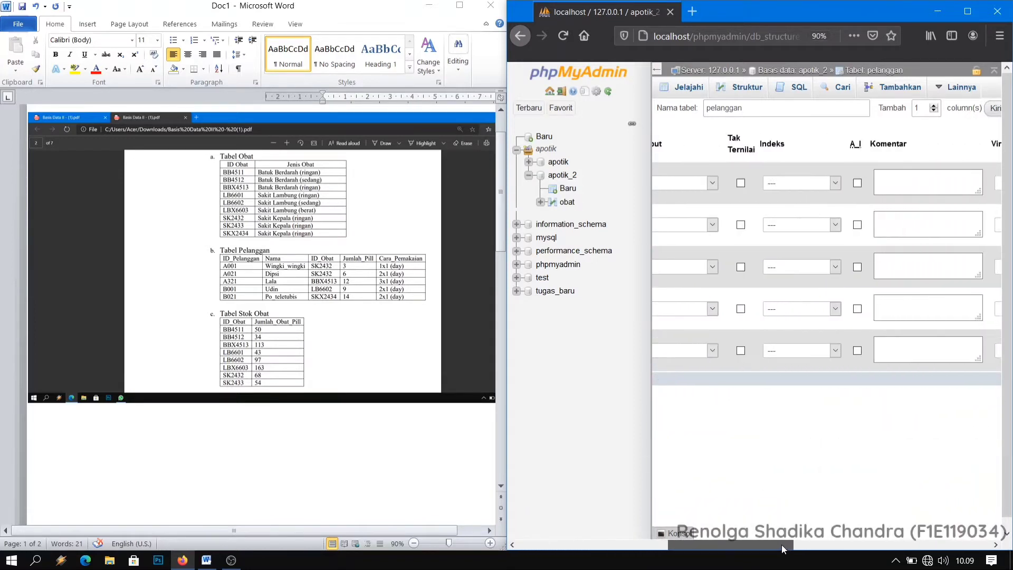
{"action": "left_click", "coordinate": [835, 269]}
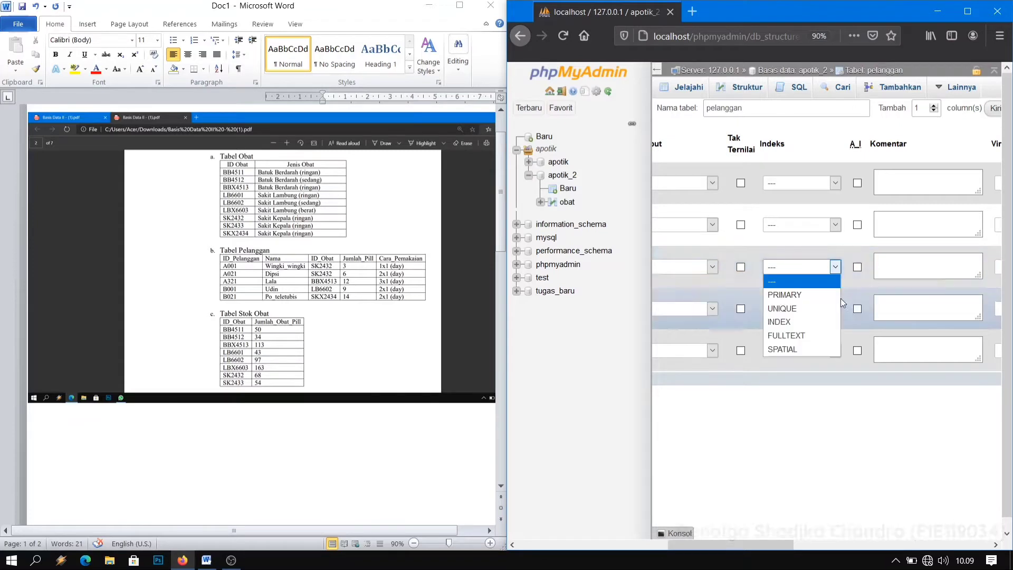
{"action": "left_click", "coordinate": [808, 327]}
{"action": "left_click", "coordinate": [818, 393]}
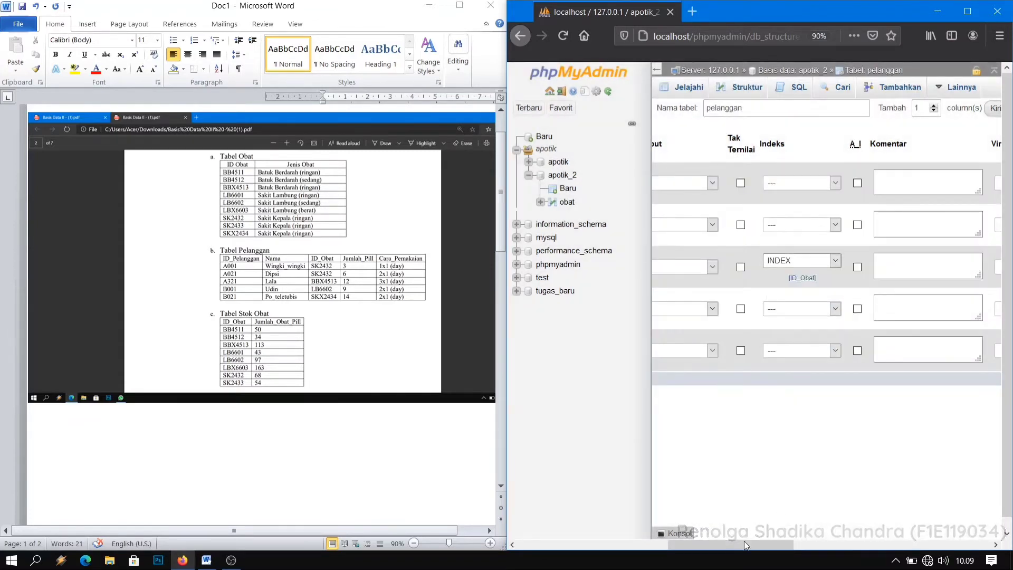
Set the length of Jumlah_Pill to 4 and of Cara_Pemakaian to 50.
{"action": "left_click_drag", "start_coordinate": [743, 543], "coordinate": [564, 526]}
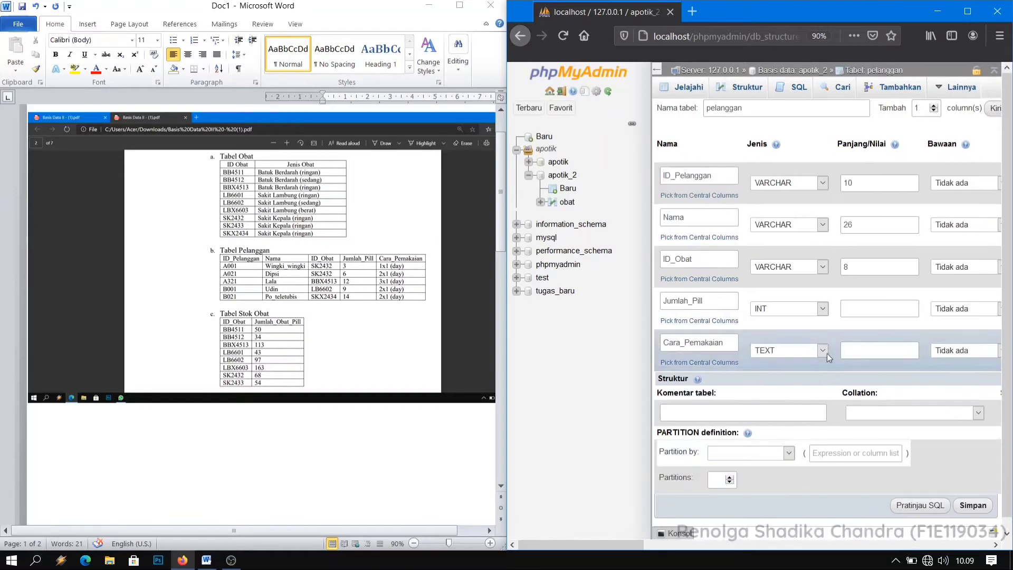
{"action": "left_click", "coordinate": [872, 309]}
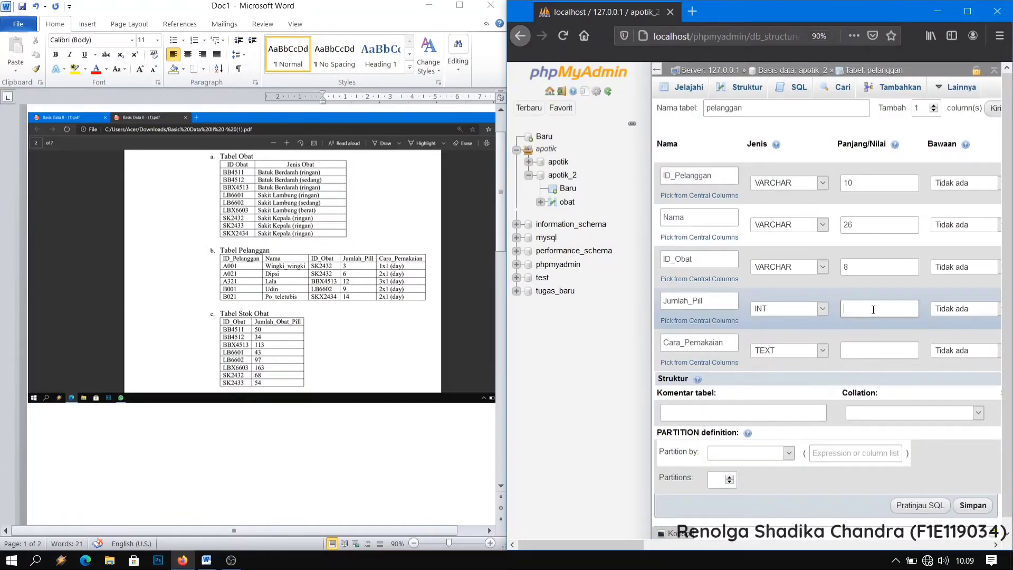
{"action": "type", "text": "4"}
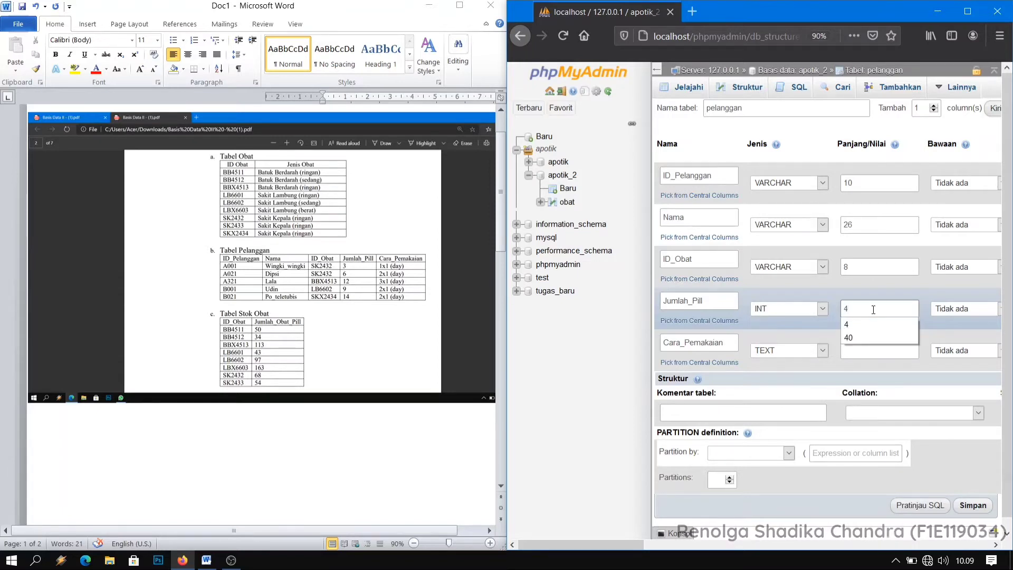
{"action": "left_click", "coordinate": [884, 351]}
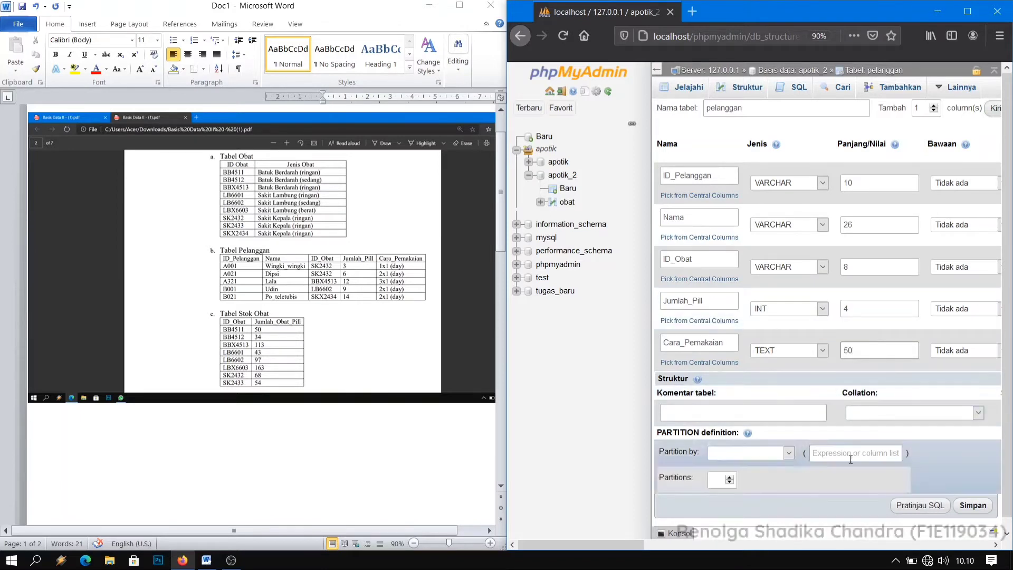
Save the pelanggan table and open the structure page of the apotik_2 database.
{"action": "left_click", "coordinate": [971, 505]}
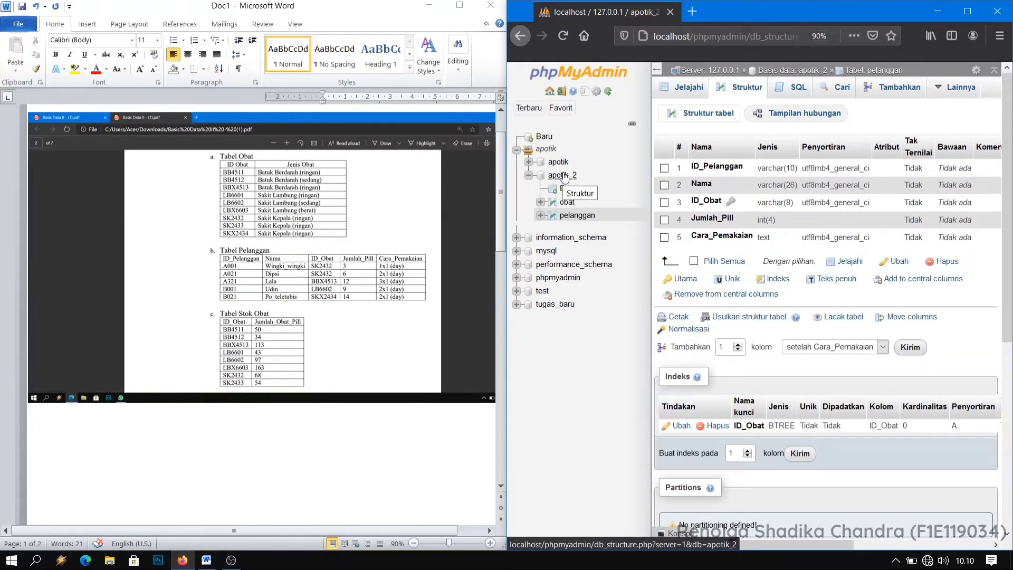
{"action": "left_click", "coordinate": [563, 176]}
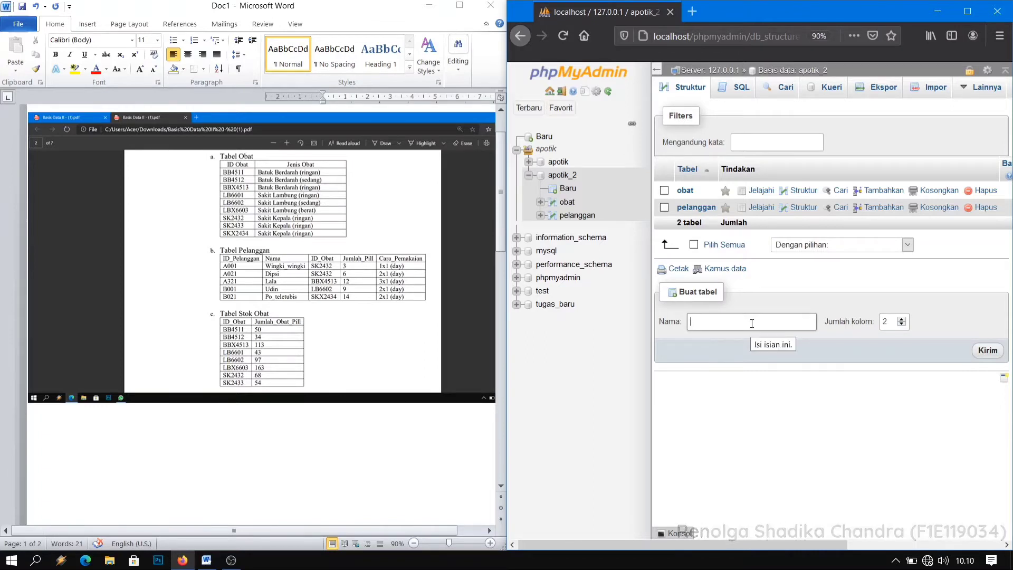
{"action": "type", "text": "I"}
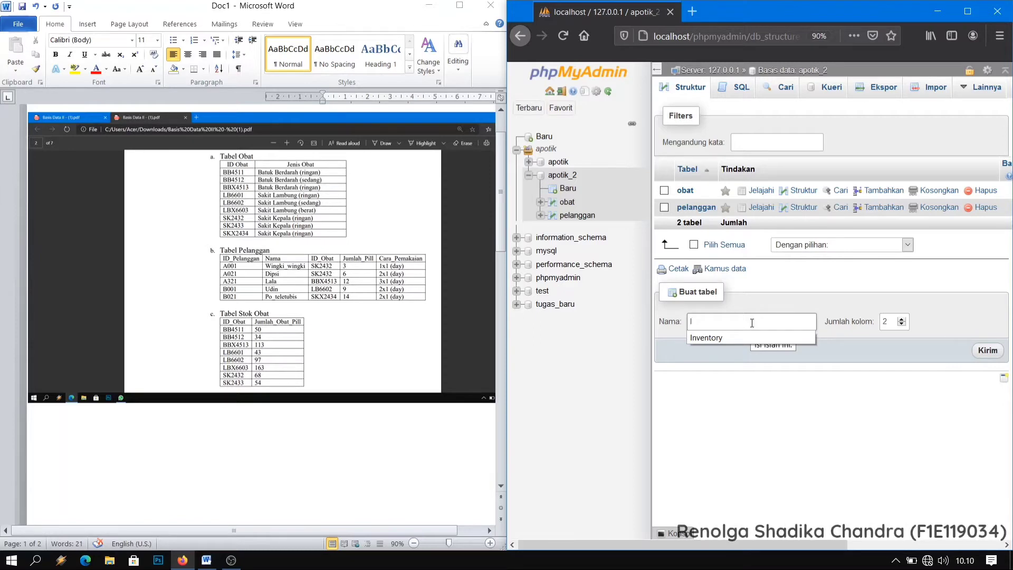
{"action": "type", "text": "D"}
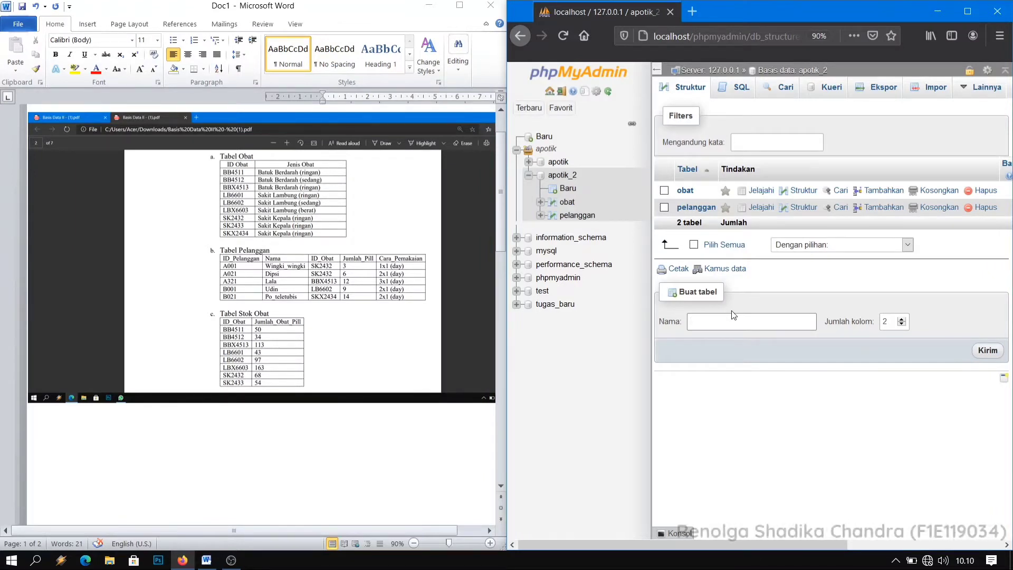
{"action": "type", "text": "Tabe"}
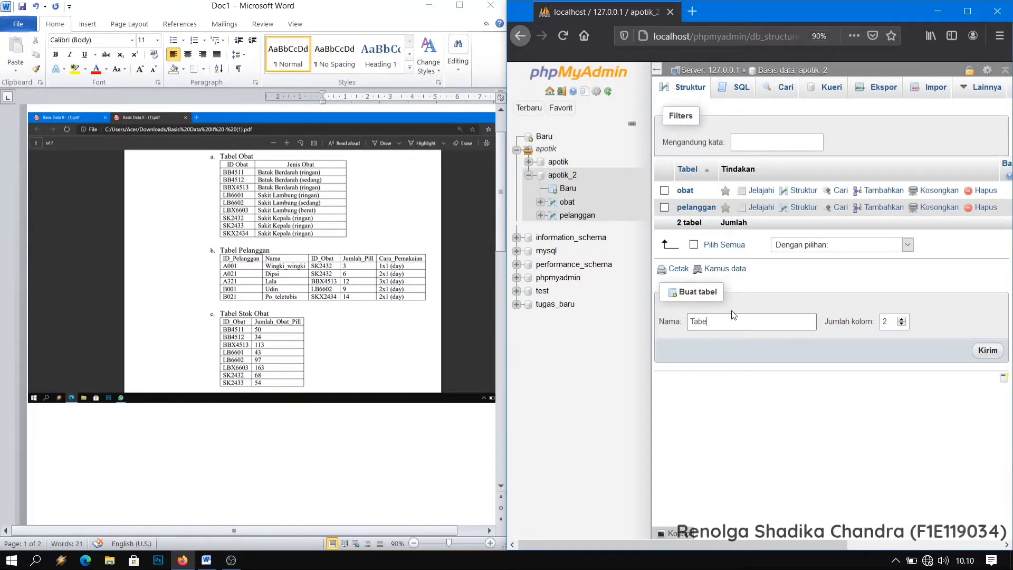
{"action": "key", "text": "BackSpace"}
{"action": "key", "text": "BackSpace"}
{"action": "key", "text": "BackSpace"}
{"action": "key", "text": "BackSpace"}
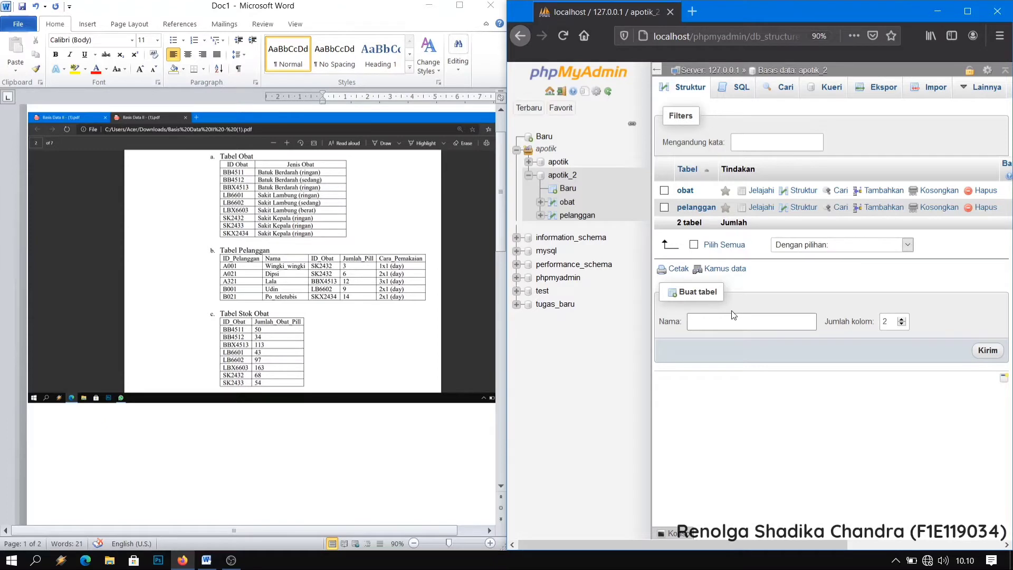
Start a new table named Stok_obat with 2 columns in the apotik_2 database.
{"action": "type", "text": "S"}
{"action": "key", "text": "Down"}
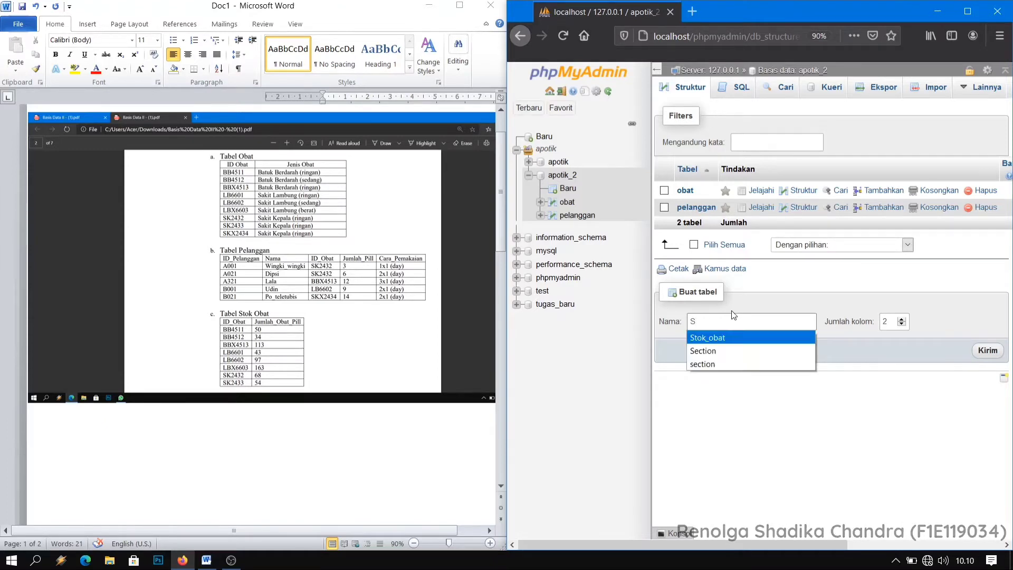
{"action": "key", "text": "Tab"}
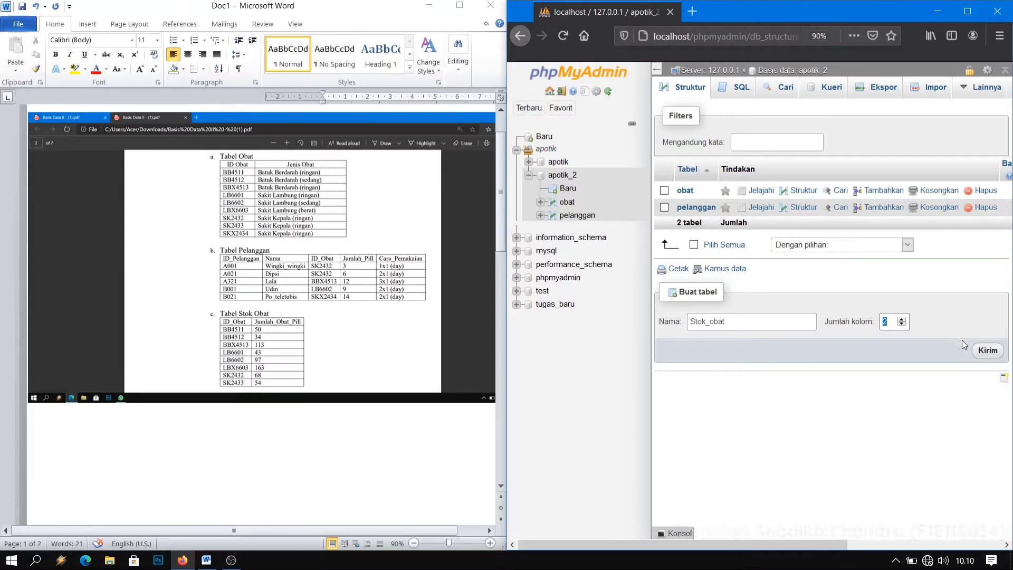
{"action": "left_click", "coordinate": [995, 357]}
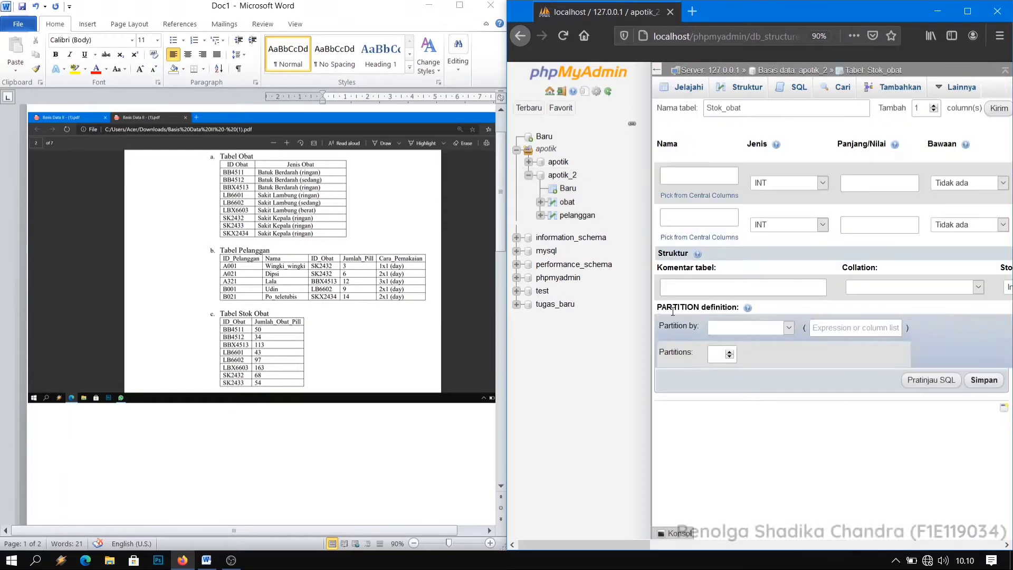
Name the two columns of the Stok_obat table ID_Obat and Jumlah_obat/pill.
{"action": "left_click", "coordinate": [701, 169]}
{"action": "type", "text": "ID"}
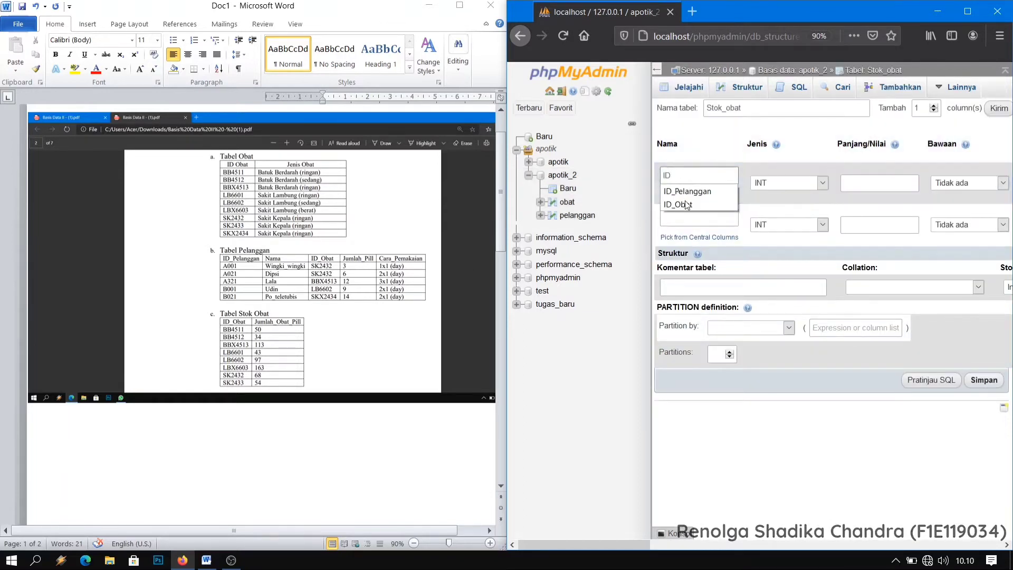
{"action": "left_click", "coordinate": [686, 204]}
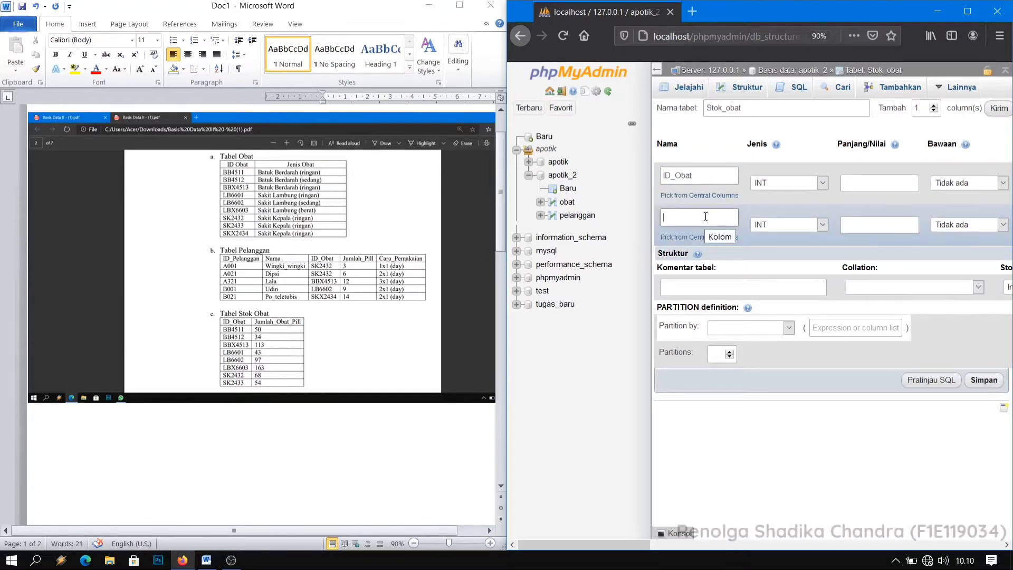
{"action": "type", "text": "J"}
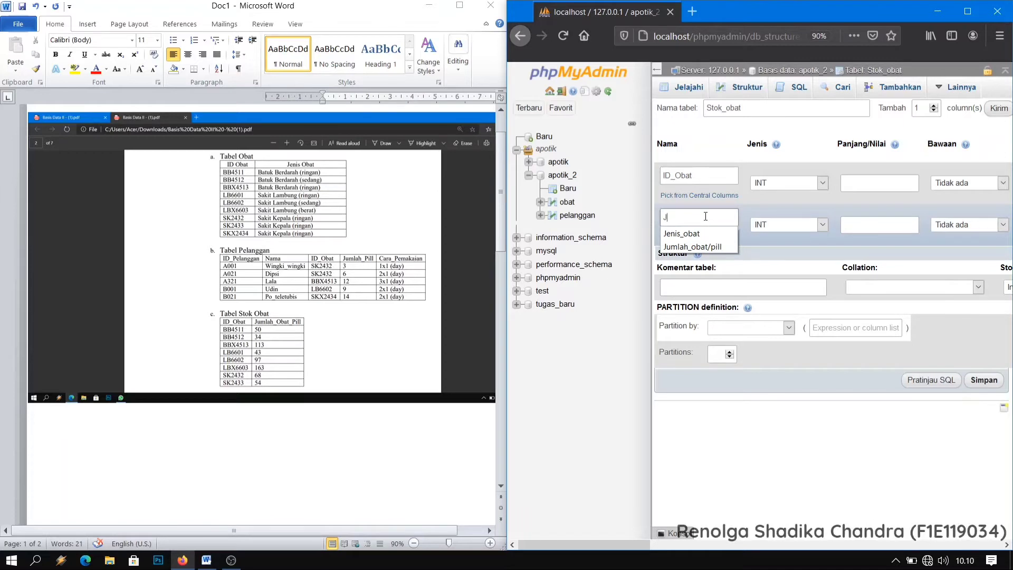
{"action": "left_click", "coordinate": [719, 247]}
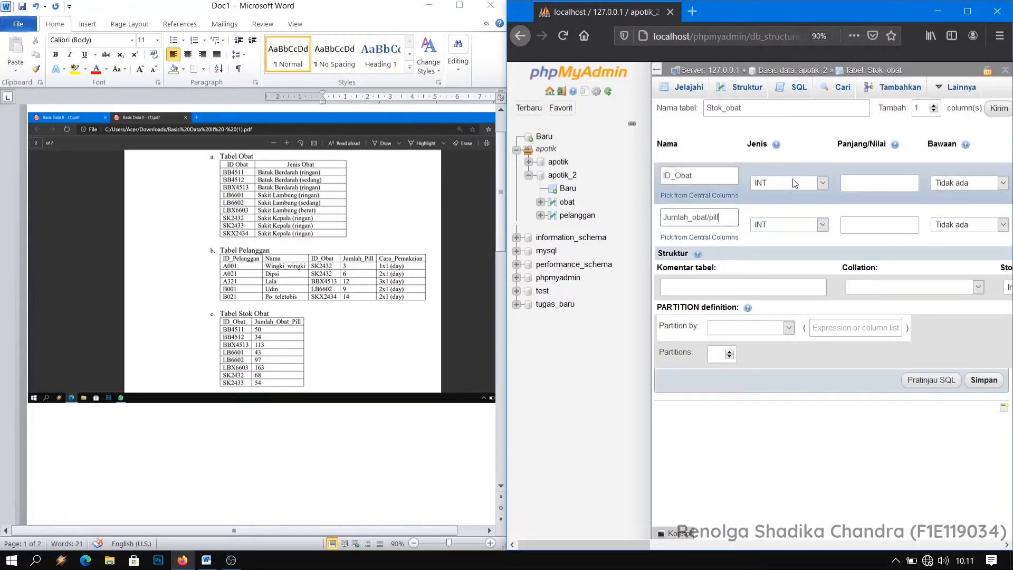
Set the type of ID_Obat in the Stok_obat table to VARCHAR with a length of 8.
{"action": "left_click", "coordinate": [822, 183]}
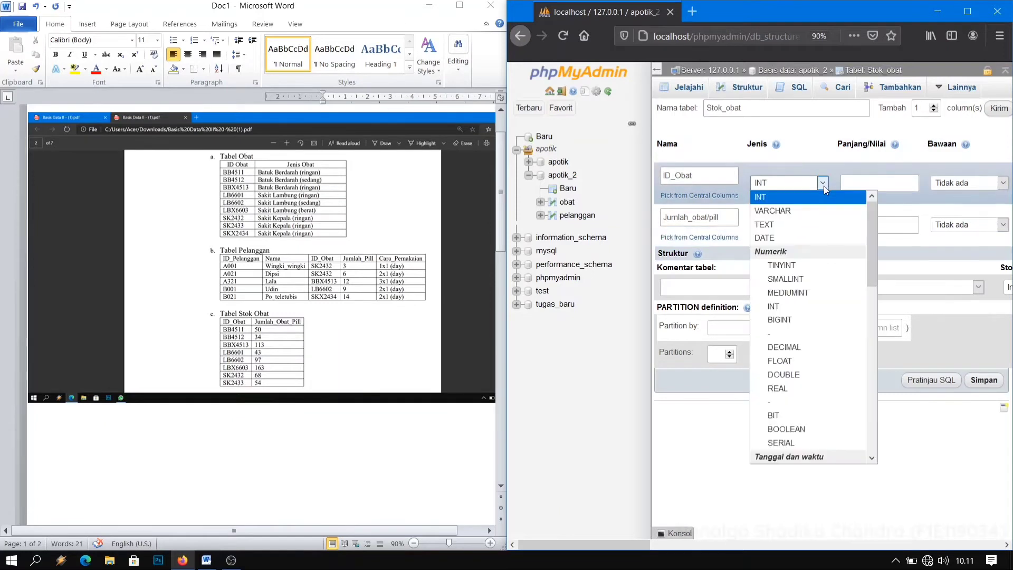
{"action": "left_click", "coordinate": [811, 211]}
{"action": "left_click", "coordinate": [859, 182]}
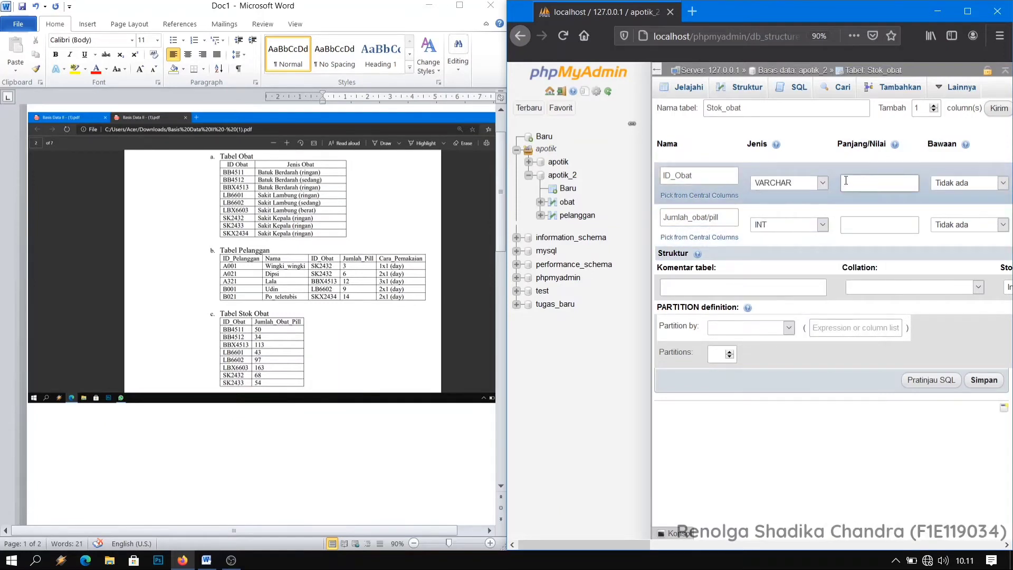
{"action": "type", "text": "8"}
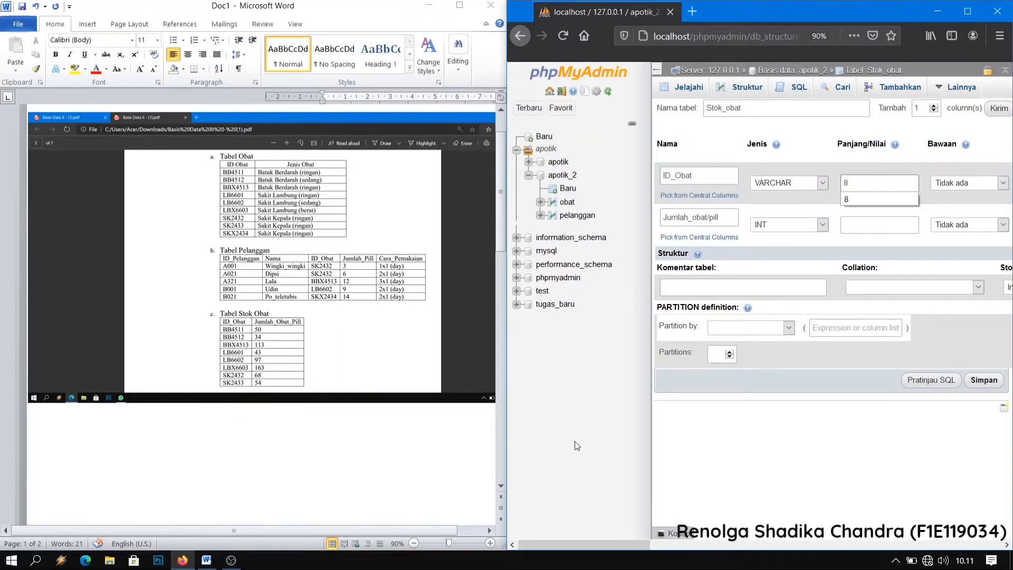
Add an INDEX on the ID_Obat column of the Stok_obat table and confirm it.
{"action": "left_click_drag", "start_coordinate": [602, 544], "coordinate": [746, 550]}
{"action": "left_click", "coordinate": [975, 182]}
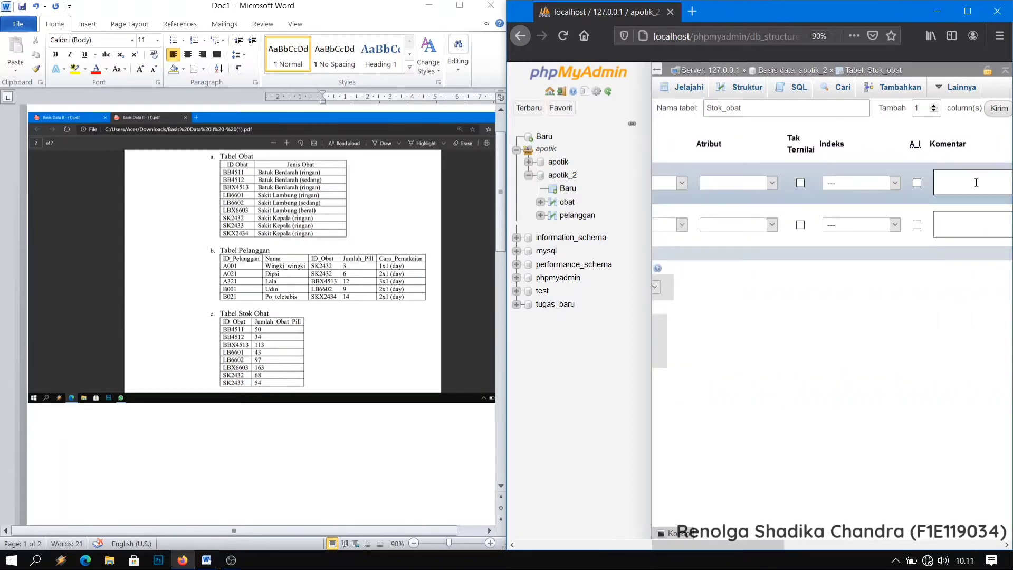
{"action": "left_click", "coordinate": [897, 185]}
{"action": "left_click", "coordinate": [868, 241]}
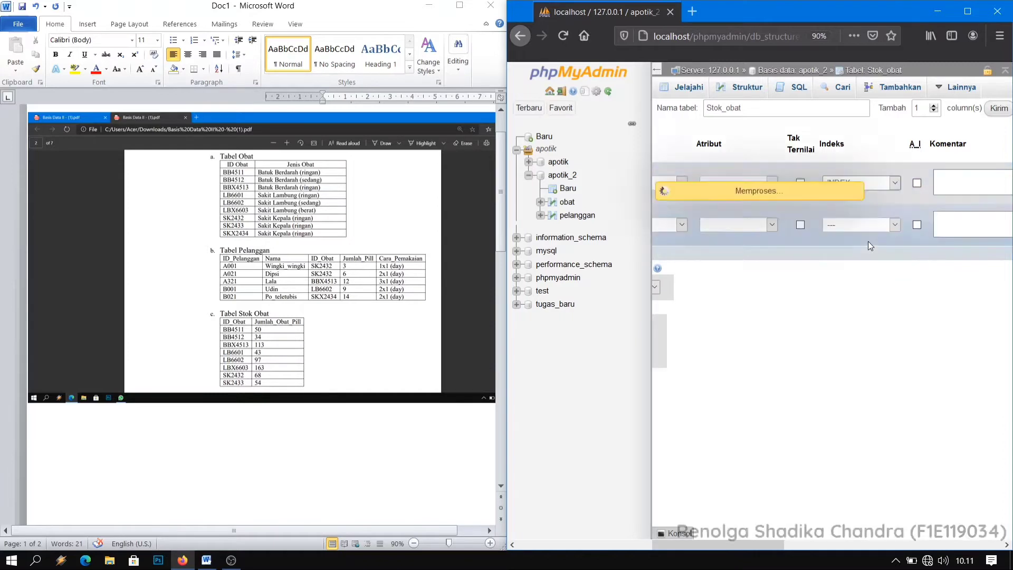
{"action": "left_click", "coordinate": [825, 389]}
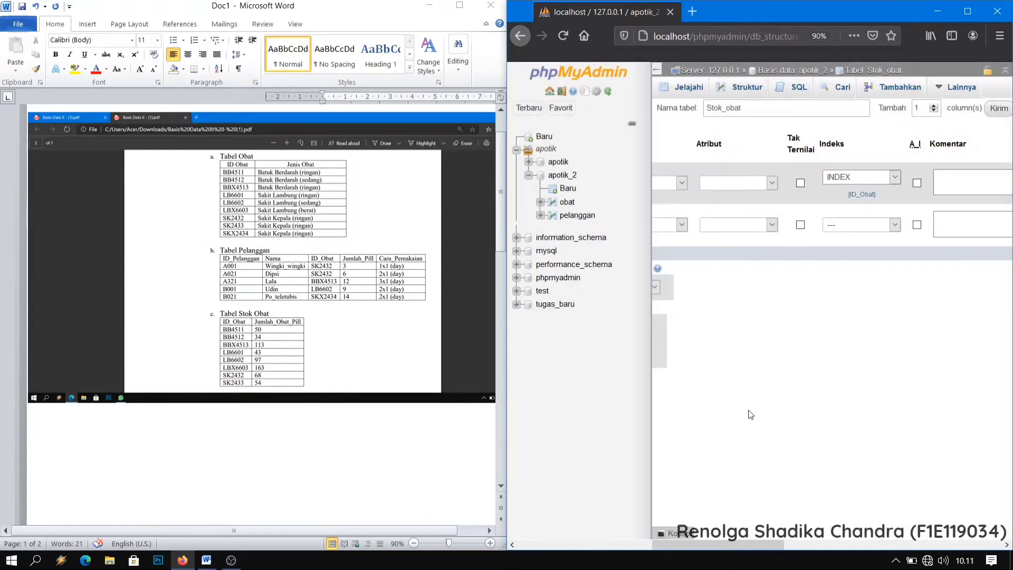
Save the Stok_obat table definition in the apotik_2 database.
{"action": "left_click_drag", "start_coordinate": [748, 544], "coordinate": [610, 542]}
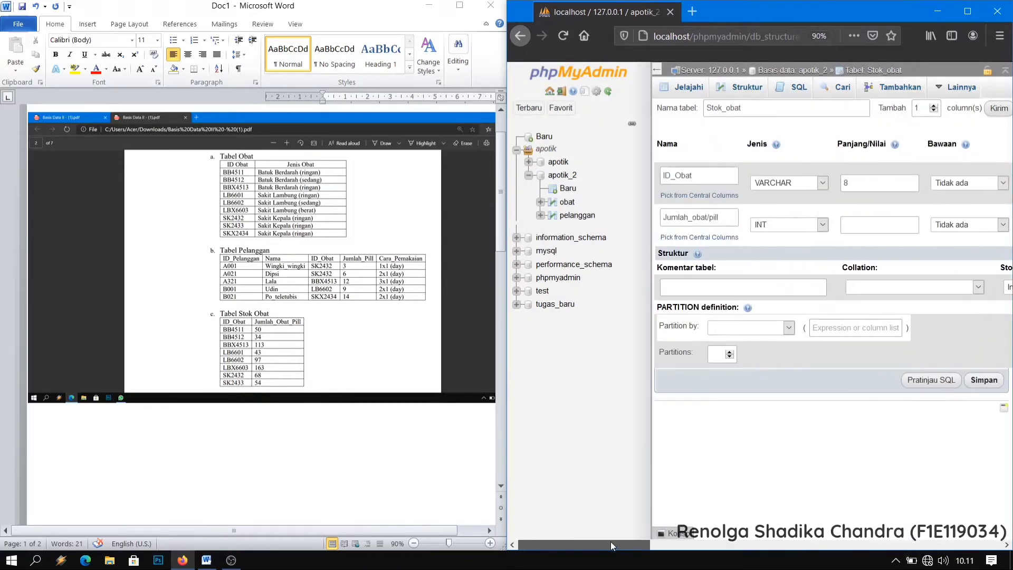
{"action": "left_click", "coordinate": [984, 380]}
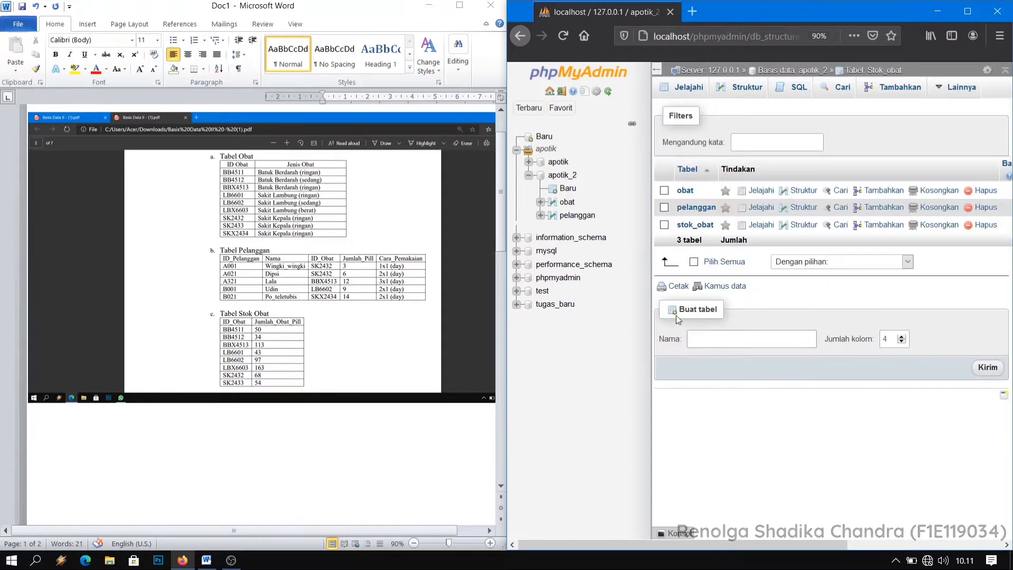
Make ID_Pelanggan the primary key of the pelanggan table, confirm it, and return to the apotik_2 database overview.
{"action": "left_click", "coordinate": [580, 216]}
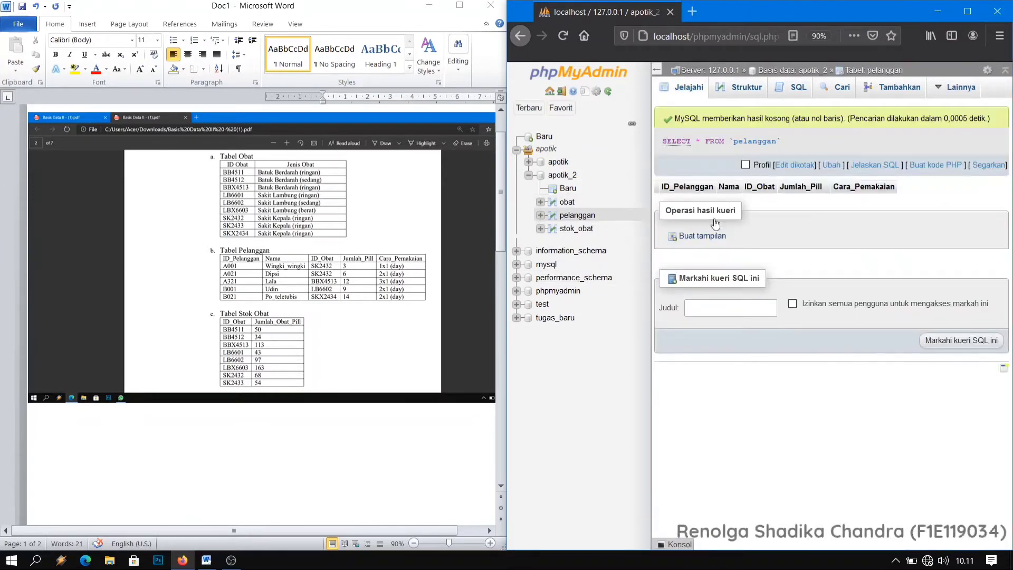
{"action": "left_click", "coordinate": [741, 87]}
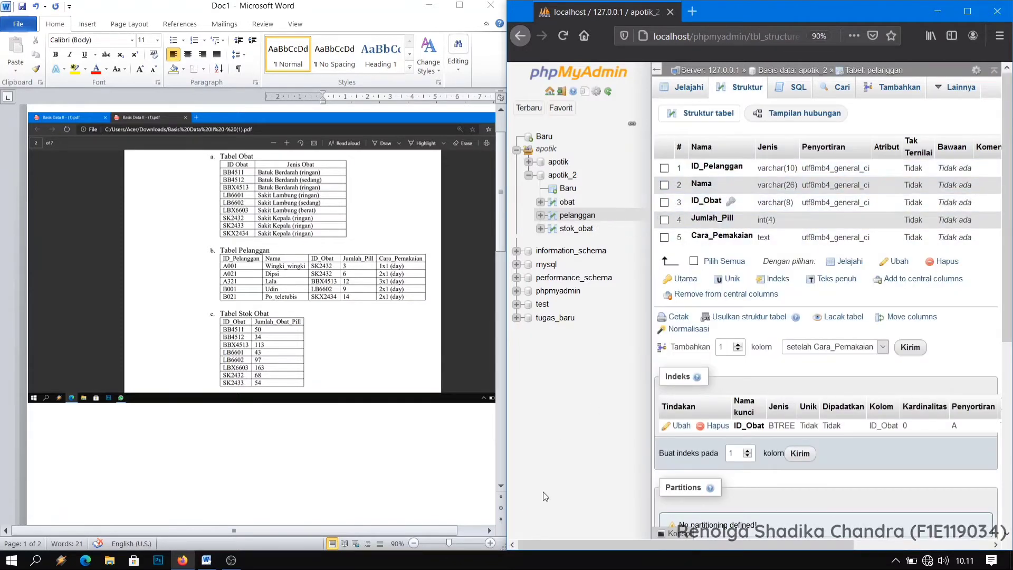
{"action": "left_click_drag", "start_coordinate": [596, 543], "coordinate": [770, 536]}
{"action": "mouse_move", "coordinate": [981, 169]}
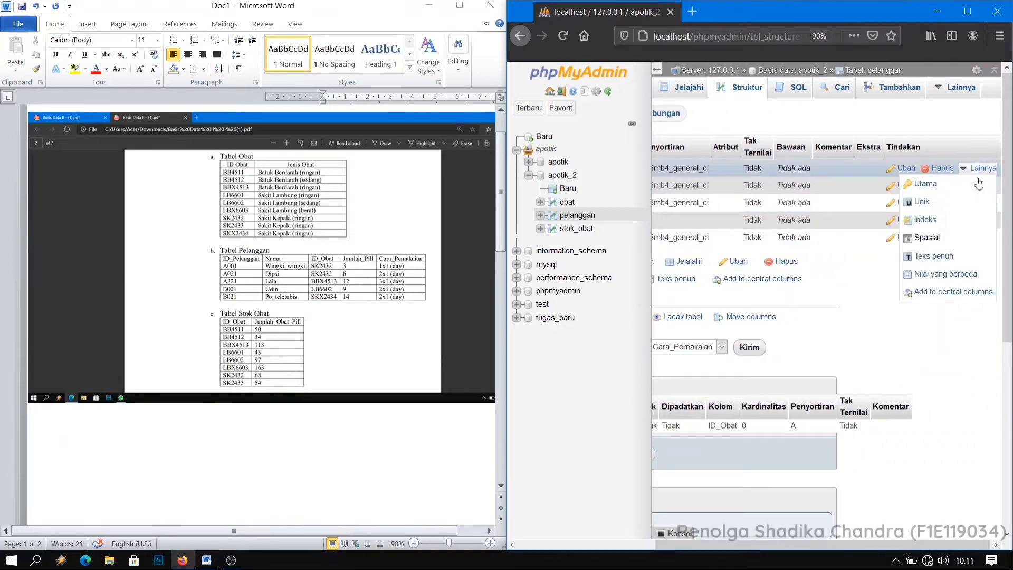
{"action": "left_click", "coordinate": [922, 186]}
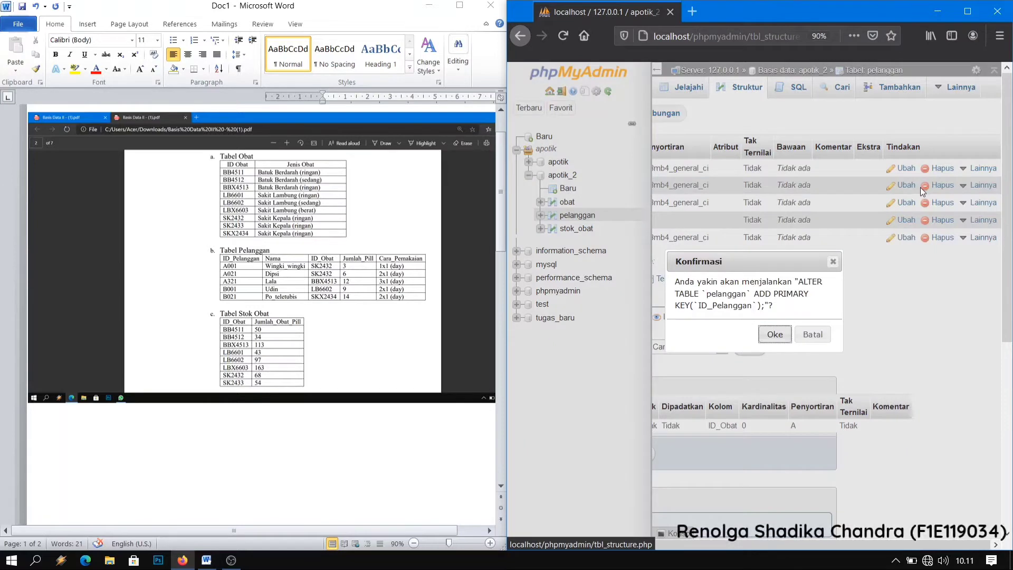
{"action": "left_click", "coordinate": [783, 336]}
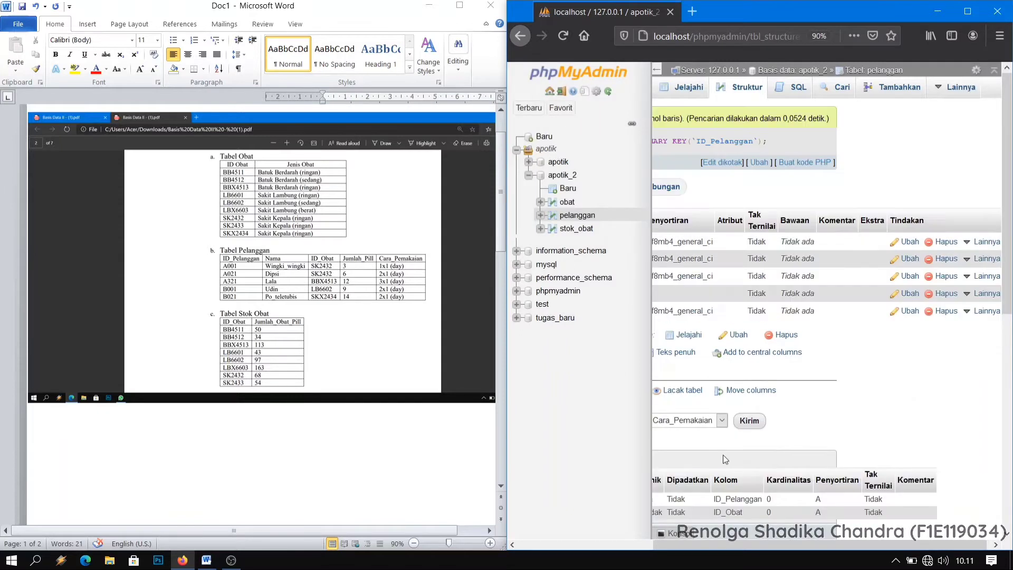
{"action": "left_click_drag", "start_coordinate": [786, 543], "coordinate": [685, 547]}
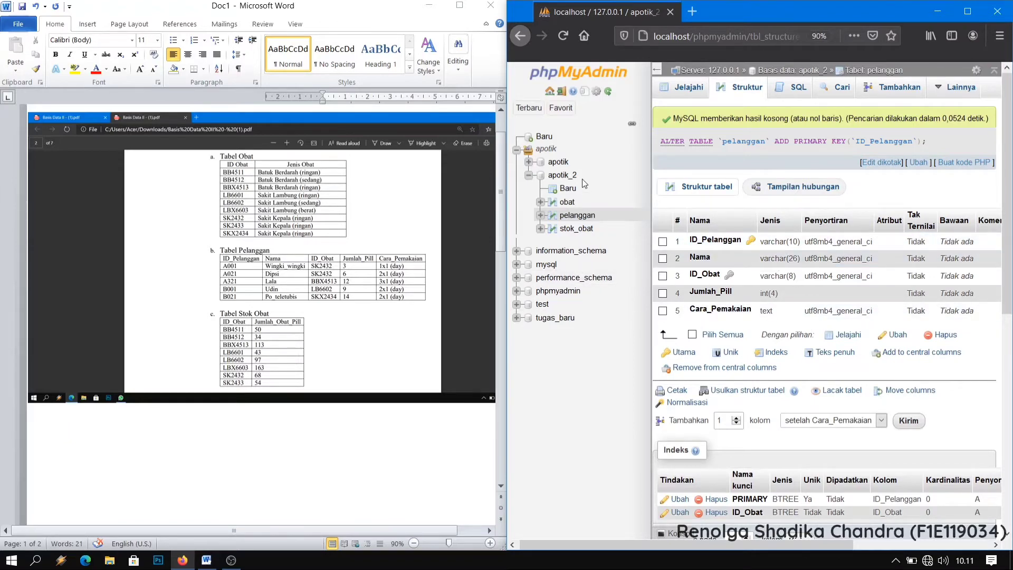
{"action": "left_click", "coordinate": [567, 181]}
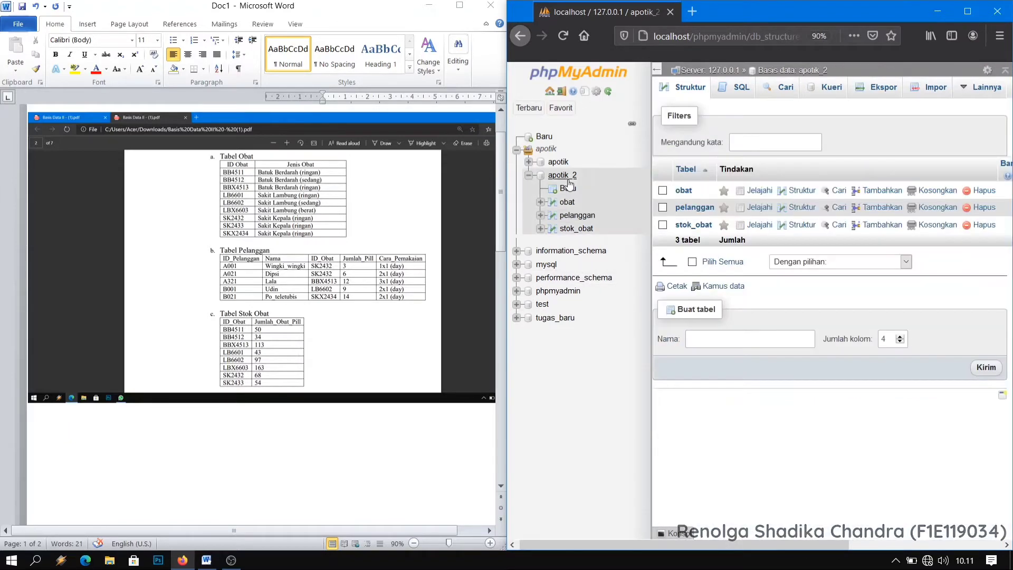
Close the Word document without saving its changes and maximize the browser window.
{"action": "left_click", "coordinate": [480, 5]}
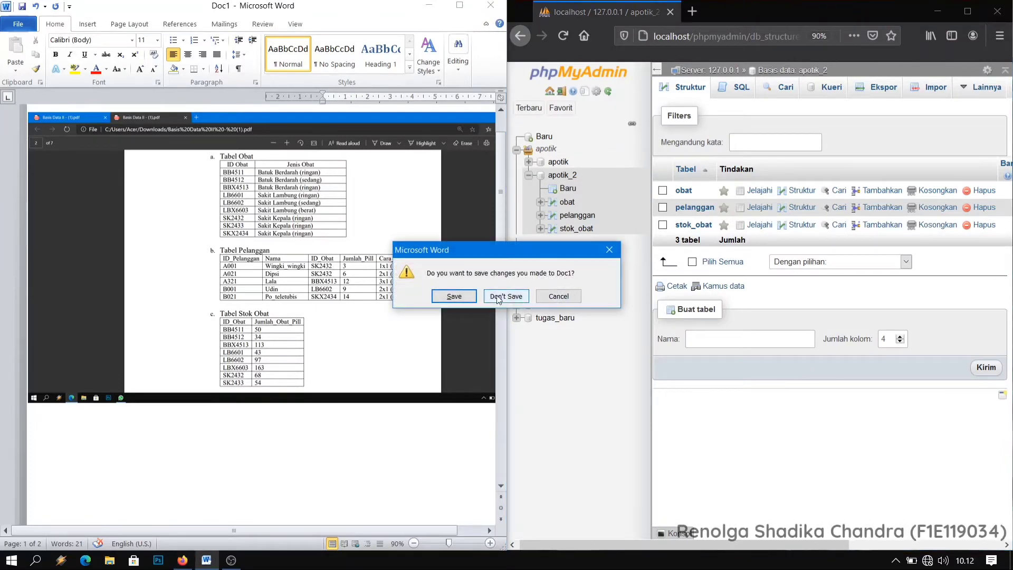
{"action": "left_click", "coordinate": [506, 296]}
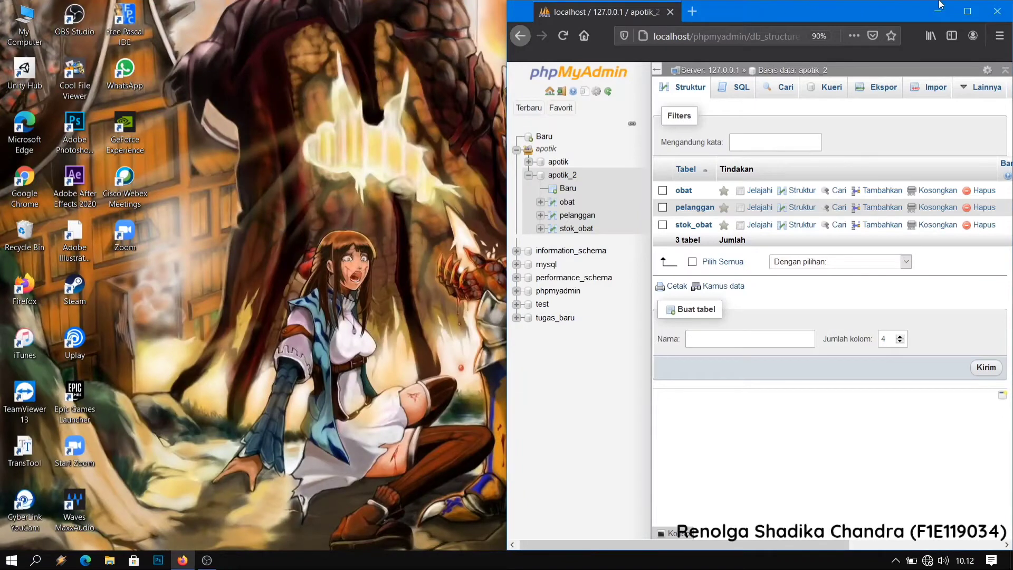
{"action": "left_click", "coordinate": [966, 11]}
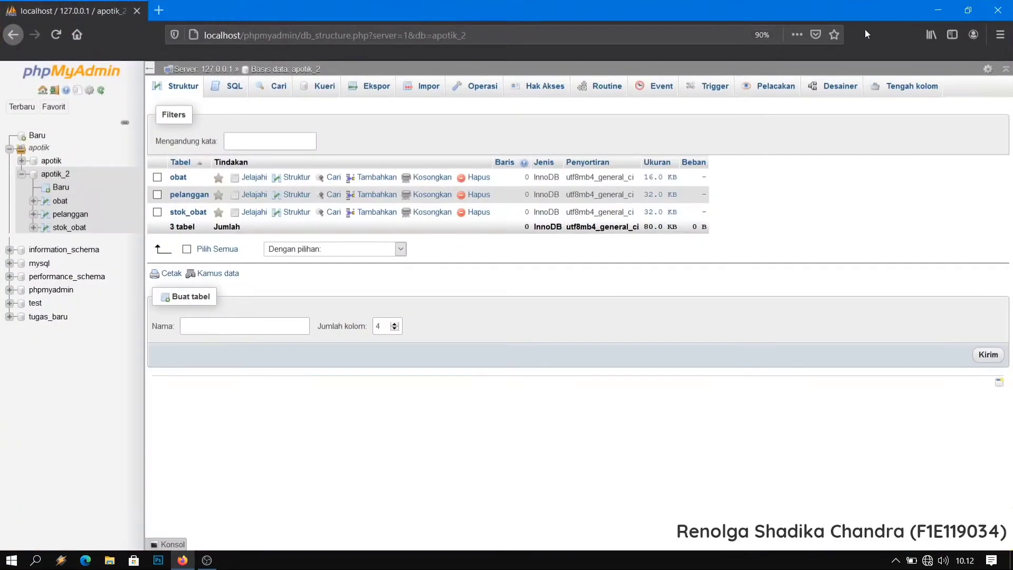
Open the apotik_2 database in the Designer and spread the stok_obat, pelanggan and obat tables apart.
{"action": "left_click", "coordinate": [825, 93]}
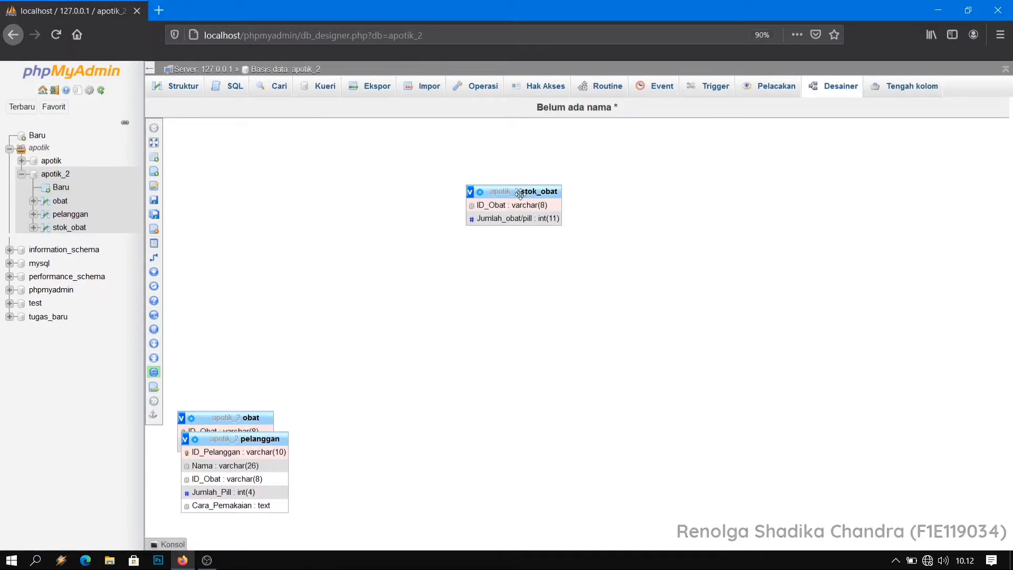
{"action": "left_click_drag", "start_coordinate": [522, 188], "coordinate": [350, 197]}
{"action": "left_click_drag", "start_coordinate": [239, 436], "coordinate": [548, 294]}
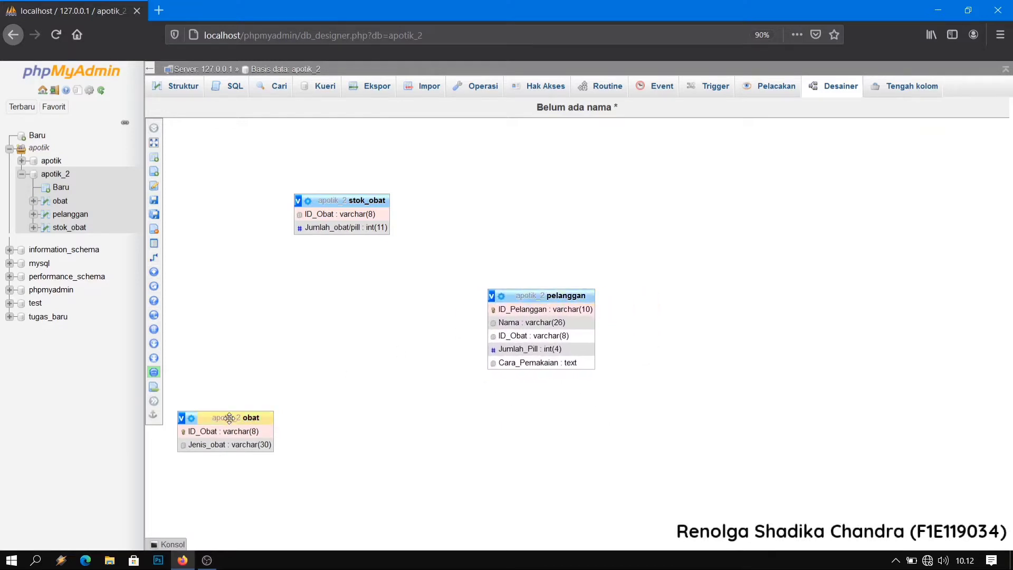
{"action": "left_click_drag", "start_coordinate": [229, 418], "coordinate": [352, 393]}
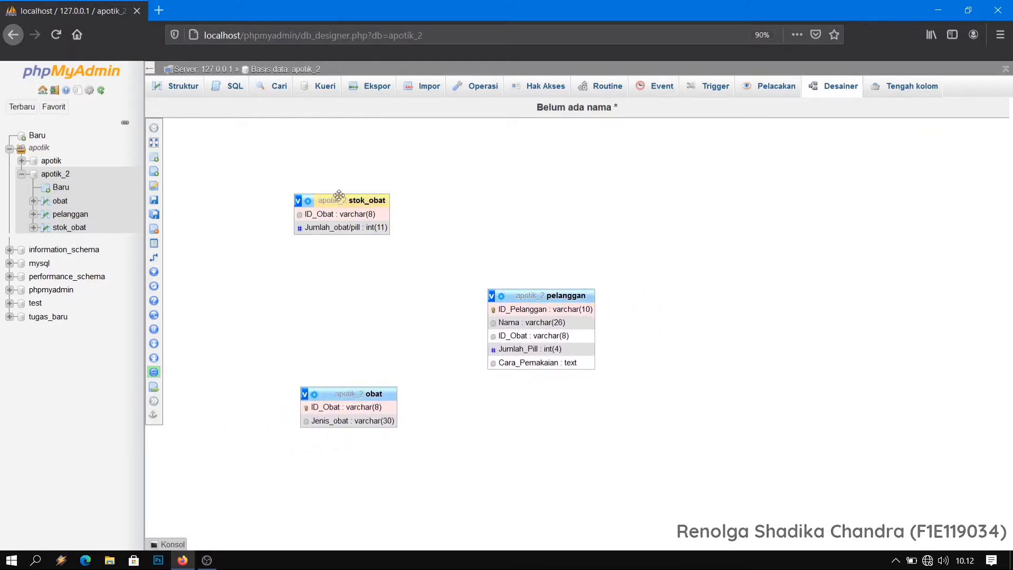
{"action": "left_click_drag", "start_coordinate": [339, 195], "coordinate": [505, 236]}
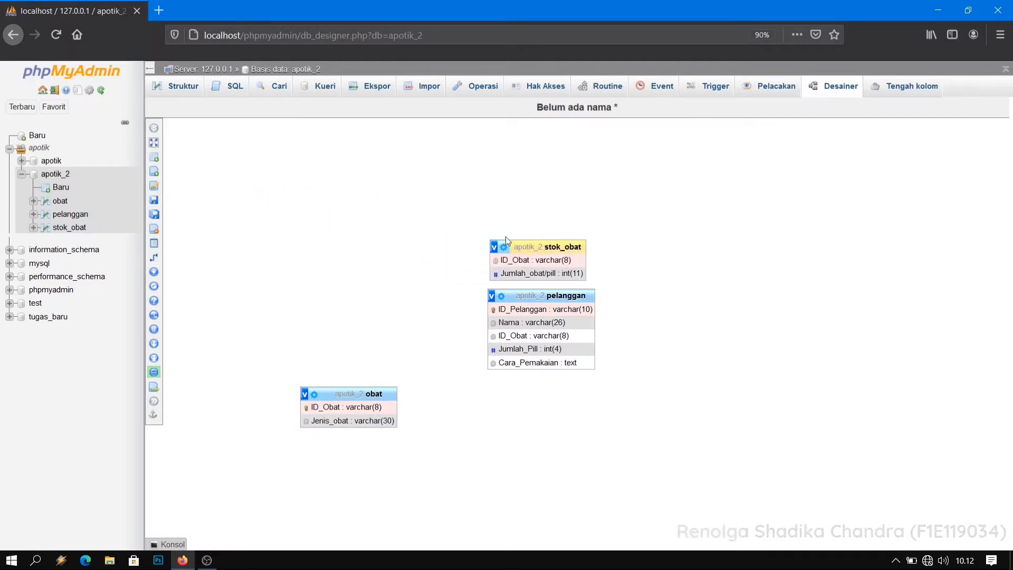
{"action": "left_click_drag", "start_coordinate": [552, 274], "coordinate": [367, 311]}
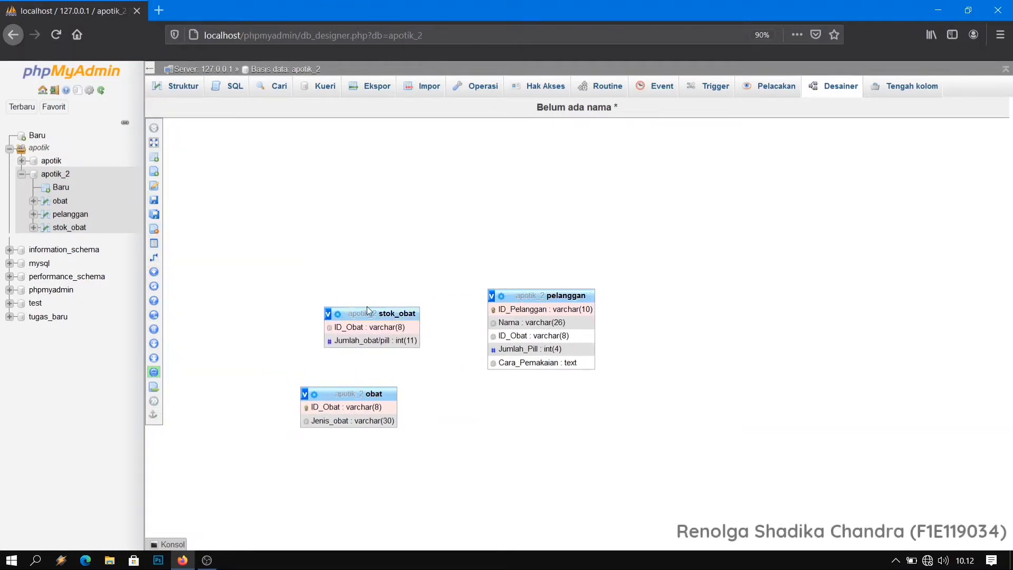
Create a foreign key relationship from obat's ID_Obat to pelanggan's ID_Obat with CASCADE on delete and on update.
{"action": "mouse_move", "coordinate": [158, 279]}
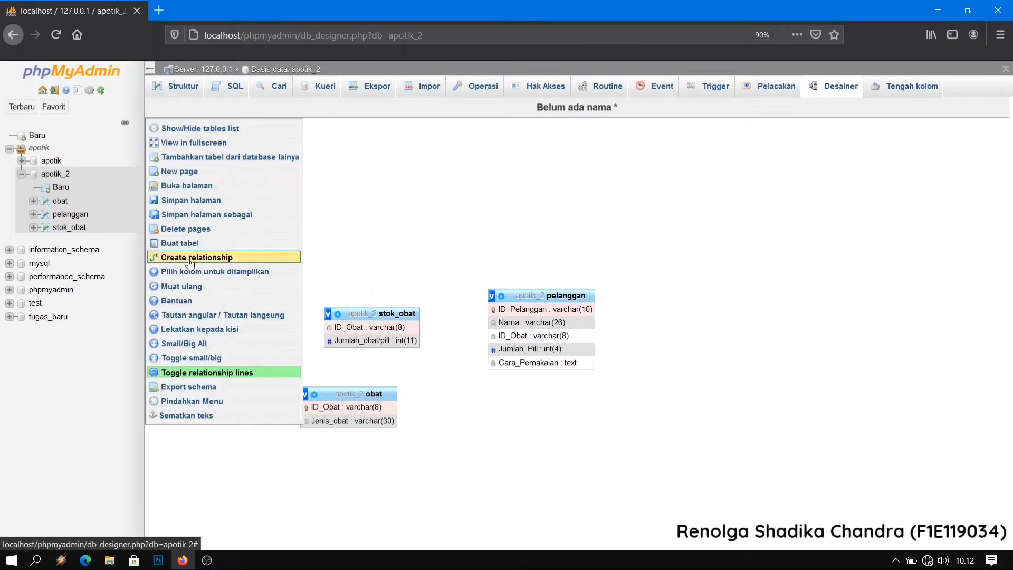
{"action": "left_click", "coordinate": [189, 259]}
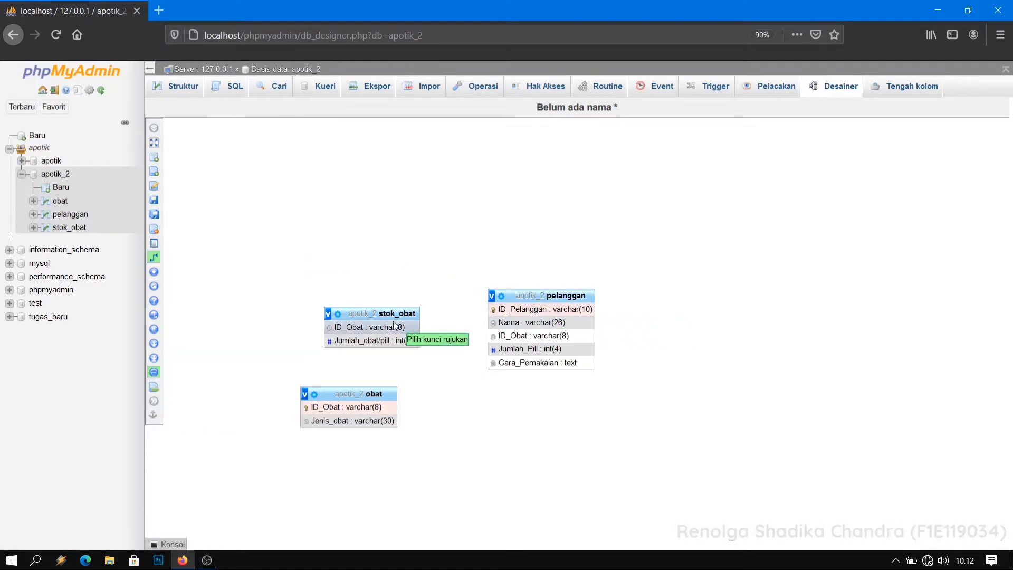
{"action": "left_click", "coordinate": [359, 408]}
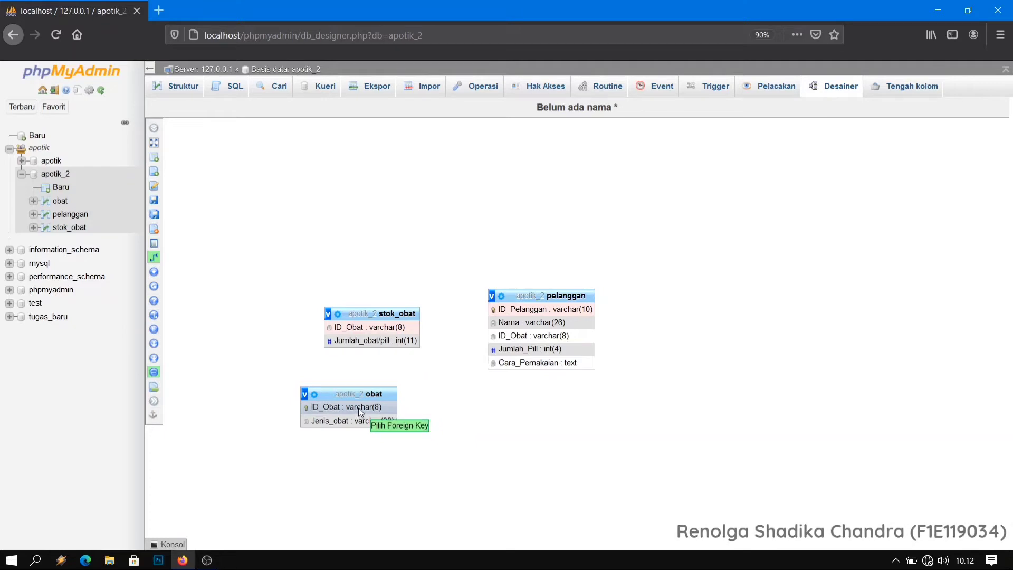
{"action": "left_click", "coordinate": [514, 336]}
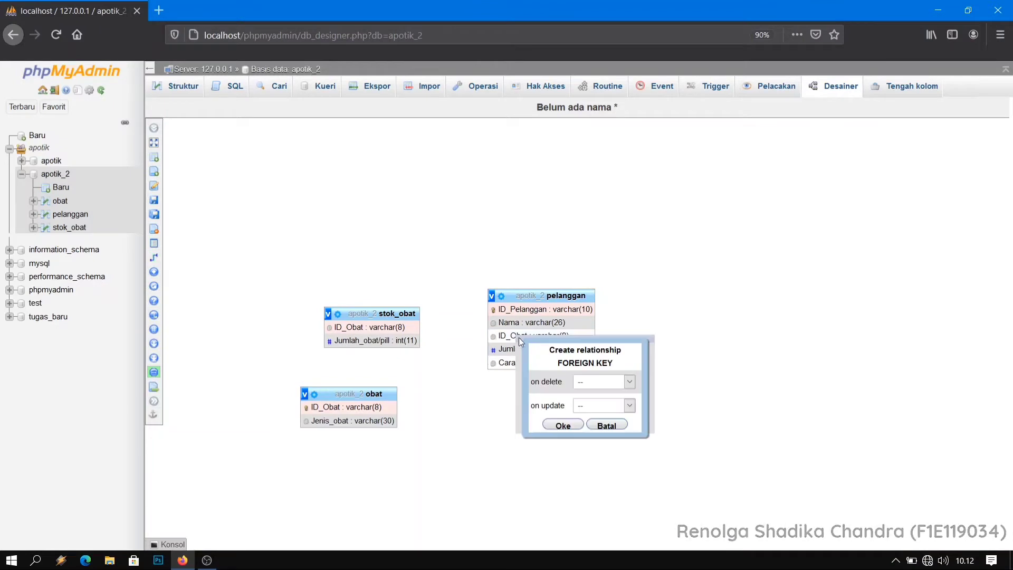
{"action": "left_click", "coordinate": [596, 382]}
{"action": "left_click", "coordinate": [601, 410]}
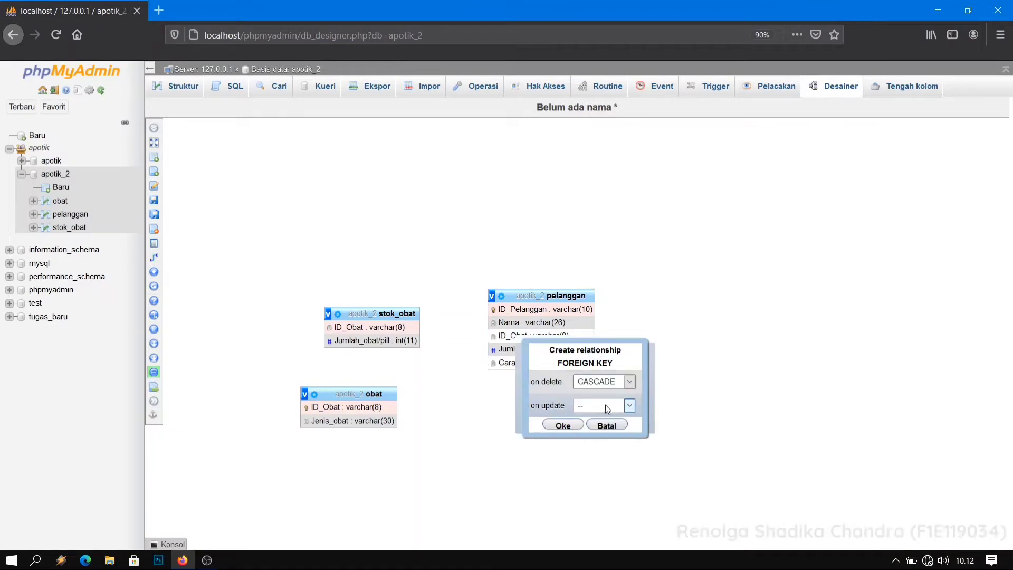
{"action": "left_click", "coordinate": [607, 405]}
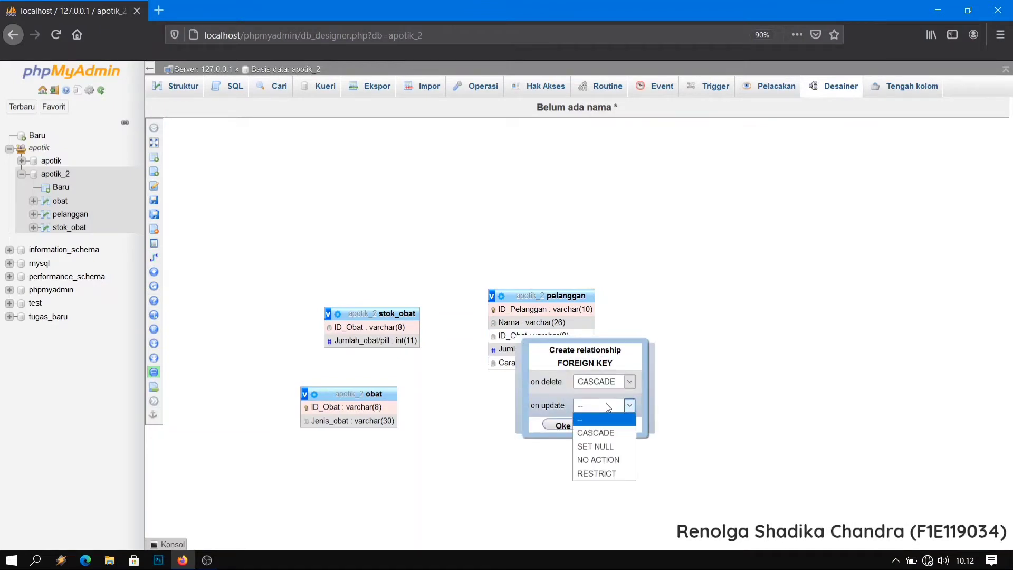
{"action": "left_click", "coordinate": [596, 433]}
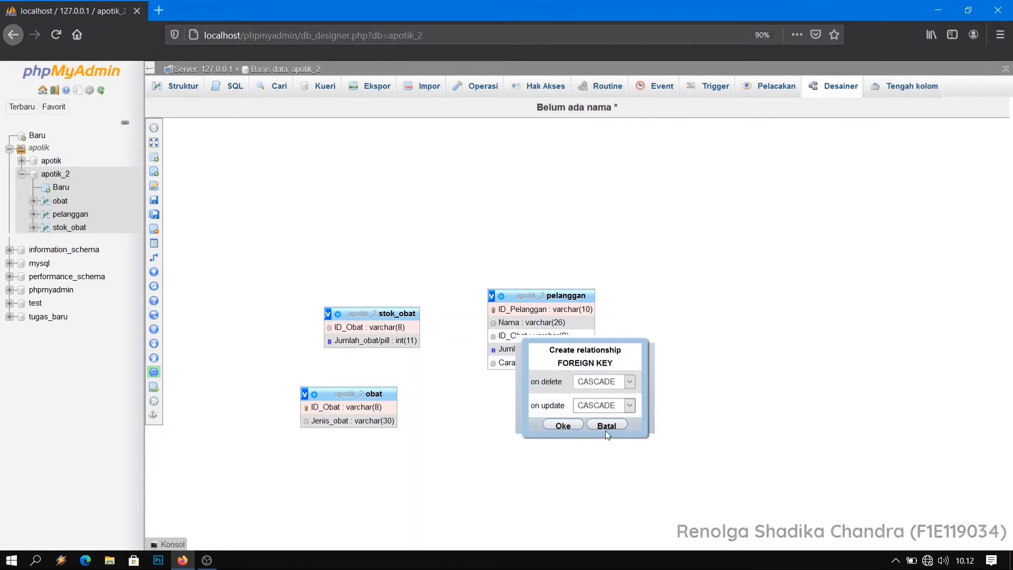
{"action": "left_click", "coordinate": [556, 425]}
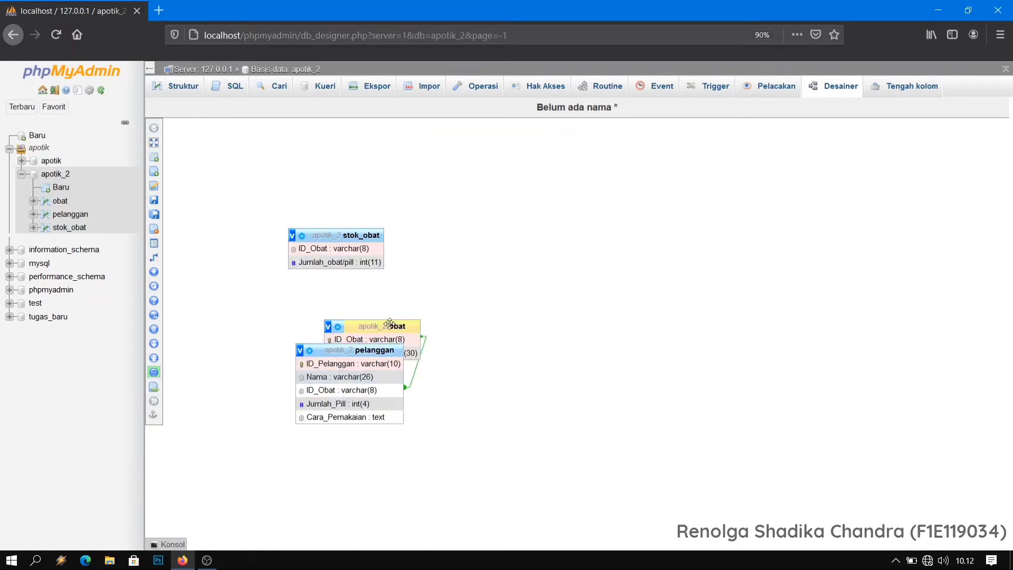
Move obat clear of pelanggan and relate its ID_Obat to stok_obat's ID_Obat with CASCADE on delete and on update.
{"action": "left_click_drag", "start_coordinate": [389, 323], "coordinate": [513, 278]}
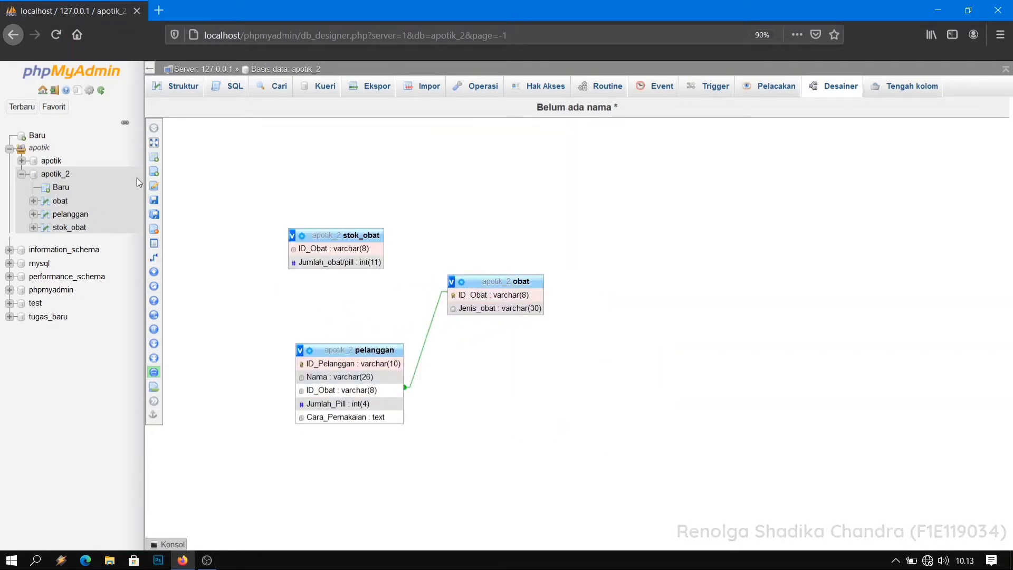
{"action": "left_click", "coordinate": [213, 257]}
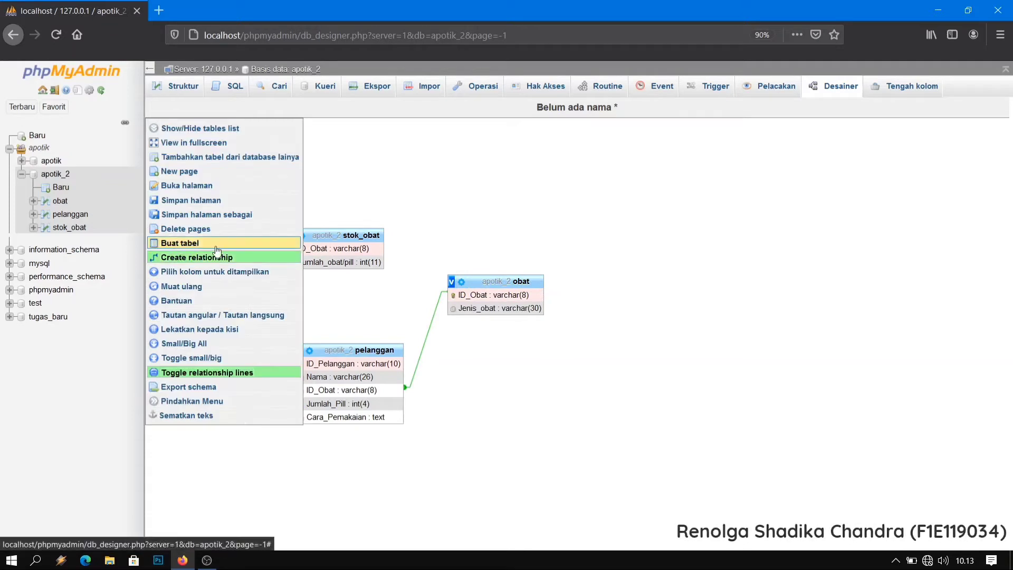
{"action": "left_click", "coordinate": [483, 294]}
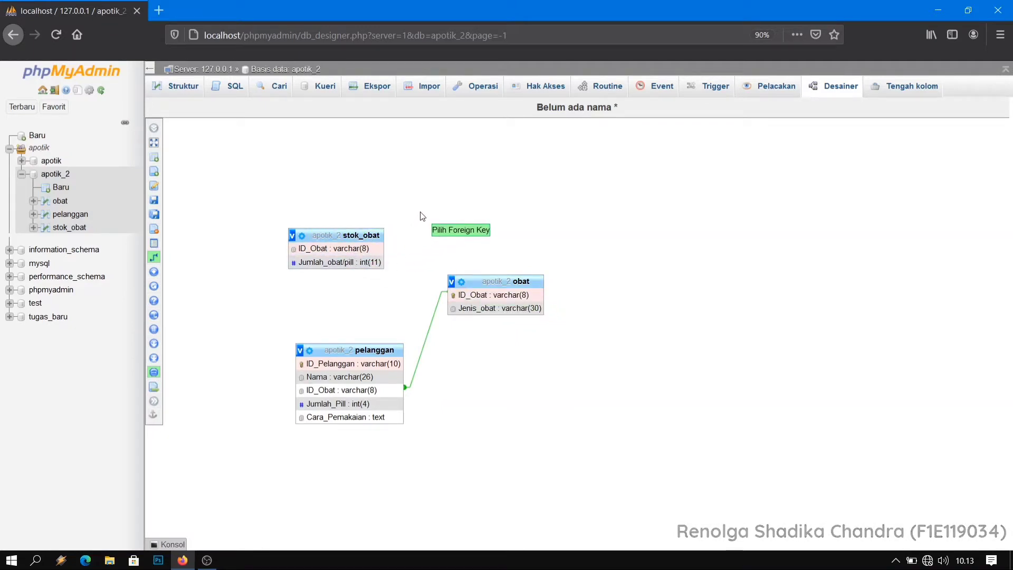
{"action": "left_click", "coordinate": [350, 251]}
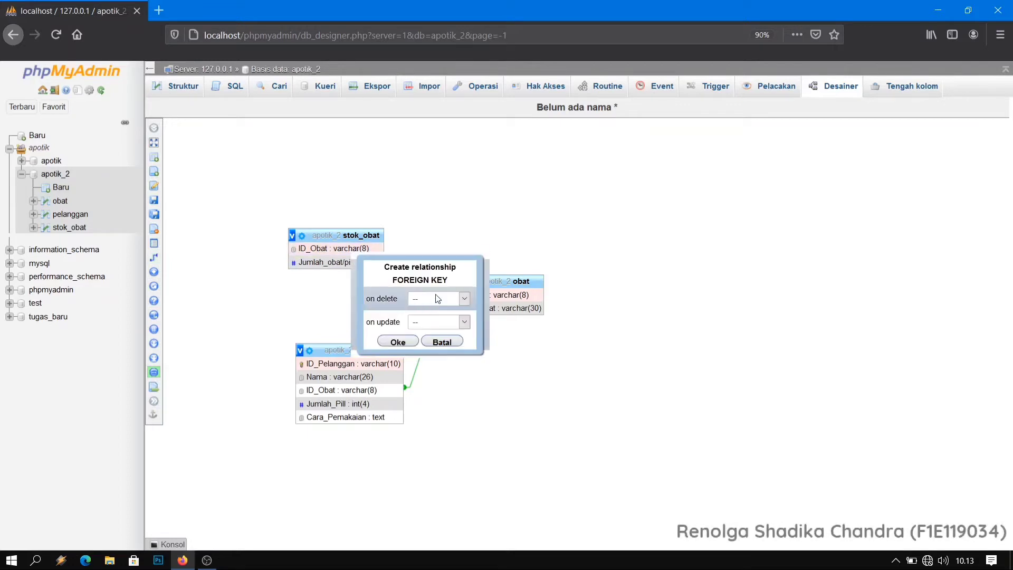
{"action": "left_click", "coordinate": [437, 298]}
{"action": "left_click", "coordinate": [453, 327]}
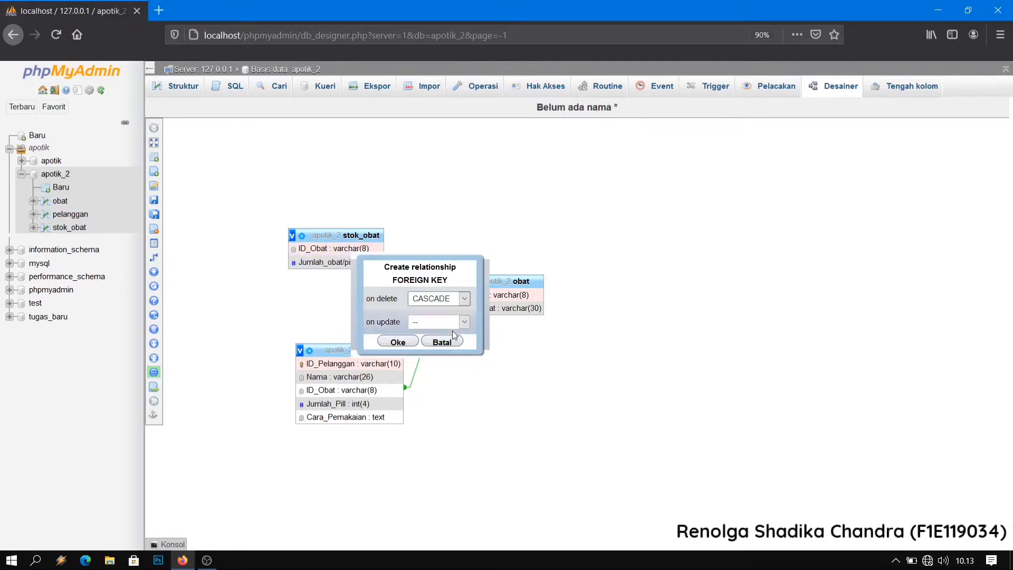
{"action": "left_click", "coordinate": [446, 323]}
{"action": "left_click", "coordinate": [446, 348]}
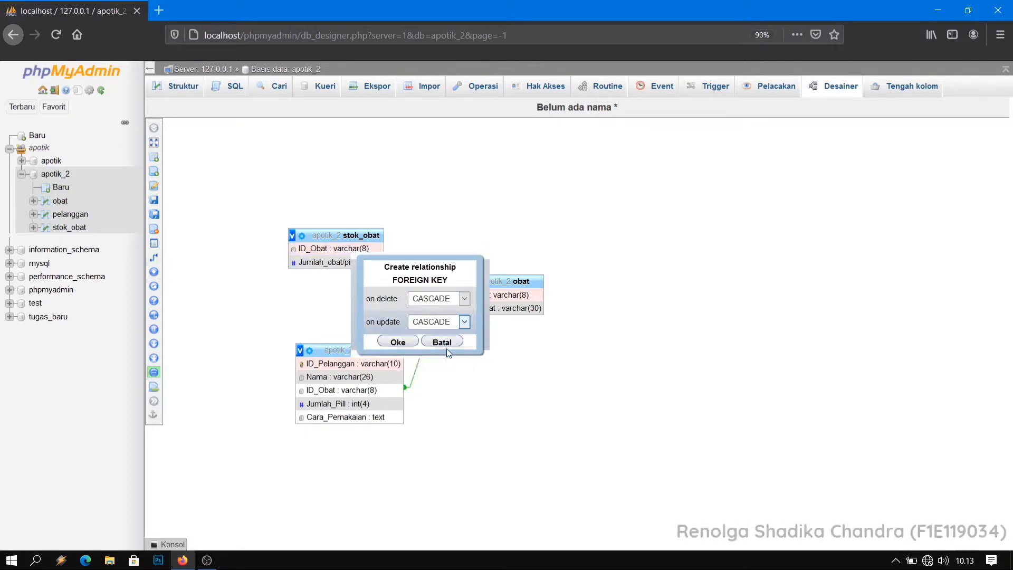
{"action": "left_click", "coordinate": [395, 341]}
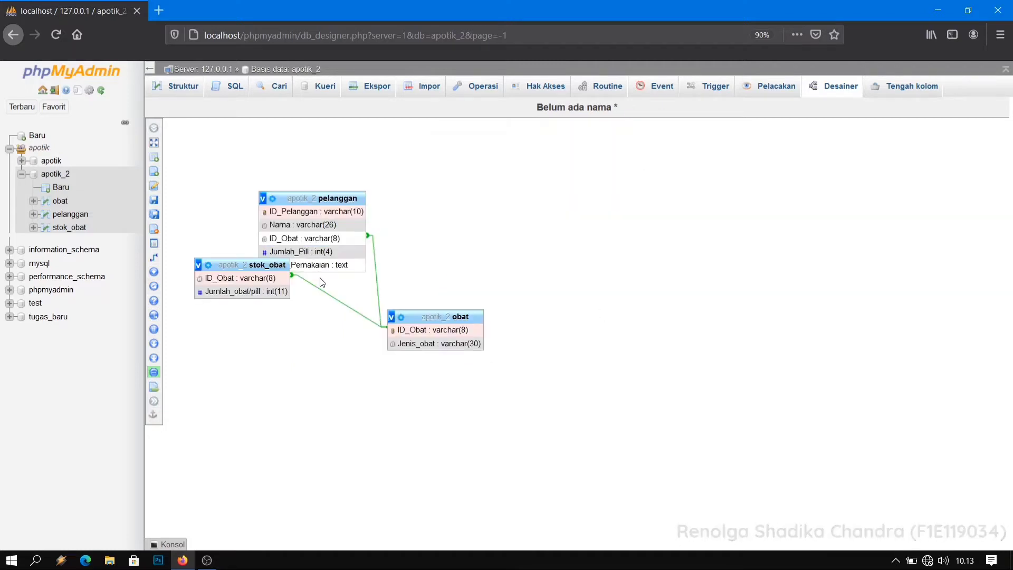
Move the pelanggan and obat tables apart in the Designer so that no tables overlap.
{"action": "left_click_drag", "start_coordinate": [331, 199], "coordinate": [488, 139]}
{"action": "left_click_drag", "start_coordinate": [458, 314], "coordinate": [616, 290]}
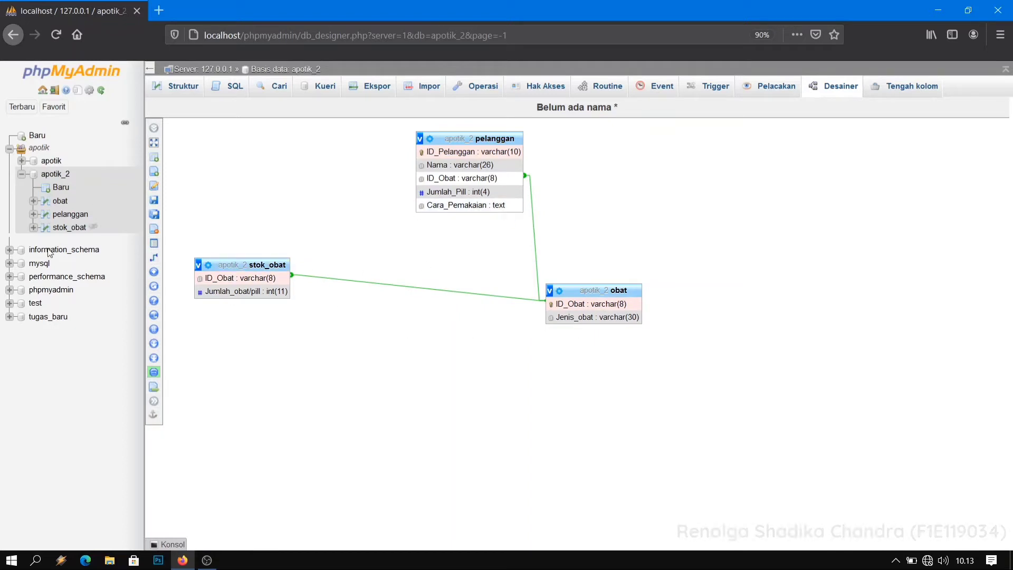
Open apotik_2's obat table, and open the Word document Doc1 with the reference table data from the Downloads folder.
{"action": "left_click", "coordinate": [58, 201]}
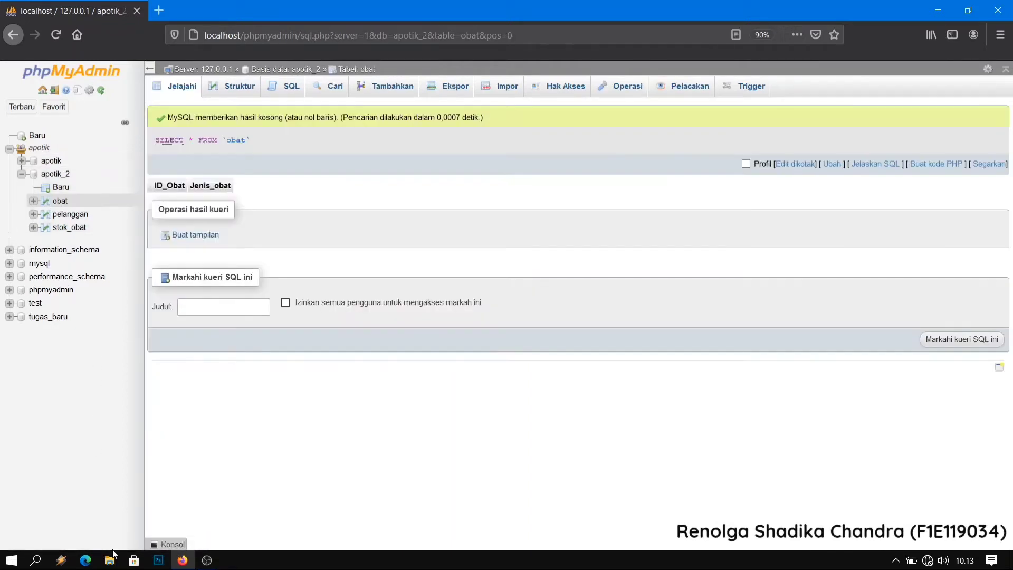
{"action": "left_click", "coordinate": [111, 558]}
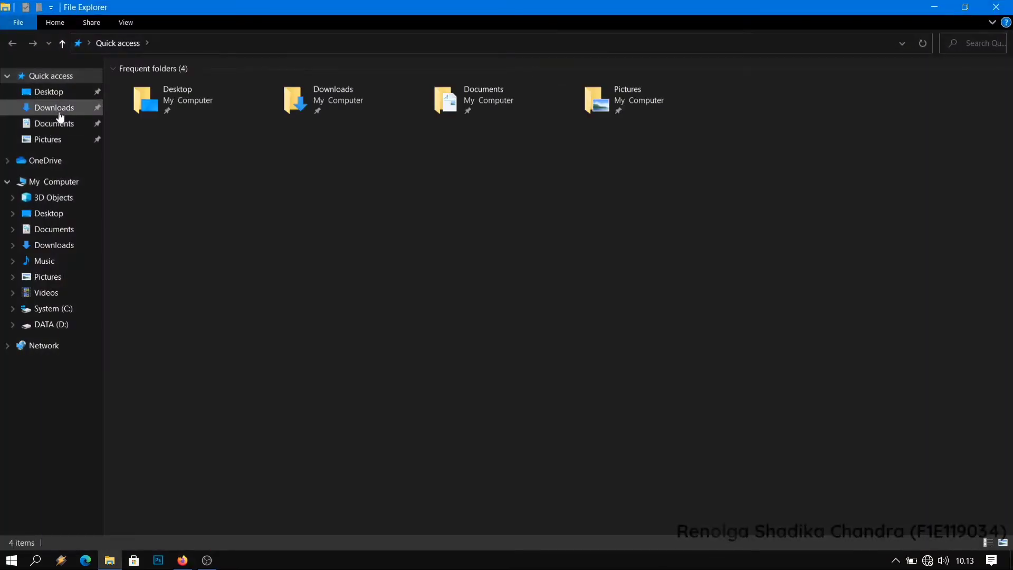
{"action": "left_click", "coordinate": [54, 108]}
{"action": "double_click", "coordinate": [147, 96]}
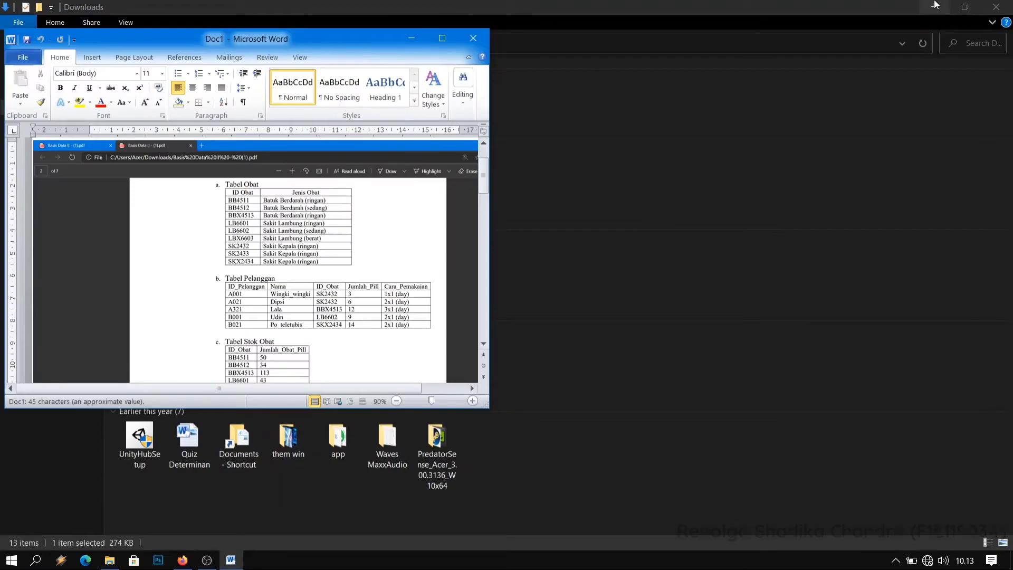
{"action": "left_click", "coordinate": [934, 6]}
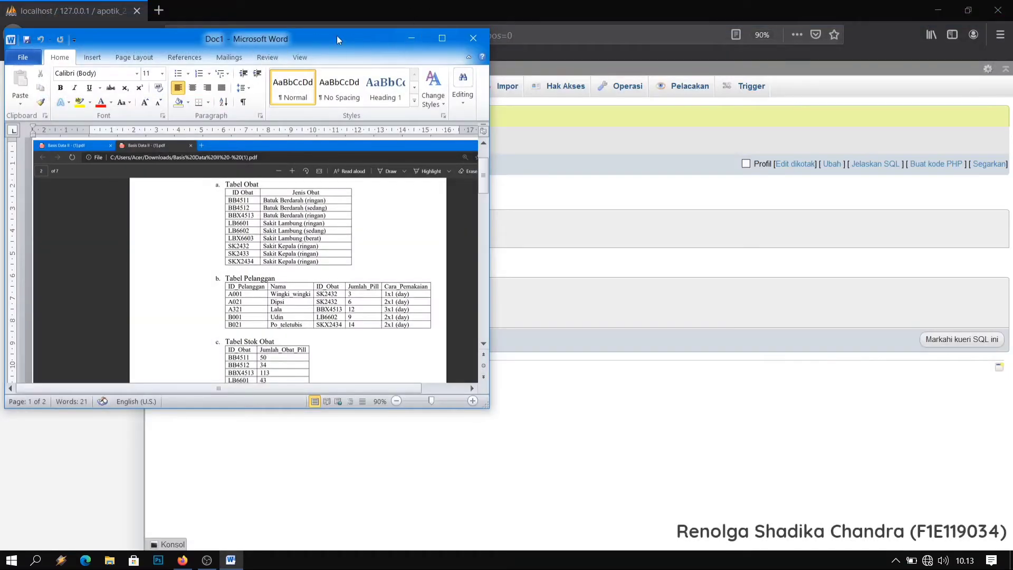
Arrange the Word document on the left half of the desktop and the Firefox window with phpMyAdmin on the right half.
{"action": "left_click_drag", "start_coordinate": [328, 40], "coordinate": [0, 21]}
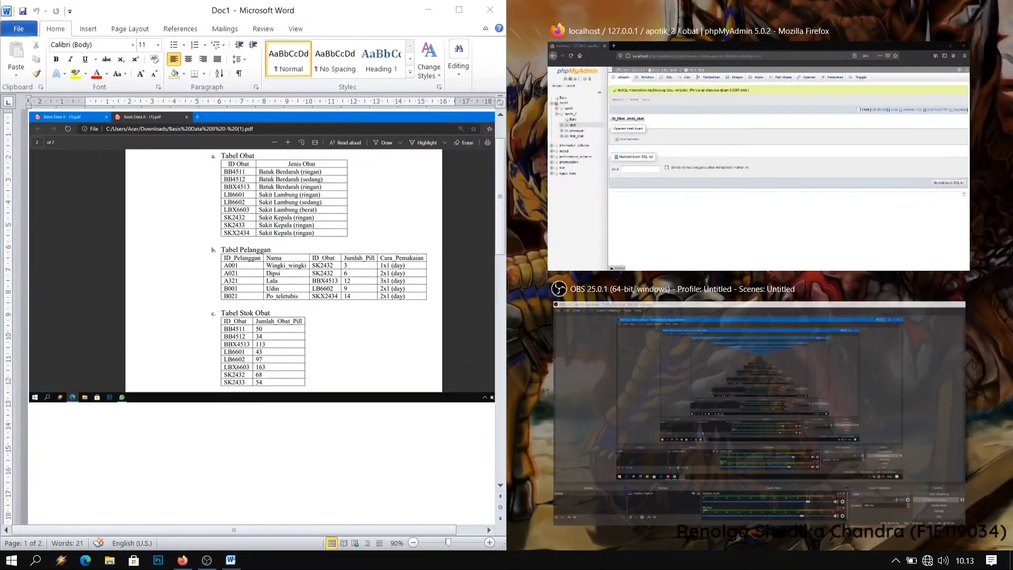
{"action": "left_click", "coordinate": [972, 220]}
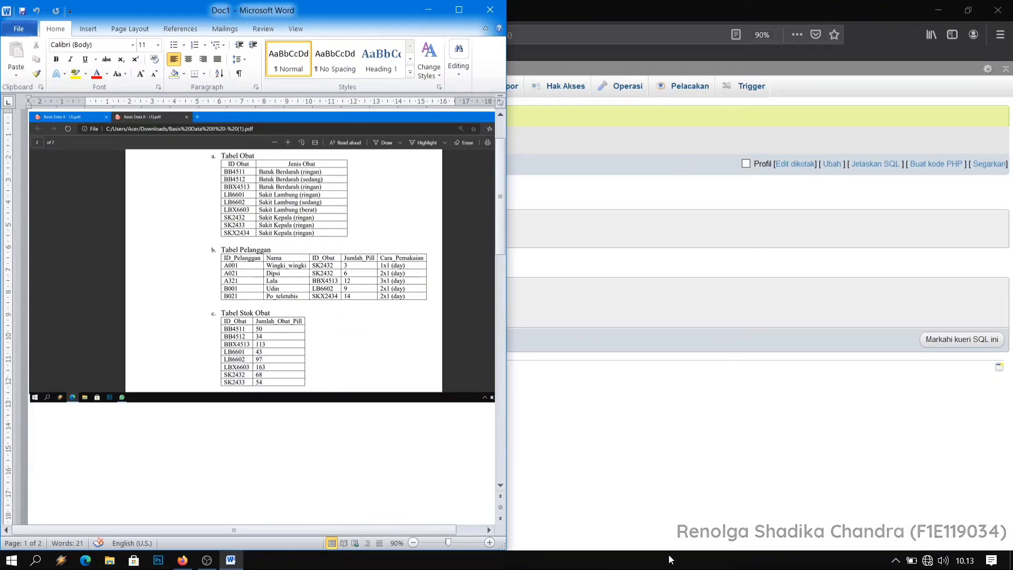
{"action": "left_click", "coordinate": [794, 466]}
{"action": "left_click", "coordinate": [971, 4]}
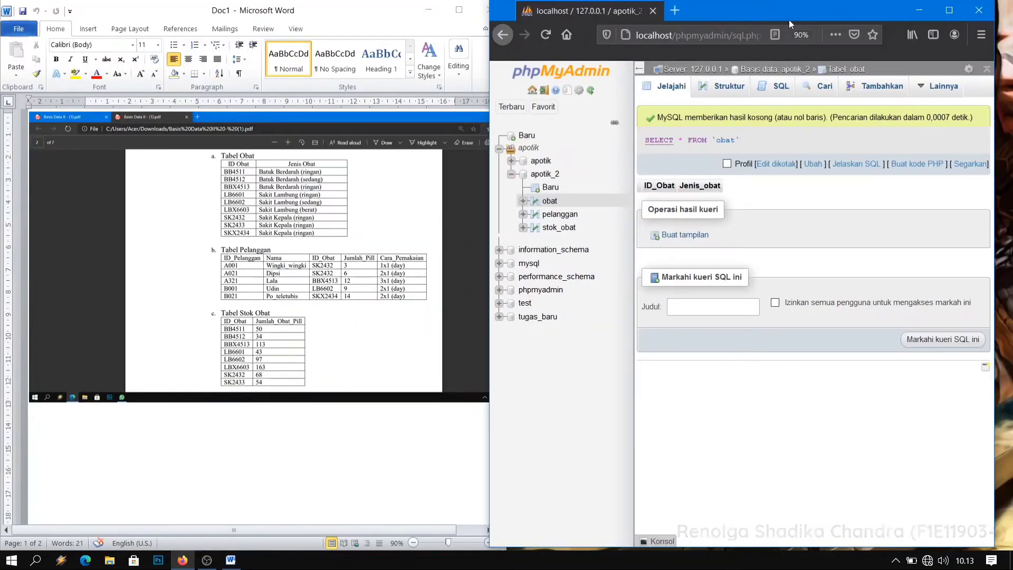
{"action": "left_click_drag", "start_coordinate": [789, 19], "coordinate": [1012, 438]}
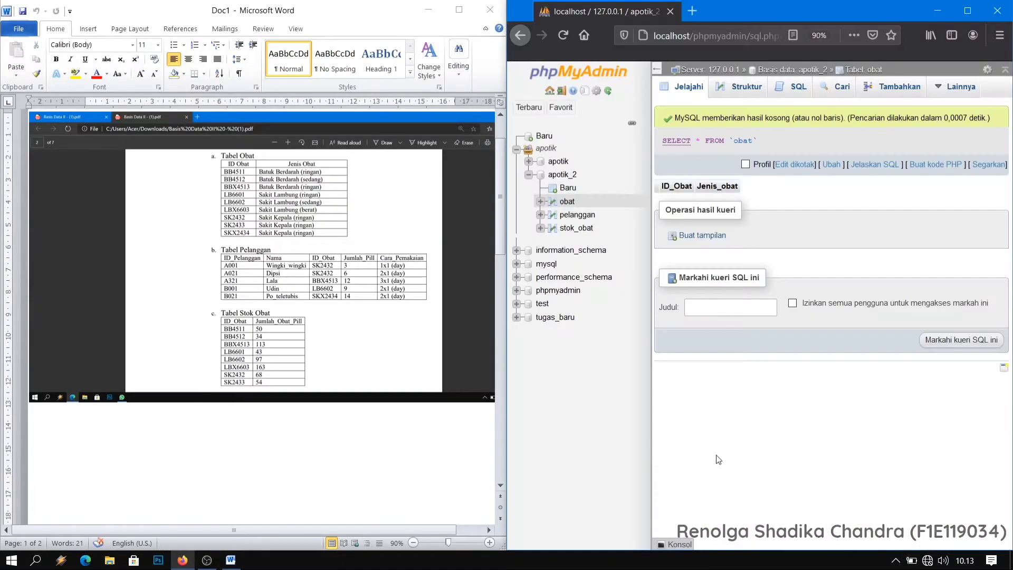
{"action": "left_click", "coordinate": [567, 204]}
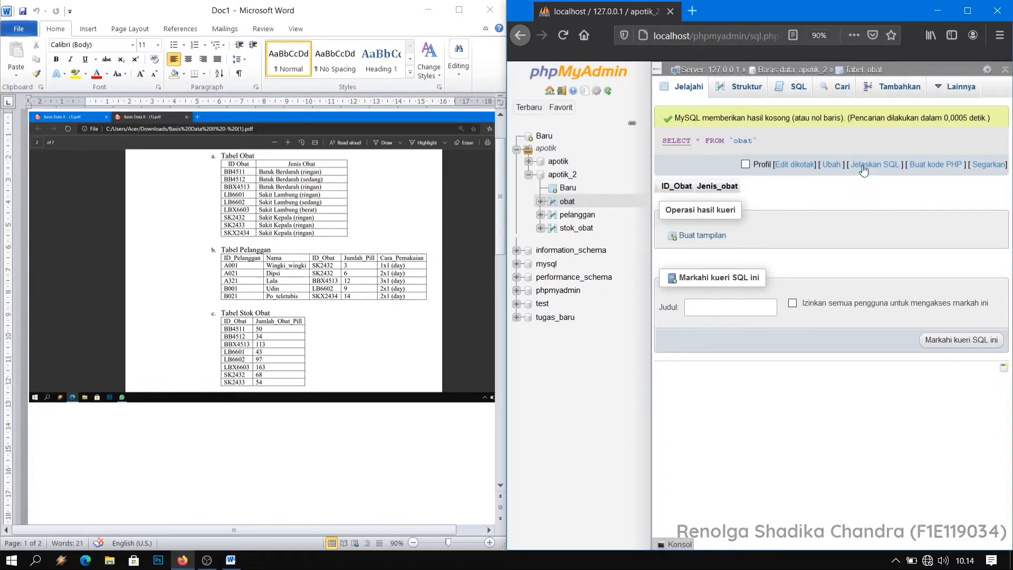
{"action": "left_click", "coordinate": [793, 91]}
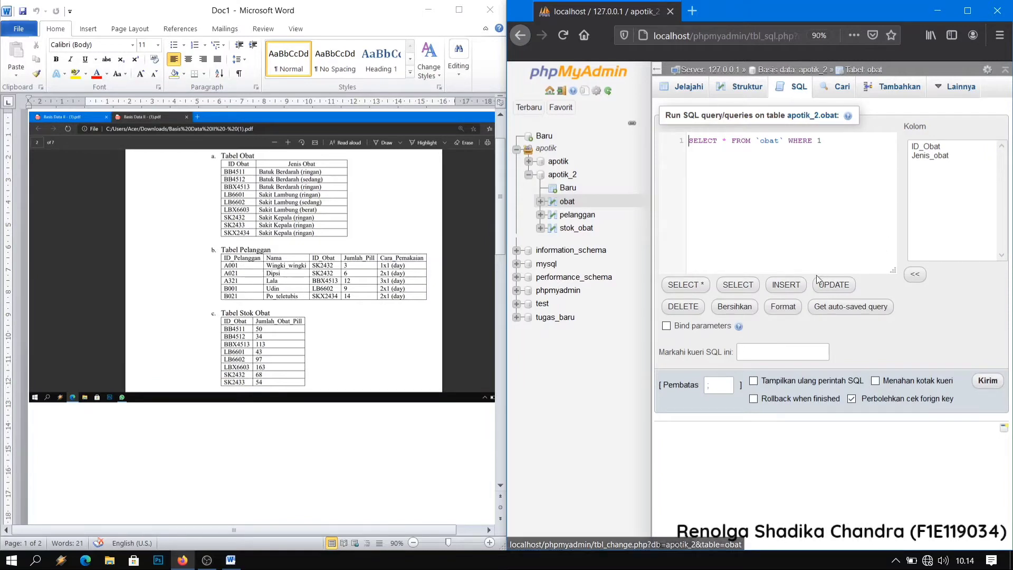
{"action": "left_click", "coordinate": [791, 285]}
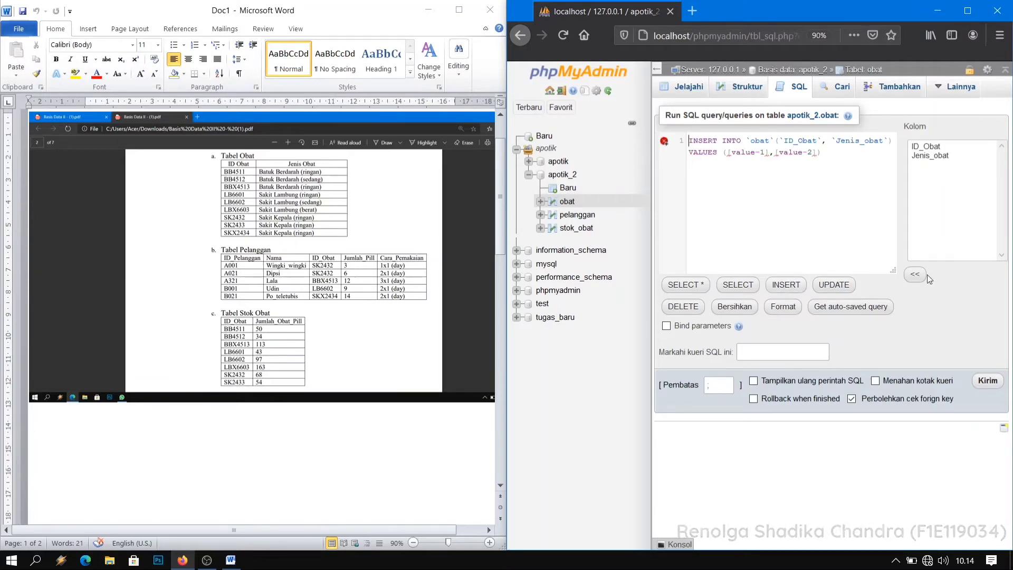
Open the obat table's form for inserting new records and increase the number of entry rows to 8.
{"action": "left_click", "coordinate": [896, 90]}
{"action": "left_click", "coordinate": [804, 277]}
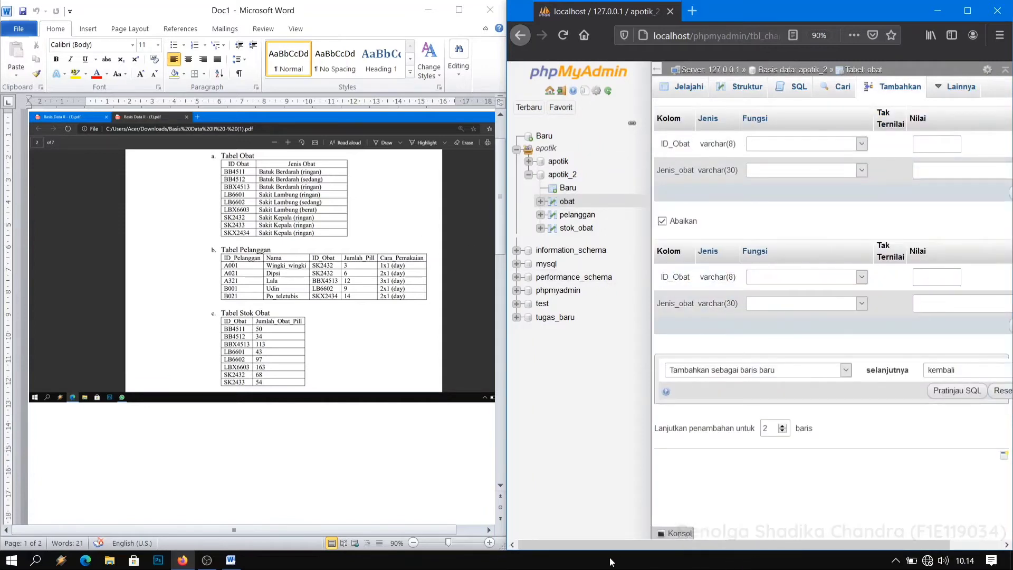
{"action": "left_click_drag", "start_coordinate": [596, 543], "coordinate": [548, 540]}
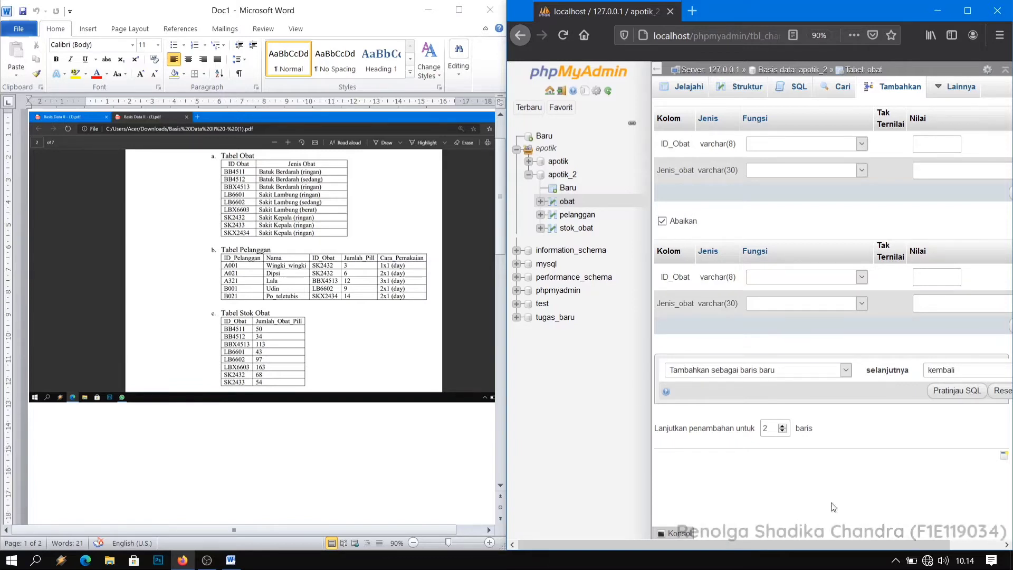
{"action": "left_click", "coordinate": [783, 428]}
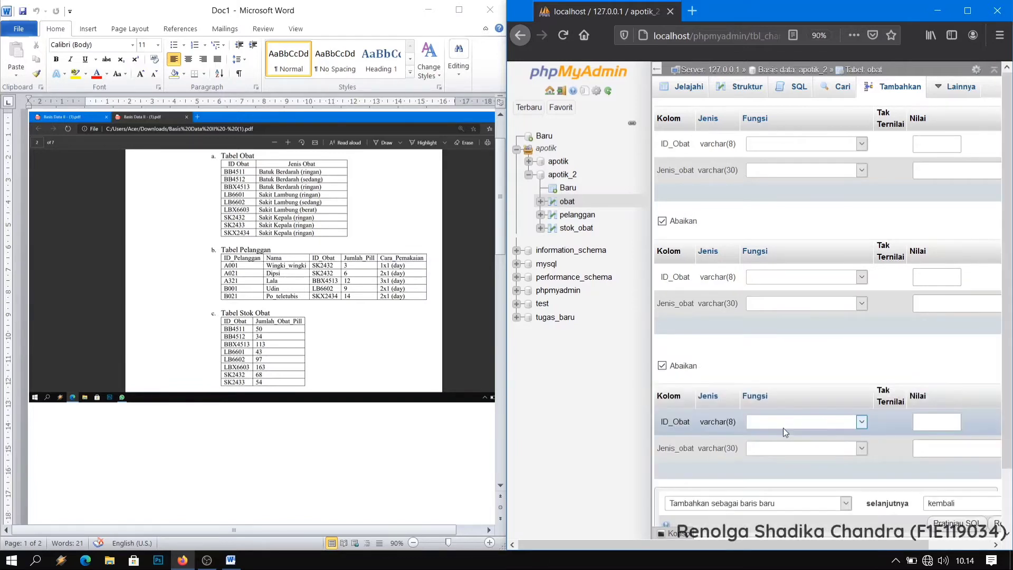
{"action": "left_click", "coordinate": [783, 428]}
{"action": "left_click", "coordinate": [875, 477]}
{"action": "scroll", "coordinate": [878, 477], "scroll_direction": "down", "scroll_amount": 3}
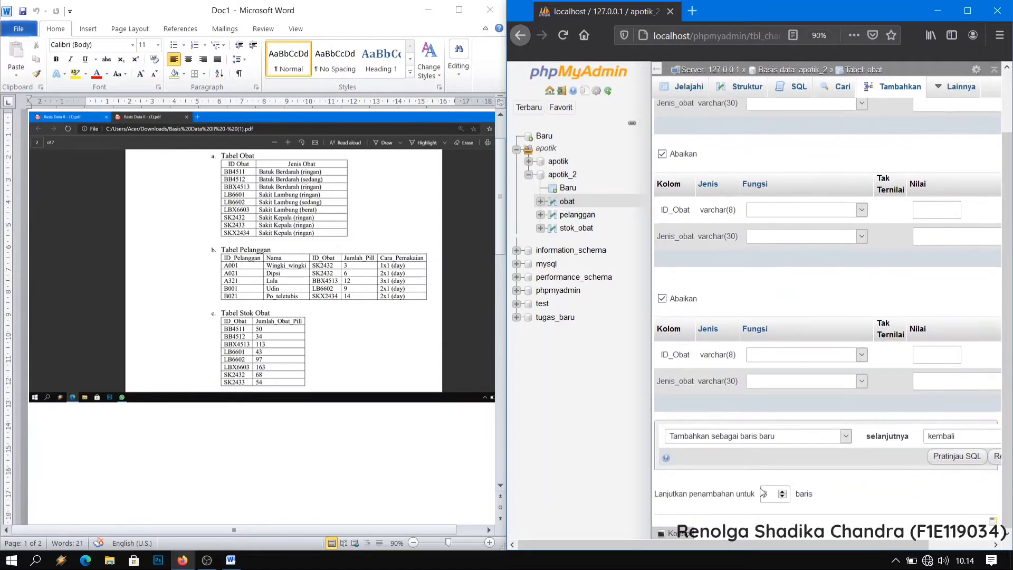
{"action": "double_click", "coordinate": [782, 492]}
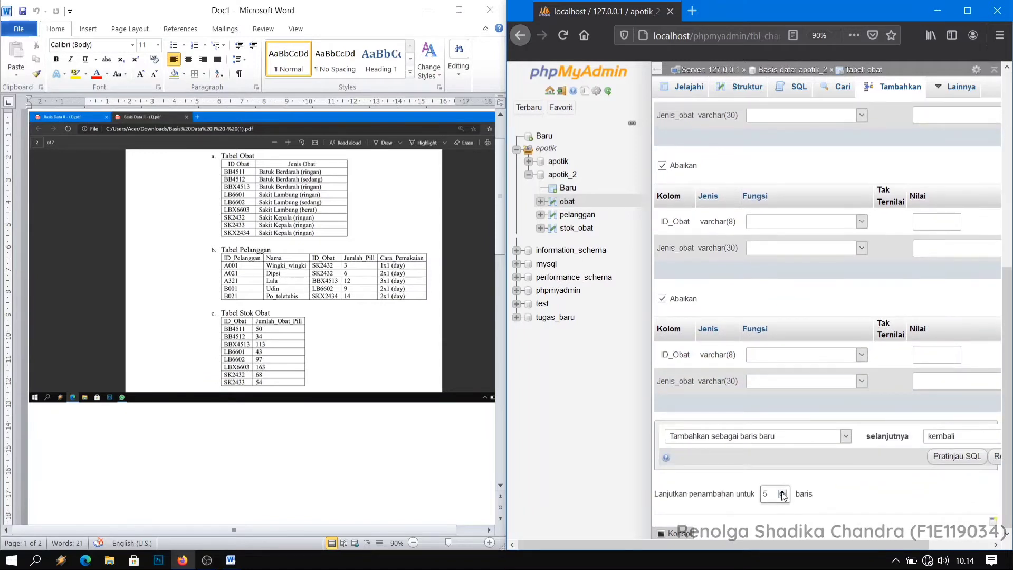
{"action": "left_click", "coordinate": [783, 492]}
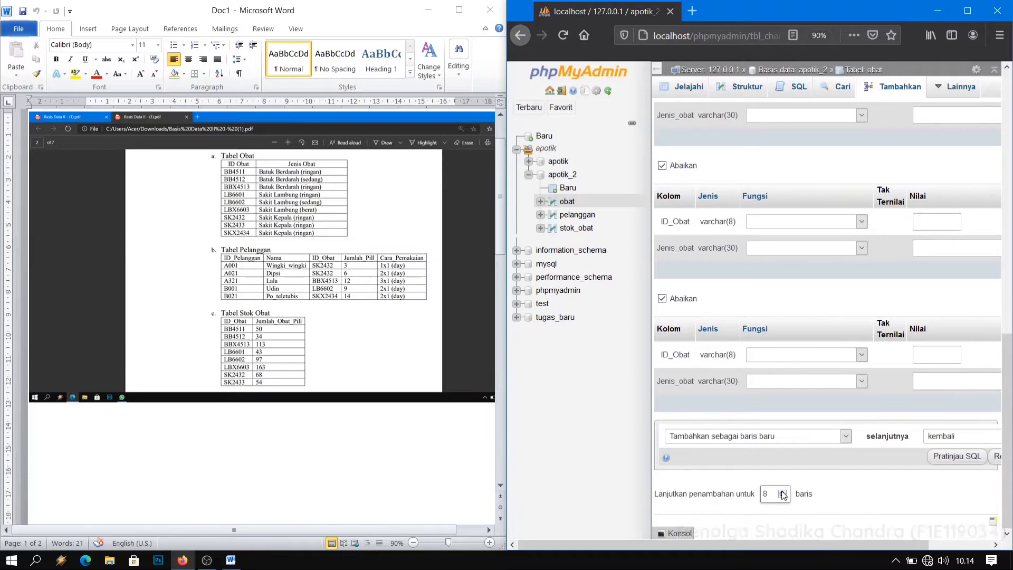
{"action": "scroll", "coordinate": [897, 432], "scroll_direction": "down", "scroll_amount": 3}
{"action": "scroll", "coordinate": [897, 432], "scroll_direction": "down", "scroll_amount": 3}
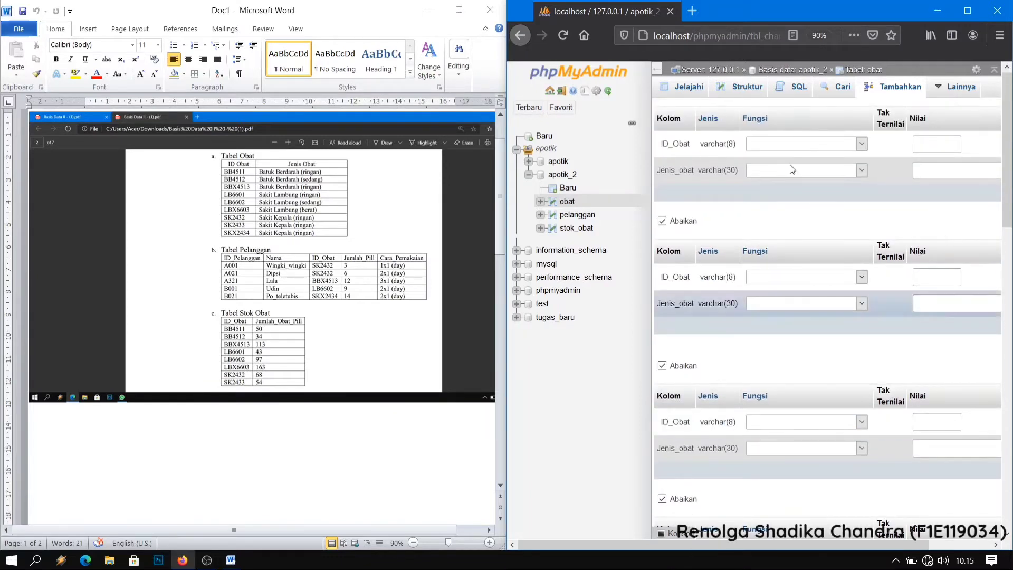
Fill in the first two obat records: BB4511 with Batuk Berdarah (Ringan) and BB4512 with Batuk Berdarah (Sedang).
{"action": "left_click", "coordinate": [942, 142]}
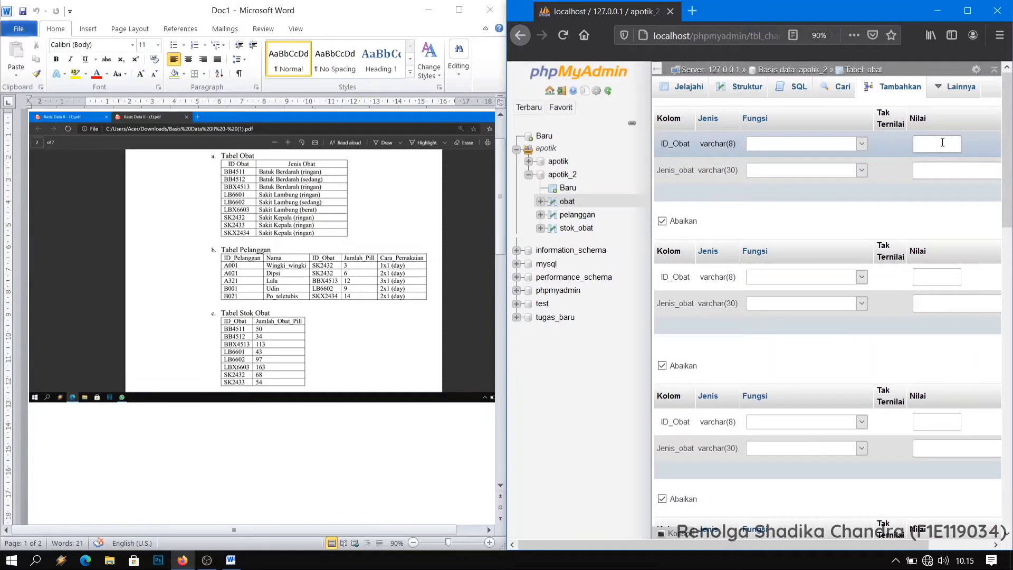
{"action": "left_click", "coordinate": [942, 142]}
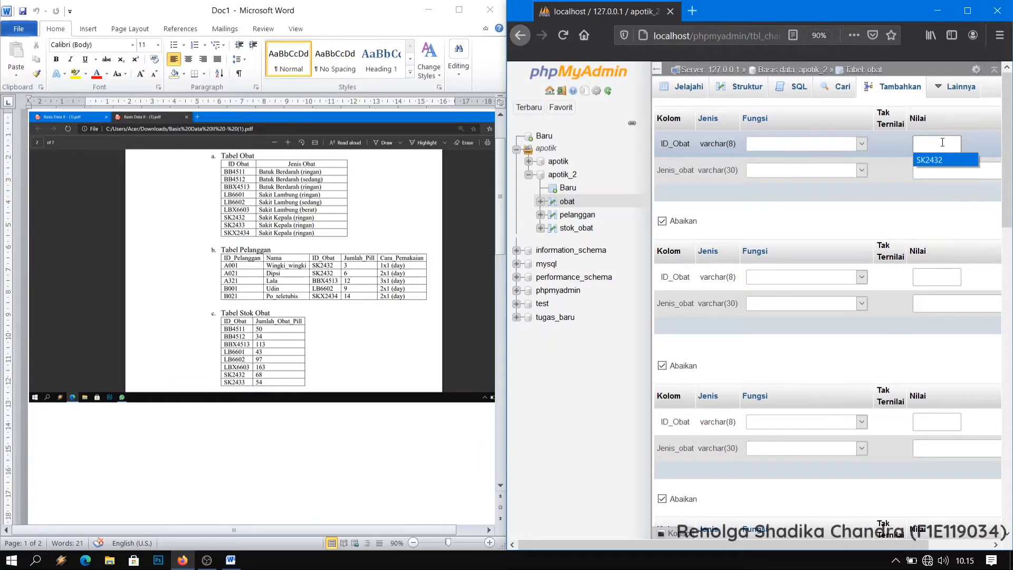
{"action": "key", "text": "Down"}
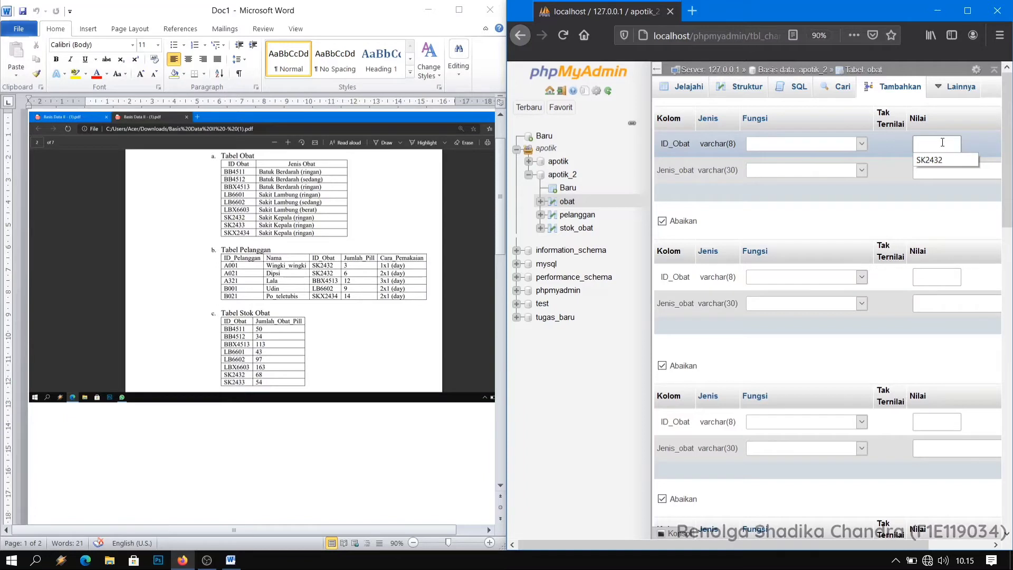
{"action": "type", "text": "BB"}
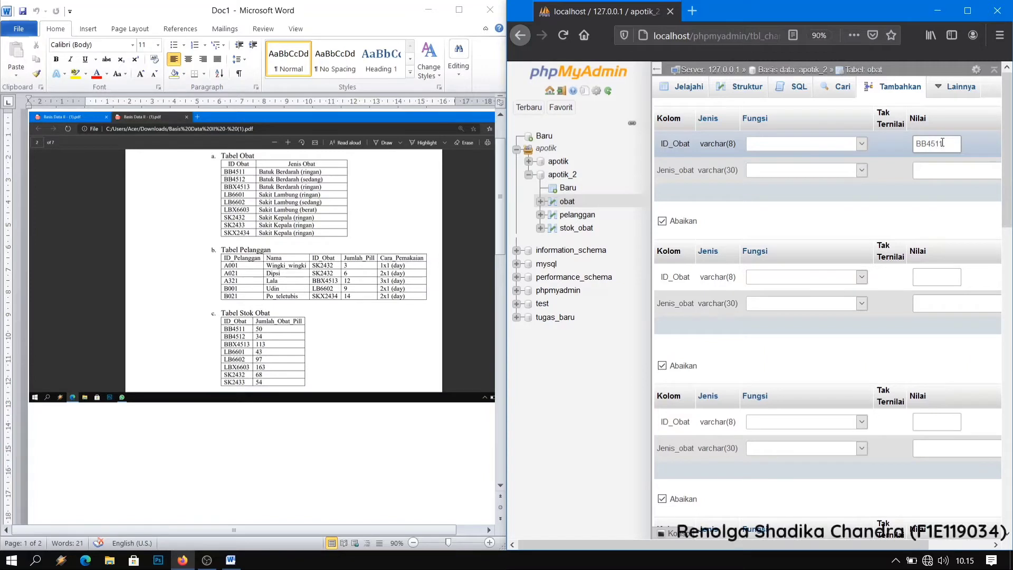
{"action": "type", "text": "4511"}
{"action": "left_click", "coordinate": [974, 168]}
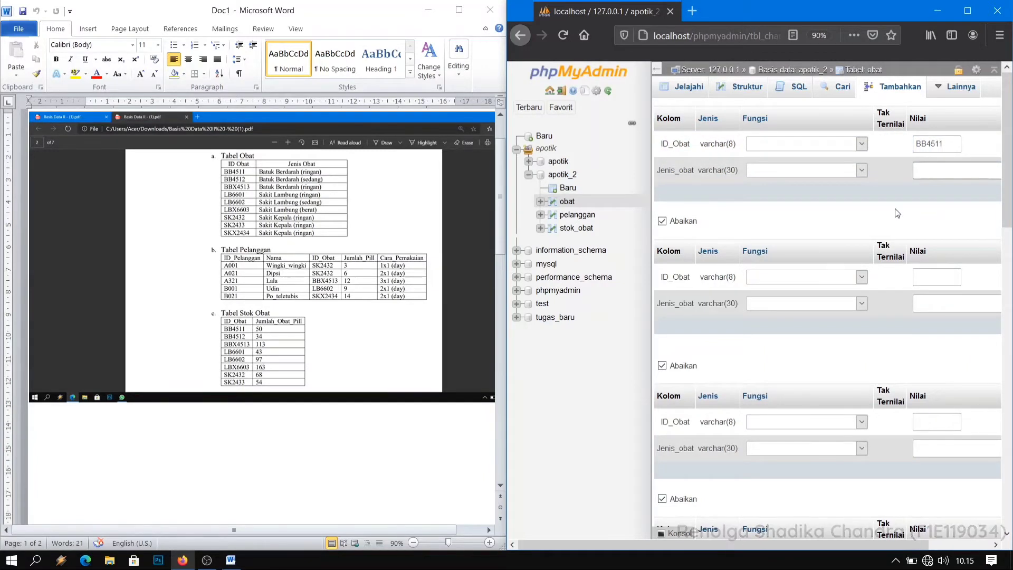
{"action": "type", "text": "BA"}
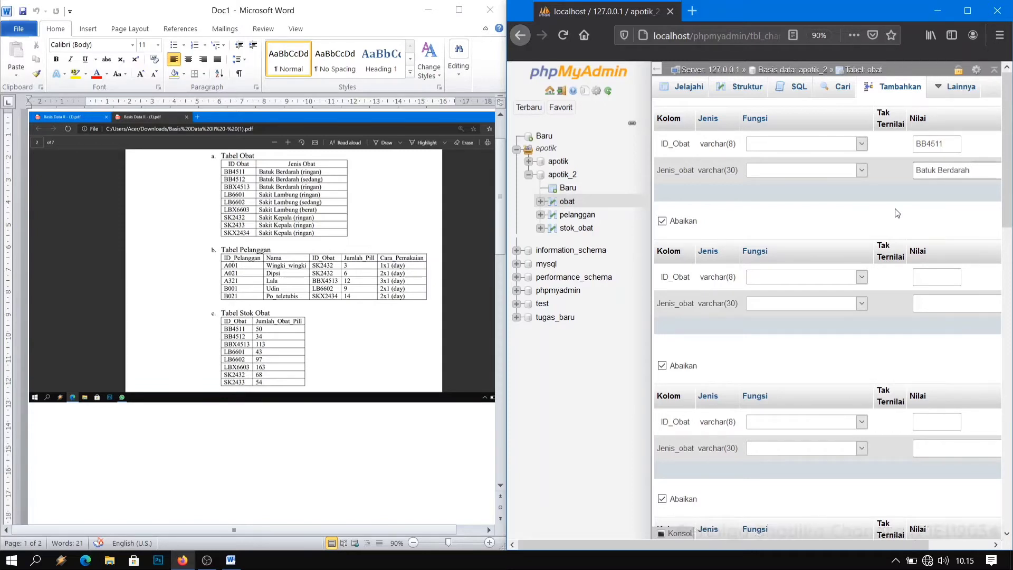
{"action": "type", "text": "Ringan"}
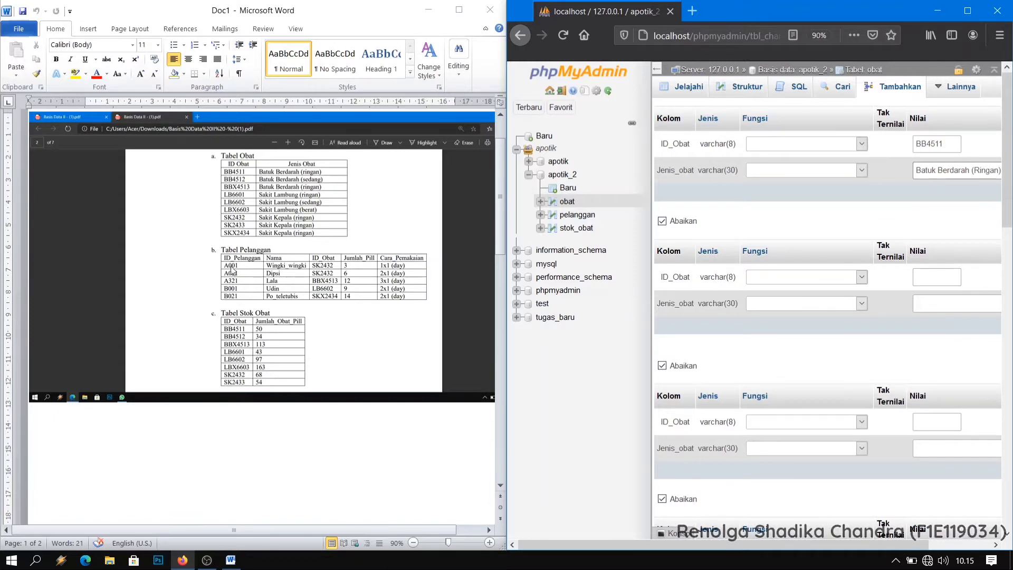
{"action": "left_click", "coordinate": [925, 275]}
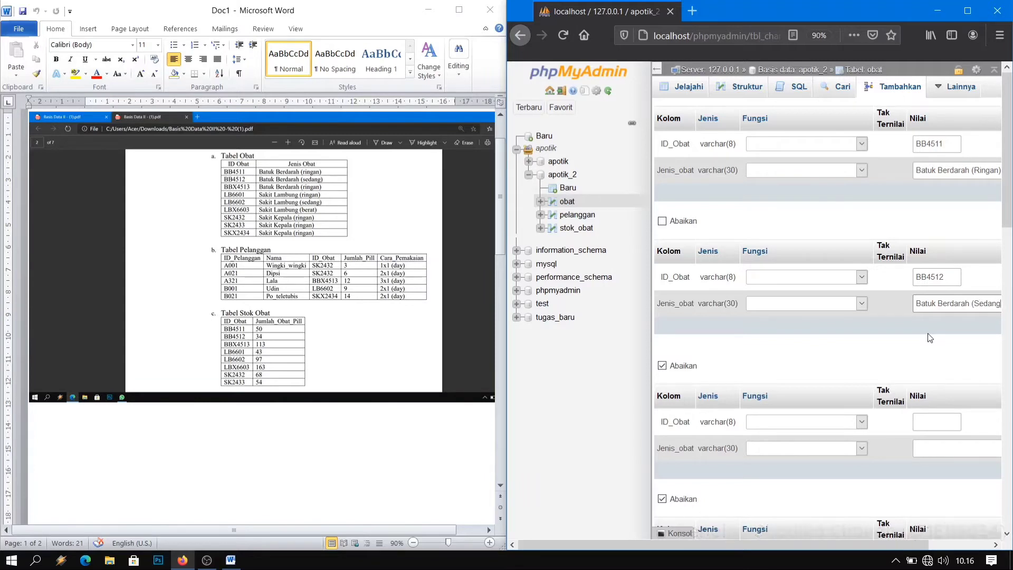
{"action": "type", "text": ")"}
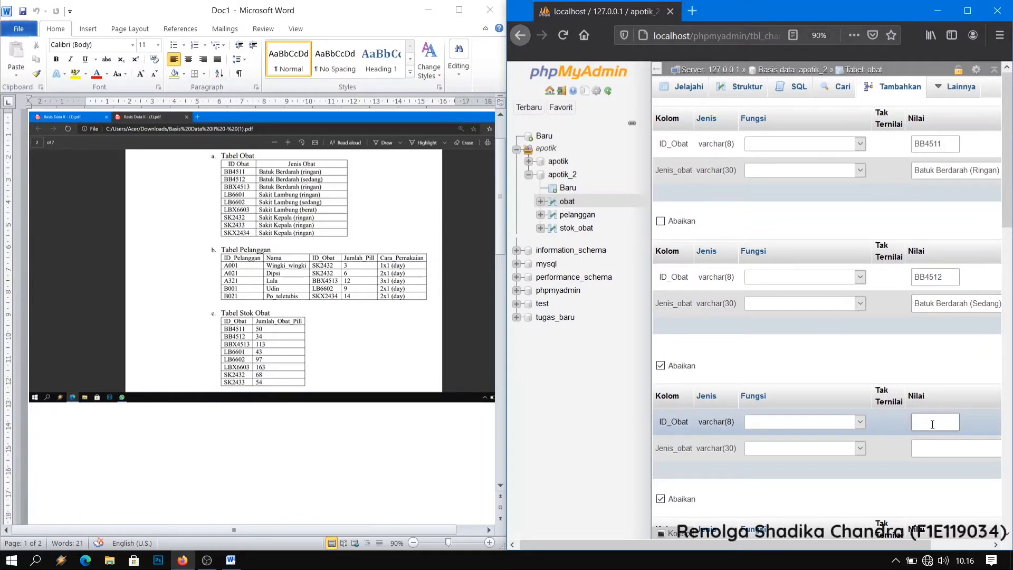
{"action": "type", "text": "BB"}
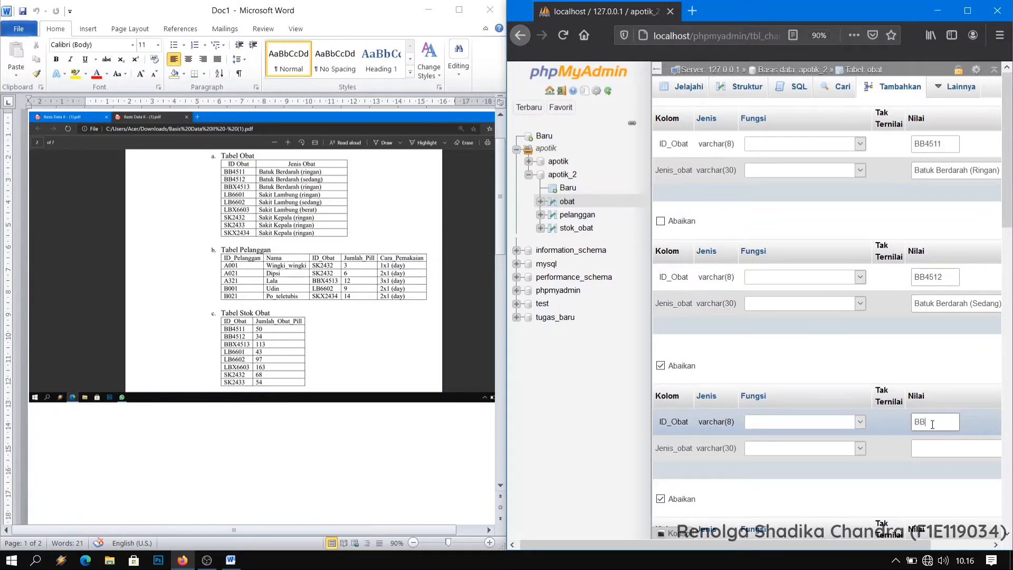
{"action": "type", "text": "X"}
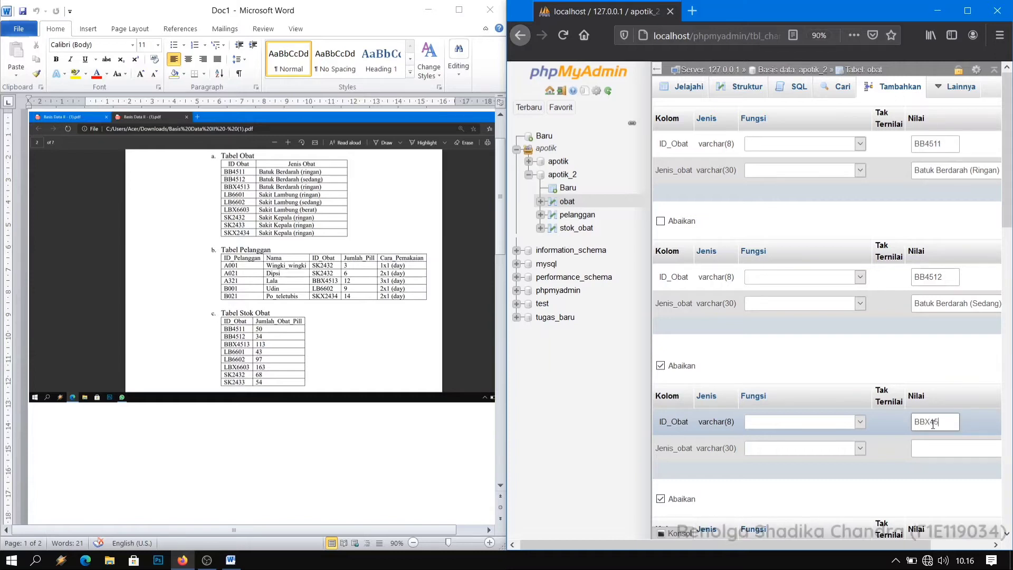
{"action": "type", "text": "45"}
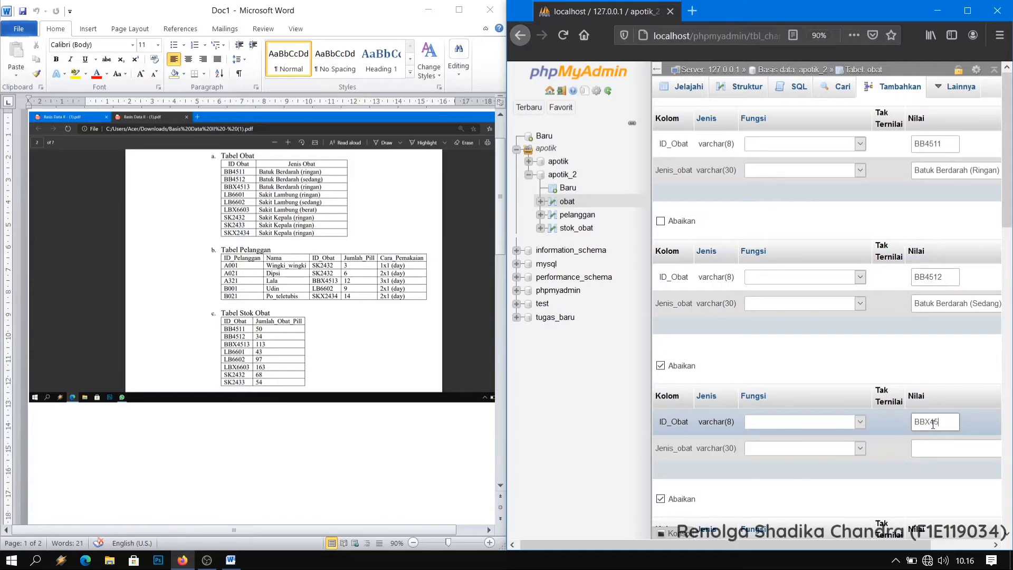
{"action": "type", "text": "13"}
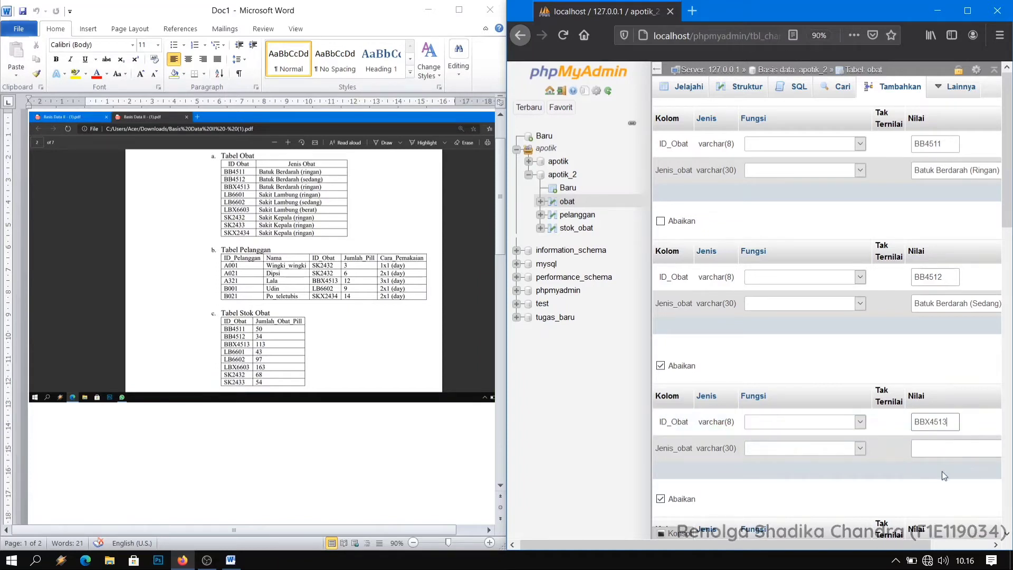
Fill in the third obat record with ID_Obat BBX4513 and Jenis_obat Batuk Berdarah (Berat).
{"action": "left_click", "coordinate": [978, 445]}
{"action": "type", "text": "Batuk"}
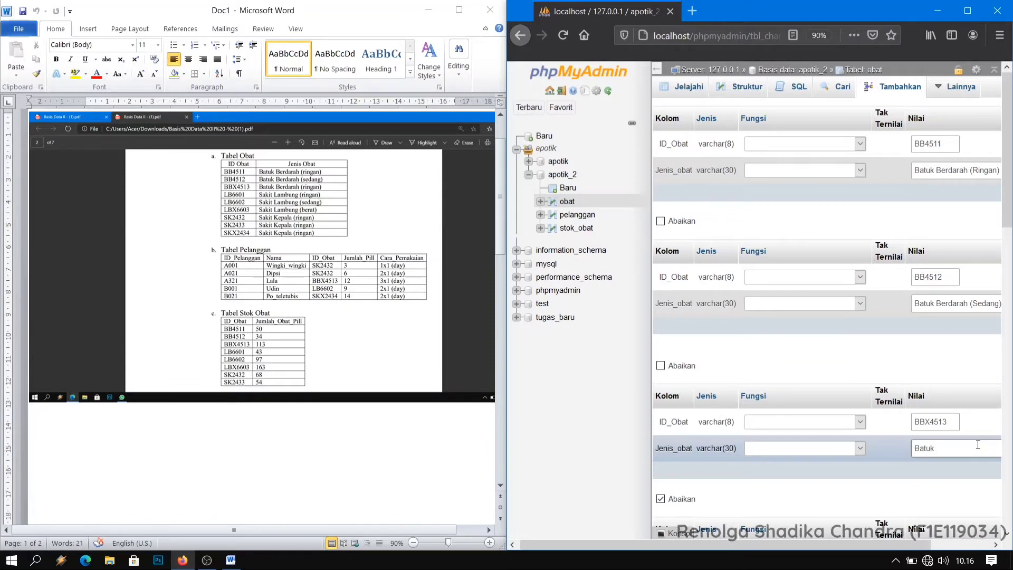
{"action": "type", "text": " Berdarah ("}
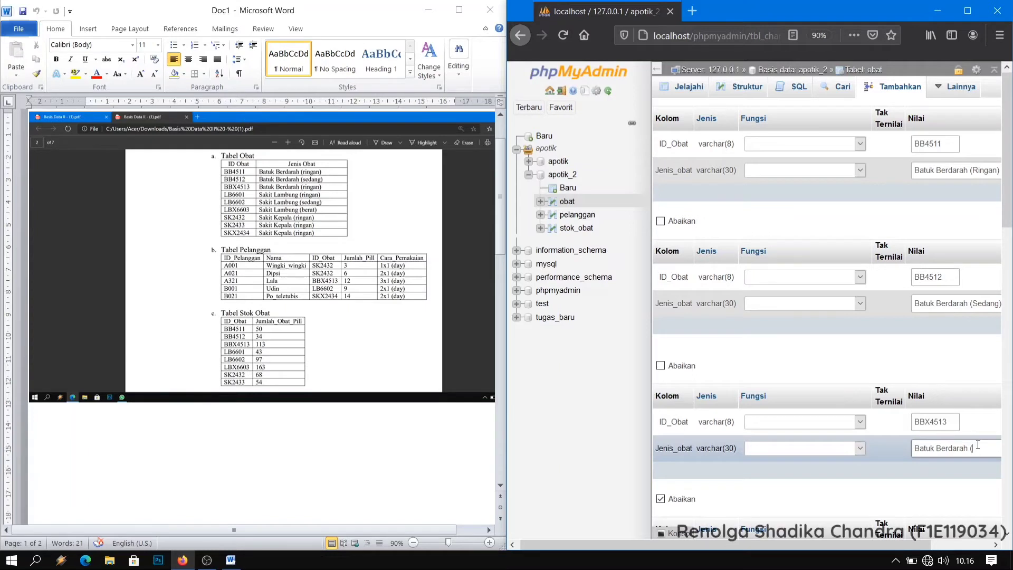
{"action": "type", "text": "erat"}
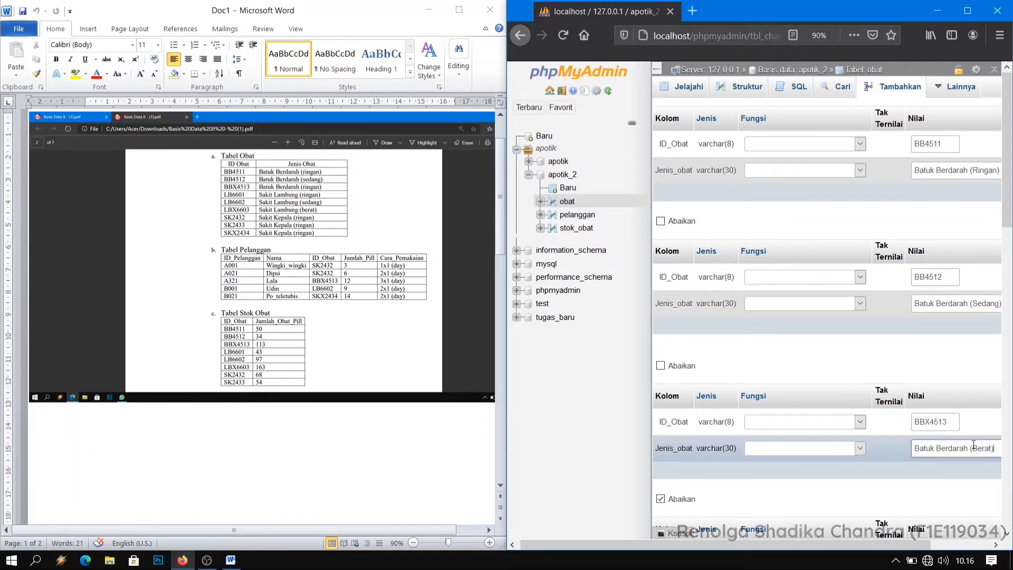
{"action": "type", "text": ")"}
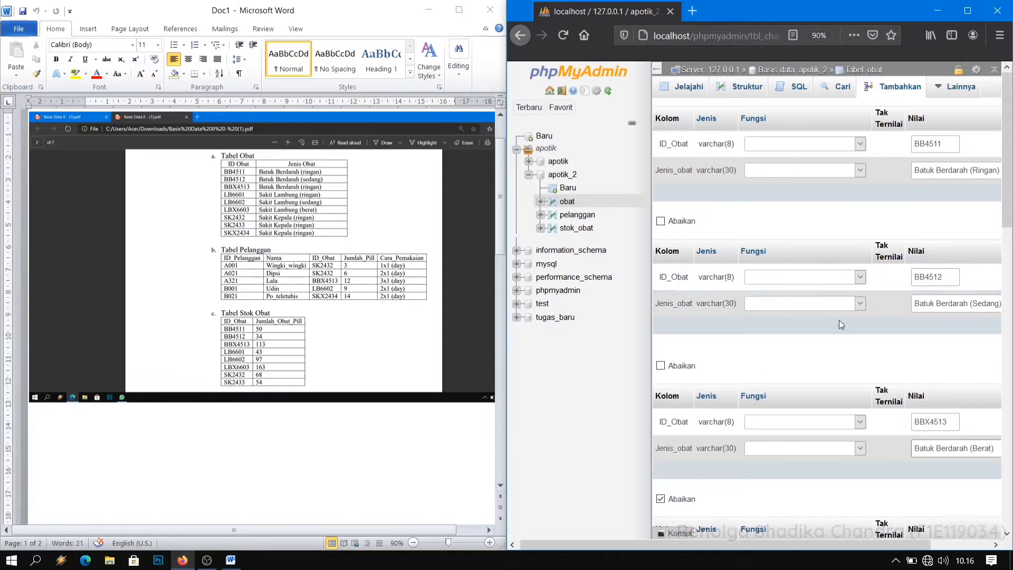
Submit the three filled-in obat records and browse the table's contents.
{"action": "scroll", "coordinate": [899, 314], "scroll_direction": "down", "scroll_amount": 1}
{"action": "scroll", "coordinate": [897, 311], "scroll_direction": "down", "scroll_amount": 6}
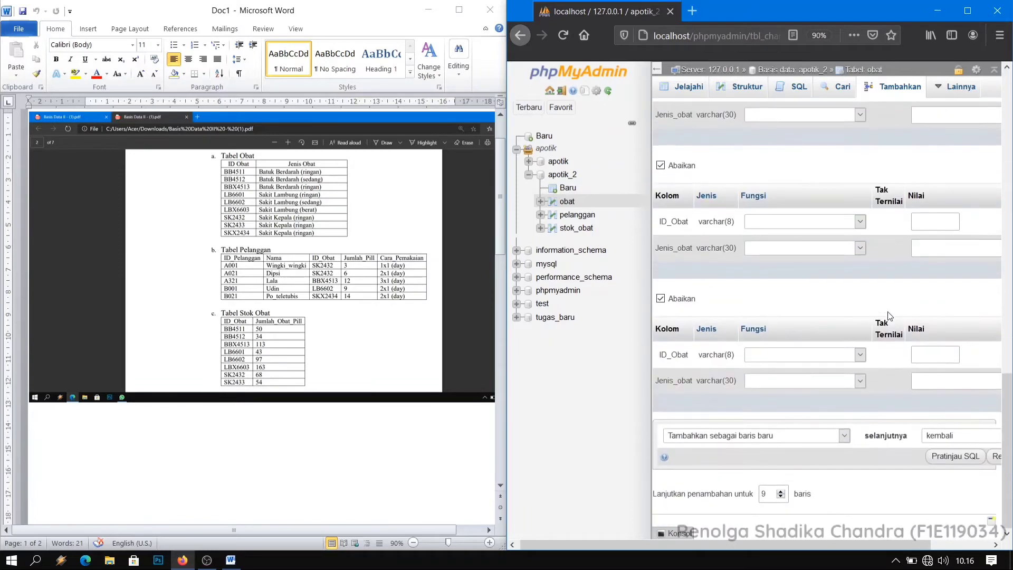
{"action": "left_click_drag", "start_coordinate": [638, 539], "coordinate": [865, 539]}
{"action": "left_click", "coordinate": [758, 515]}
{"action": "left_click", "coordinate": [977, 456]}
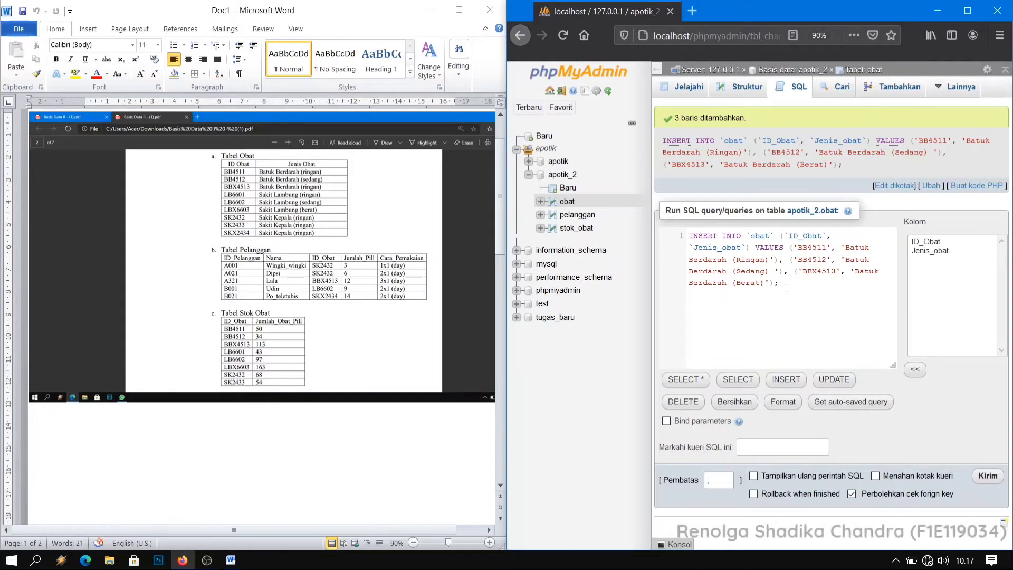
{"action": "left_click", "coordinate": [693, 89]}
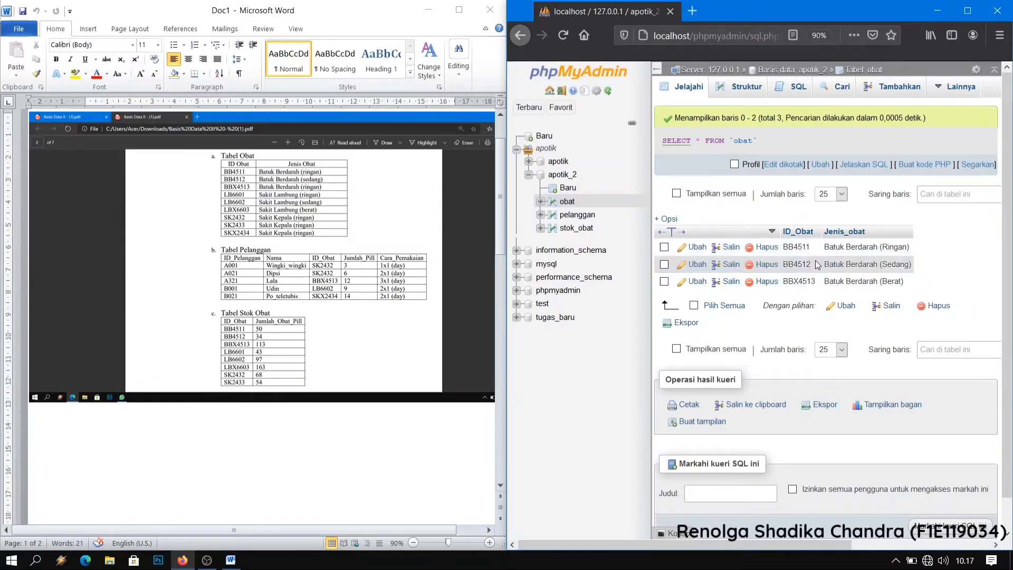
Open the stok_obat table's insert form and fill in the first record with ID_Obat BB4511 and Jumlah_obat/pill 50.
{"action": "left_click", "coordinate": [577, 230]}
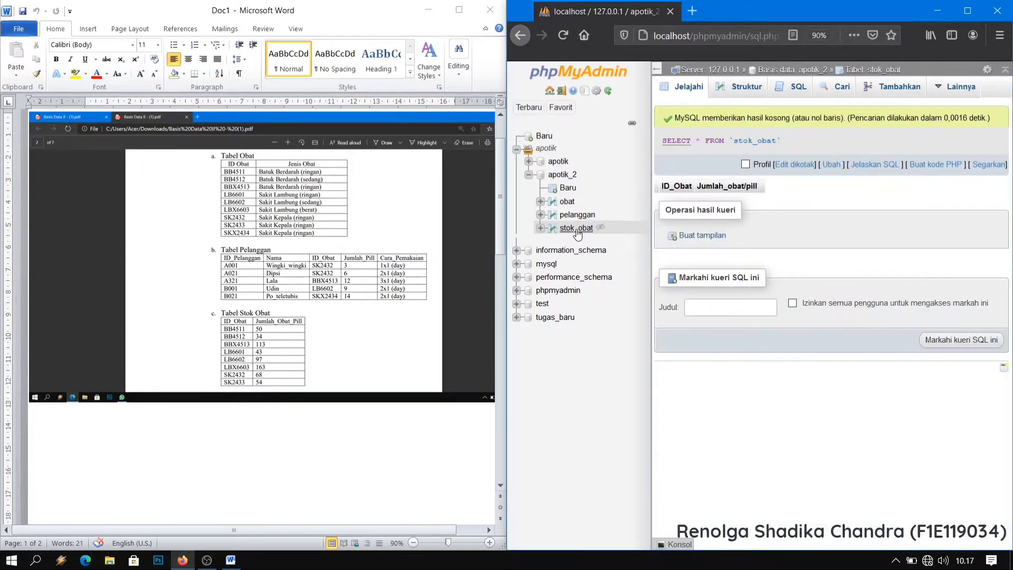
{"action": "left_click", "coordinate": [907, 88]}
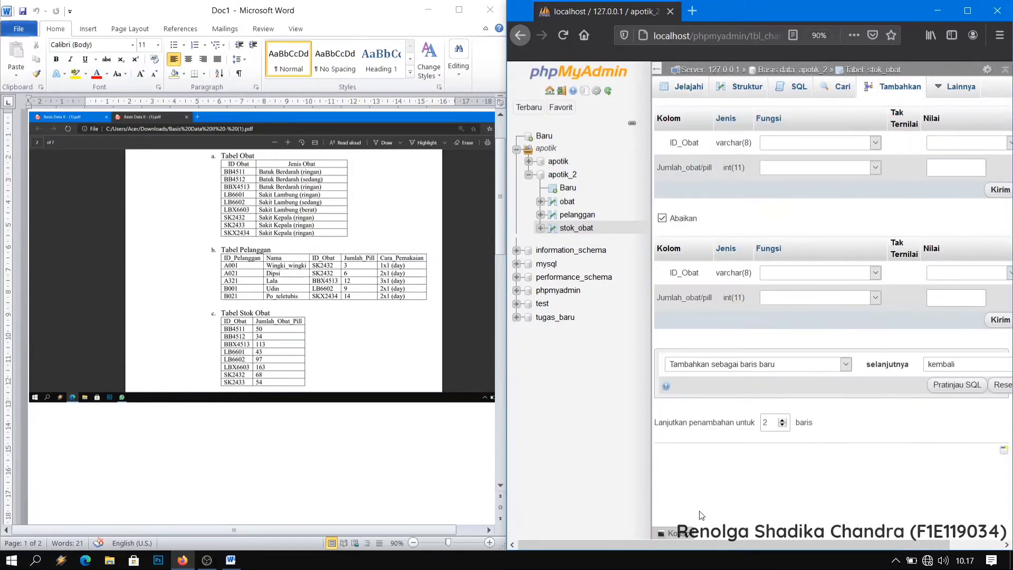
{"action": "left_click_drag", "start_coordinate": [752, 547], "coordinate": [810, 535]}
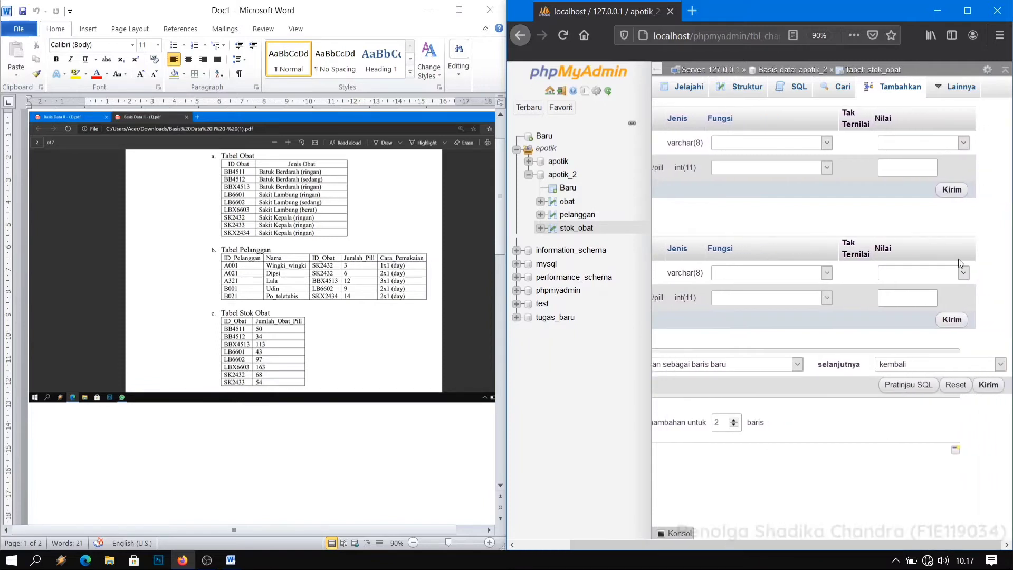
{"action": "left_click", "coordinate": [961, 142]}
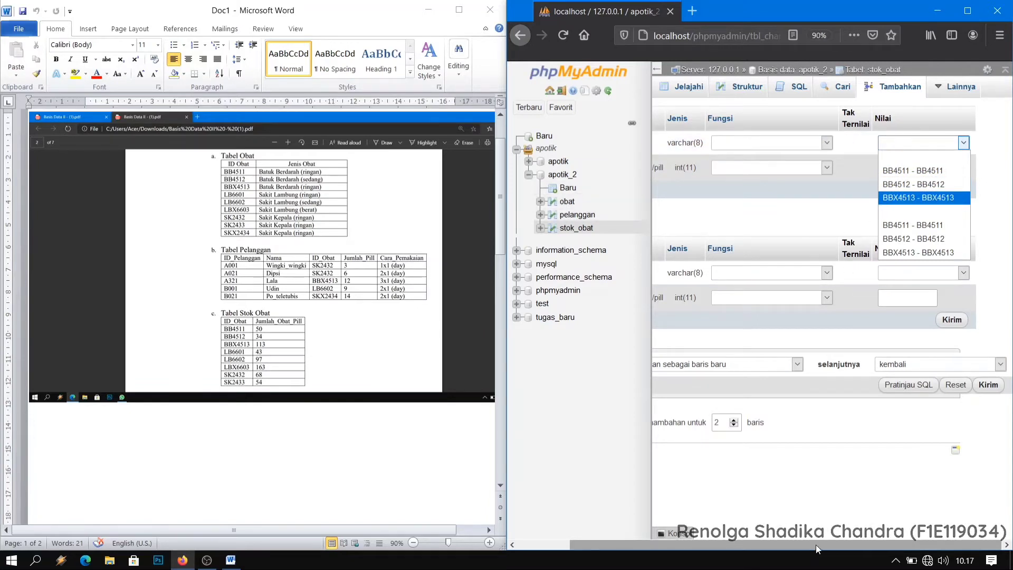
{"action": "left_click_drag", "start_coordinate": [815, 545], "coordinate": [867, 516]}
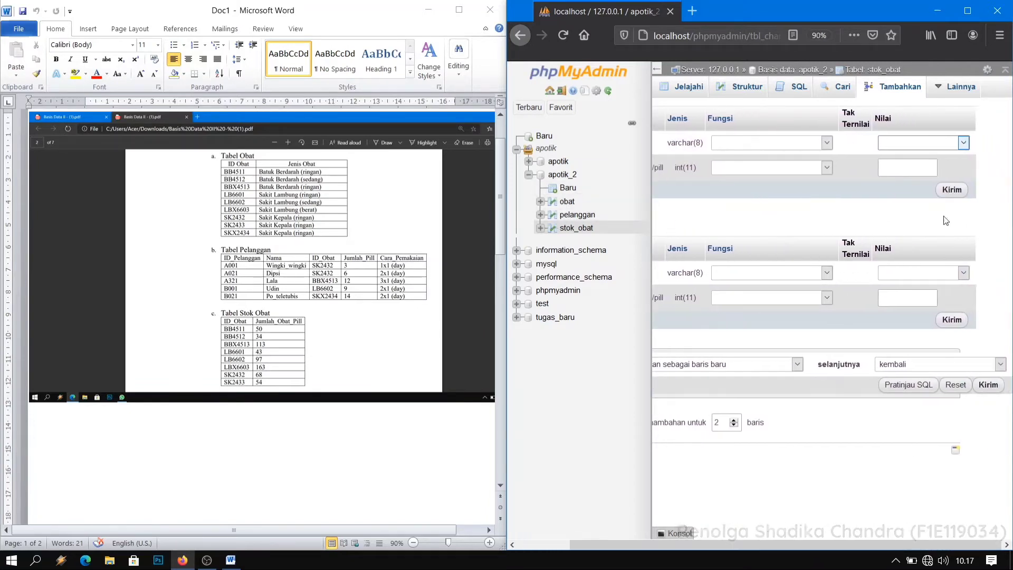
{"action": "left_click", "coordinate": [962, 143]}
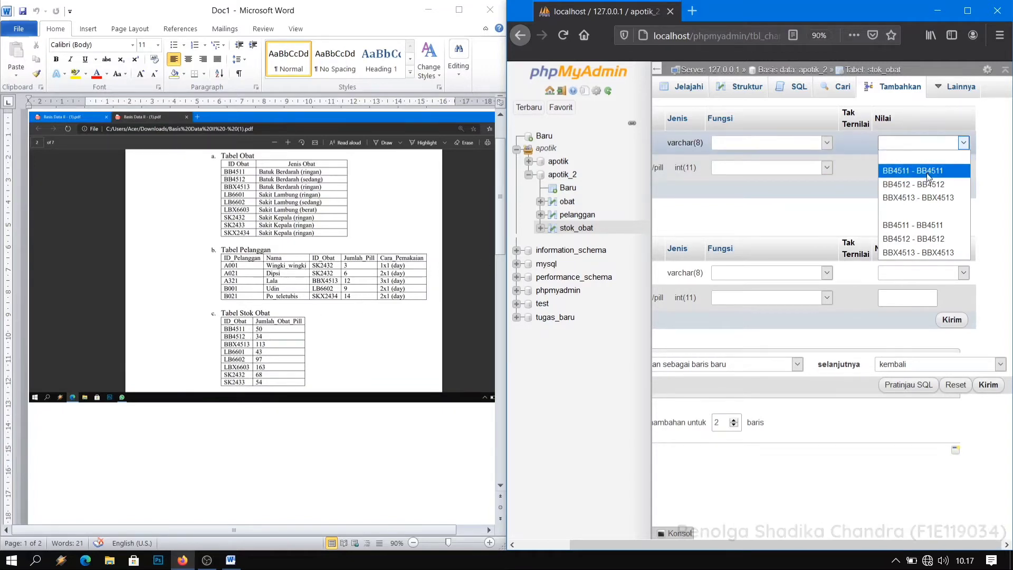
{"action": "left_click", "coordinate": [920, 171]}
{"action": "left_click", "coordinate": [898, 168]}
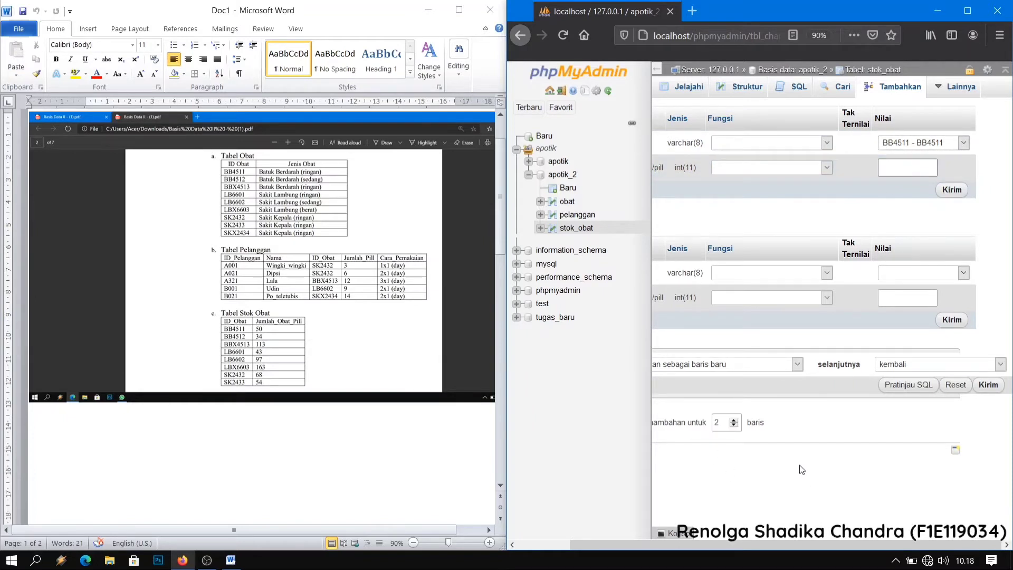
{"action": "type", "text": "50"}
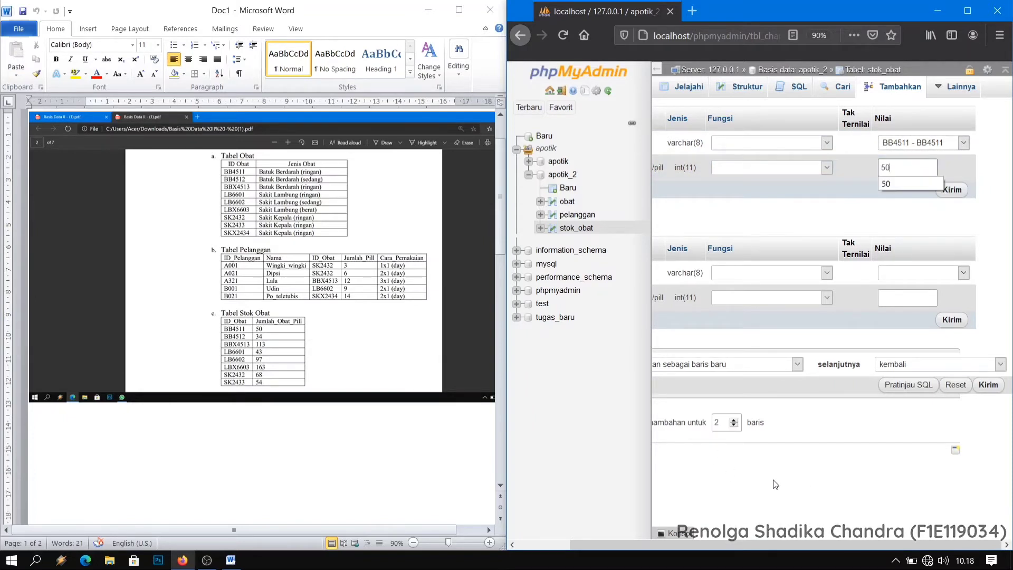
Increase the entry rows to 3 and fill in the second stok_obat record with BB4512 and 34.
{"action": "left_click", "coordinate": [734, 421]}
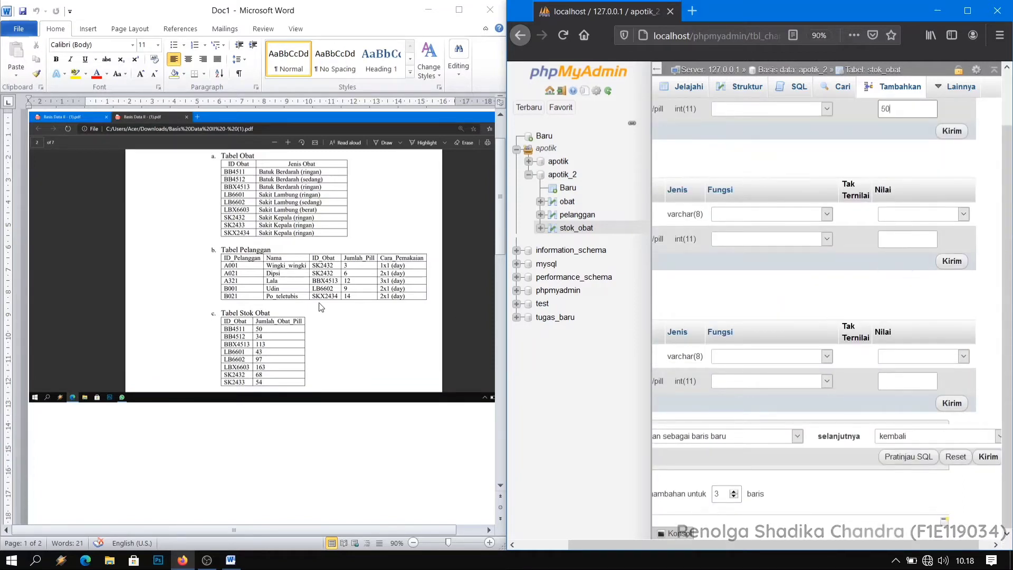
{"action": "scroll", "coordinate": [903, 318], "scroll_direction": "up", "scroll_amount": 1}
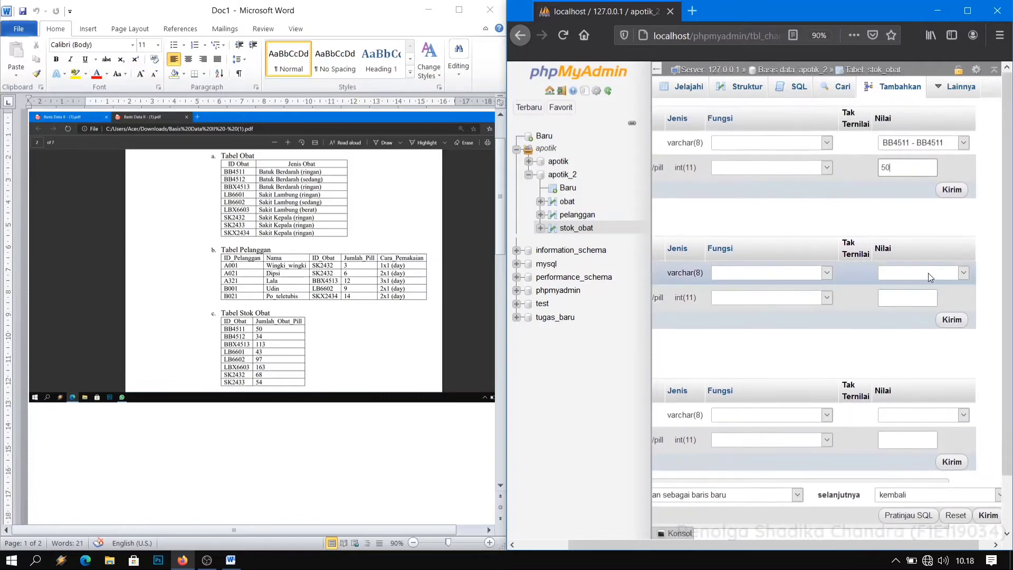
{"action": "left_click", "coordinate": [928, 274]}
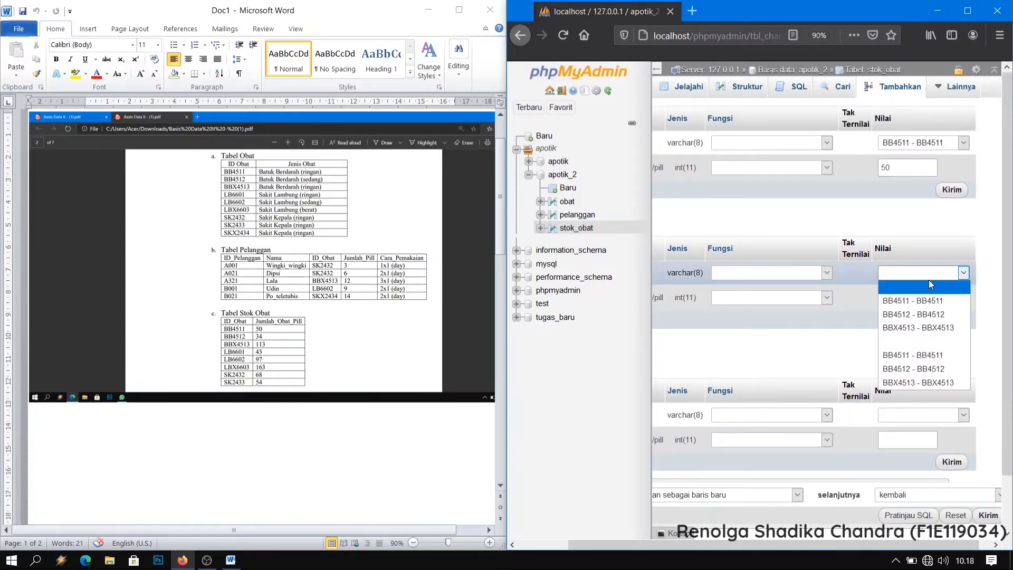
{"action": "left_click", "coordinate": [929, 314]}
{"action": "left_click", "coordinate": [894, 298]}
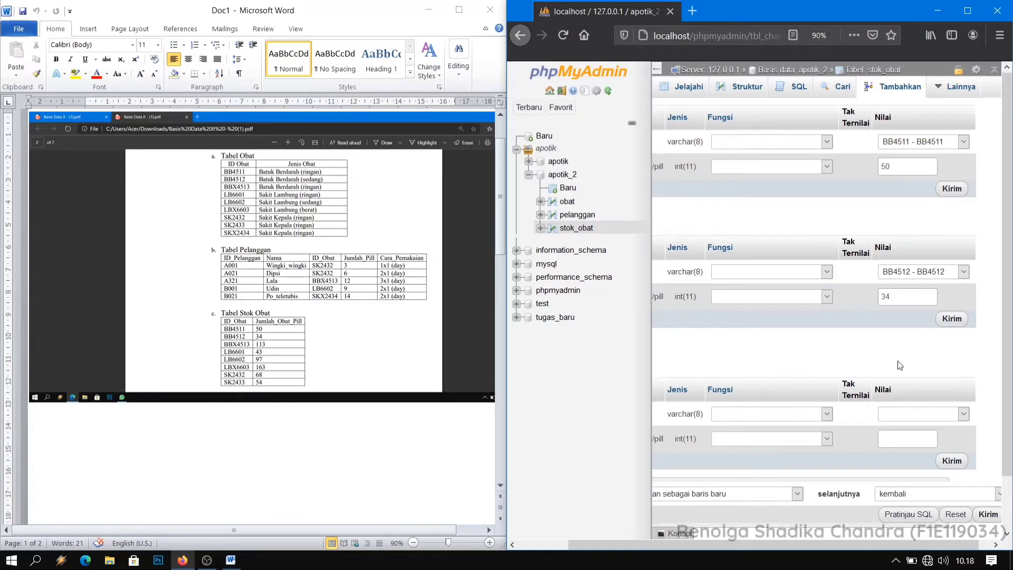
Fill in the third stok_obat record with BBX4513 and 113, and submit all the records.
{"action": "scroll", "coordinate": [897, 387], "scroll_direction": "down", "scroll_amount": 2}
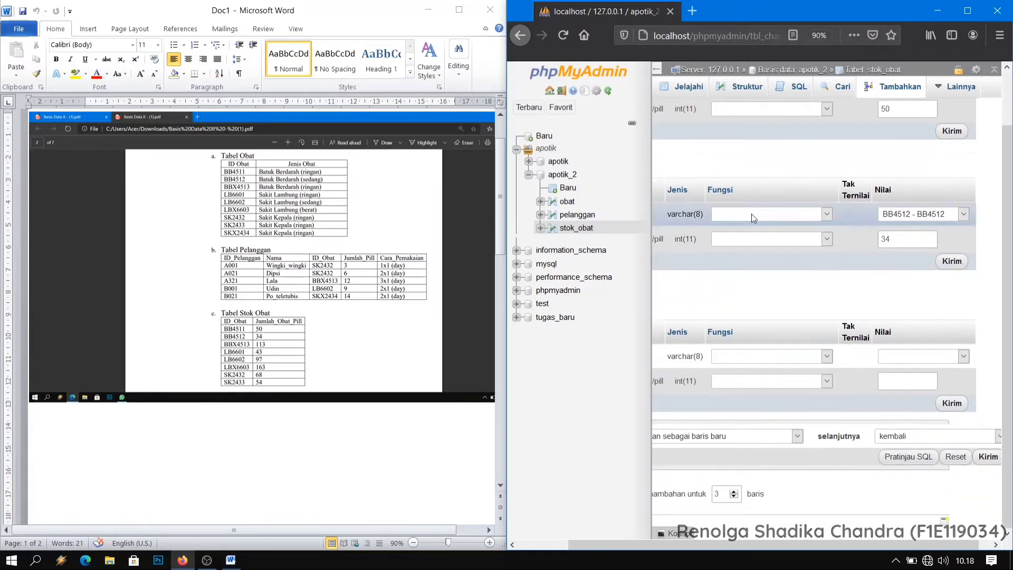
{"action": "left_click", "coordinate": [908, 357]}
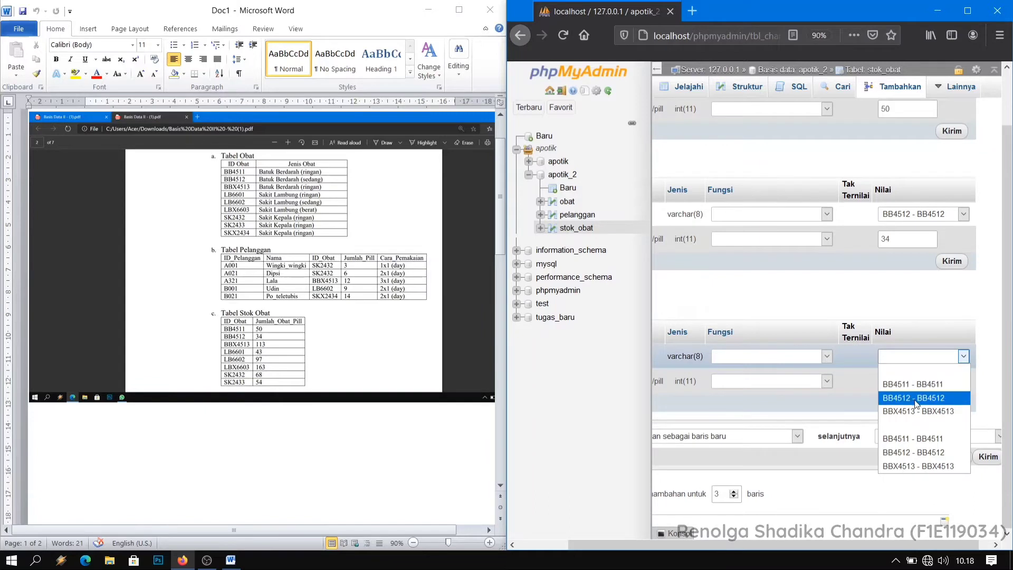
{"action": "left_click", "coordinate": [929, 411]}
{"action": "left_click", "coordinate": [911, 382]}
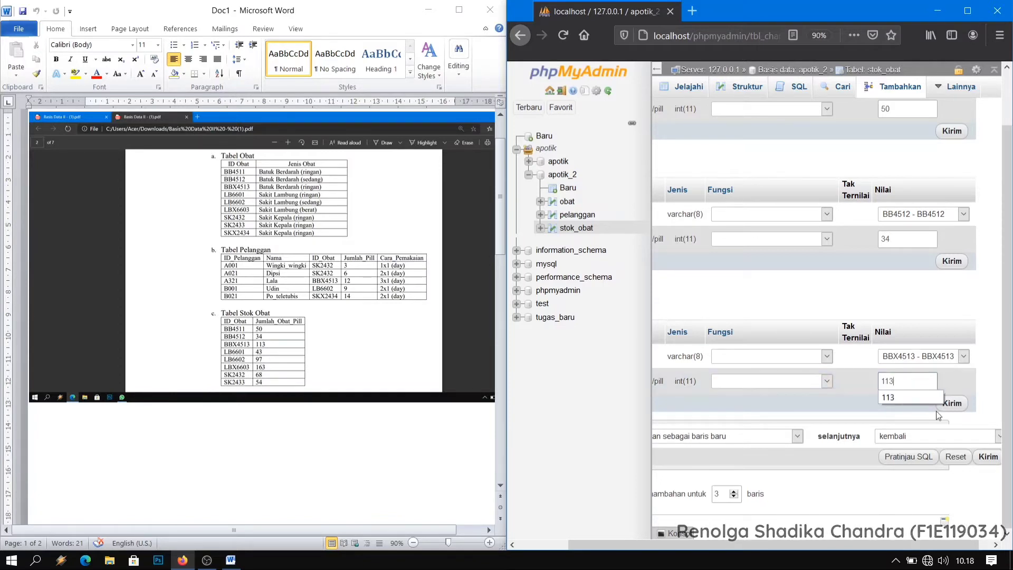
{"action": "left_click", "coordinate": [980, 457]}
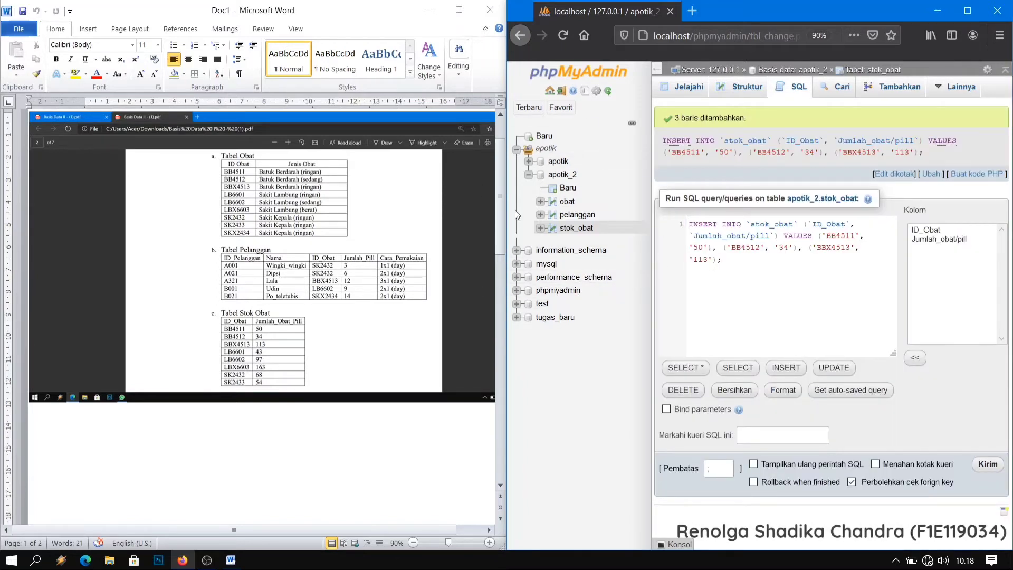
Open the pelanggan table's form for inserting new records and collapse apotik_2 in the database tree.
{"action": "left_click", "coordinate": [577, 215]}
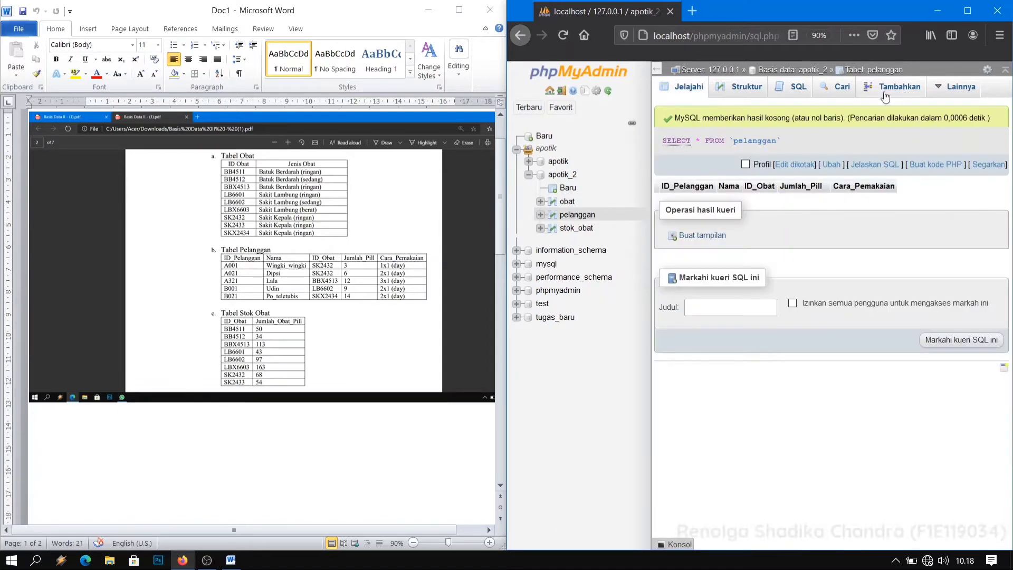
{"action": "left_click", "coordinate": [891, 87]}
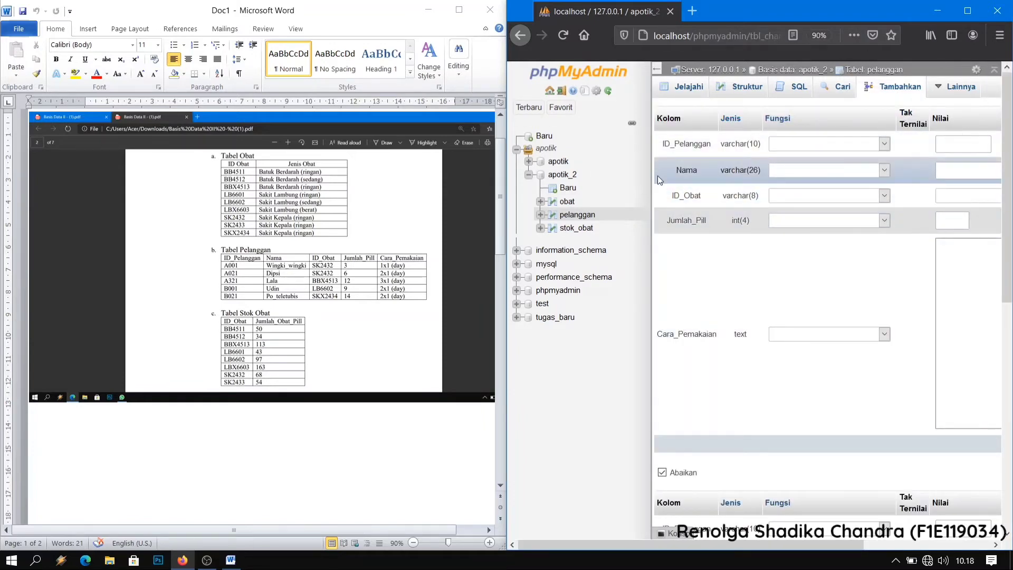
{"action": "left_click", "coordinate": [528, 174]}
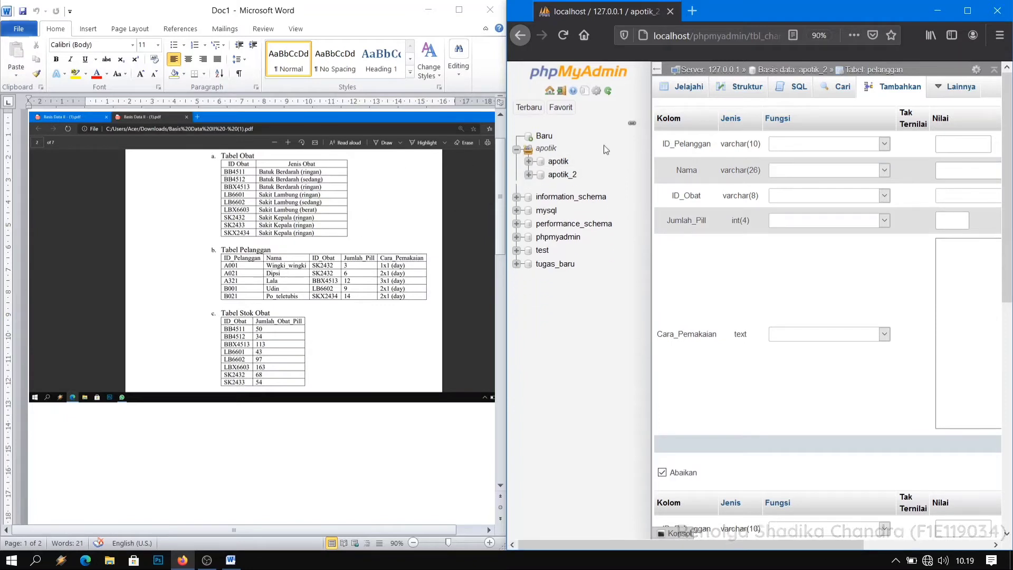
Browse the records of the obat, pelanggan and stok_obat tables in the apotik database.
{"action": "left_click", "coordinate": [558, 161]}
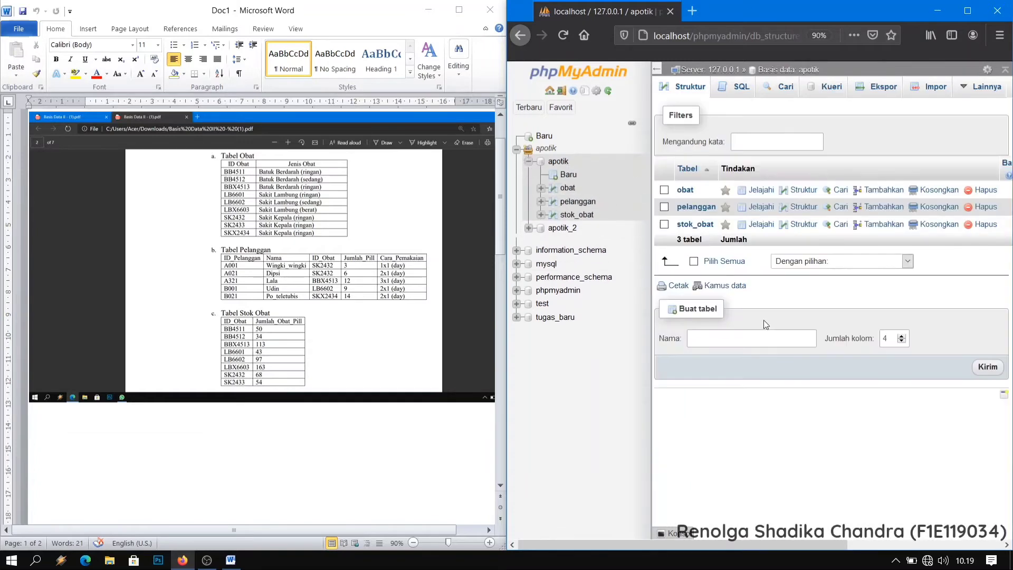
{"action": "left_click", "coordinate": [567, 188]}
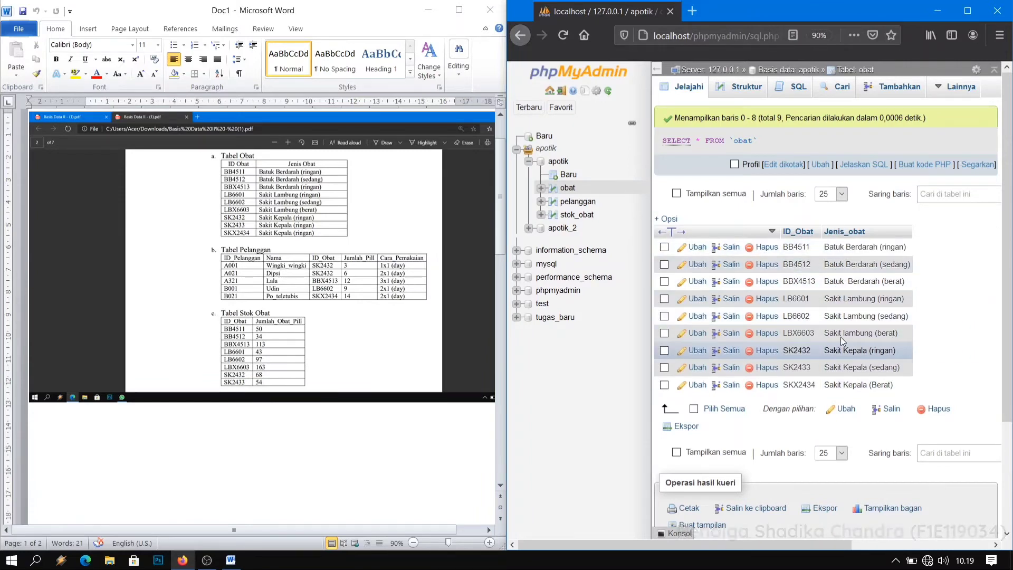
{"action": "left_click", "coordinate": [571, 205]}
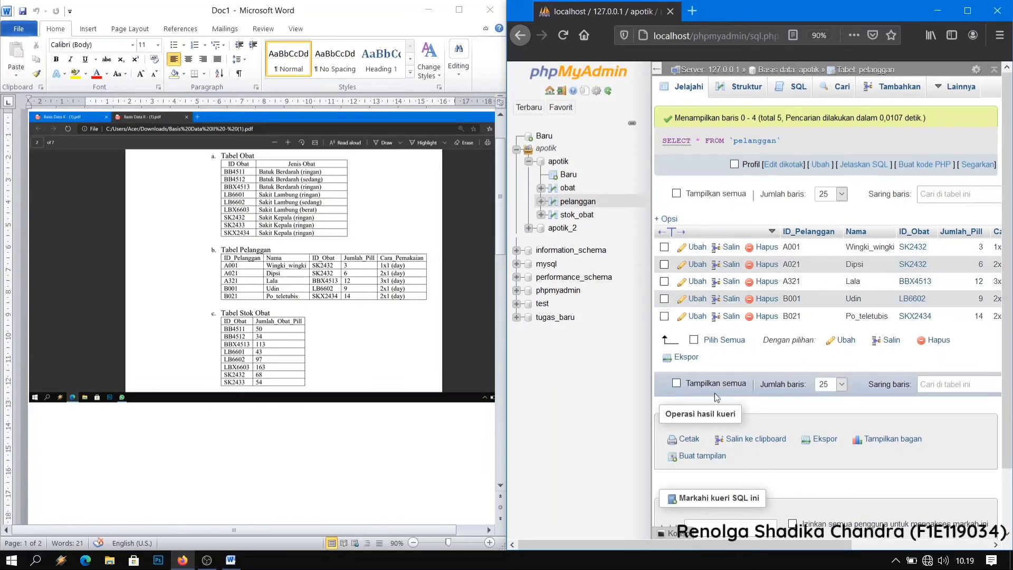
{"action": "mouse_move", "coordinate": [752, 546]}
{"action": "left_mouse_down"}
{"action": "mouse_move", "coordinate": [847, 536]}
{"action": "mouse_move", "coordinate": [749, 532]}
{"action": "left_mouse_up"}
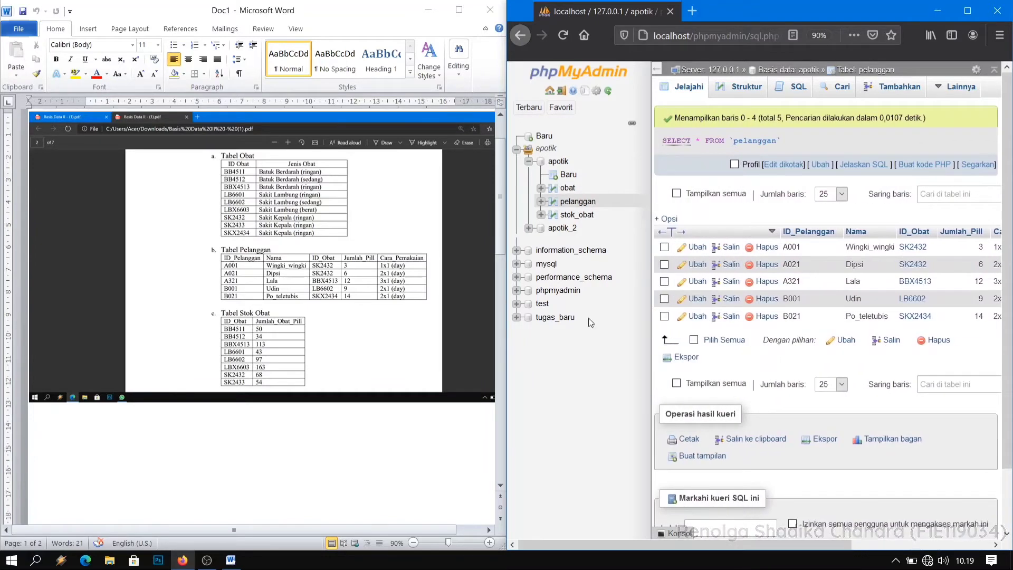
{"action": "left_click", "coordinate": [577, 214]}
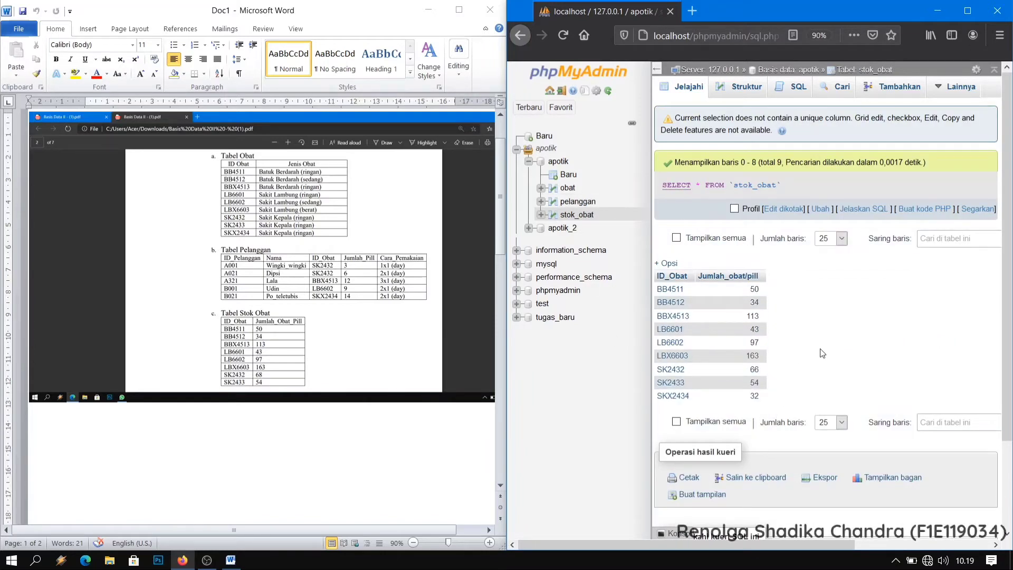
Open the apotik database's relation diagram in the Designer and maximize the browser window.
{"action": "mouse_move", "coordinate": [944, 97]}
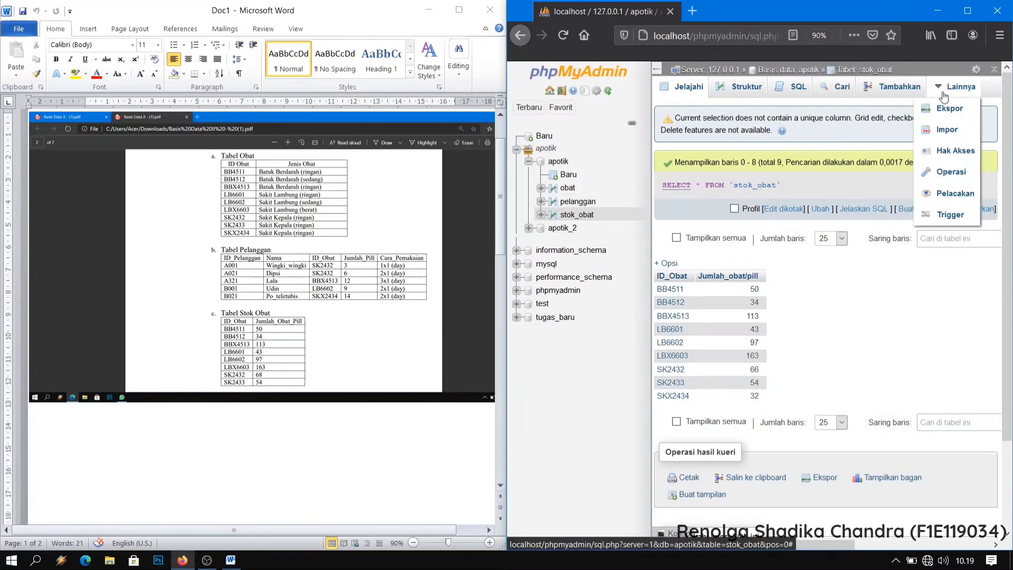
{"action": "left_click", "coordinate": [558, 161]}
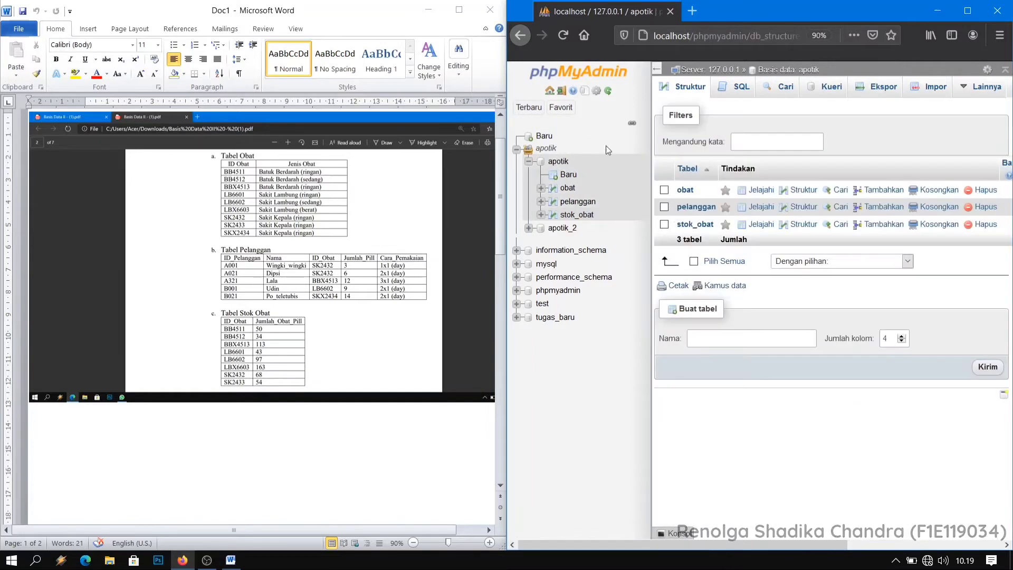
{"action": "mouse_move", "coordinate": [982, 90]}
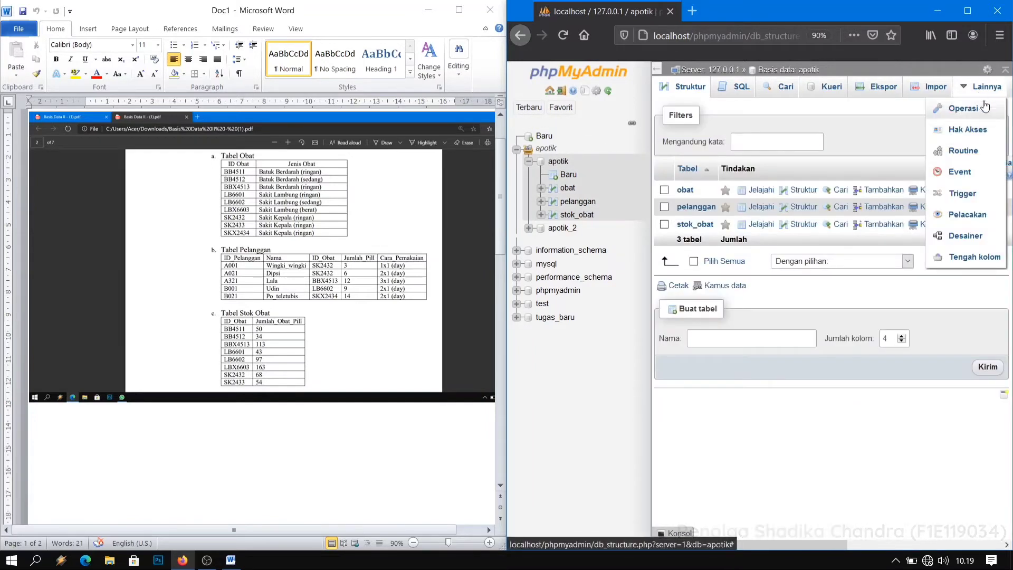
{"action": "left_click", "coordinate": [963, 235]}
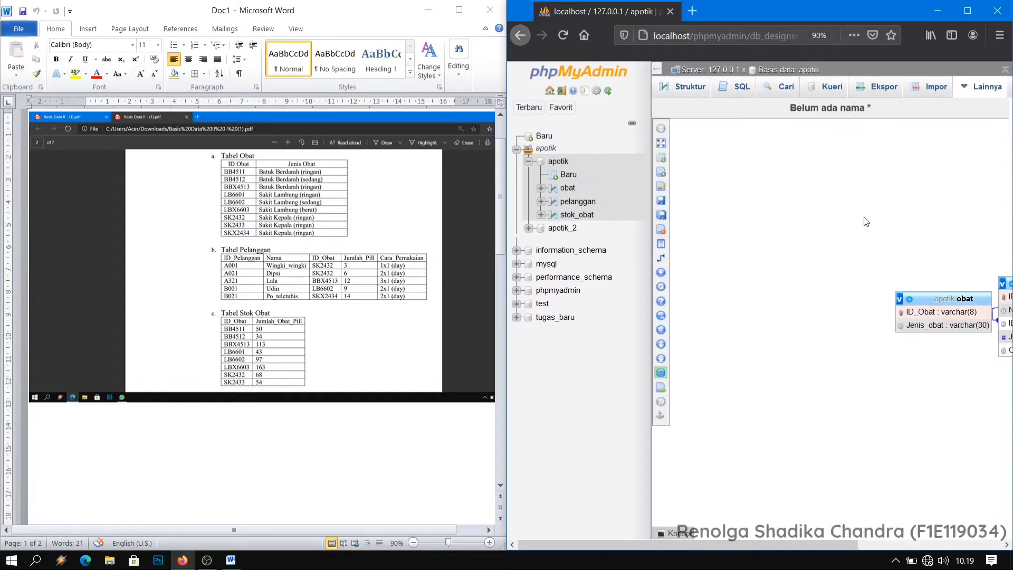
{"action": "left_click", "coordinate": [967, 11]}
Arrange the Designer diagram with pelanggan above stok_obat and obat to their right, vertically between the two.
{"action": "left_click_drag", "start_coordinate": [597, 278], "coordinate": [730, 241]}
{"action": "left_click_drag", "start_coordinate": [546, 275], "coordinate": [486, 140]}
{"action": "left_click_drag", "start_coordinate": [457, 294], "coordinate": [698, 317]}
{"action": "left_click_drag", "start_coordinate": [757, 237], "coordinate": [510, 387]}
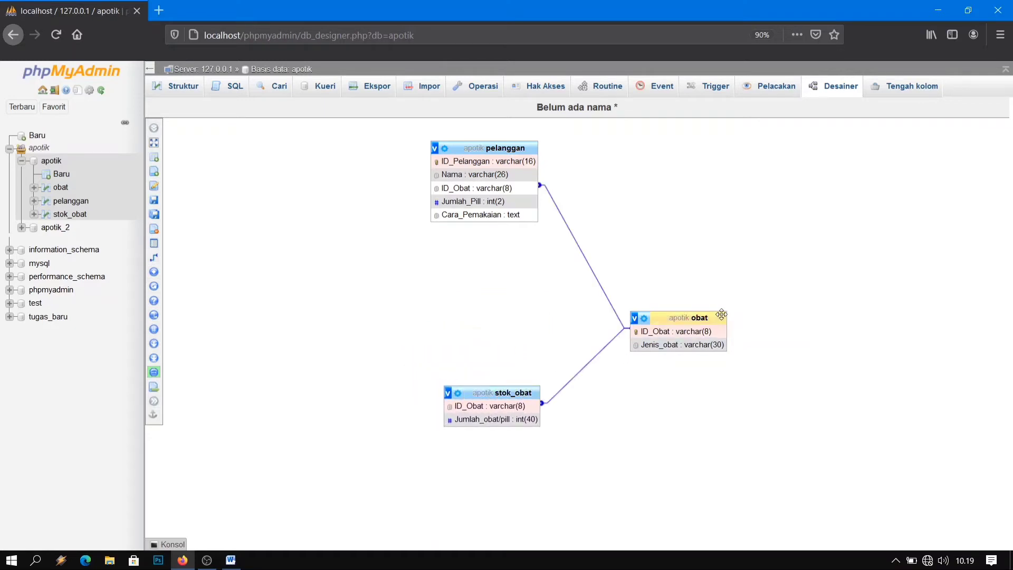
{"action": "left_click_drag", "start_coordinate": [692, 317], "coordinate": [691, 285]}
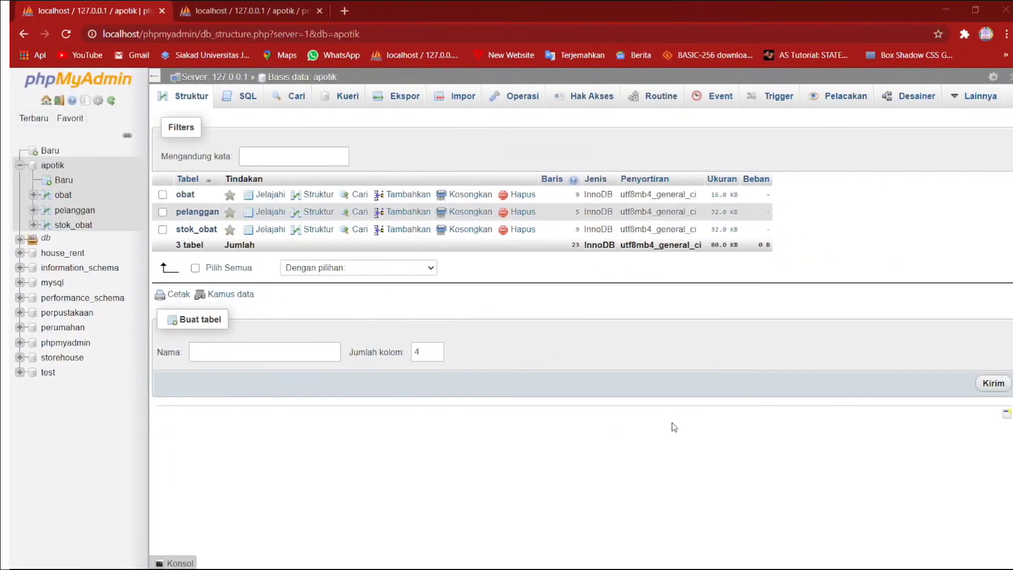
Start a new SQL query on the apotik database that selects pelanggan.ID_Obat.
{"action": "left_click", "coordinate": [230, 98]}
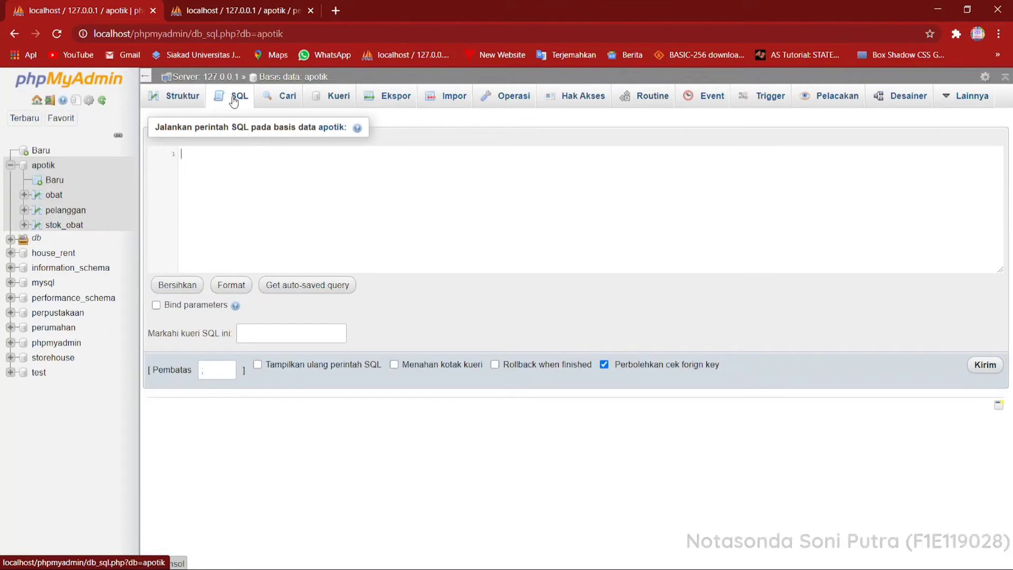
{"action": "type", "text": "Sel"}
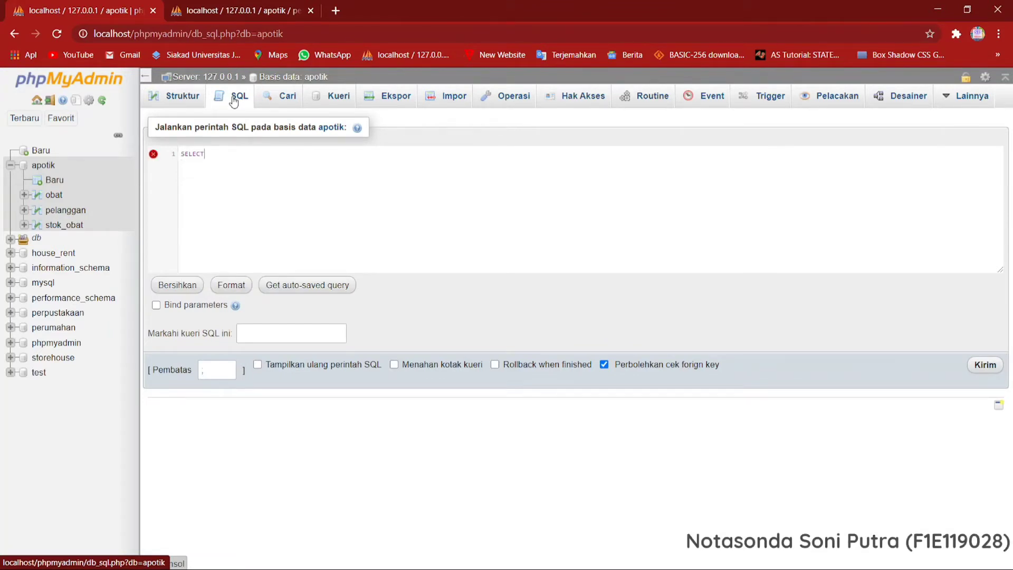
{"action": "type", "text": "pe"}
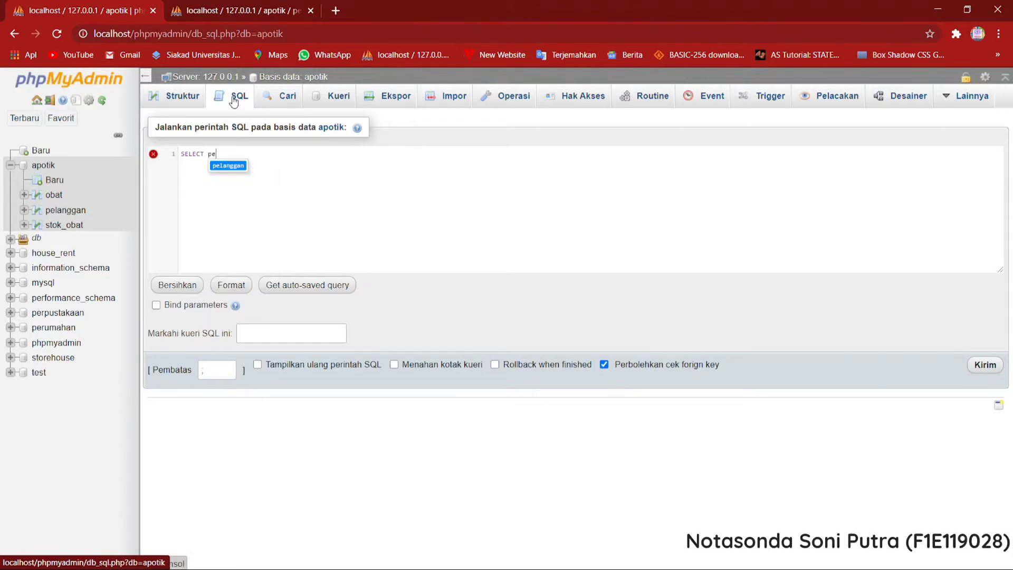
{"action": "type", "text": "langgan."}
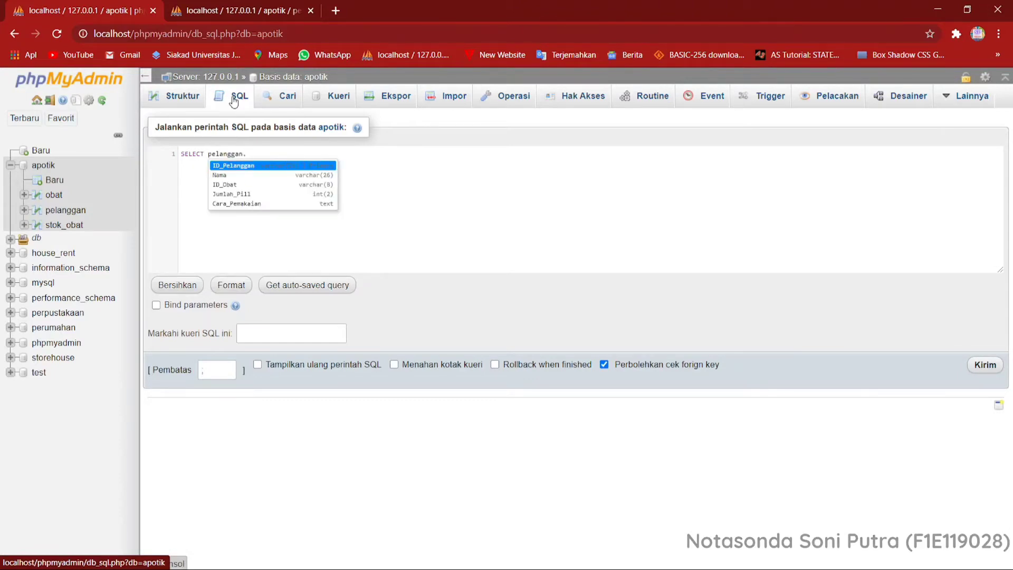
{"action": "type", "text": "i"}
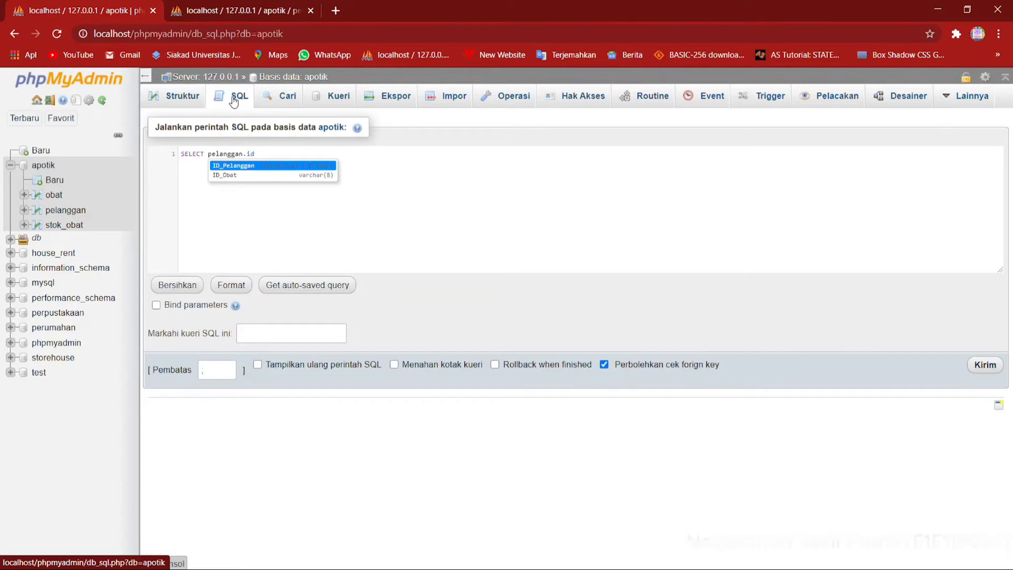
{"action": "type", "text": "d"}
{"action": "key", "text": "Down"}
{"action": "key", "text": "Return"}
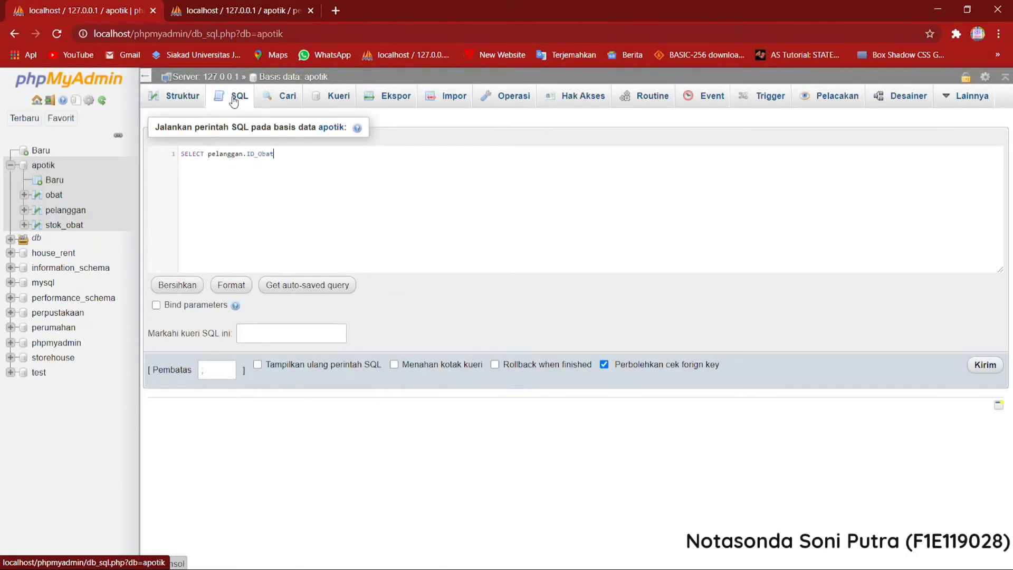
Add SUM(Jumlah_Pill) as the second selected column of the query.
{"action": "type", "text": ", su"}
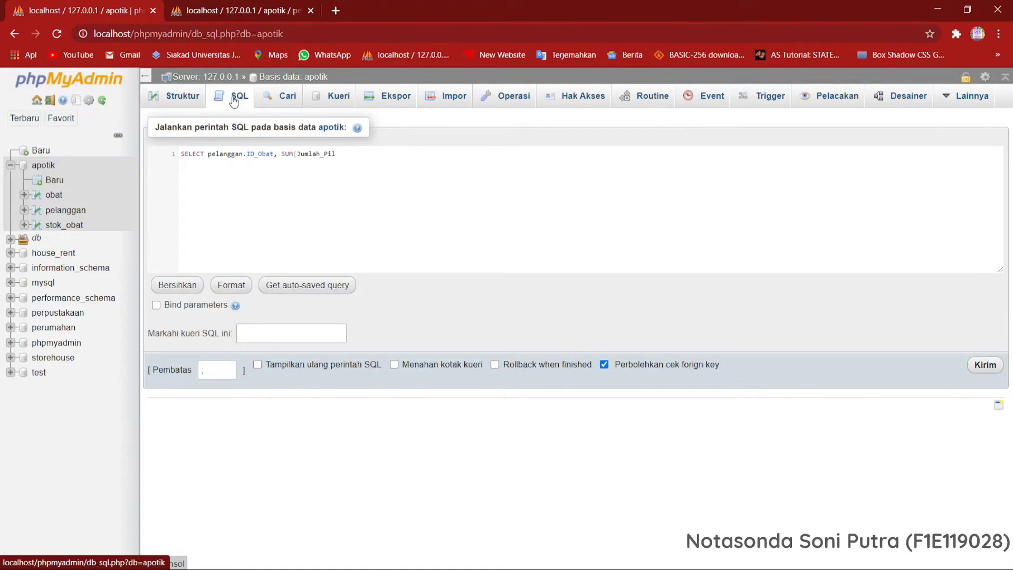
{"action": "type", "text": "l"}
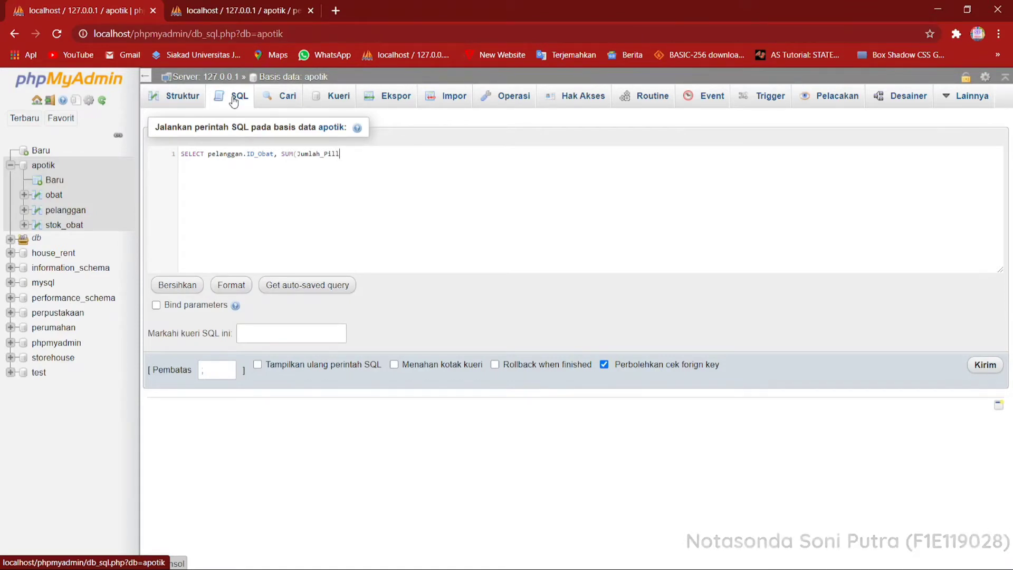
{"action": "type", "text": ")"}
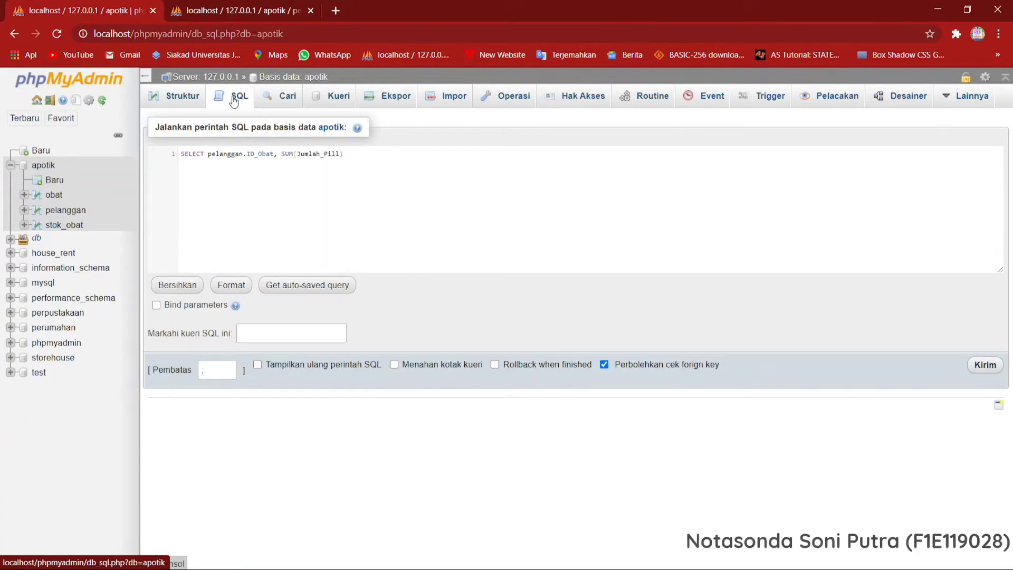
Qualify the summed column with its table so the expression reads SUM(pelanggan.Jumlah_Pill).
{"action": "key", "text": "Left"}
{"action": "key", "text": "Left"}
{"action": "key", "text": "Left"}
{"action": "key", "text": "Left"}
{"action": "key", "text": "Left"}
{"action": "key", "text": "Left"}
{"action": "key", "text": "Left"}
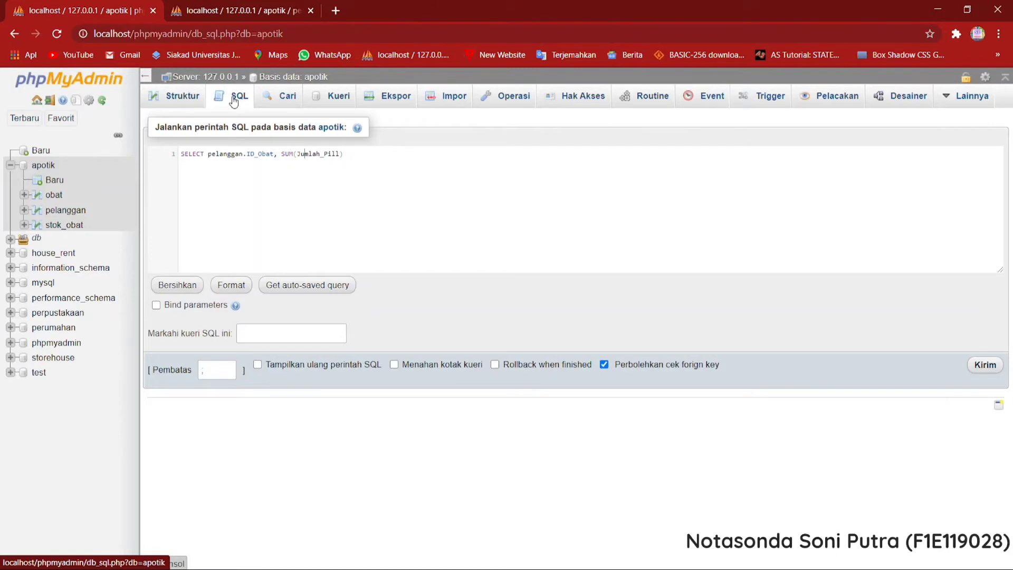
{"action": "type", "text": "pelanggan"}
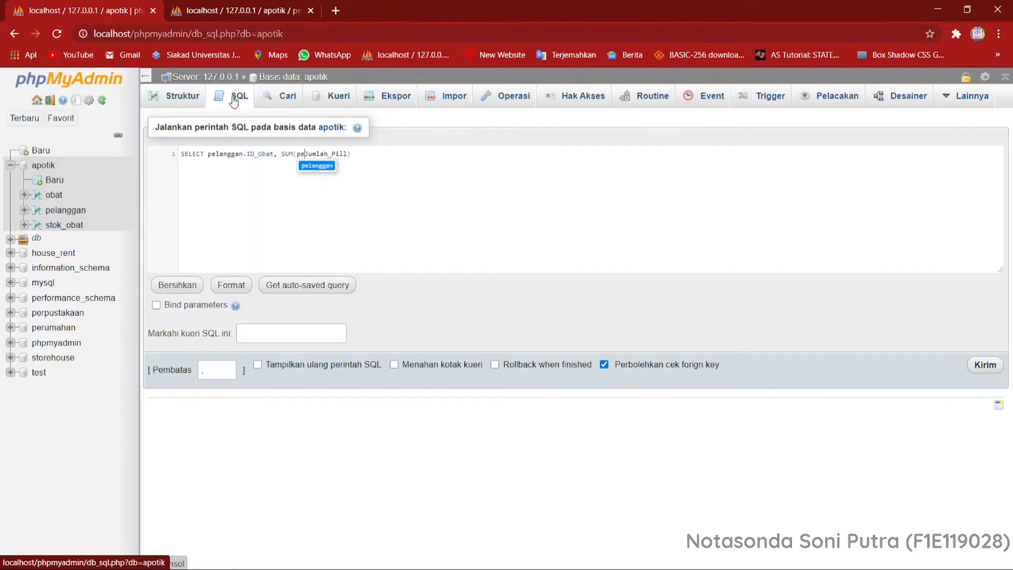
{"action": "type", "text": "."}
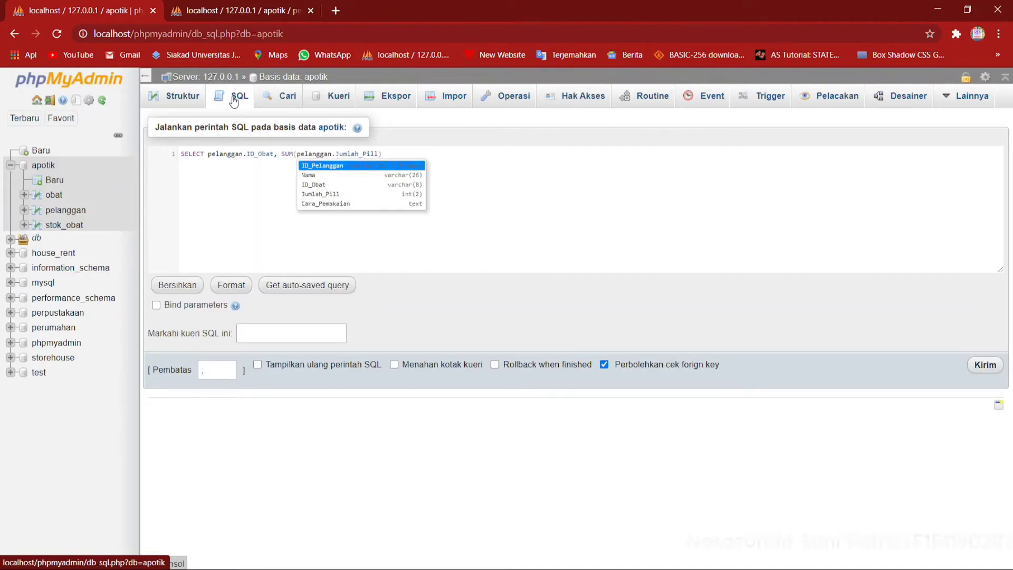
{"action": "key", "text": "Down"}
{"action": "key", "text": "Down"}
{"action": "key", "text": "Down"}
{"action": "key", "text": "Return"}
{"action": "key", "text": "shift+Right"}
{"action": "key", "text": "shift+Right"}
{"action": "key", "text": "shift+Right"}
{"action": "key", "text": "shift+Right"}
{"action": "key", "text": "shift+Right"}
{"action": "key", "text": "shift+Right"}
{"action": "key", "text": "shift+Right"}
{"action": "key", "text": "shift+Right"}
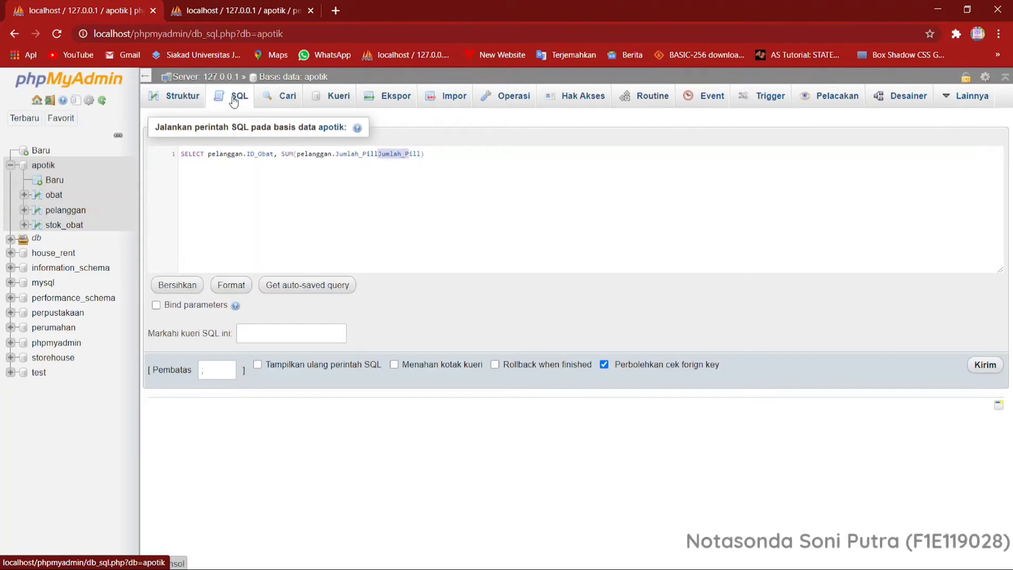
{"action": "key", "text": "shift+Right"}
{"action": "key", "text": "shift+Right"}
{"action": "key", "text": "shift+Right"}
{"action": "key", "text": "BackSpace"}
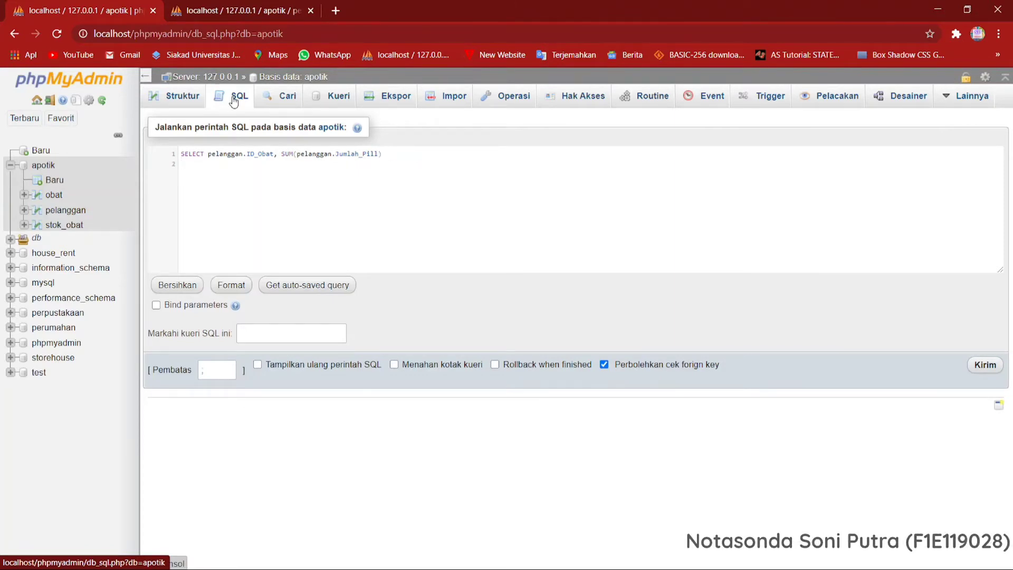
Add FROM pelanggan and the condition WHERE pelanggan.ID_Obat = 'SK2432' on separate lines below the SELECT line.
{"action": "type", "text": "FROM"}
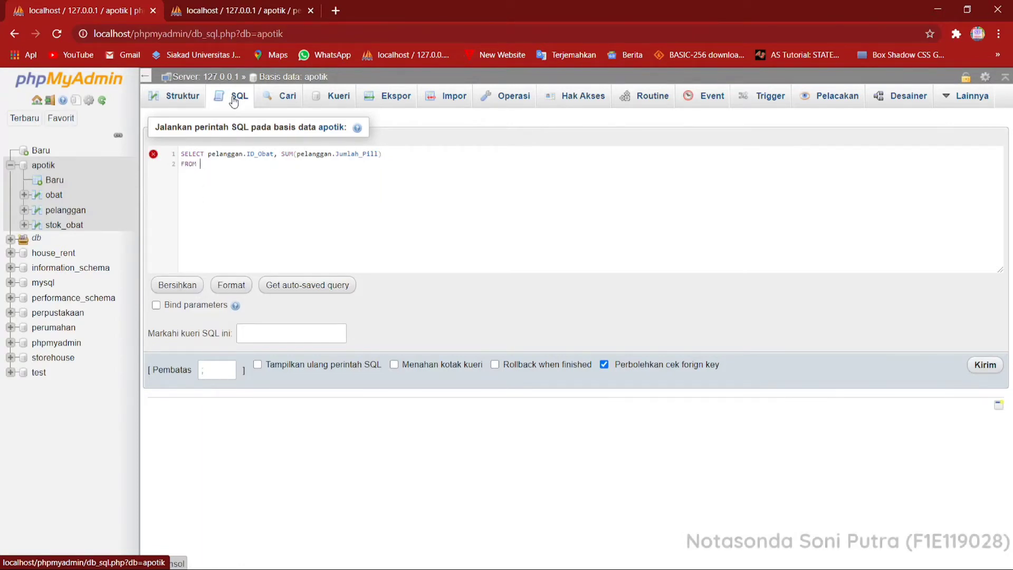
{"action": "type", "text": " pelanggan     "}
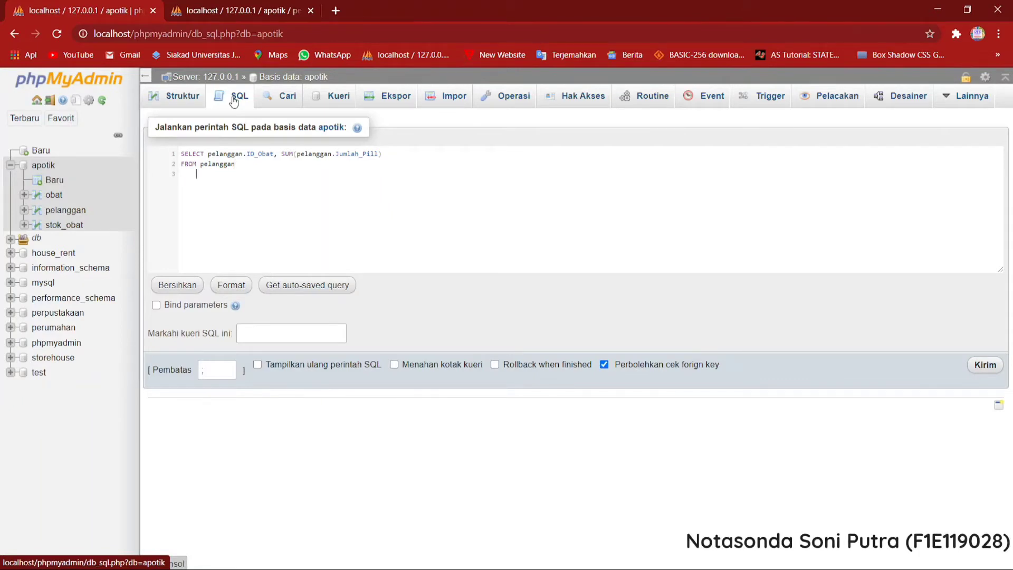
{"action": "type", "text": "WHERE"}
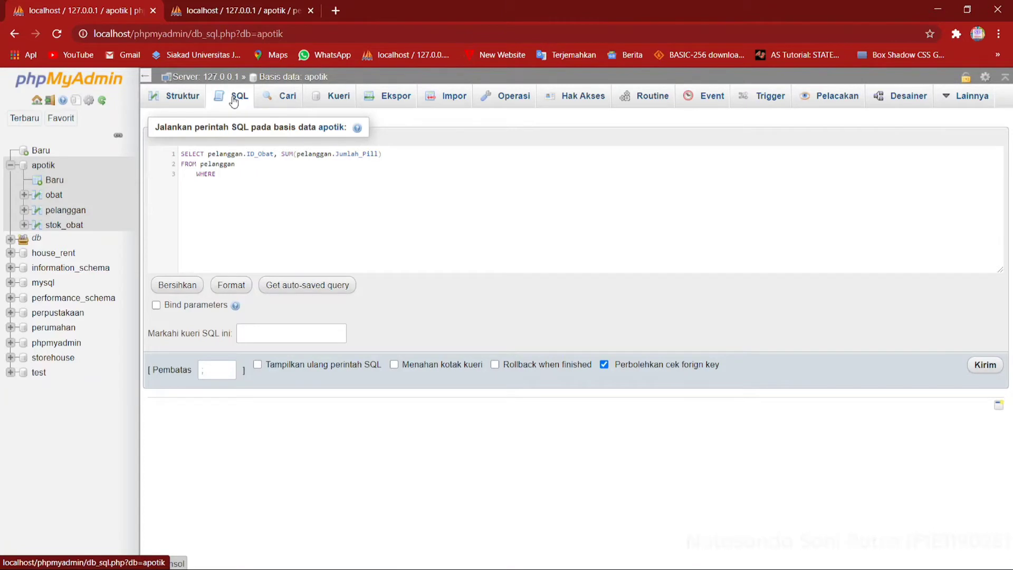
{"action": "type", "text": " pelanggan"}
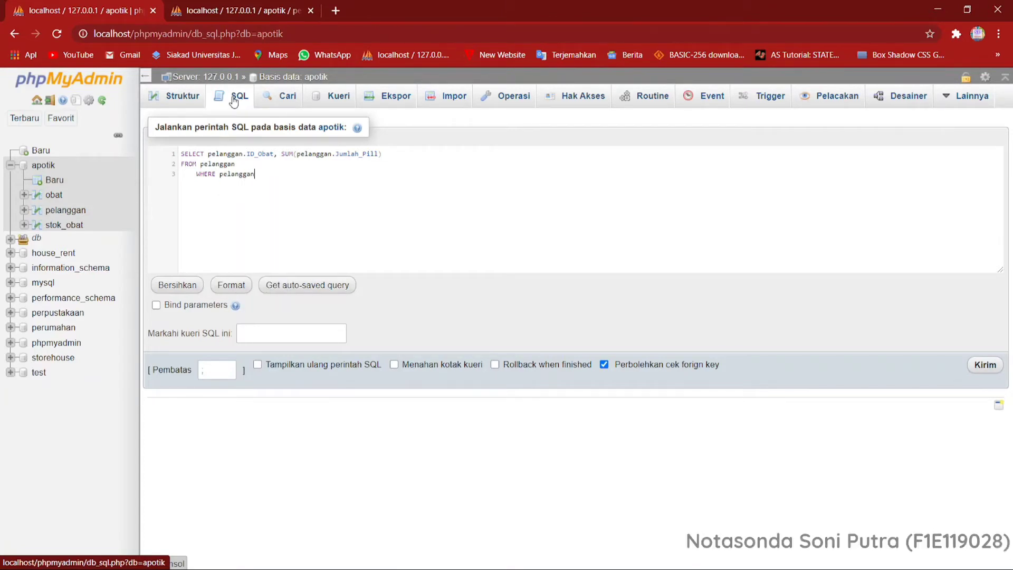
{"action": "type", "text": ".i"}
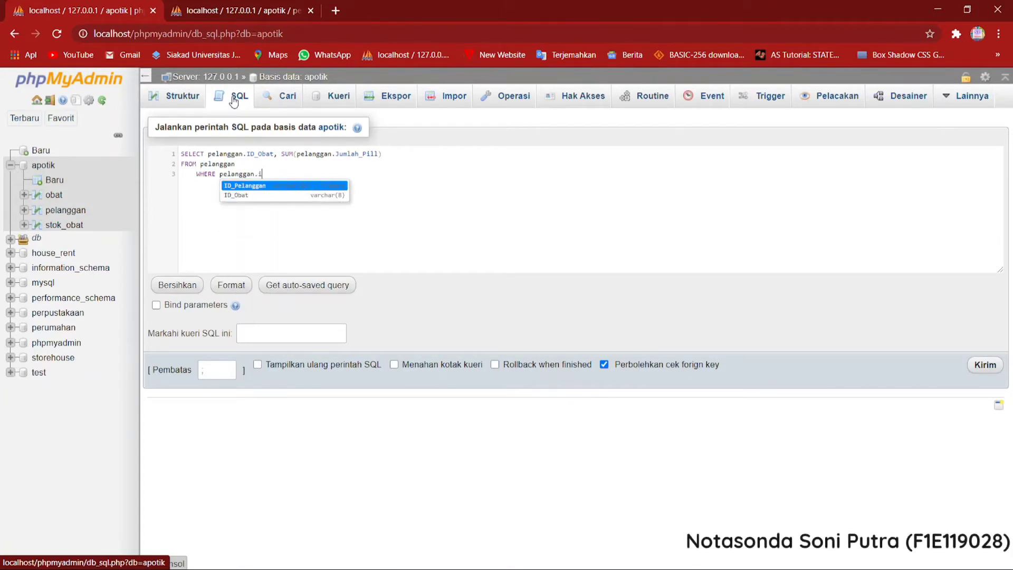
{"action": "key", "text": "Down"}
{"action": "key", "text": "Return"}
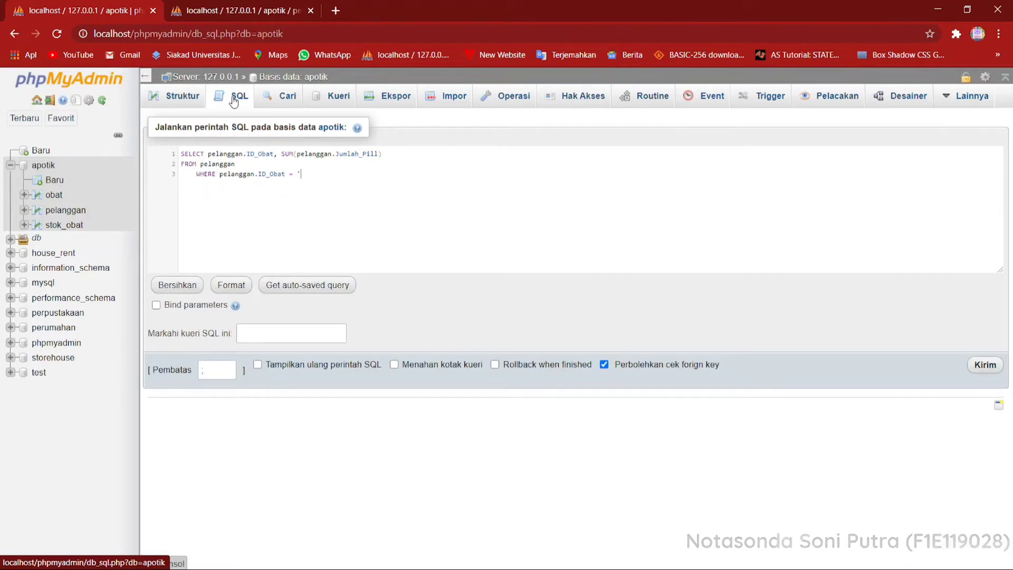
{"action": "type", "text": "= 'SK2"}
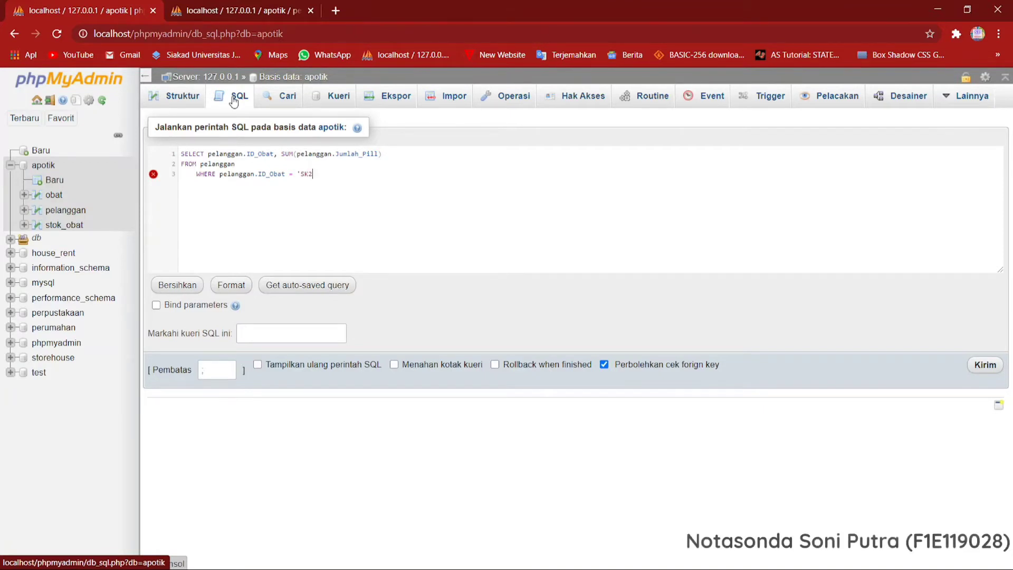
{"action": "type", "text": "432"}
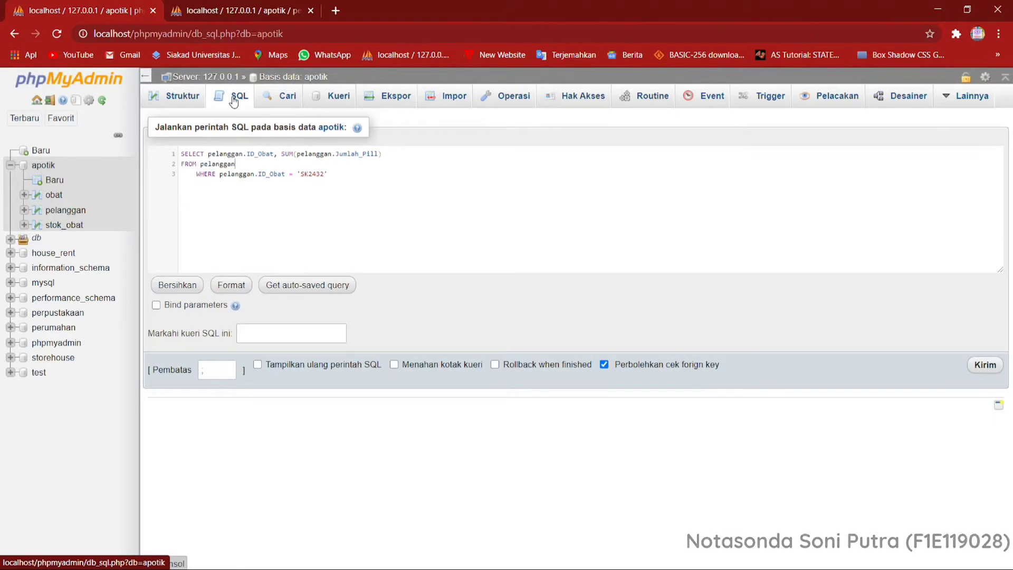
Give the SUM column the alias JumlahPill and run the query.
{"action": "key", "text": "Left"}
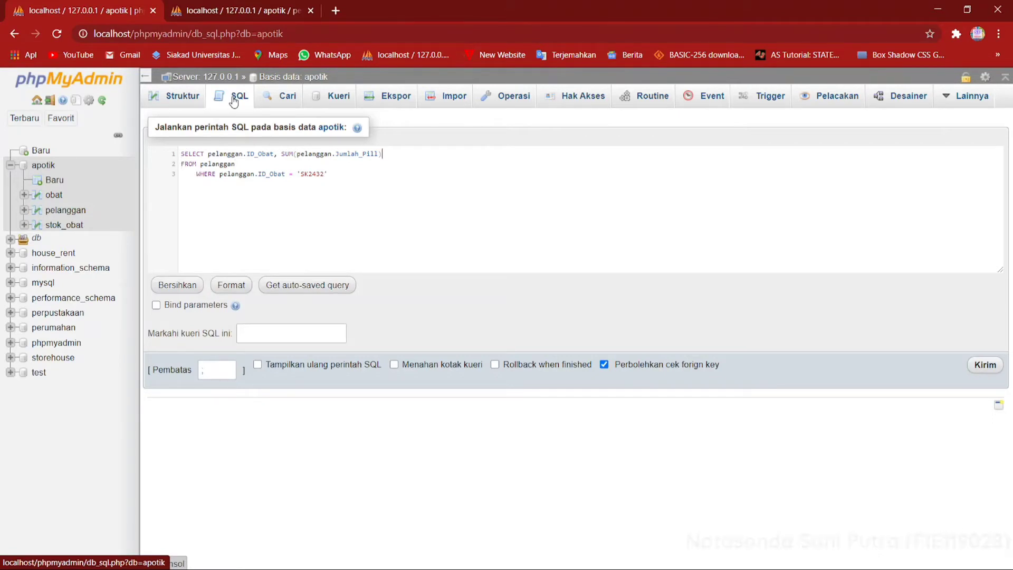
{"action": "type", "text": "A"}
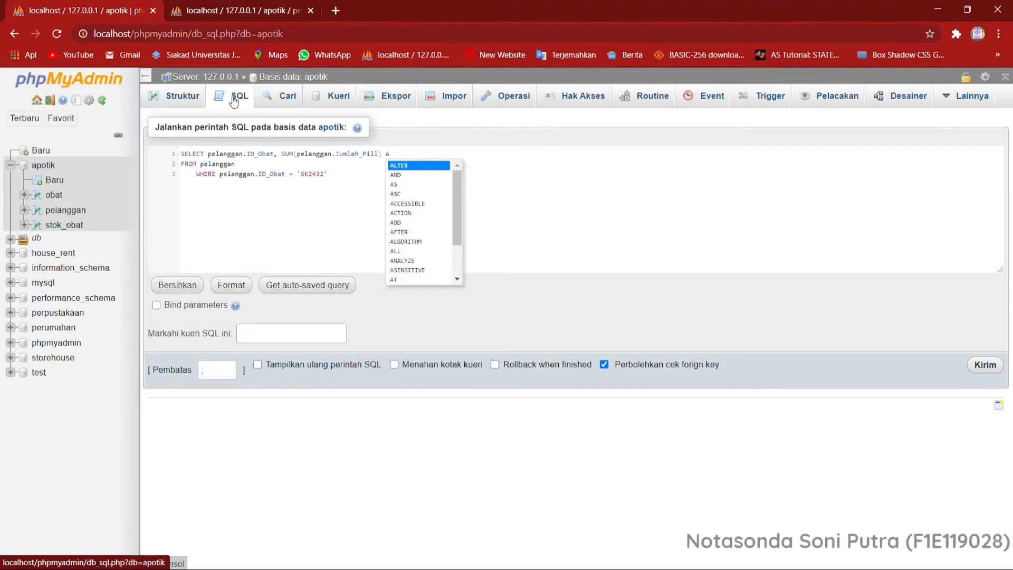
{"action": "type", "text": "S"}
{"action": "key", "text": "Escape"}
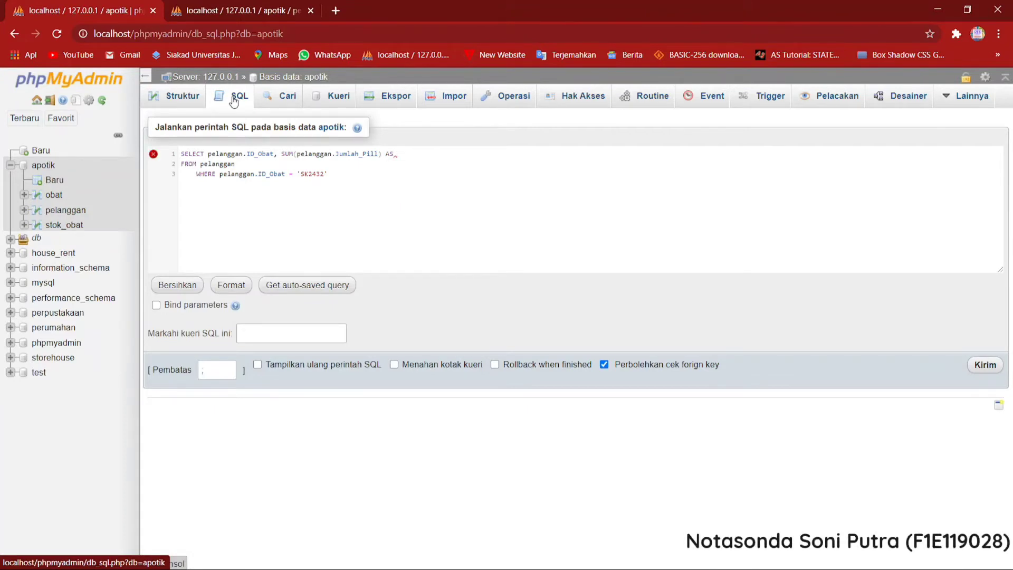
{"action": "type", "text": "JU"}
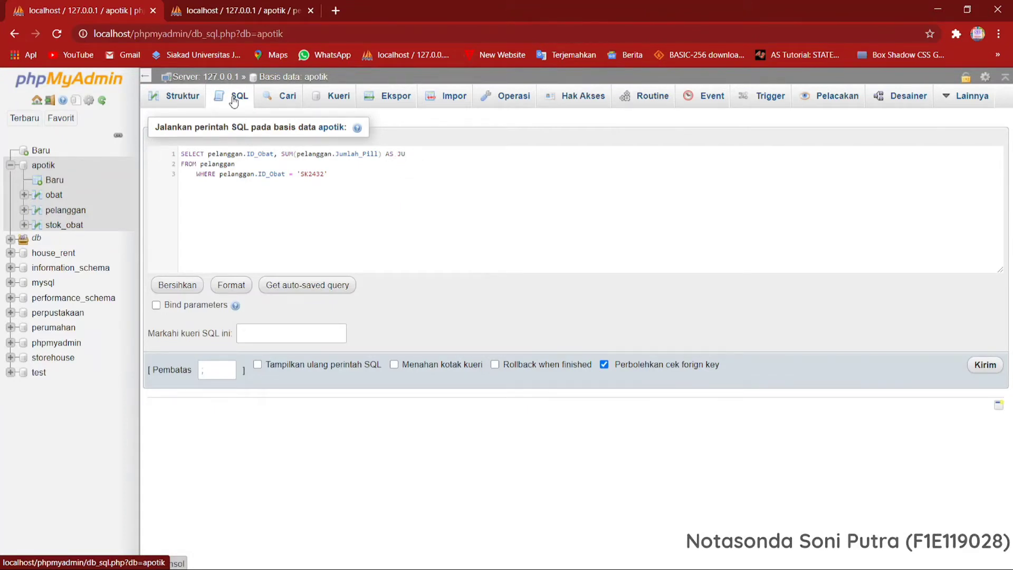
{"action": "type", "text": "mlah"}
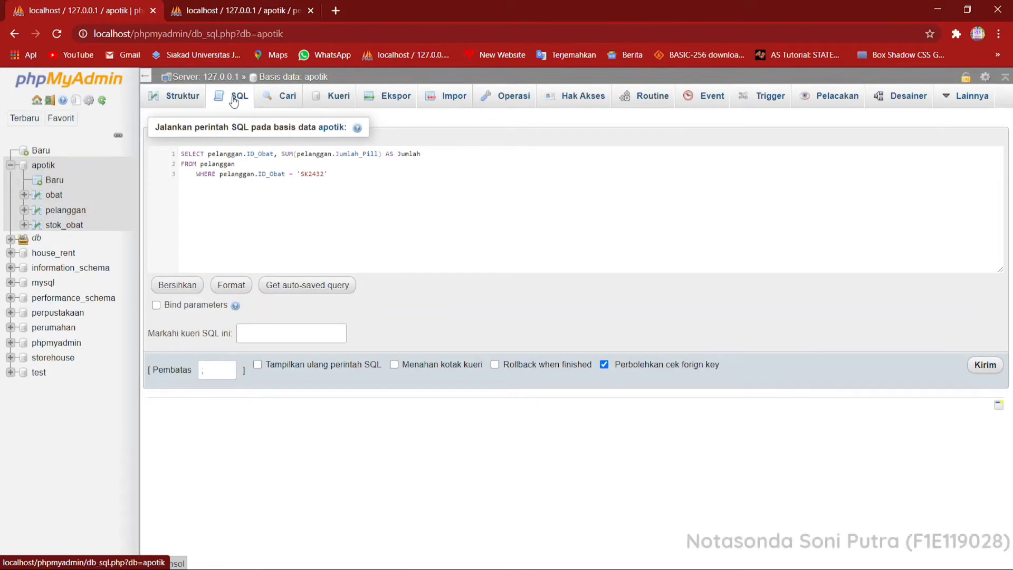
{"action": "type", "text": "Pill"}
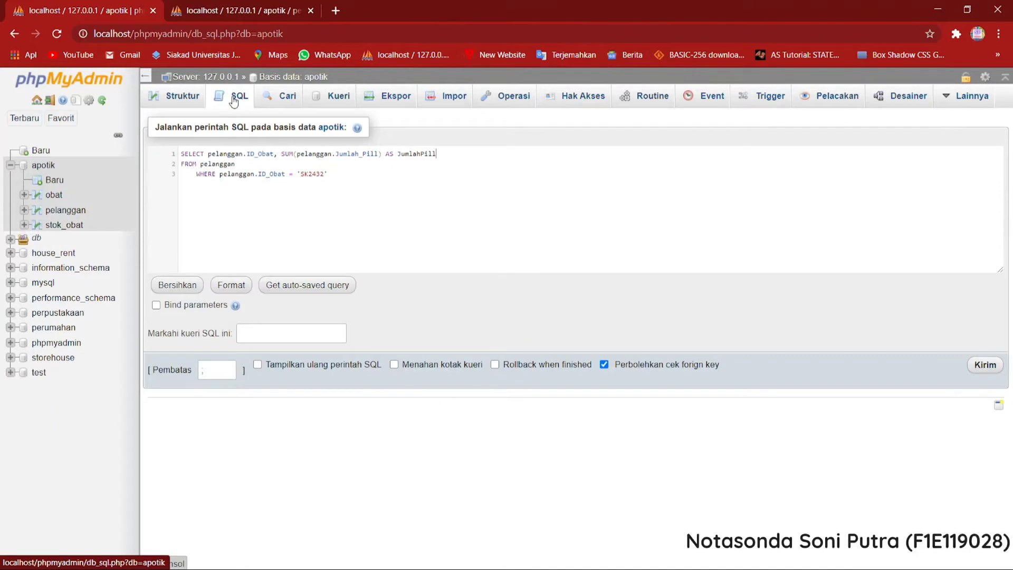
{"action": "left_click", "coordinate": [974, 367]}
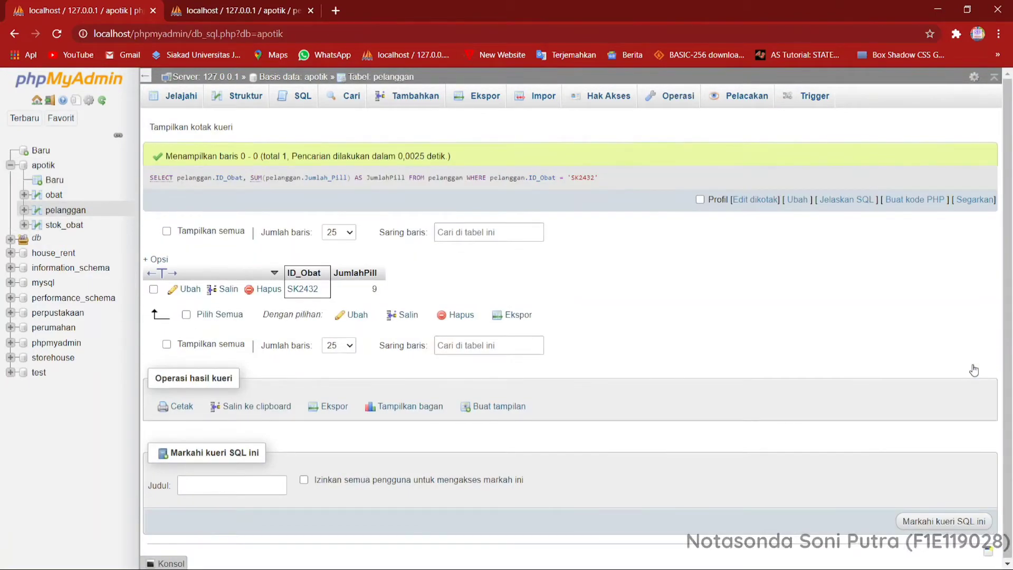
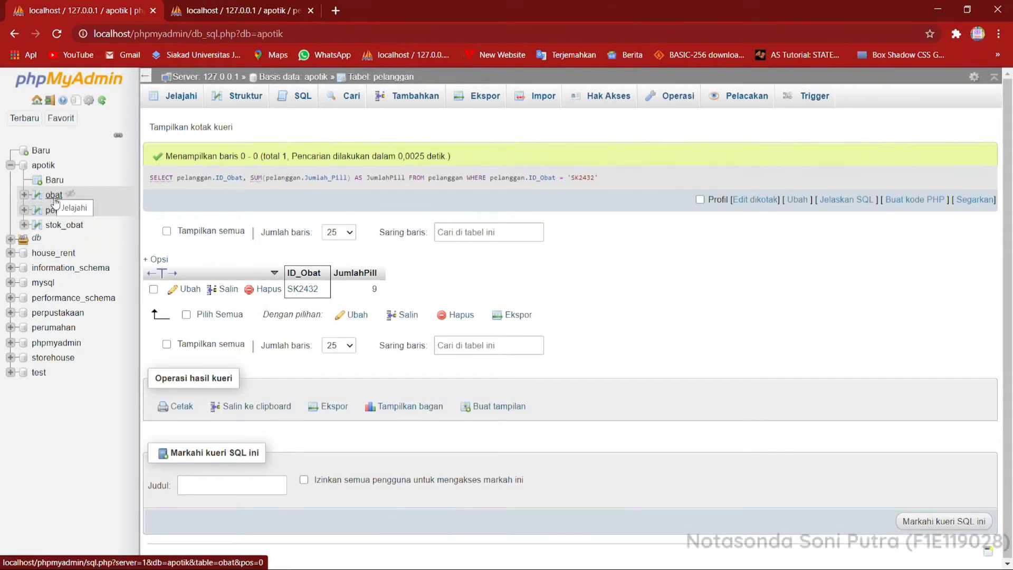
Start a new SQL query on the apotik database with SELECT SUM(pelanggan.Jumlah_Pill).
{"action": "left_click", "coordinate": [50, 166]}
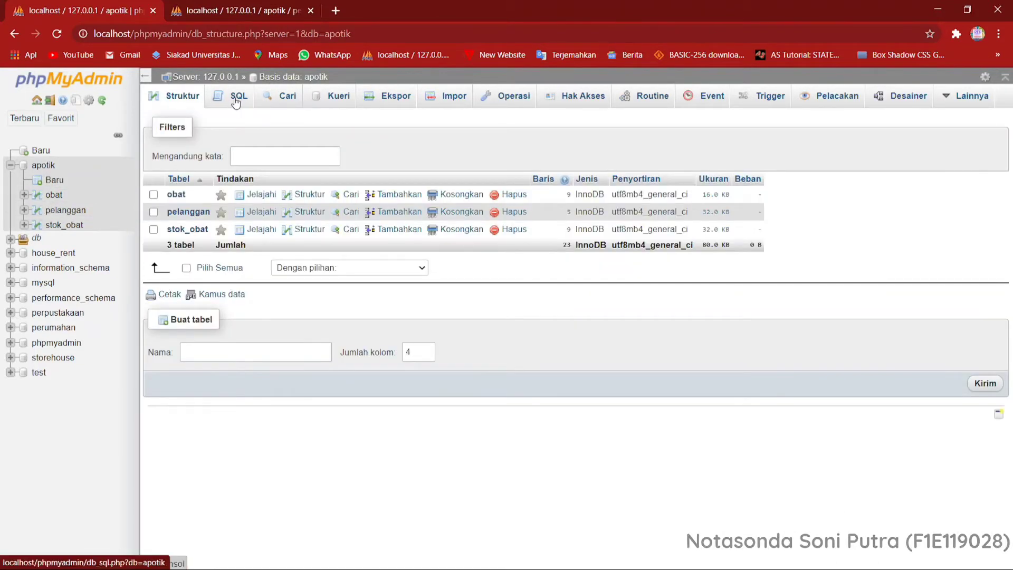
{"action": "left_click", "coordinate": [236, 101]}
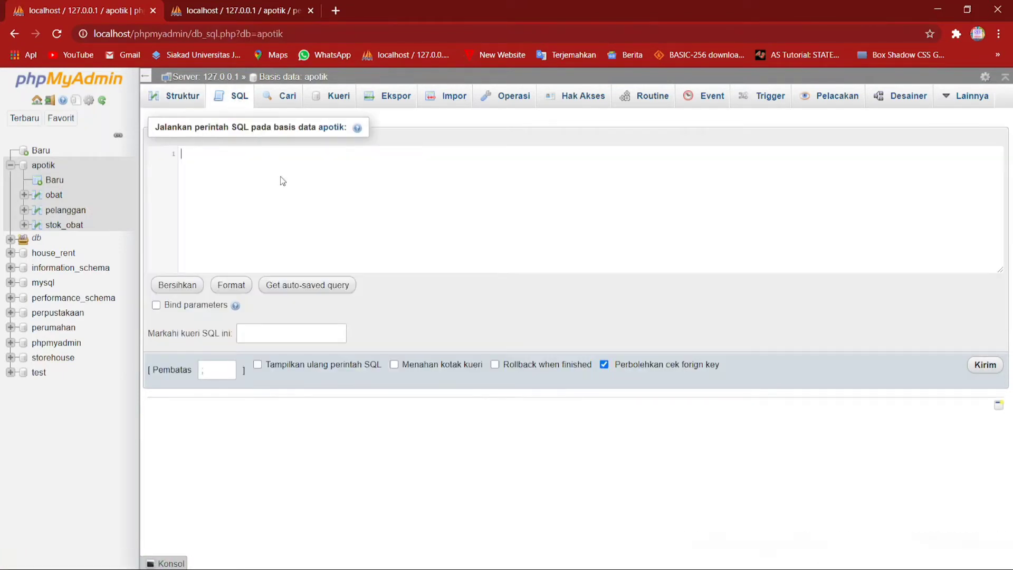
{"action": "type", "text": "se"}
{"action": "key", "text": "Return"}
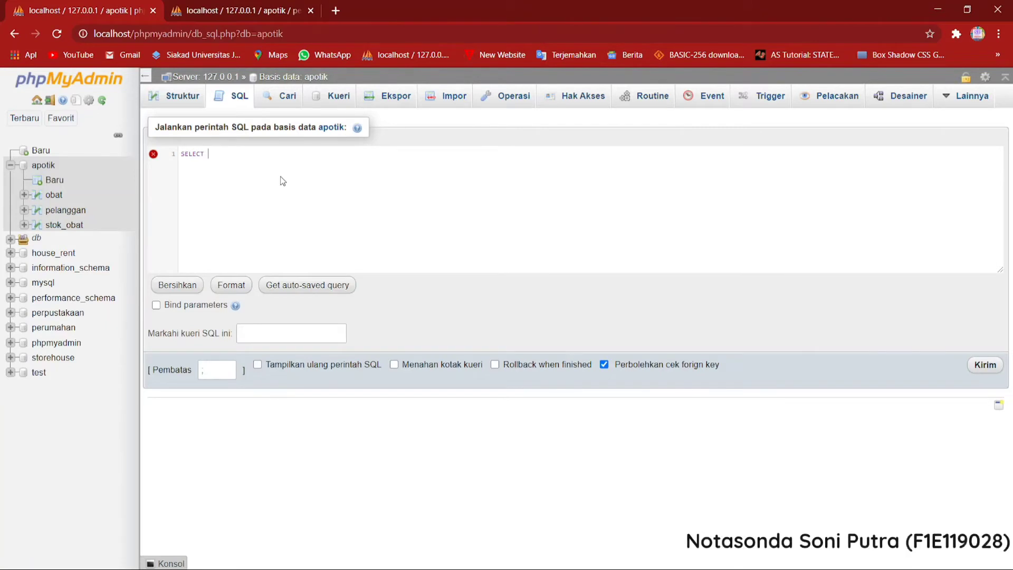
{"action": "type", "text": "sum"}
{"action": "key", "text": "Return"}
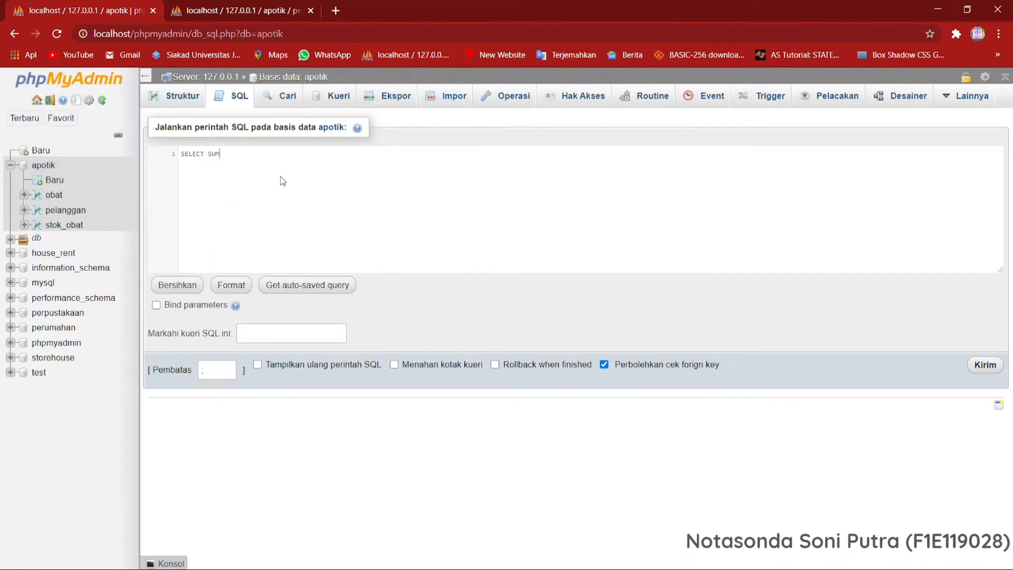
{"action": "type", "text": "(pel"}
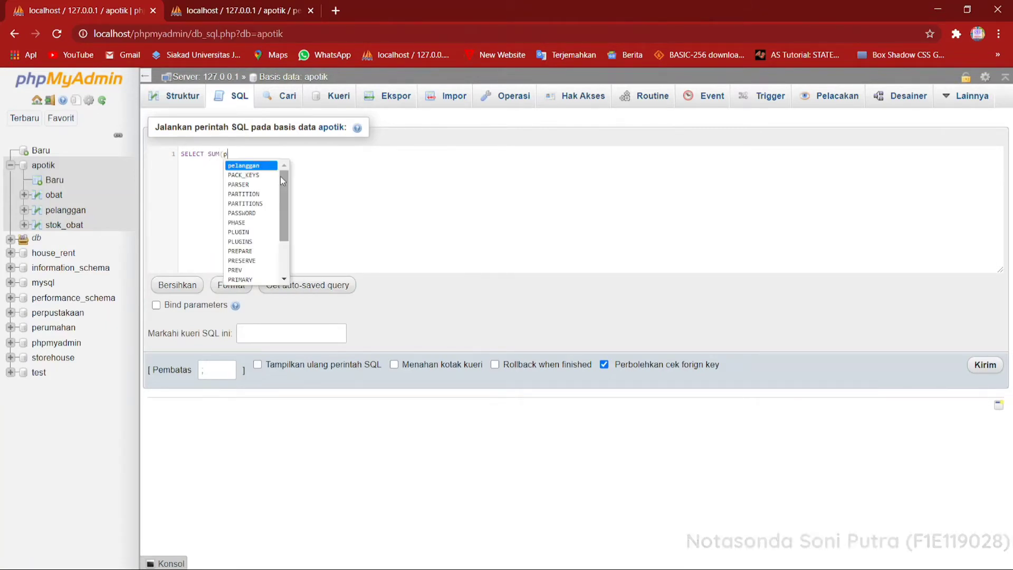
{"action": "key", "text": "Return"}
{"action": "type", "text": ".ju"}
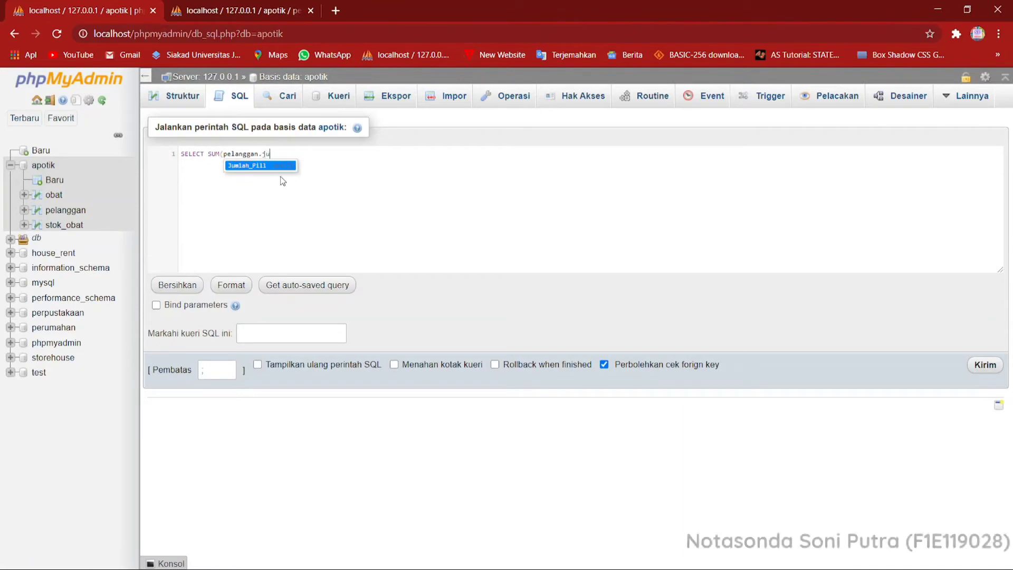
{"action": "key", "text": "Return"}
{"action": "type", "text": ")"}
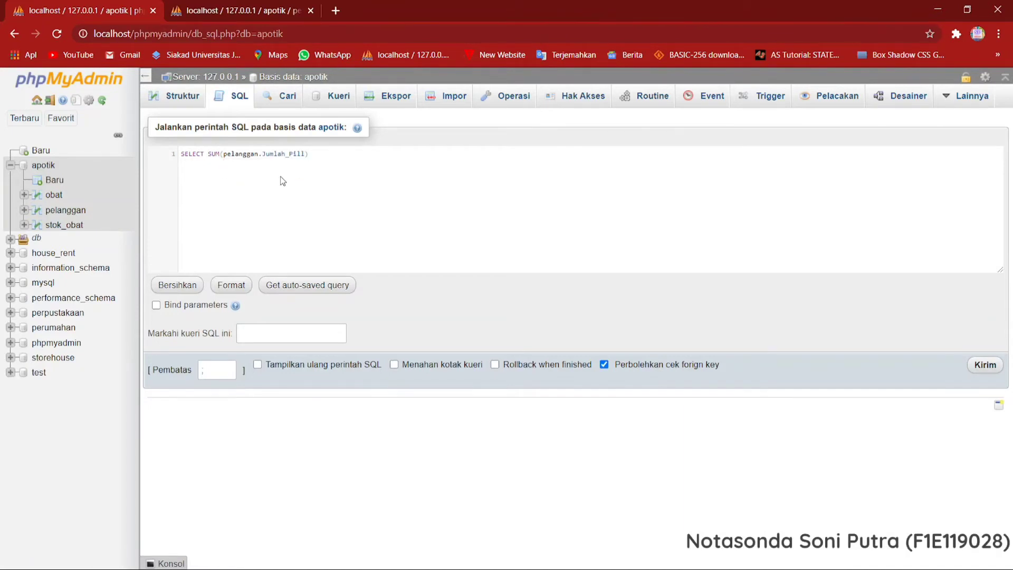
{"action": "type", "text": " AS "}
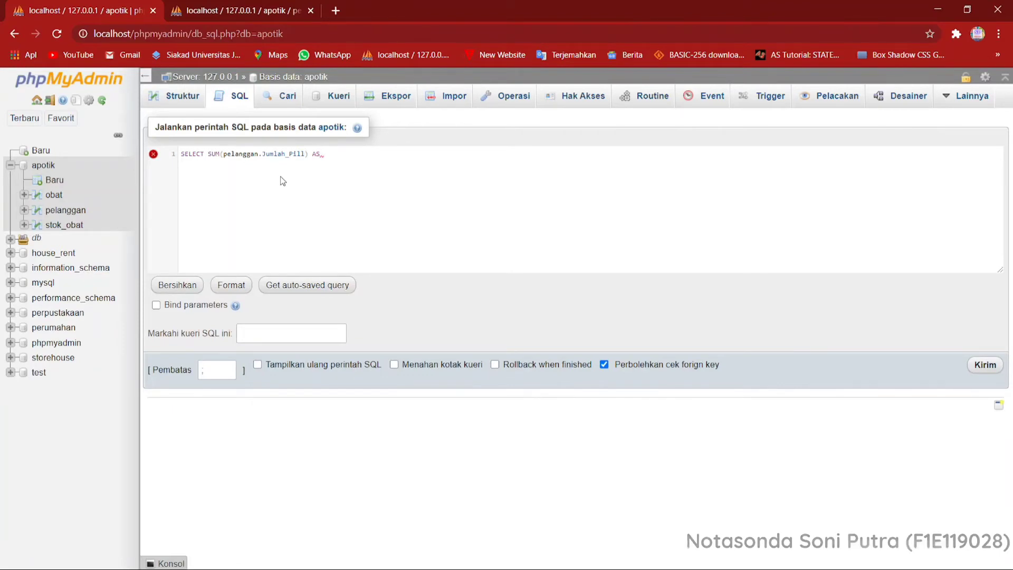
{"action": "type", "text": "J"}
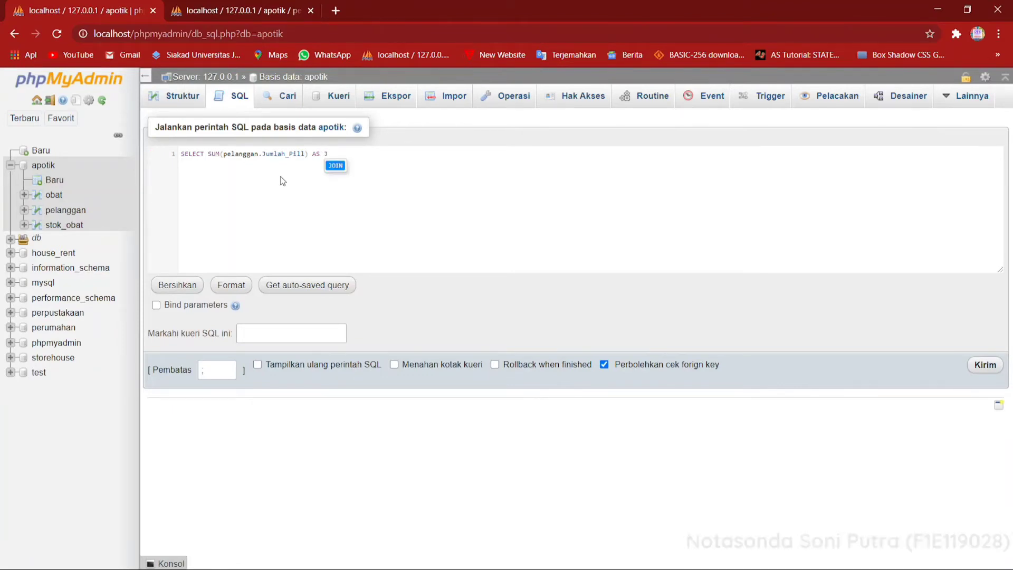
{"action": "type", "text": "umlahPill "}
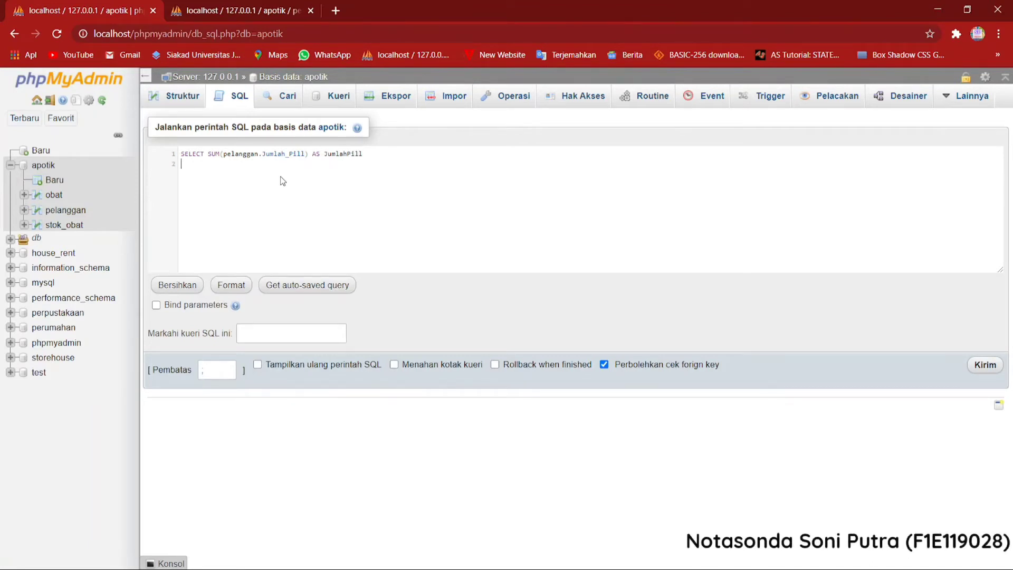
{"action": "type", "text": "FROM"}
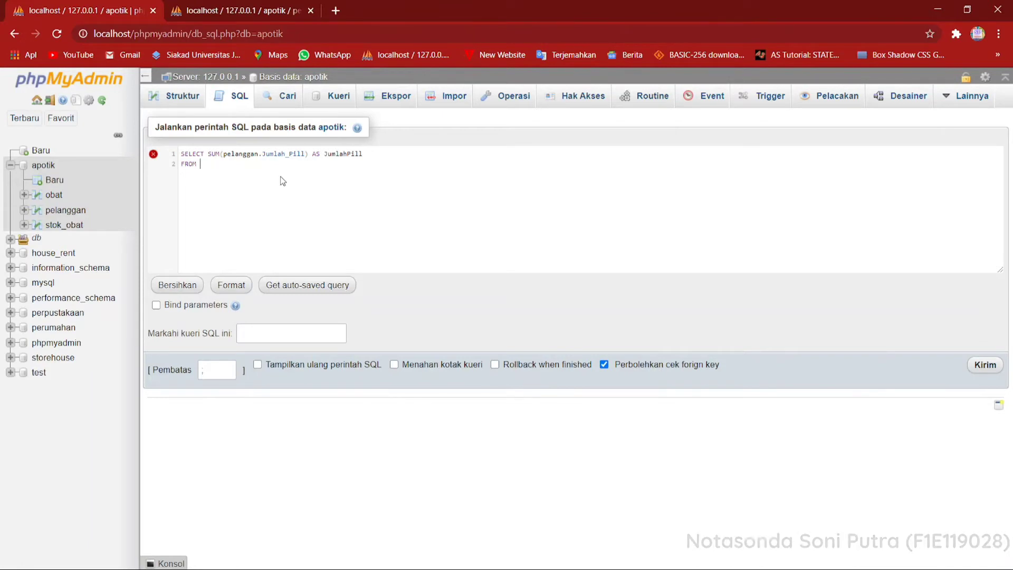
{"action": "type", "text": " pelanggan"}
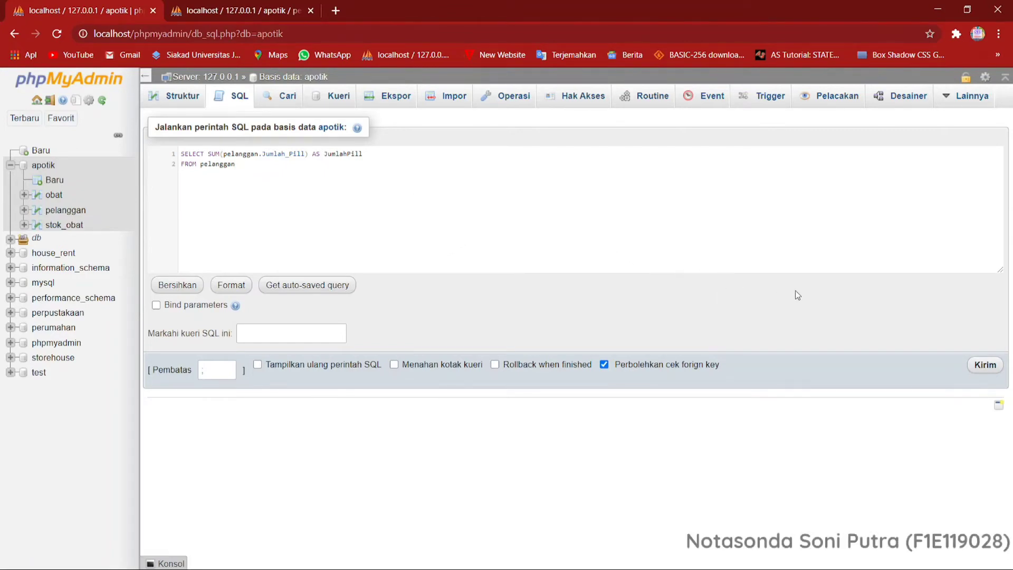
Give the sum the alias JumlahPill, add FROM pelanggan on a second line, and run the query.
{"action": "left_click", "coordinate": [983, 365]}
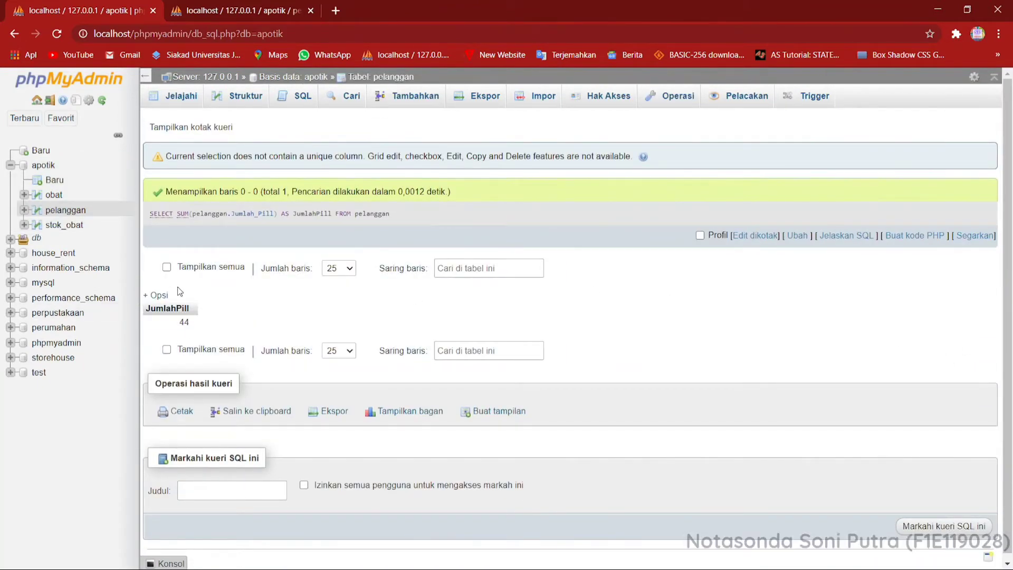
Start another SQL query on the apotik database with SELECT pelanggan.ID_Obat.
{"action": "left_click", "coordinate": [49, 166]}
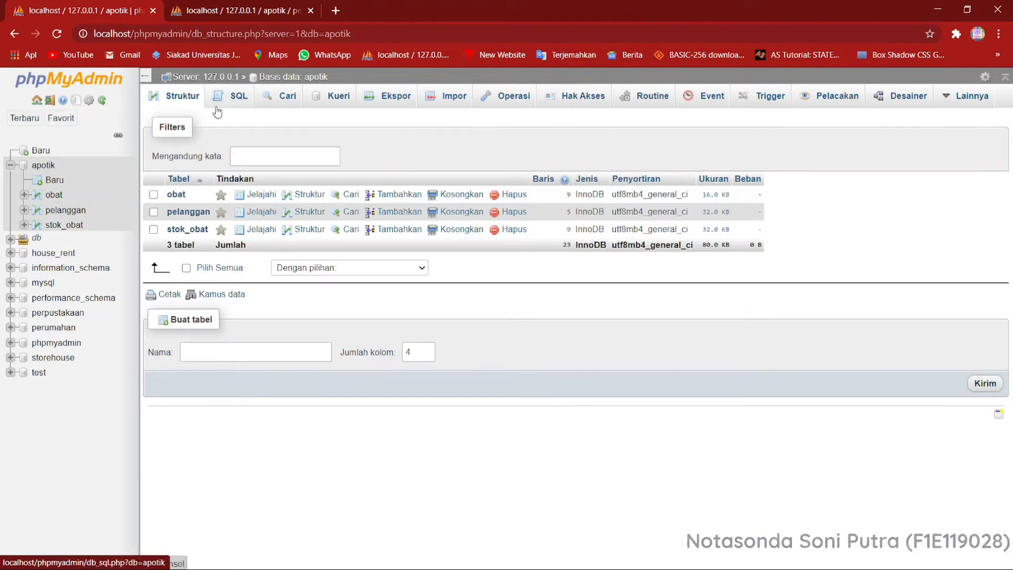
{"action": "left_click", "coordinate": [217, 108]}
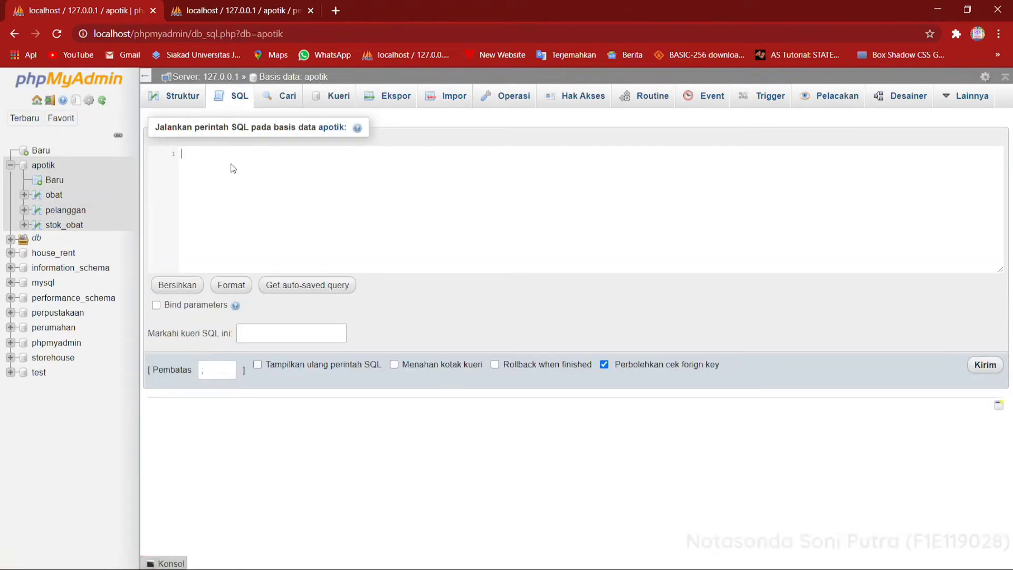
{"action": "type", "text": "se"}
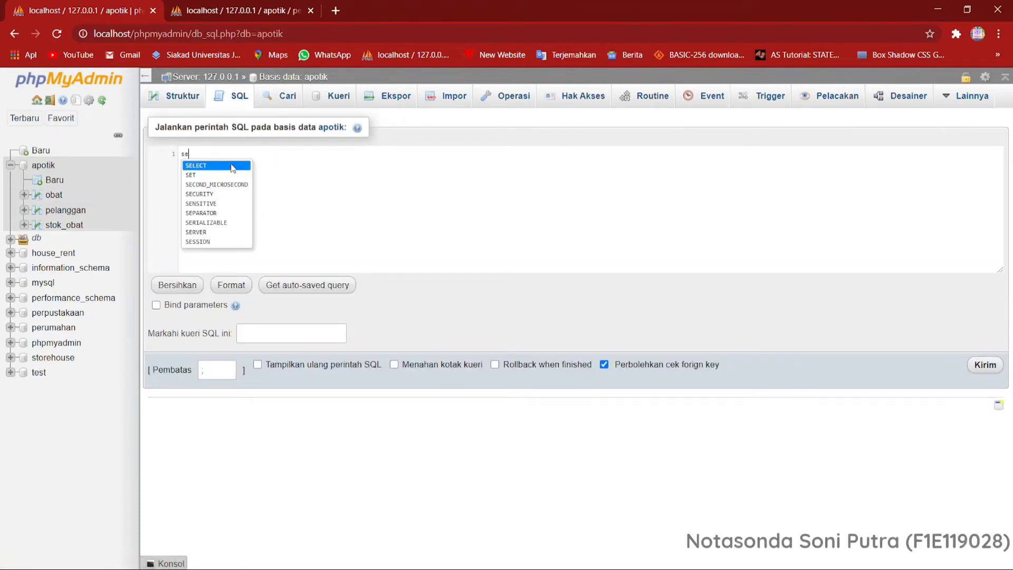
{"action": "left_click", "coordinate": [232, 168]}
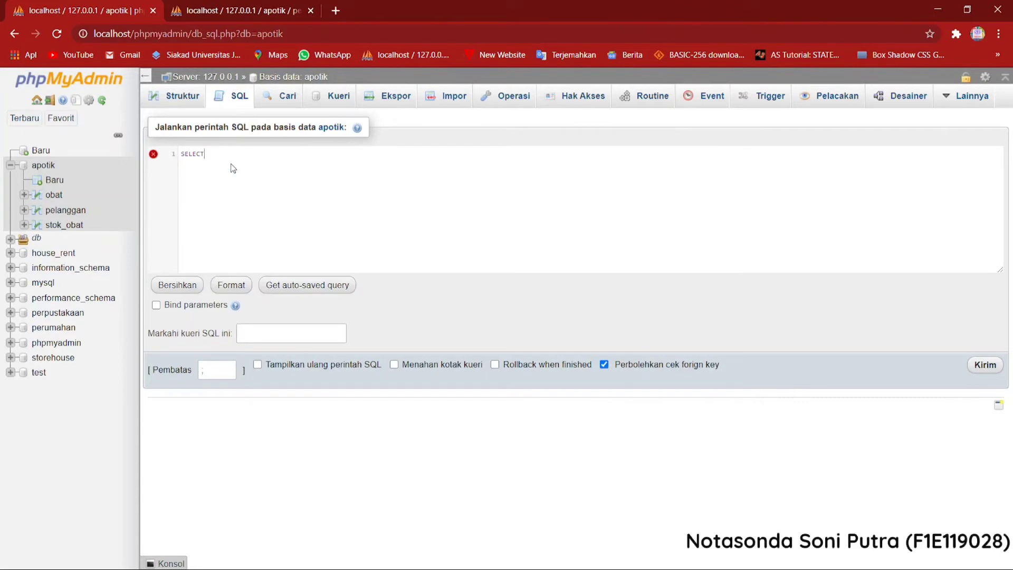
{"action": "type", "text": "pe"}
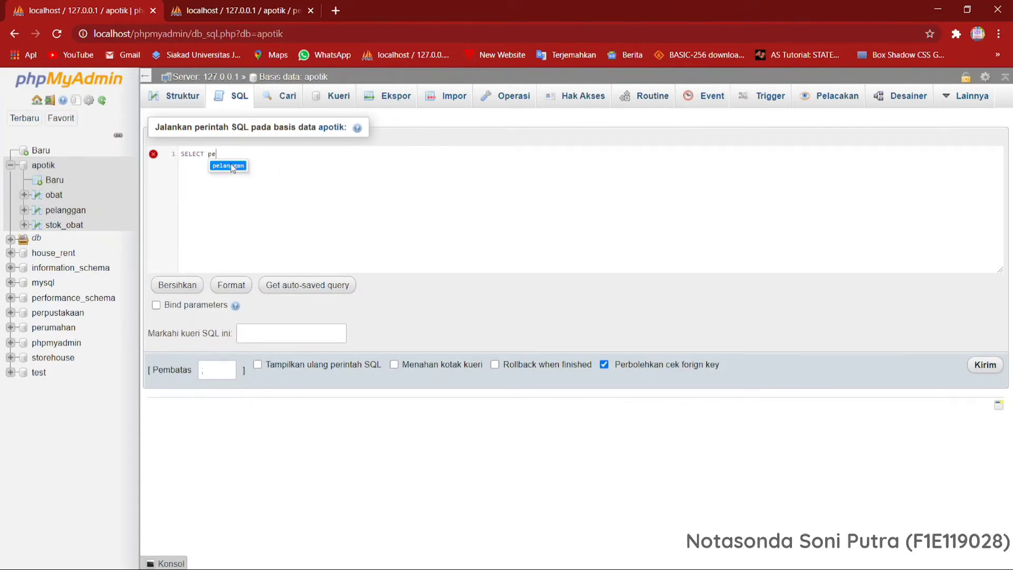
{"action": "left_click", "coordinate": [233, 168]}
{"action": "type", "text": ".id"}
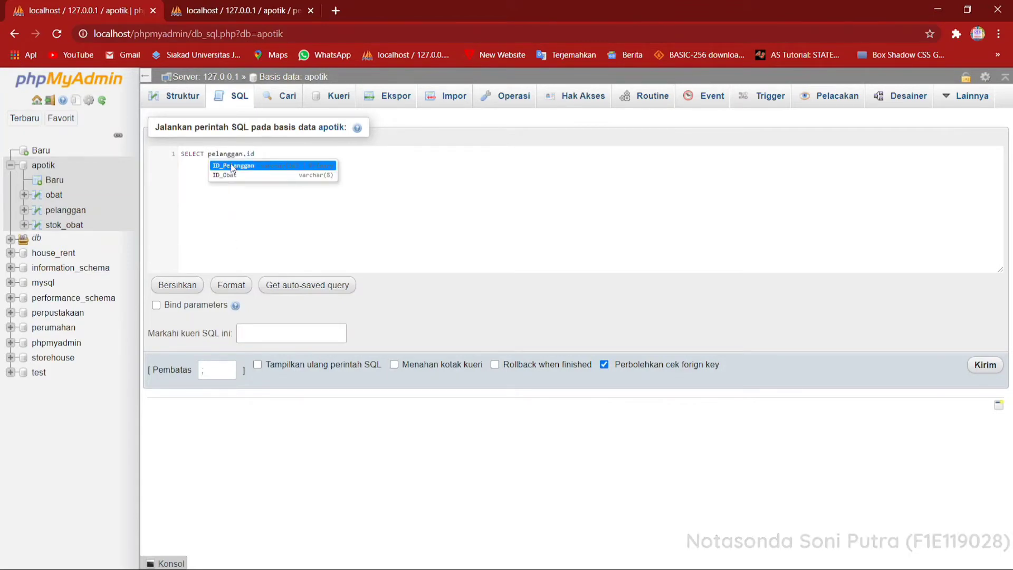
{"action": "type", "text": "_o"}
{"action": "left_click", "coordinate": [233, 168]}
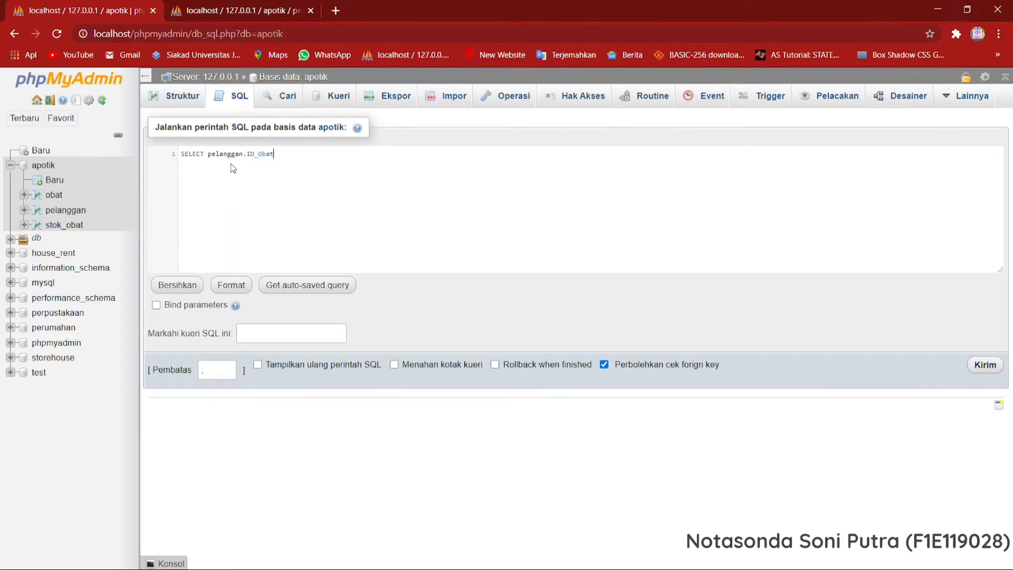
Add MAX(pelanggan.Jumlah_Pill) as the second selected column of the query.
{"action": "type", "text": ","}
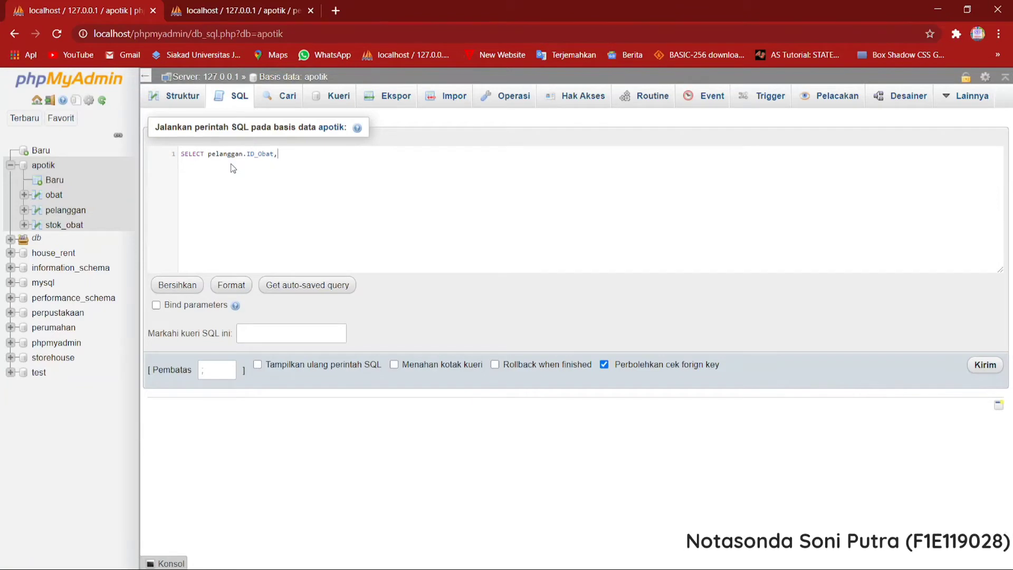
{"action": "type", "text": " m"}
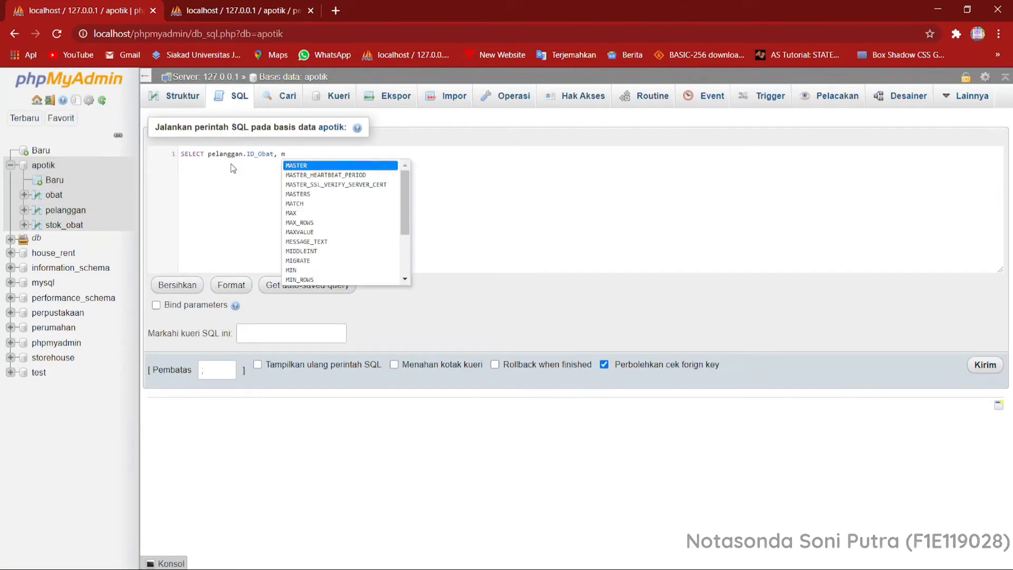
{"action": "type", "text": "ax"}
{"action": "key", "text": "Return"}
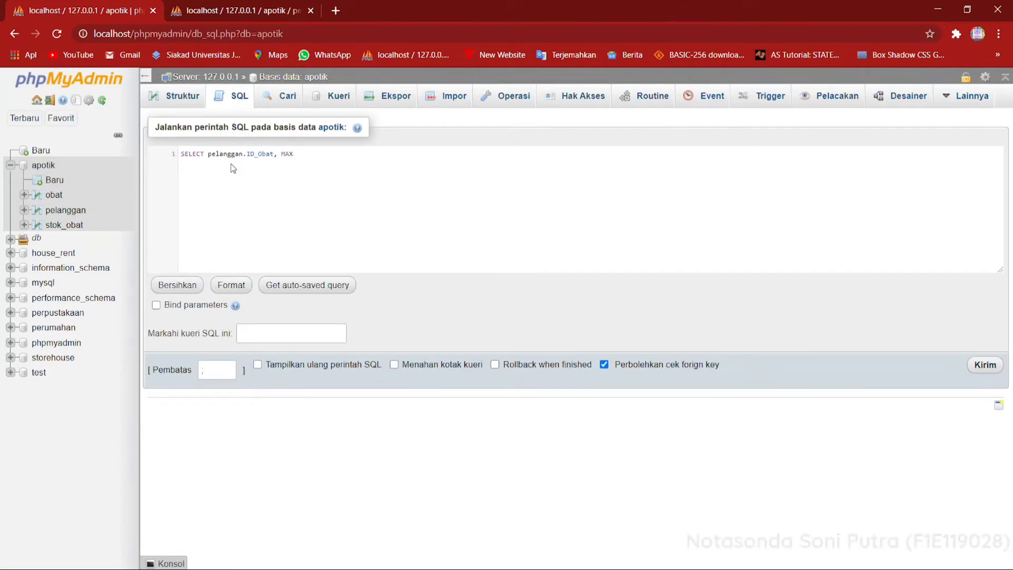
{"action": "type", "text": "(Jum"}
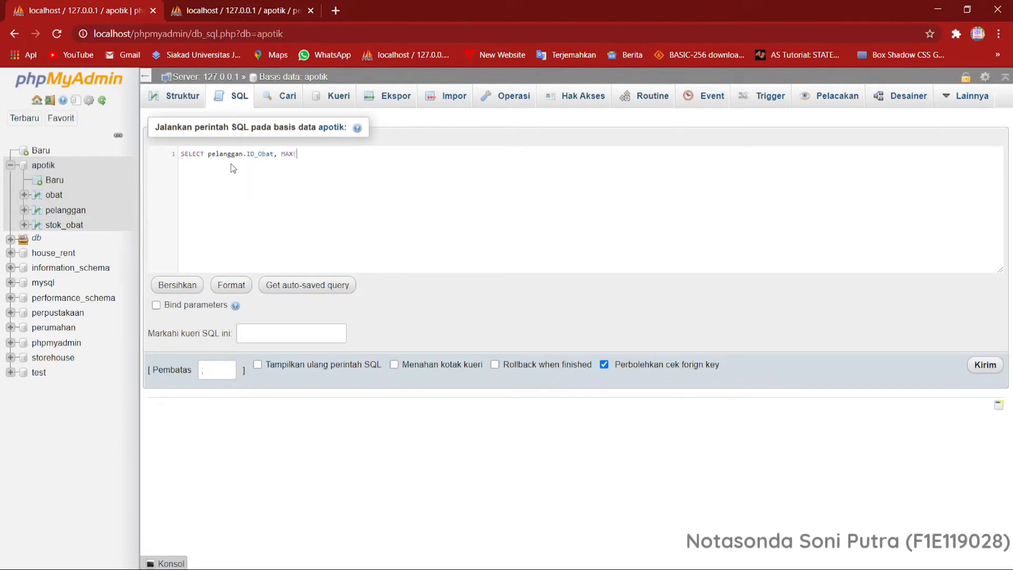
{"action": "key", "text": "BackSpace"}
{"action": "key", "text": "BackSpace"}
{"action": "key", "text": "BackSpace"}
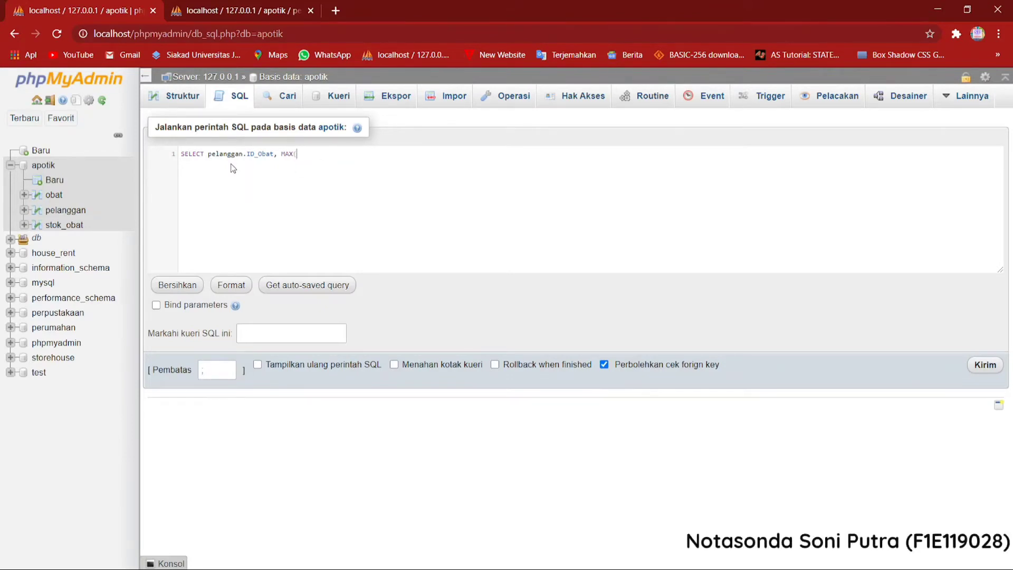
{"action": "type", "text": "pel"}
{"action": "key", "text": "Return"}
{"action": "type", "text": ".J"}
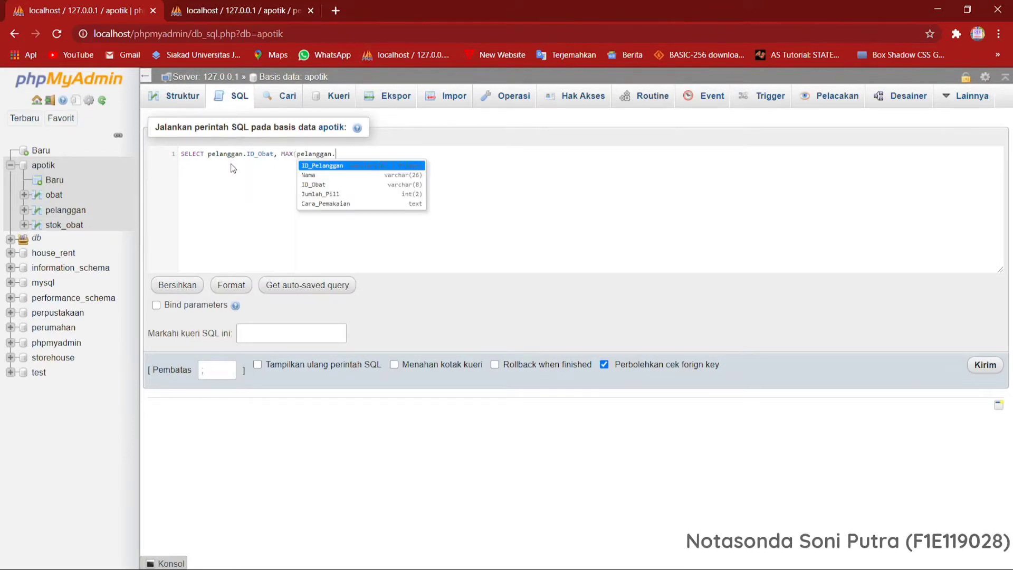
{"action": "key", "text": "Return"}
{"action": "type", "text": ")"}
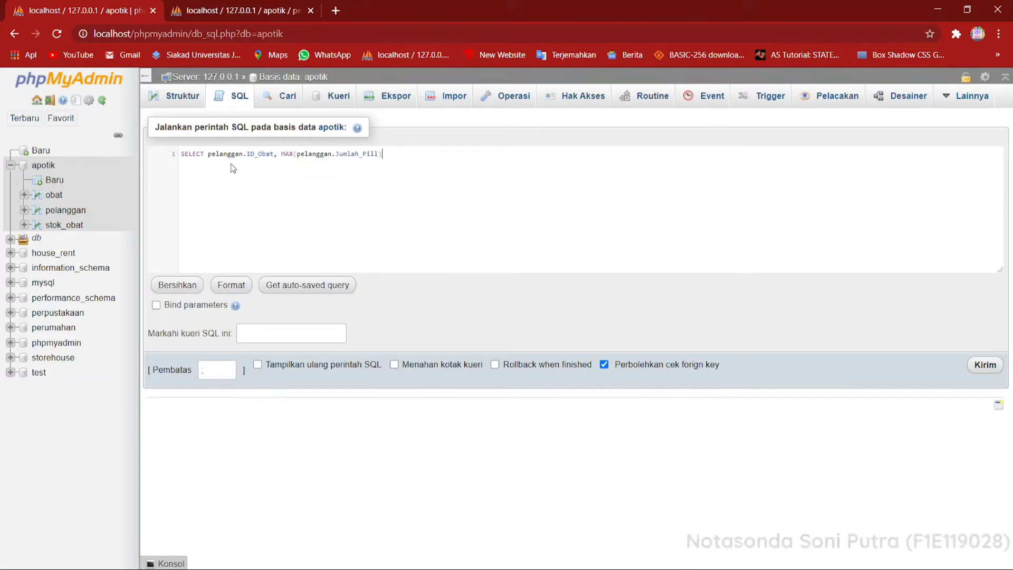
{"action": "type", "text": " A"}
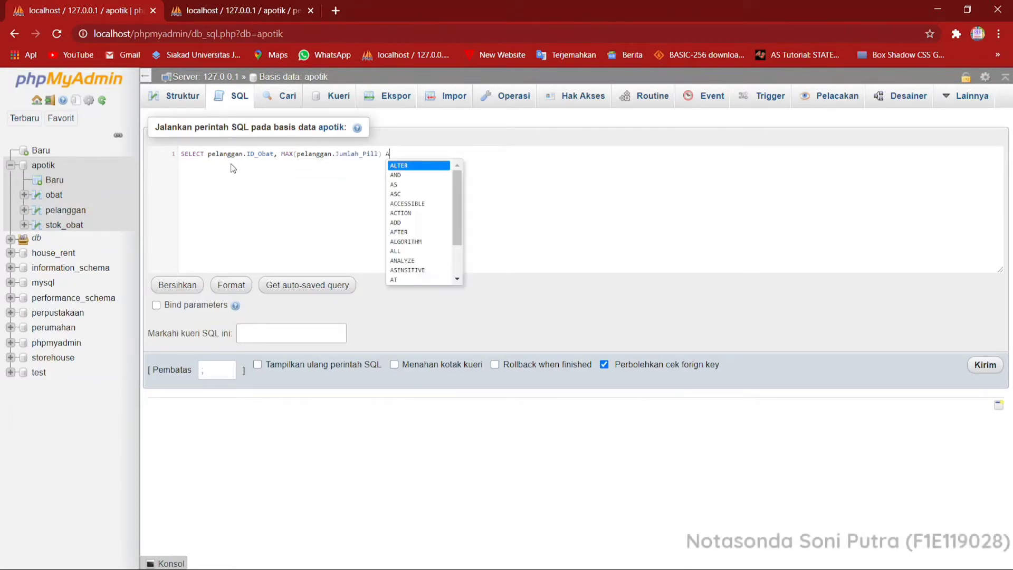
{"action": "type", "text": "S"}
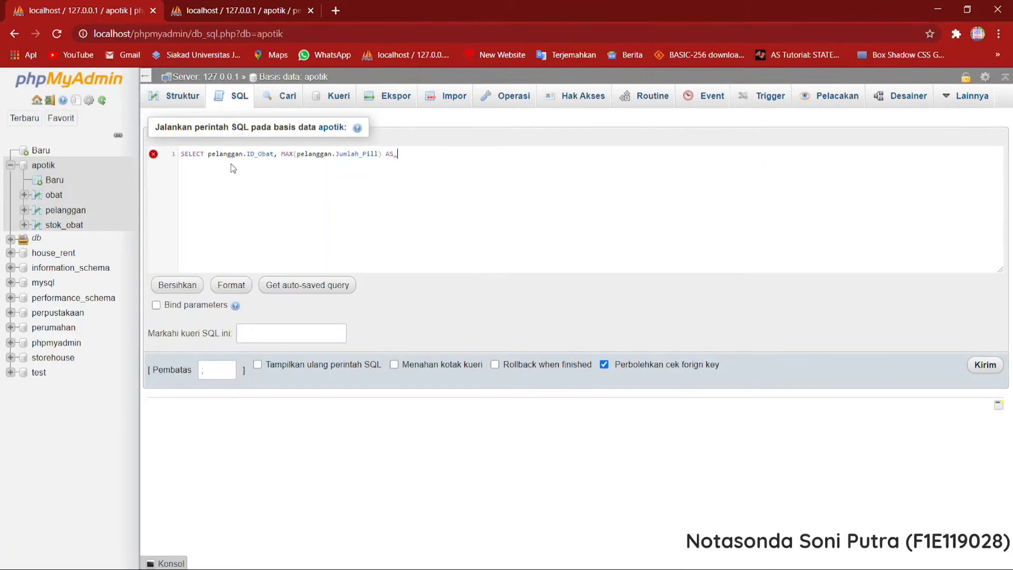
{"action": "type", "text": " JumlahM"}
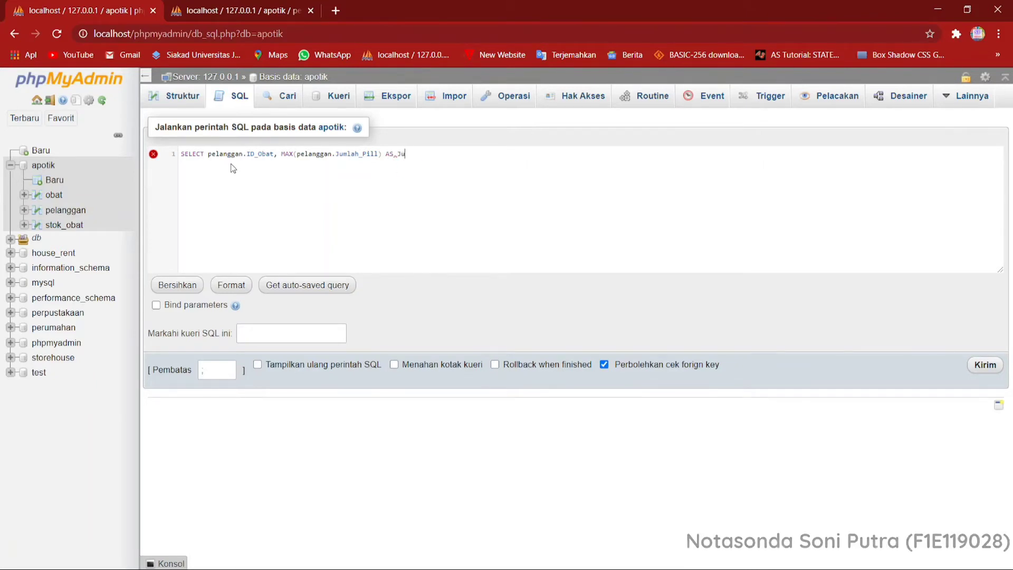
{"action": "type", "text": "a"}
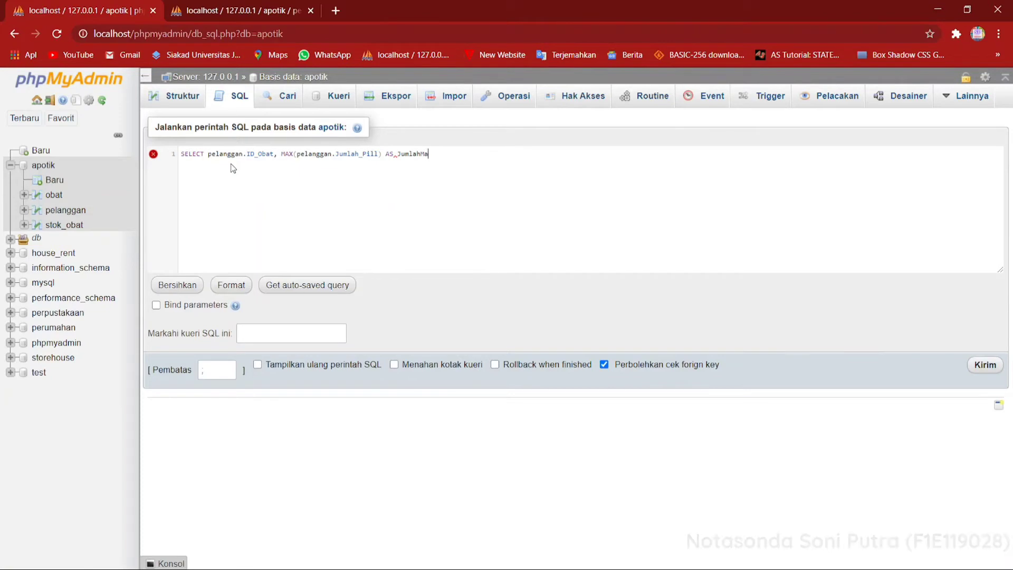
{"action": "type", "text": "ksimum "}
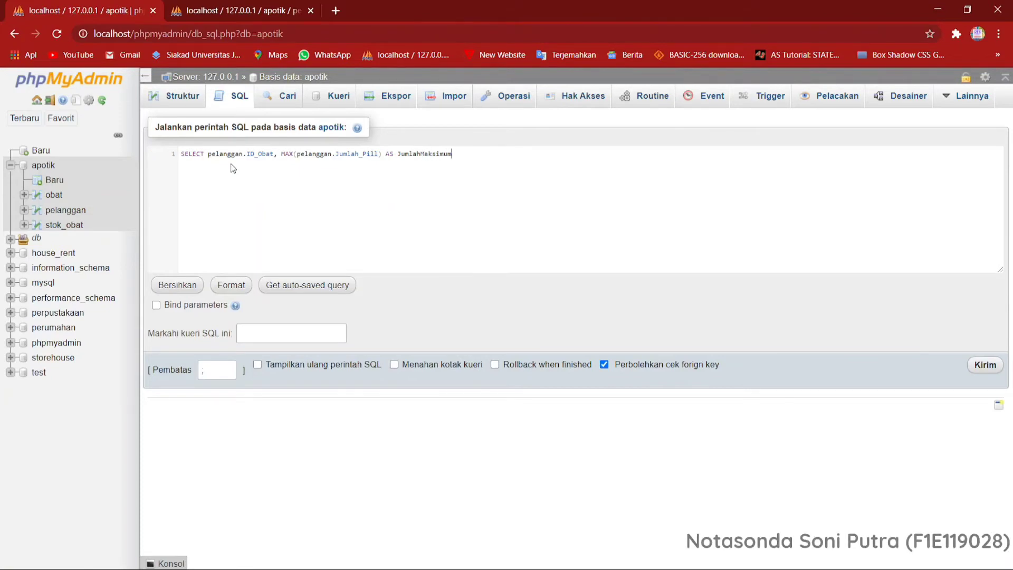
{"action": "type", "text": "FROM"}
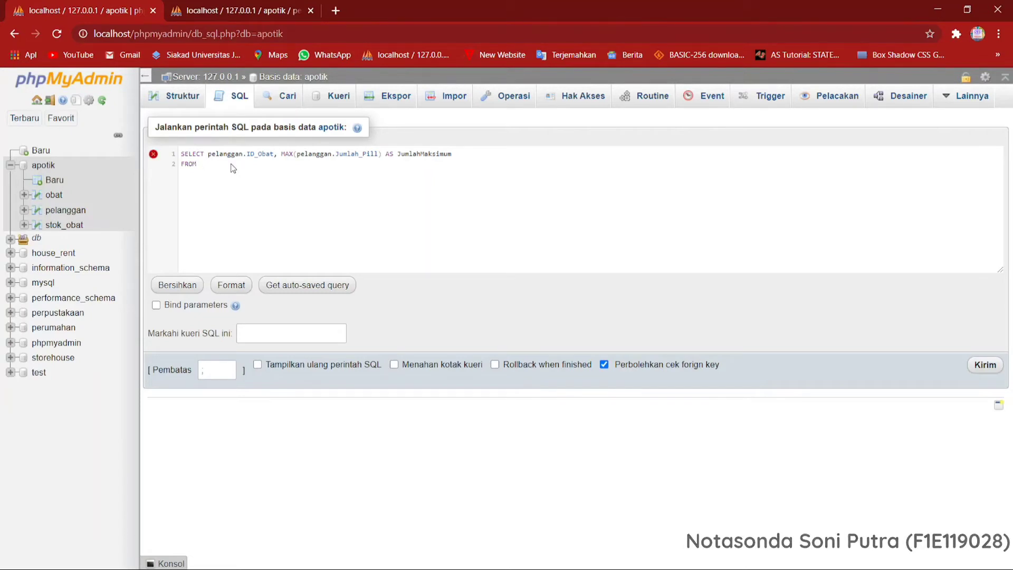
{"action": "type", "text": " pelanggan"}
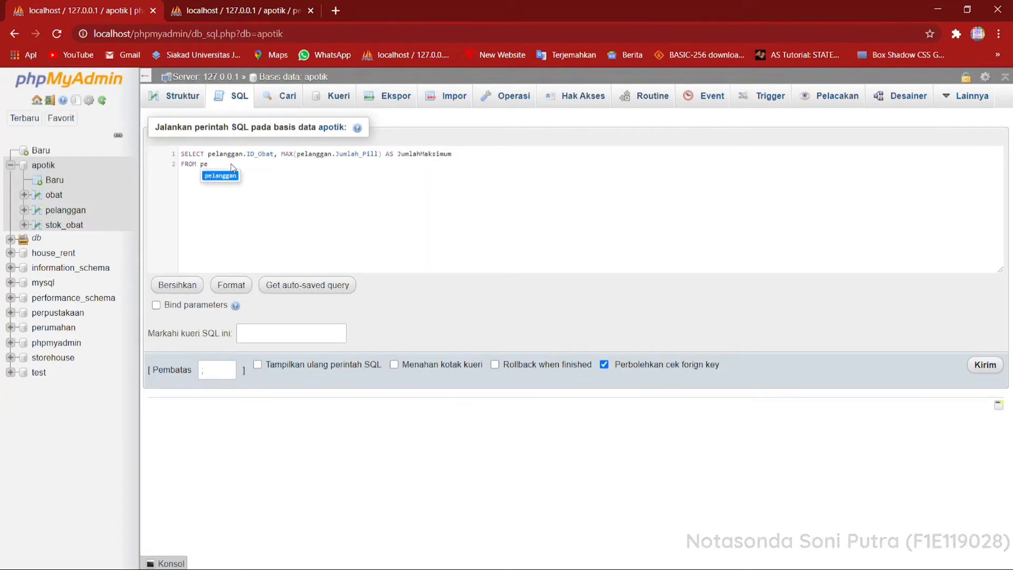
Give the MAX column the alias JumlahMaksimum, add FROM pelanggan on a second line, and run the query.
{"action": "left_click", "coordinate": [971, 363]}
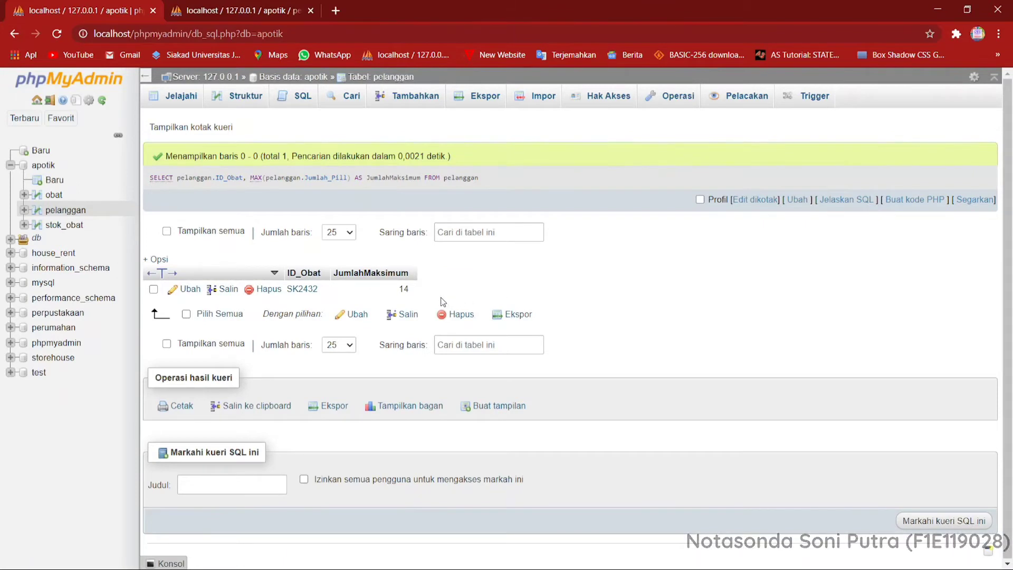
Open a blank SQL query on the apotik database and begin it with SELECT pelanggan.ID_Obat.
{"action": "left_click", "coordinate": [46, 165]}
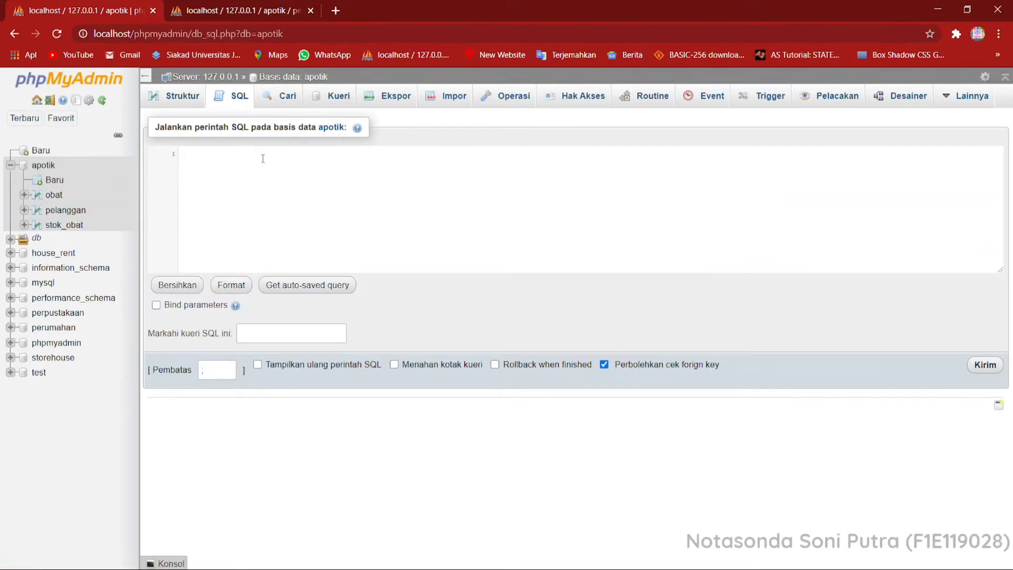
{"action": "left_click", "coordinate": [262, 159]}
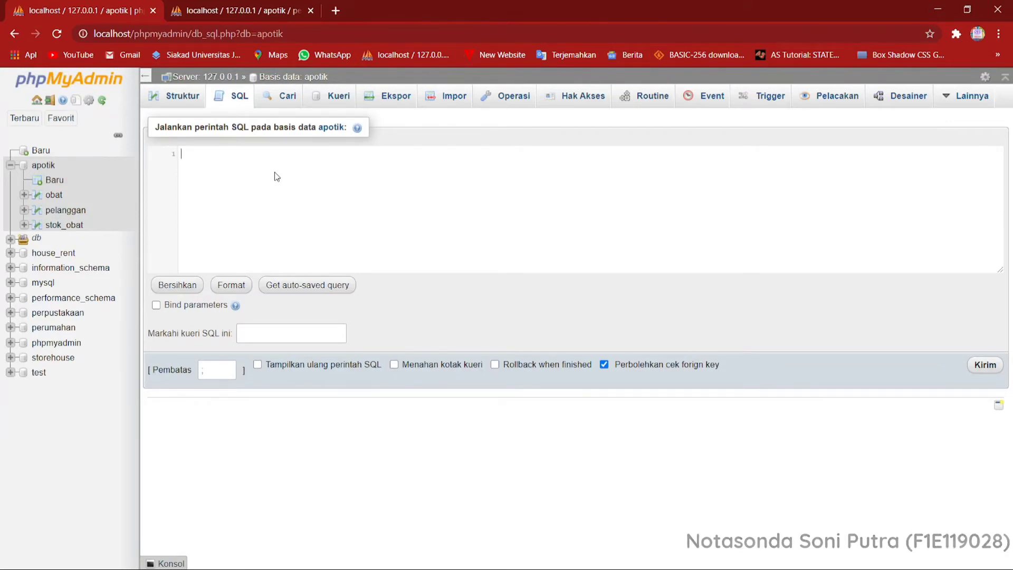
{"action": "type", "text": "SELECT"}
{"action": "key", "text": "Return"}
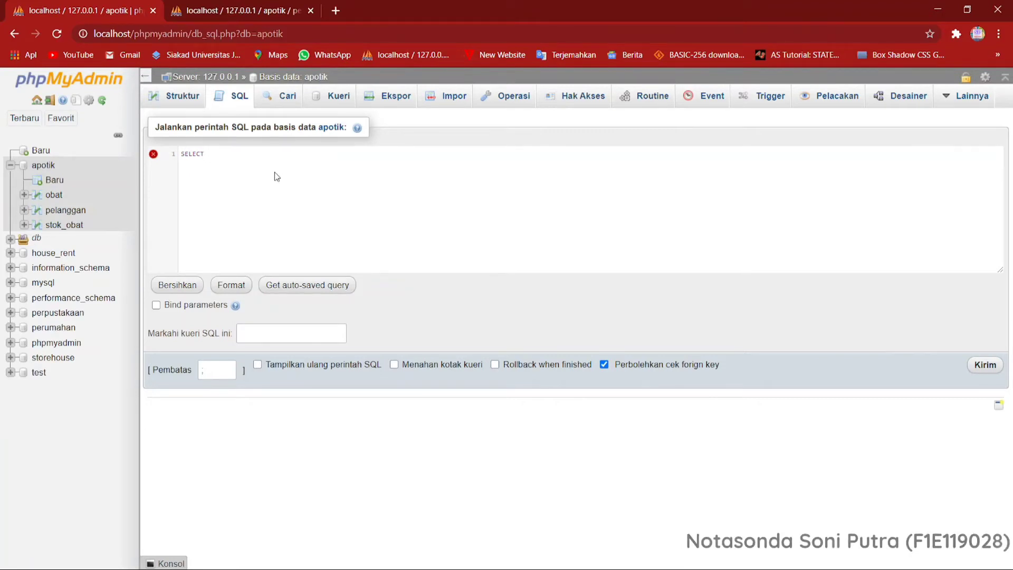
{"action": "type", "text": "pelanggan"}
{"action": "key", "text": "Return"}
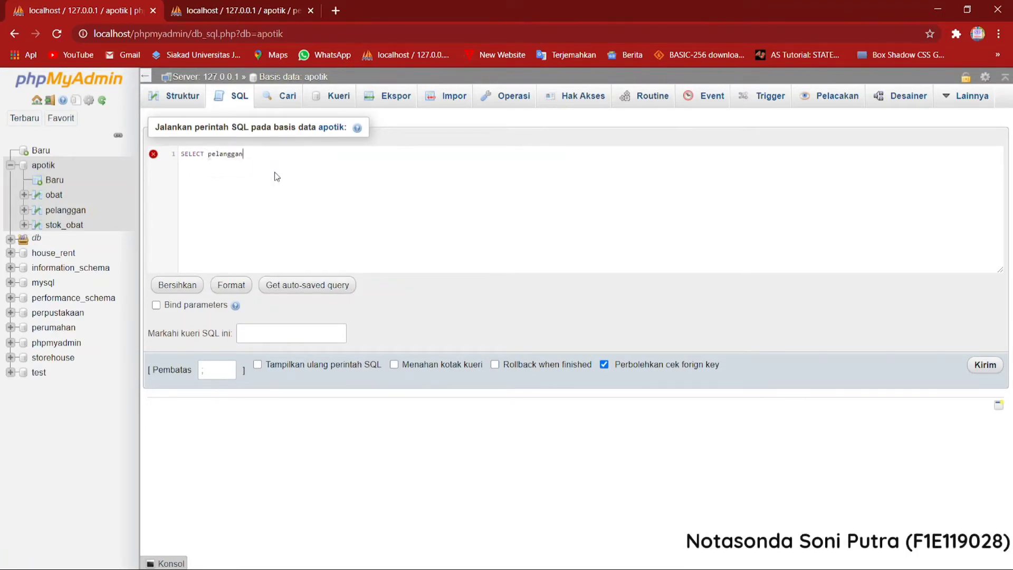
{"action": "type", "text": ".ID_Obat"}
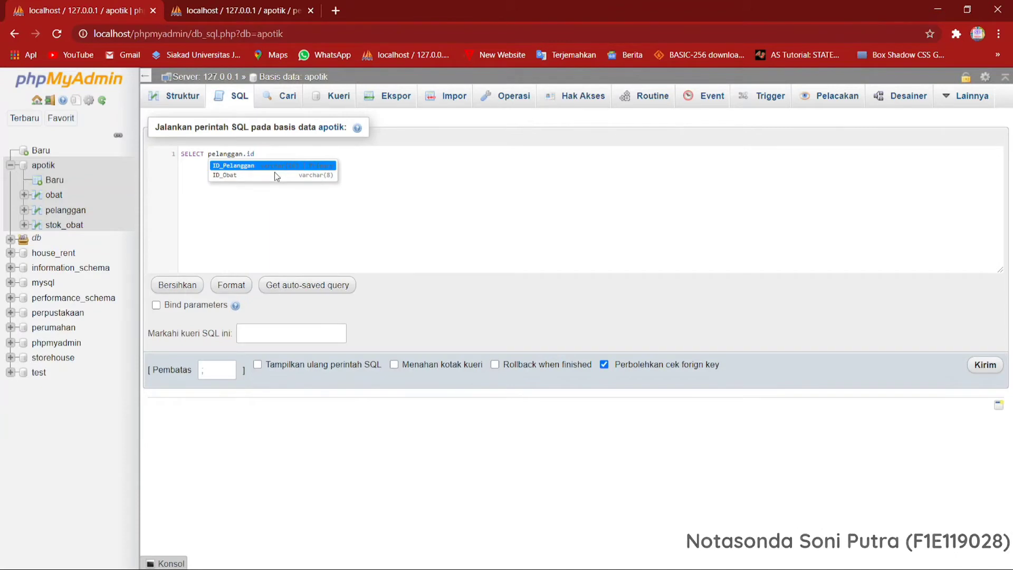
{"action": "key", "text": "Return"}
Add MIN(pelanggan.Jumlah_Pill) as the second selected column of the query.
{"action": "type", "text": ","}
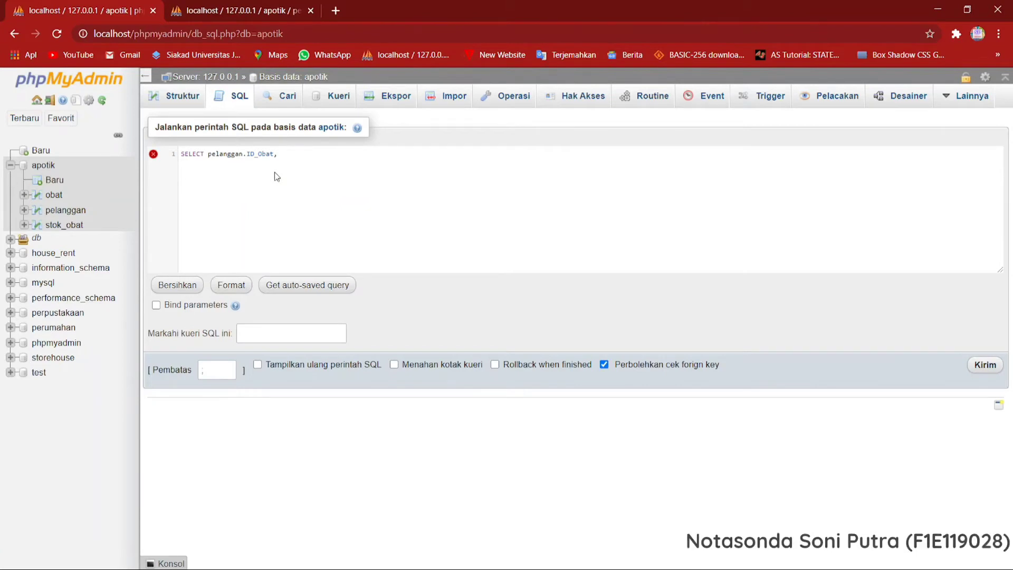
{"action": "type", "text": " MIN"}
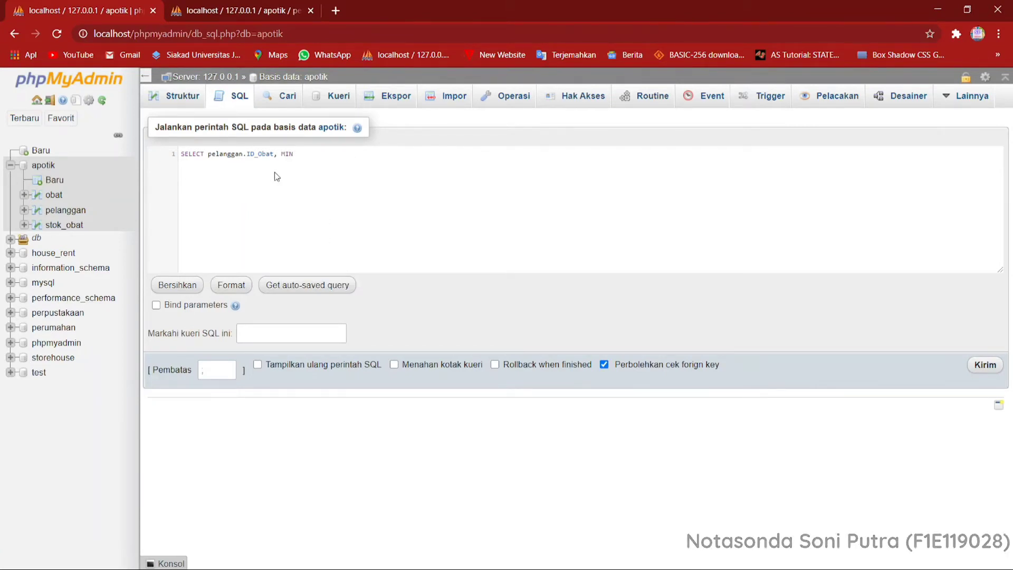
{"action": "type", "text": "("}
{"action": "type", "text": "pelanggan."}
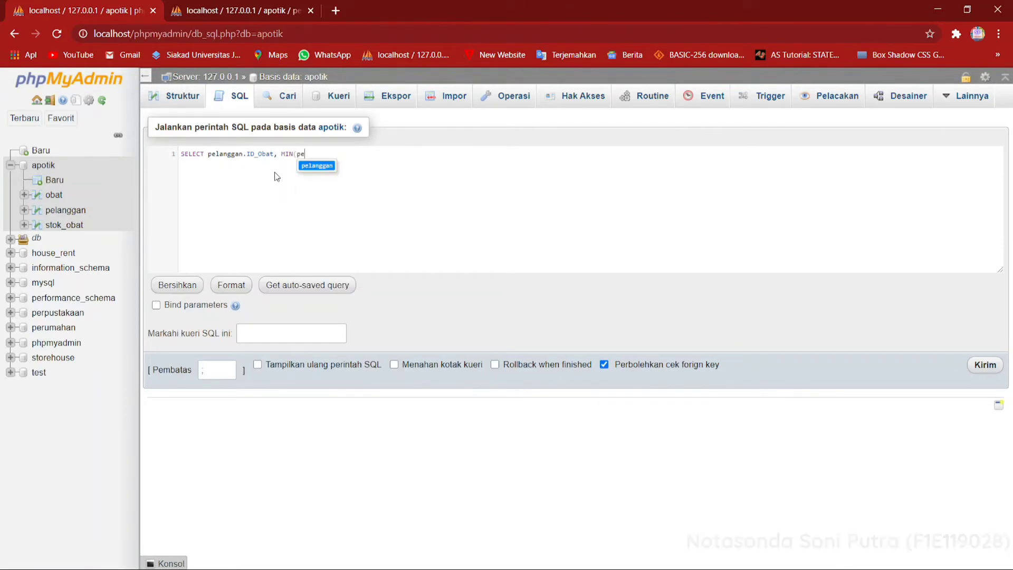
{"action": "type", "text": "Jumlah_Pill"}
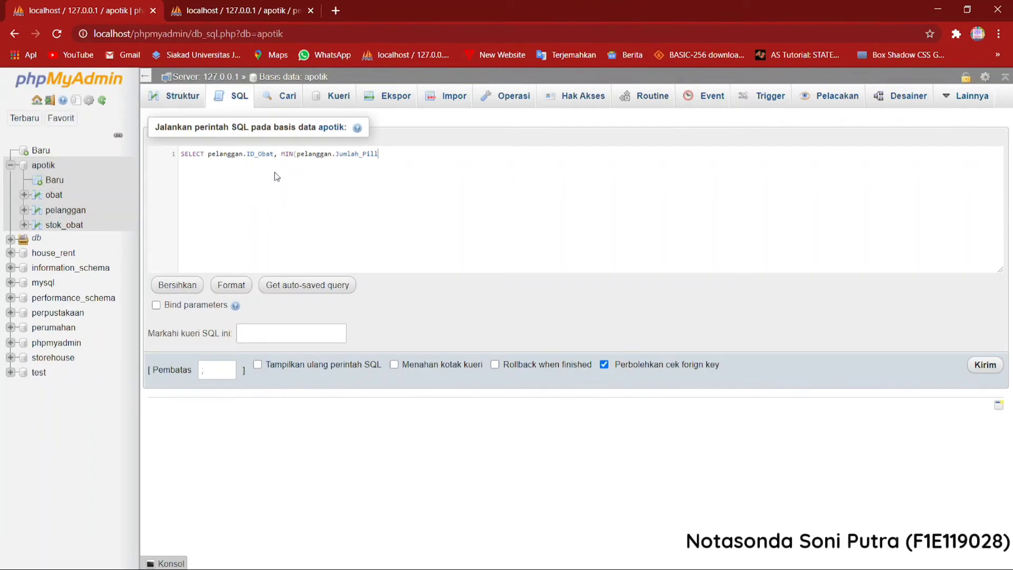
{"action": "type", "text": ")"}
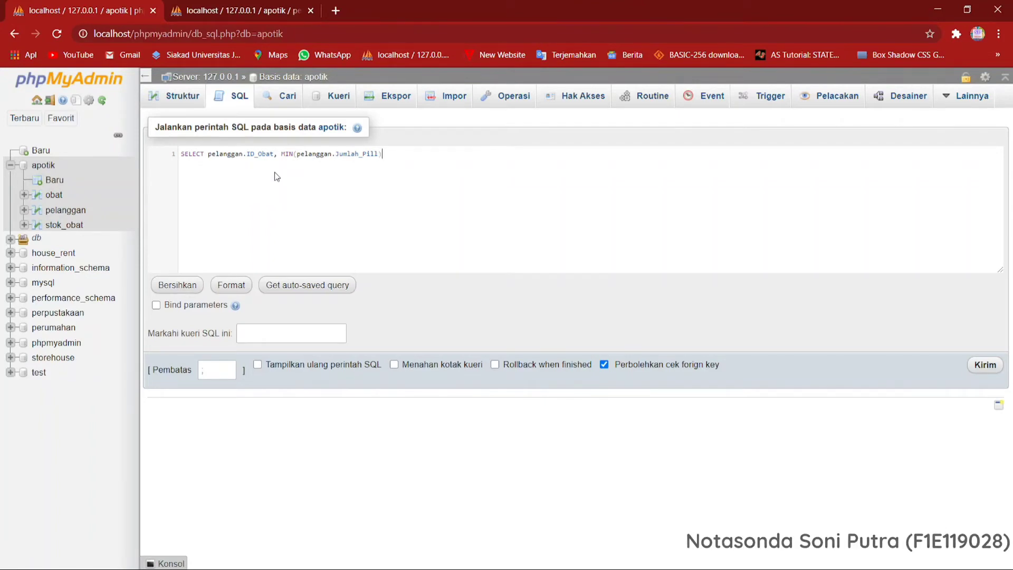
{"action": "type", "text": " AS"}
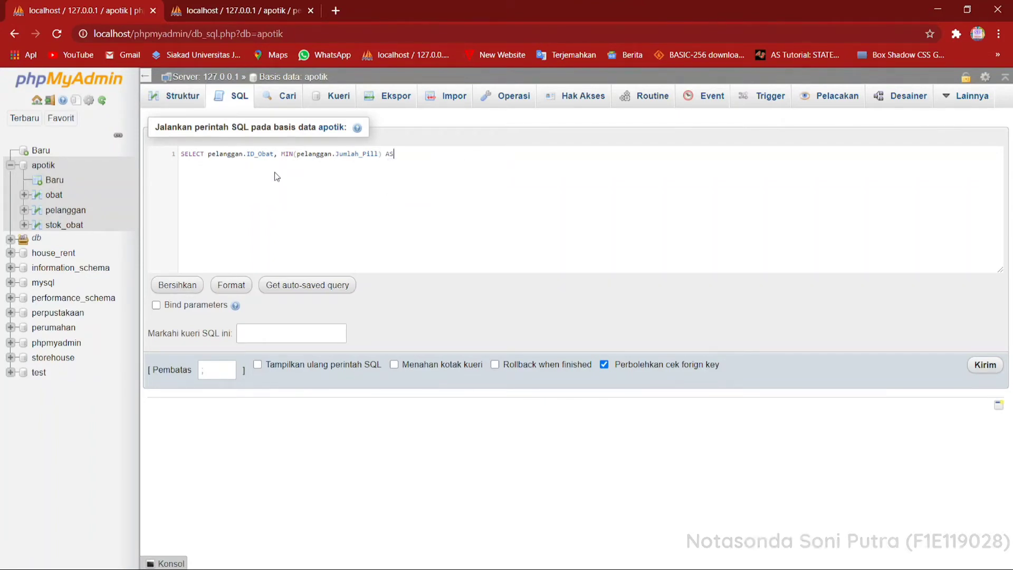
{"action": "type", "text": " N"}
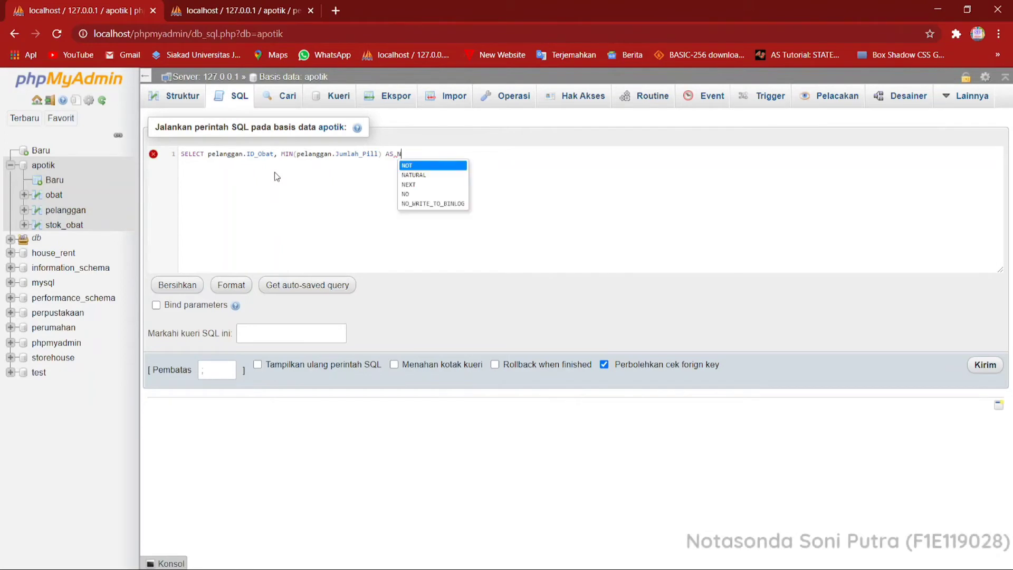
{"action": "type", "text": "ilaiMinimu"}
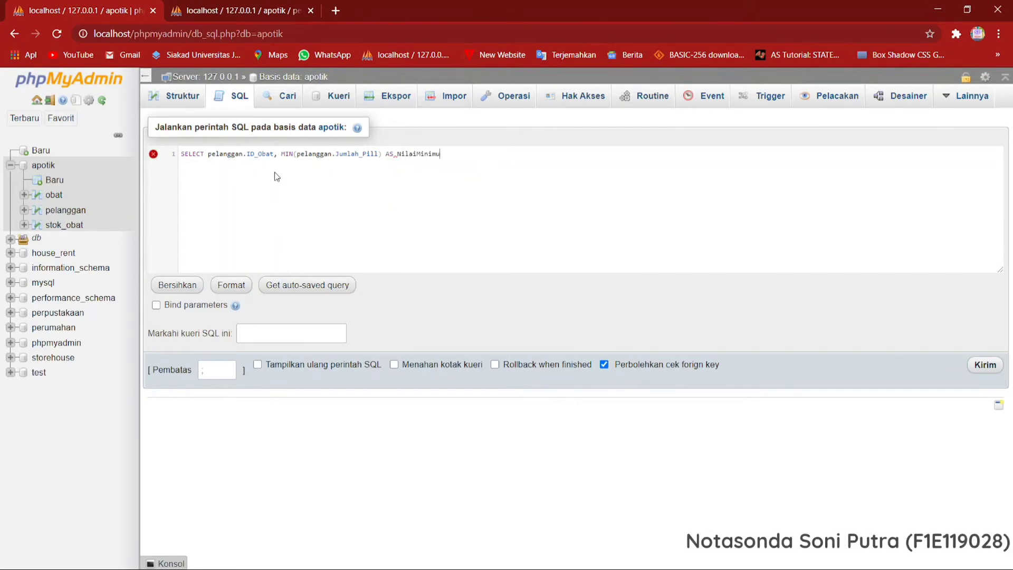
Give the MIN column the alias MinimumPill.
{"action": "key", "text": "BackSpace"}
{"action": "key", "text": "BackSpace"}
{"action": "key", "text": "BackSpace"}
{"action": "key", "text": "BackSpace"}
{"action": "key", "text": "BackSpace"}
{"action": "key", "text": "BackSpace"}
{"action": "key", "text": "BackSpace"}
{"action": "key", "text": "BackSpace"}
{"action": "key", "text": "BackSpace"}
{"action": "key", "text": "BackSpace"}
{"action": "key", "text": "BackSpace"}
{"action": "type", "text": "MinimumPill"}
Add FROM pelanggan on a second line and run the minimum query.
{"action": "key", "text": "Return"}
{"action": "type", "text": "FROM"}
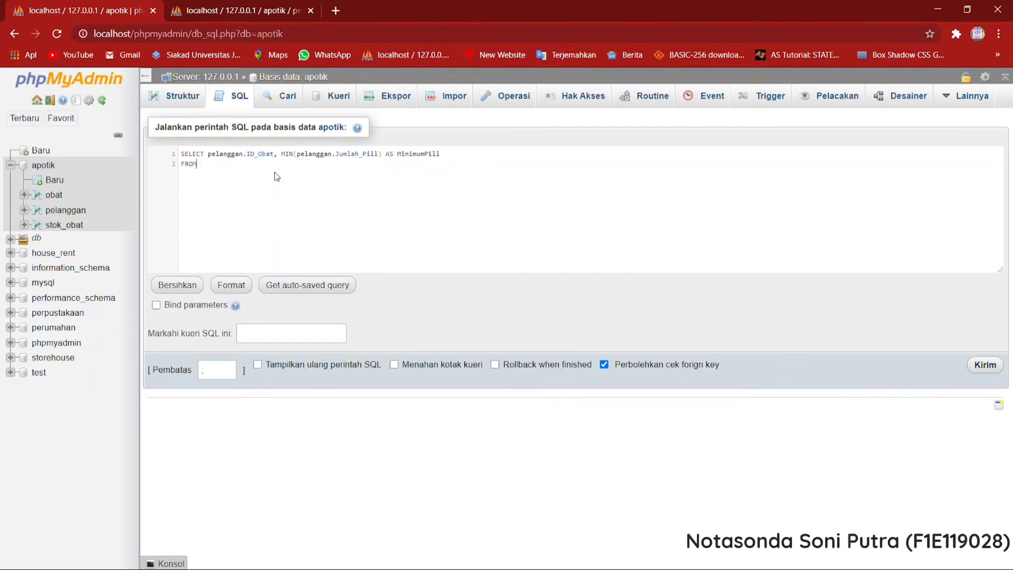
{"action": "type", "text": " pelanggan"}
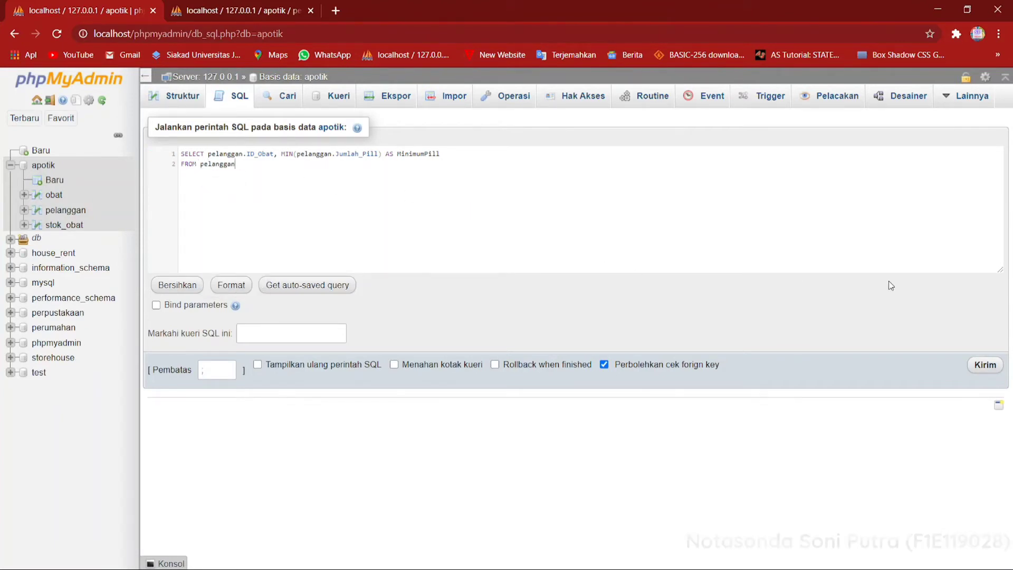
{"action": "left_click", "coordinate": [978, 366]}
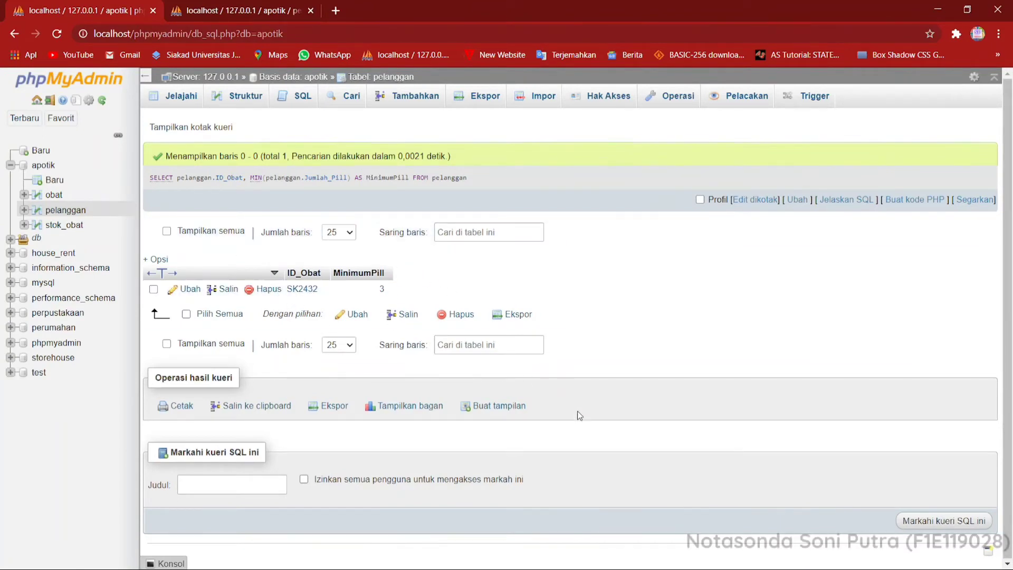
{"action": "mouse_move", "coordinate": [465, 567]}
{"action": "left_click", "coordinate": [336, 564]}
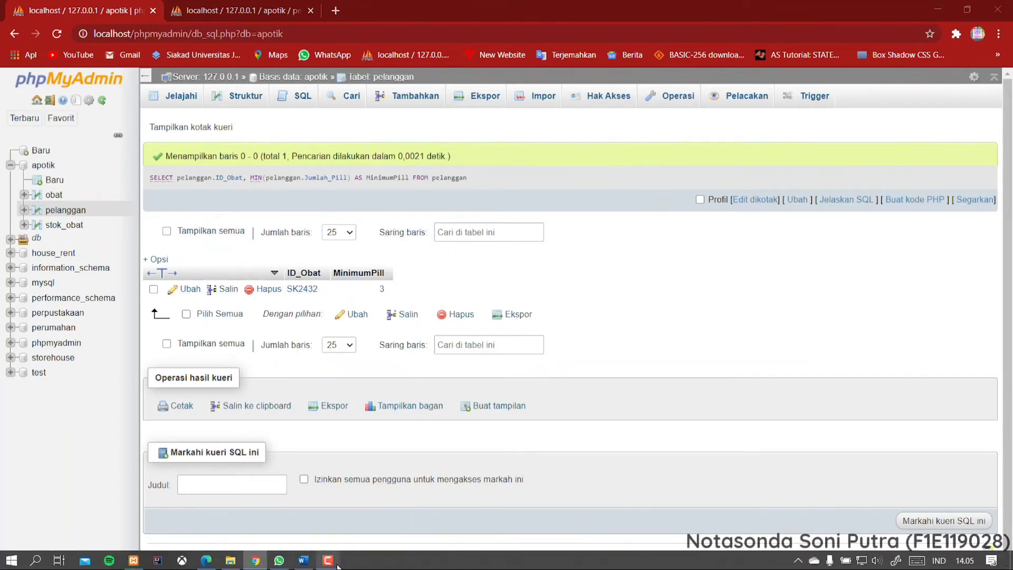
{"action": "left_click", "coordinate": [905, 534]}
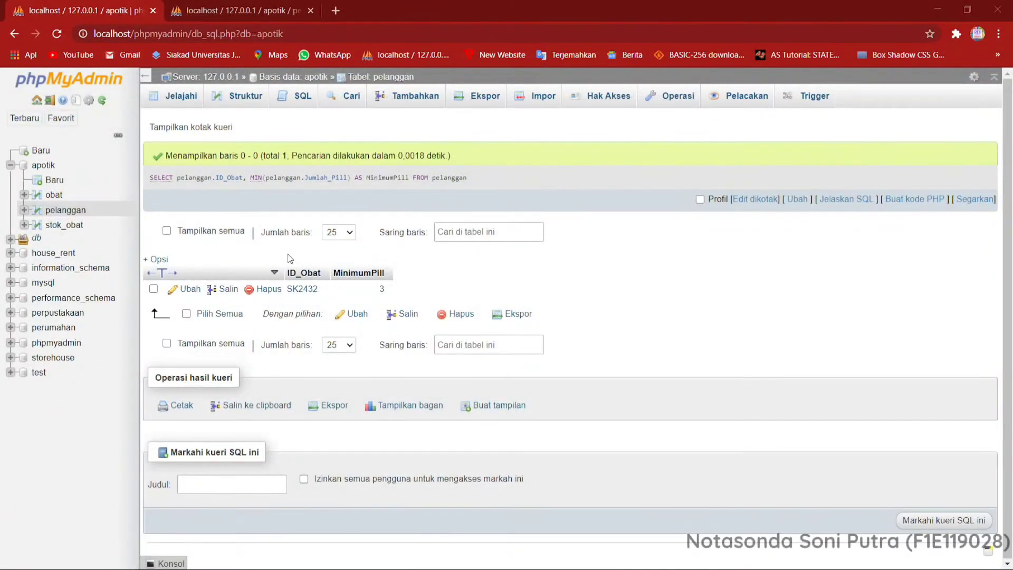
Start a new SQL query on the apotik database with SELECT SUM(stok_obat.Jumlah_Obat_Pill).
{"action": "left_click", "coordinate": [41, 169]}
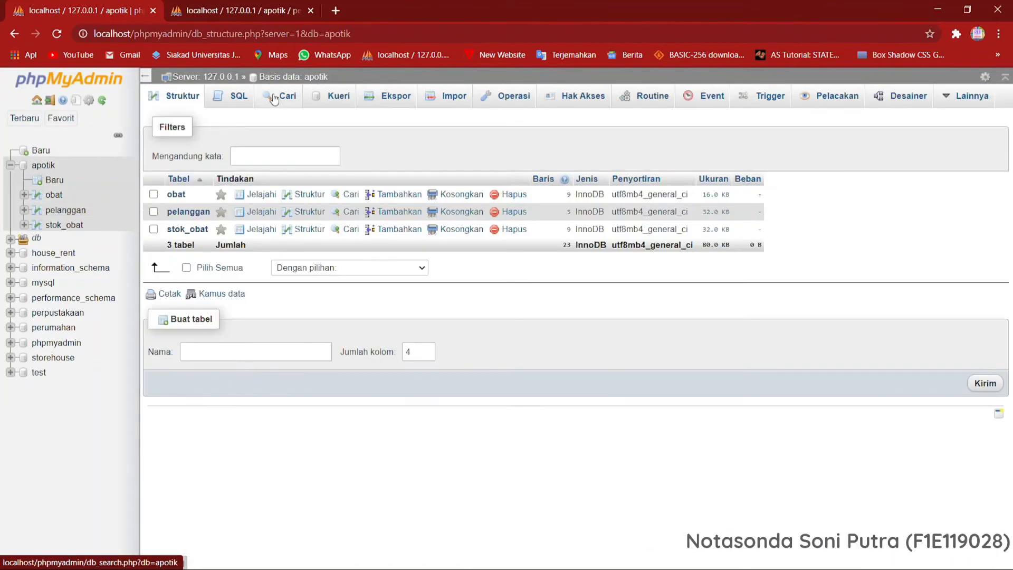
{"action": "left_click", "coordinate": [239, 98]}
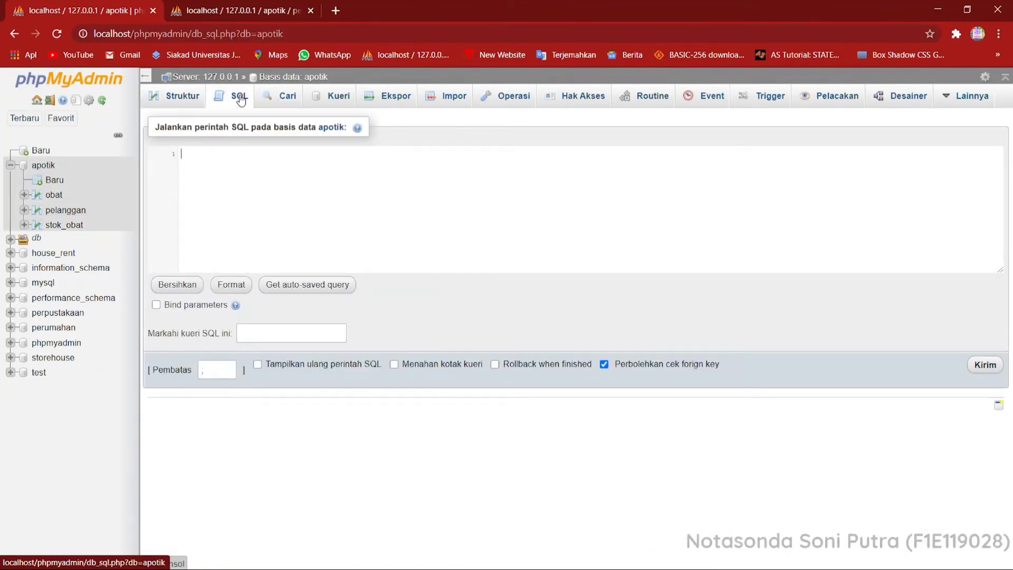
{"action": "type", "text": "SELECT"}
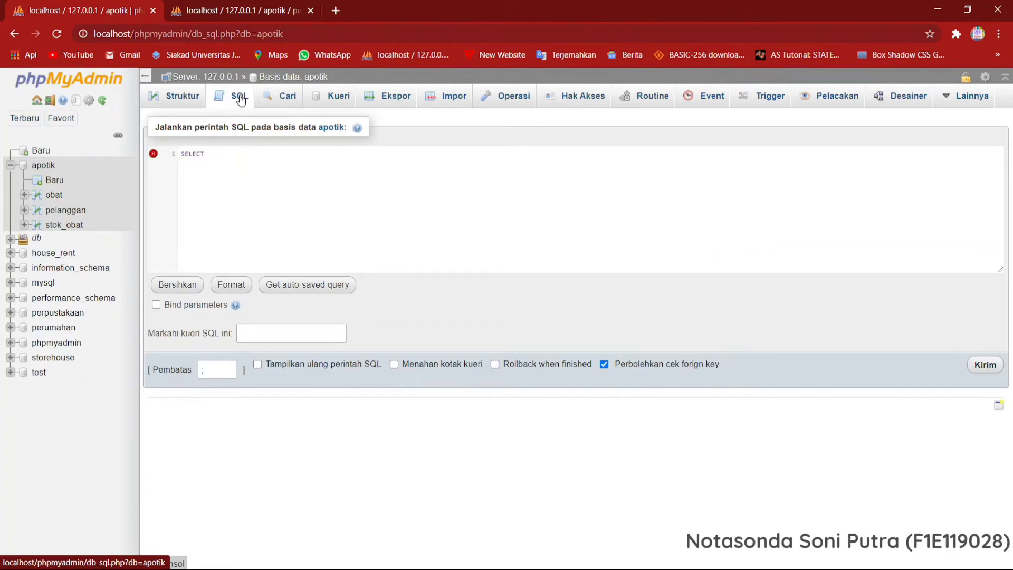
{"action": "type", "text": " sum"}
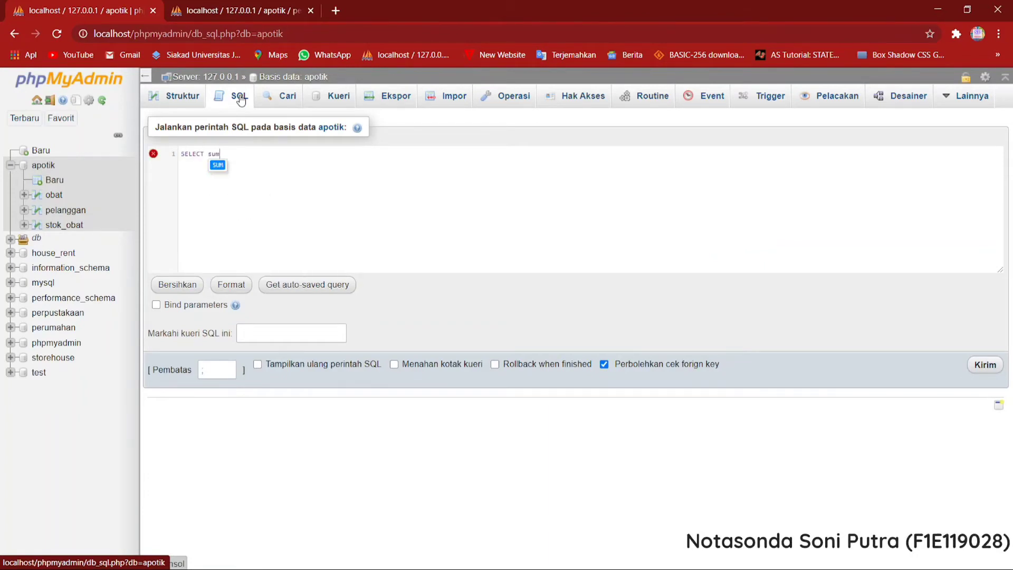
{"action": "key", "text": "Return"}
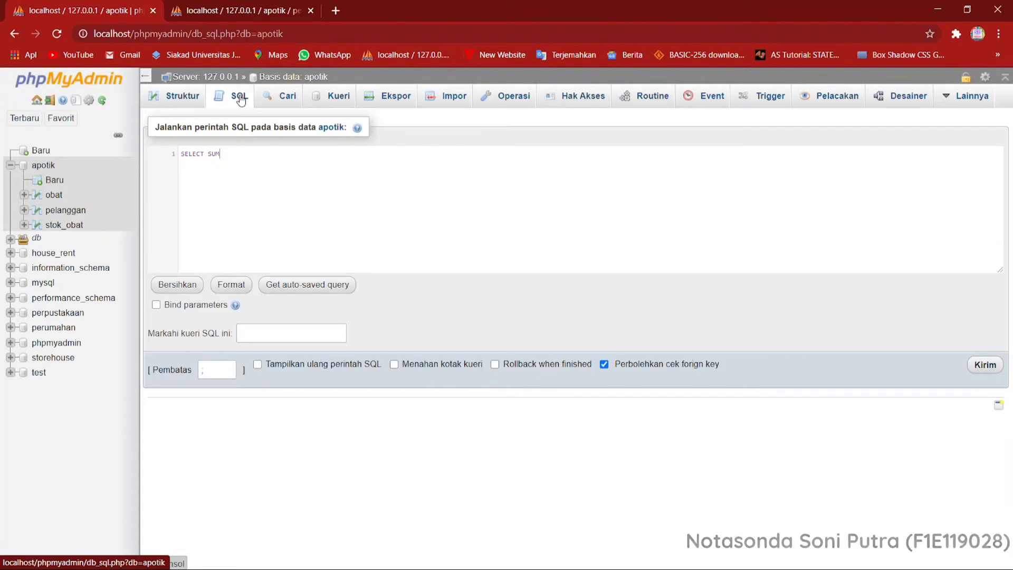
{"action": "type", "text": "(s"}
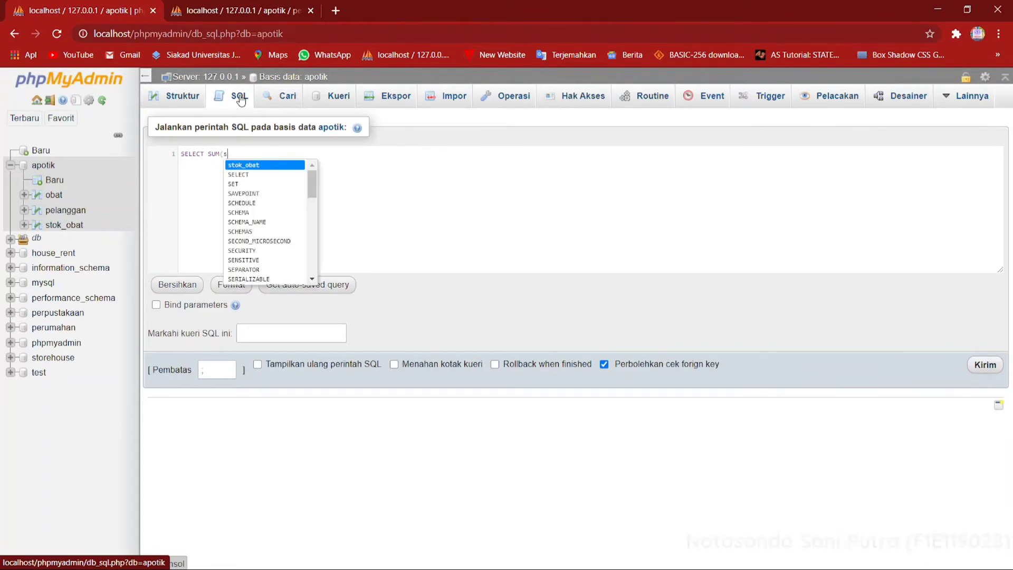
{"action": "key", "text": "Return"}
{"action": "type", "text": "."}
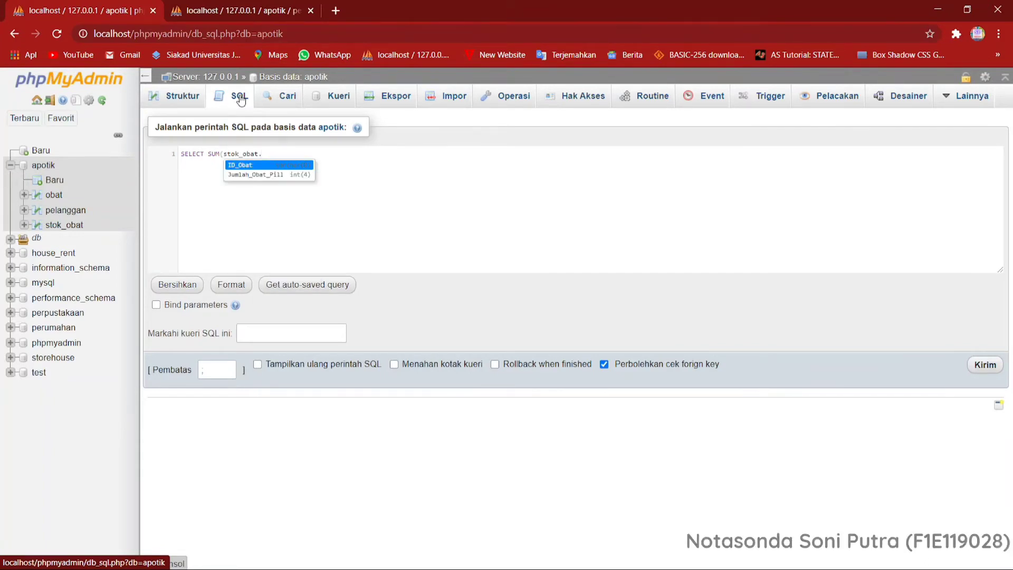
{"action": "key", "text": "Down"}
{"action": "key", "text": "Return"}
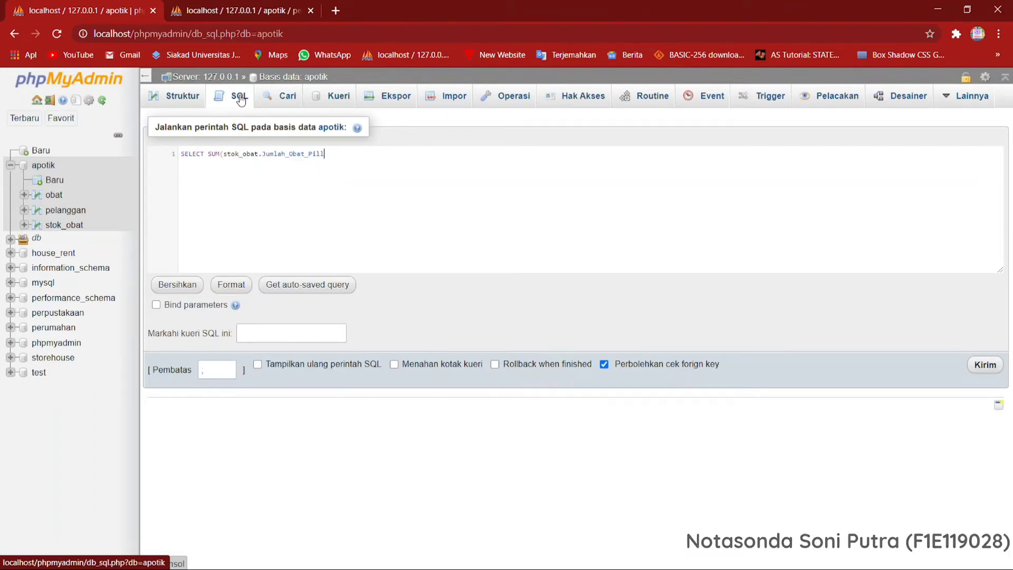
{"action": "type", "text": ") FROM"}
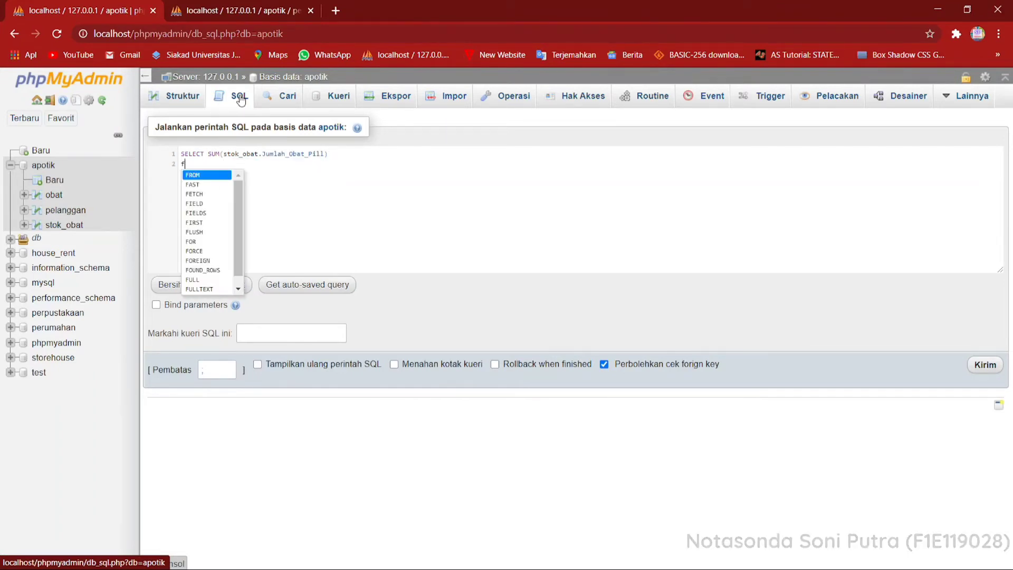
{"action": "type", "text": " stok_obat"}
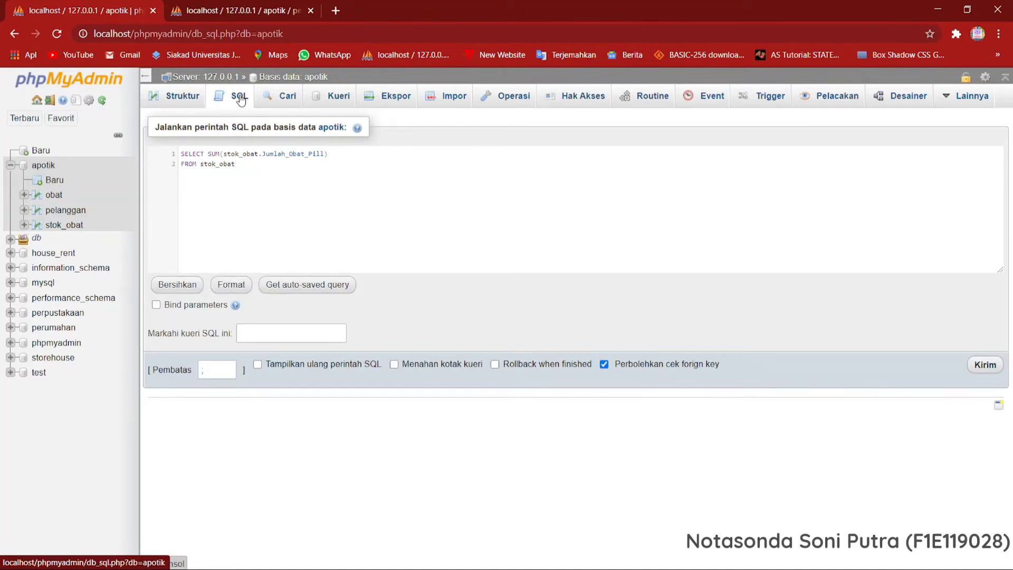
Add FROM stok_obat on a second line and run the sum query.
{"action": "left_click", "coordinate": [973, 372]}
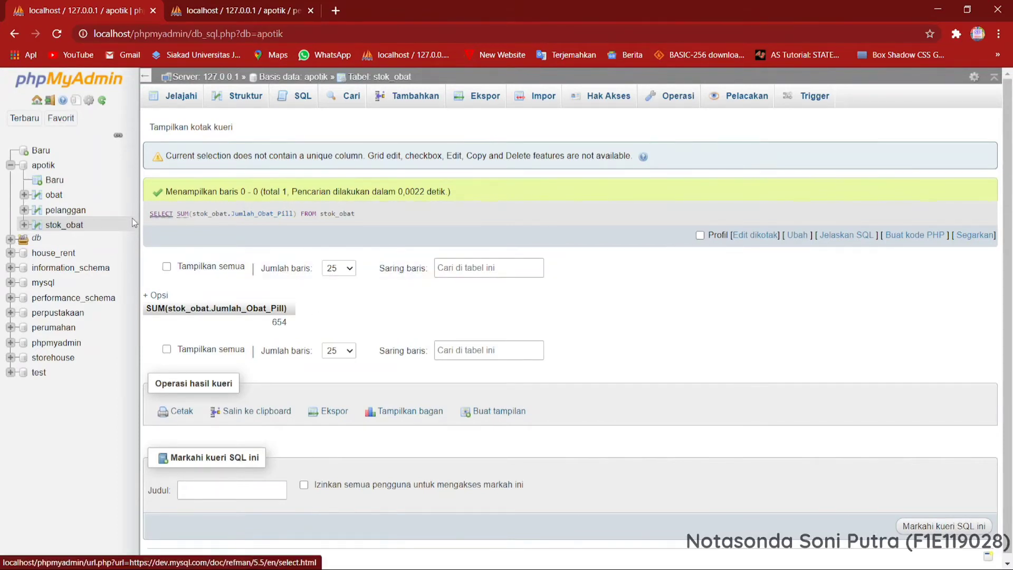
Start another SQL query on the apotik database with SELECT stok_obat.ID_Obat.
{"action": "left_click", "coordinate": [50, 163]}
{"action": "left_click", "coordinate": [248, 100]}
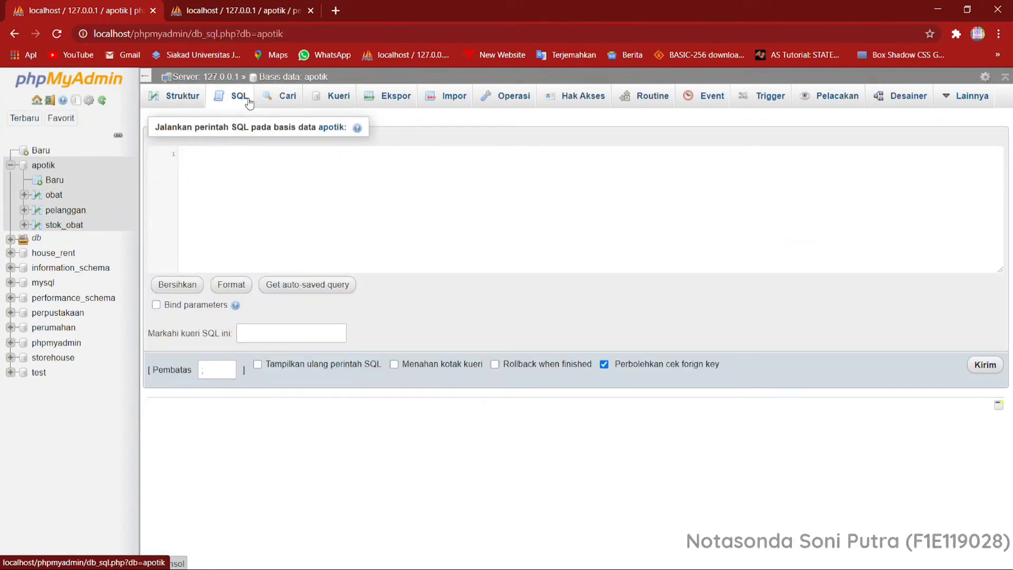
{"action": "type", "text": "se"}
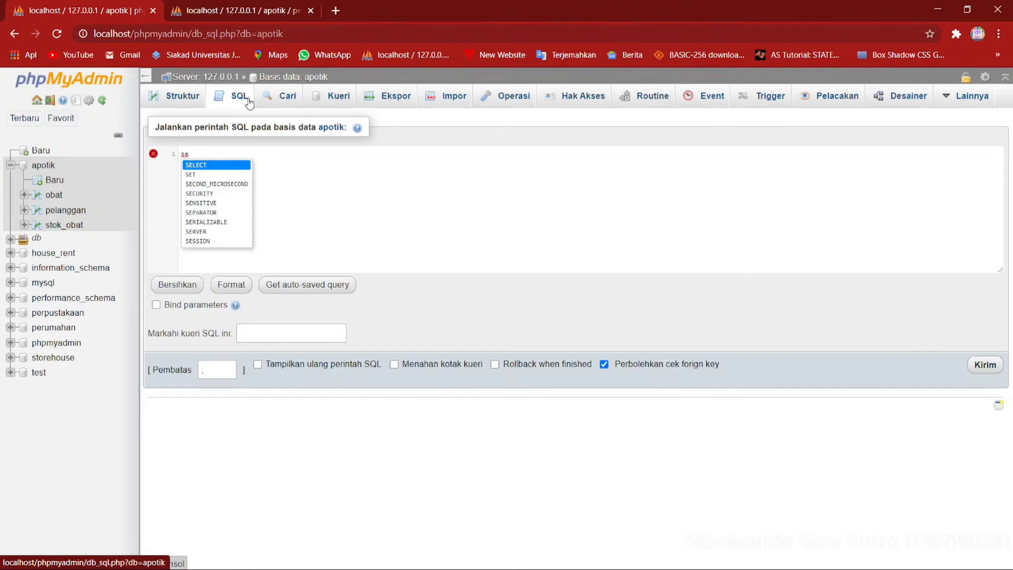
{"action": "key", "text": "Return"}
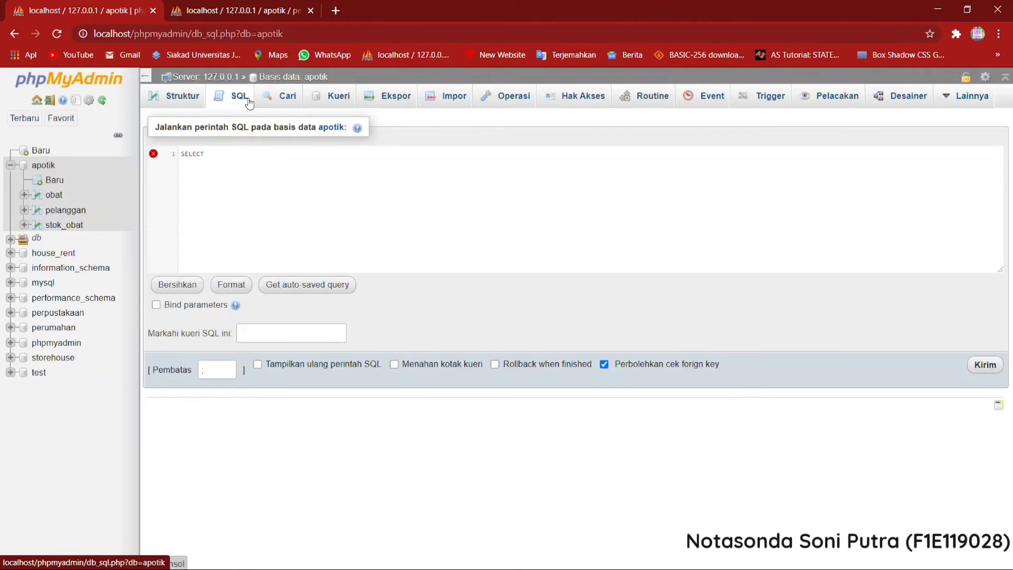
{"action": "type", "text": "stok_obat"}
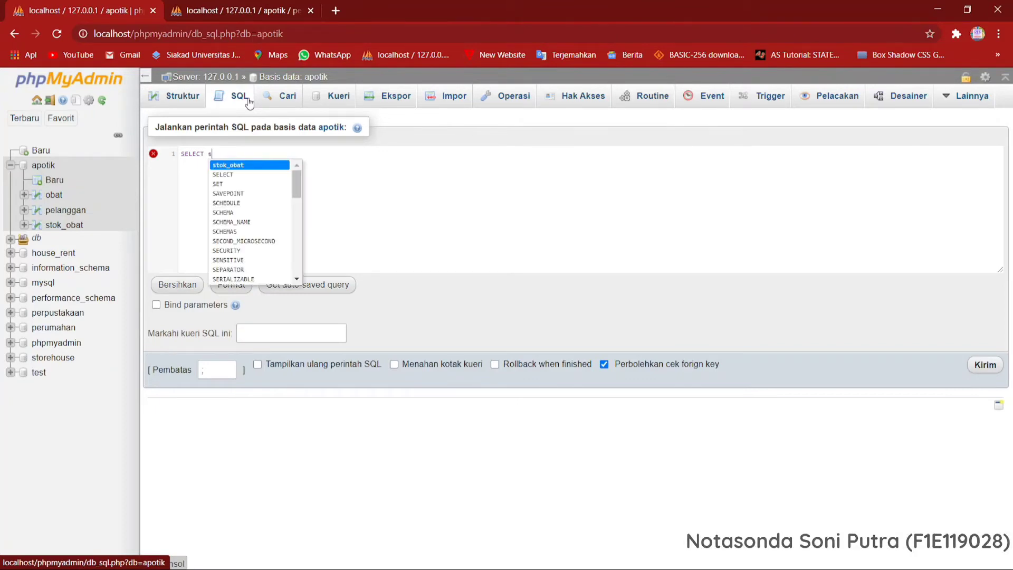
{"action": "key", "text": "Return"}
{"action": "type", "text": "."}
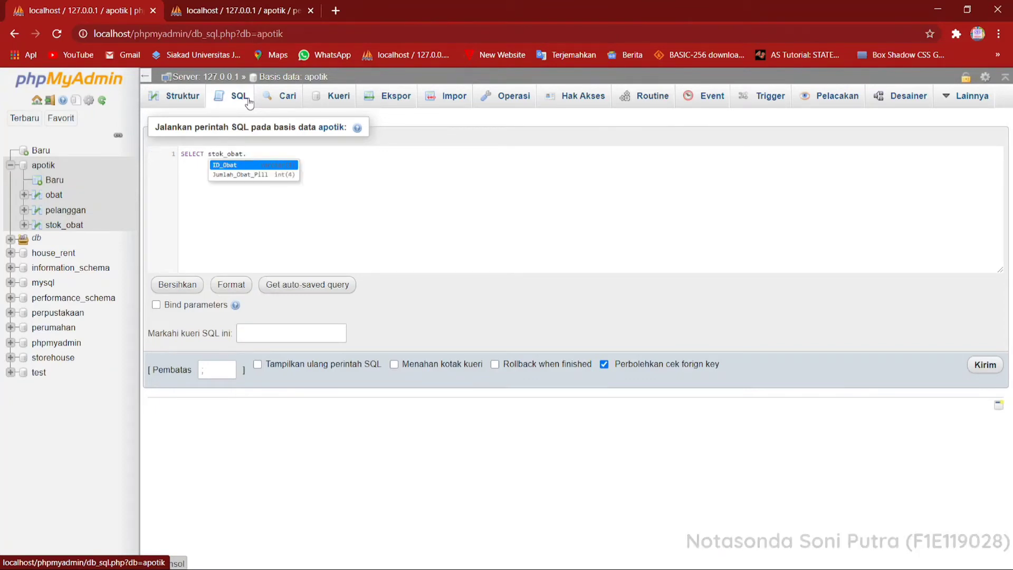
{"action": "key", "text": "Return"}
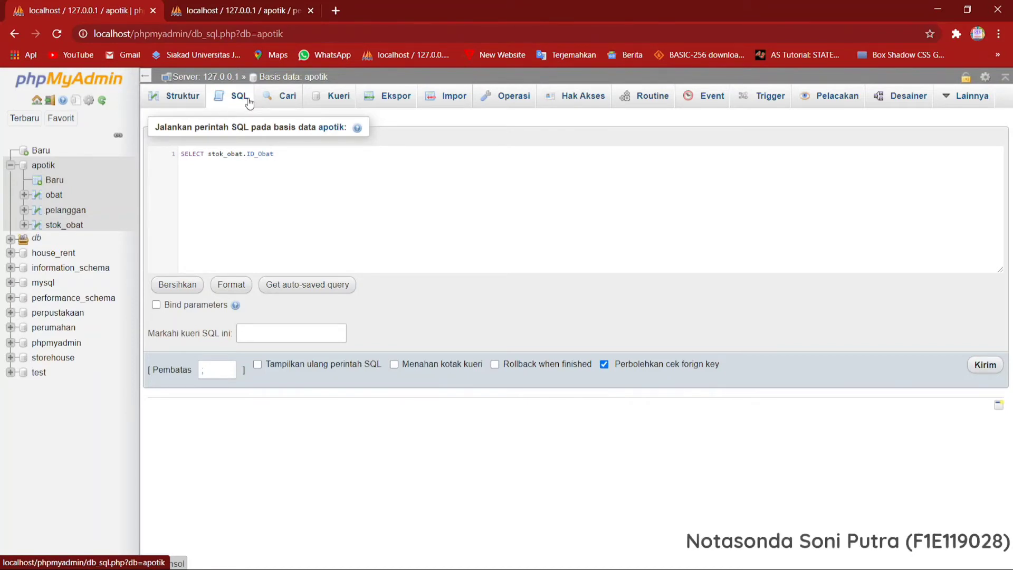
Add MIN(stok_obat.Jumlah_Obat_Pill) as the second selected expression, separated by a comma from stok_obat.ID_Obat.
{"action": "type", "text": ", "}
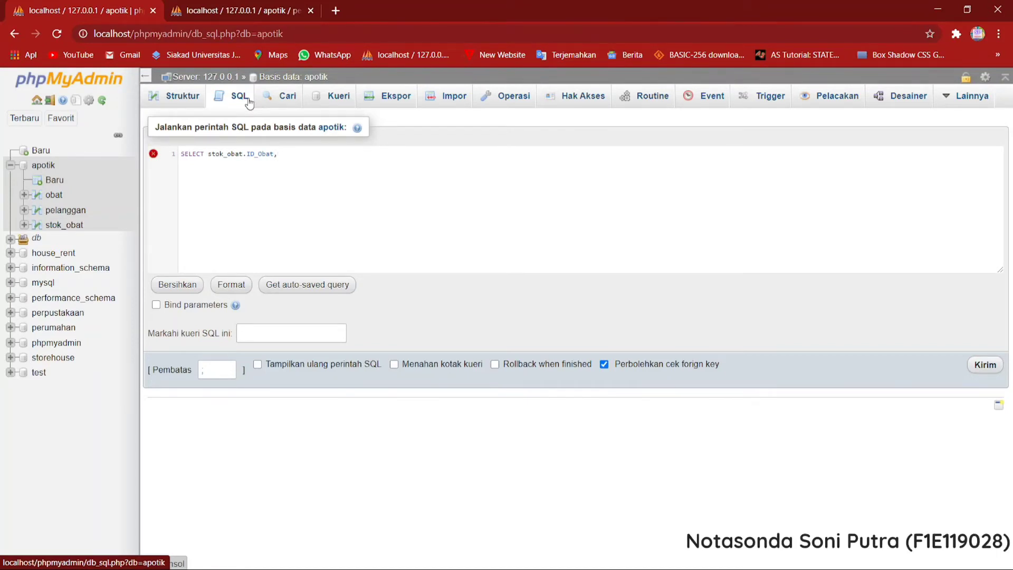
{"action": "type", "text": "MIN"}
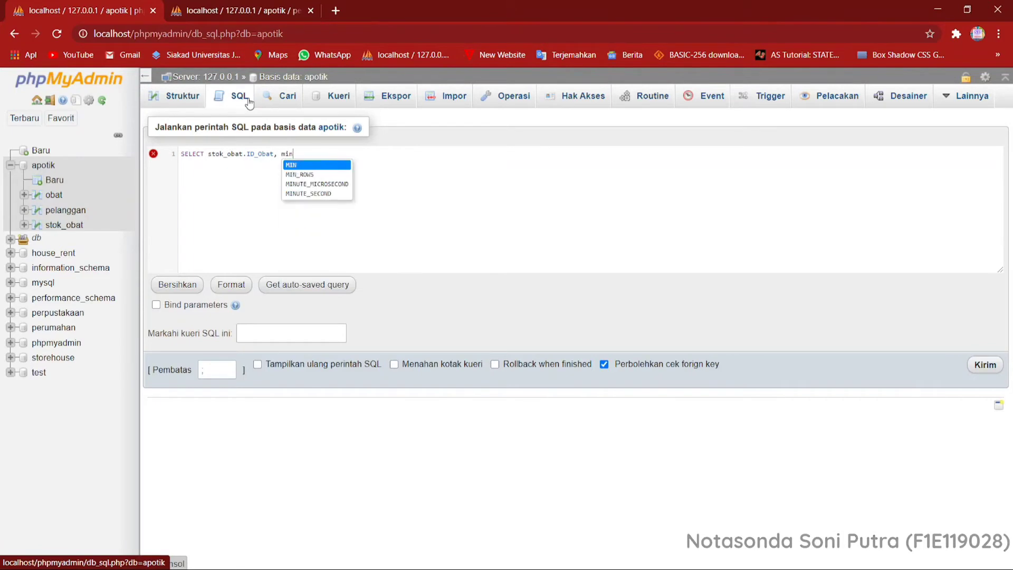
{"action": "type", "text": "(st"}
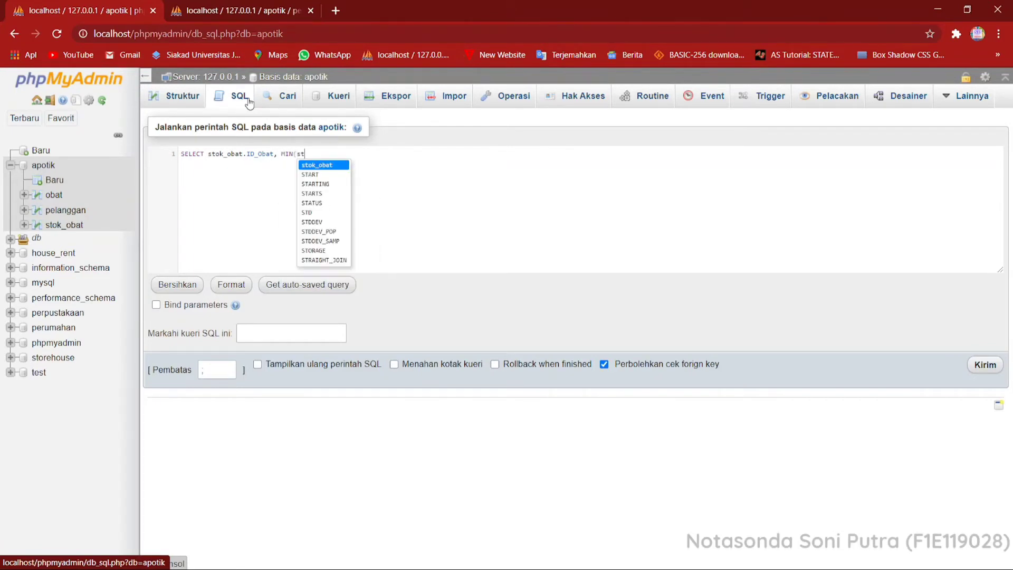
{"action": "key", "text": "Return"}
{"action": "type", "text": "."}
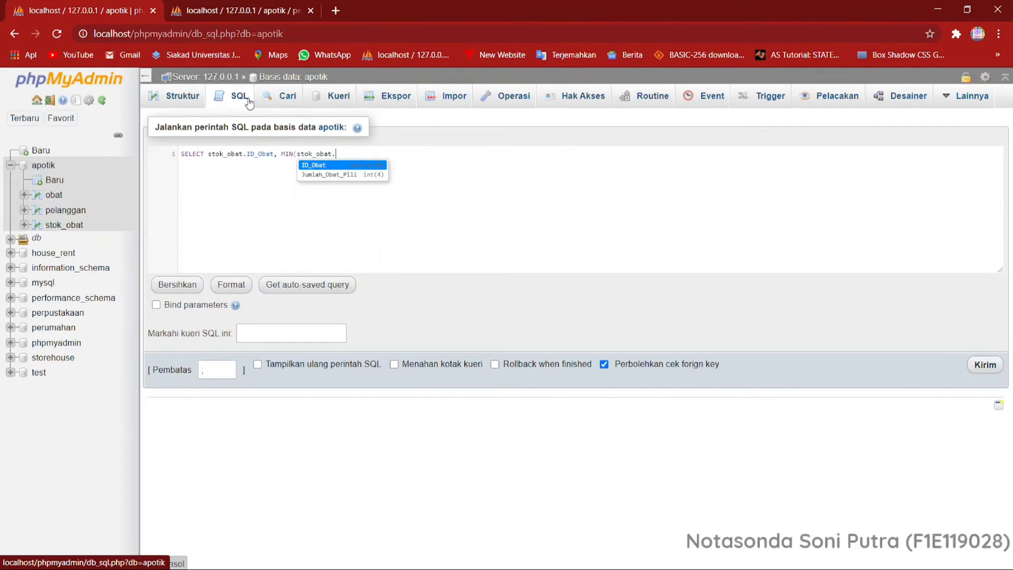
{"action": "type", "text": "J"}
{"action": "key", "text": "Return"}
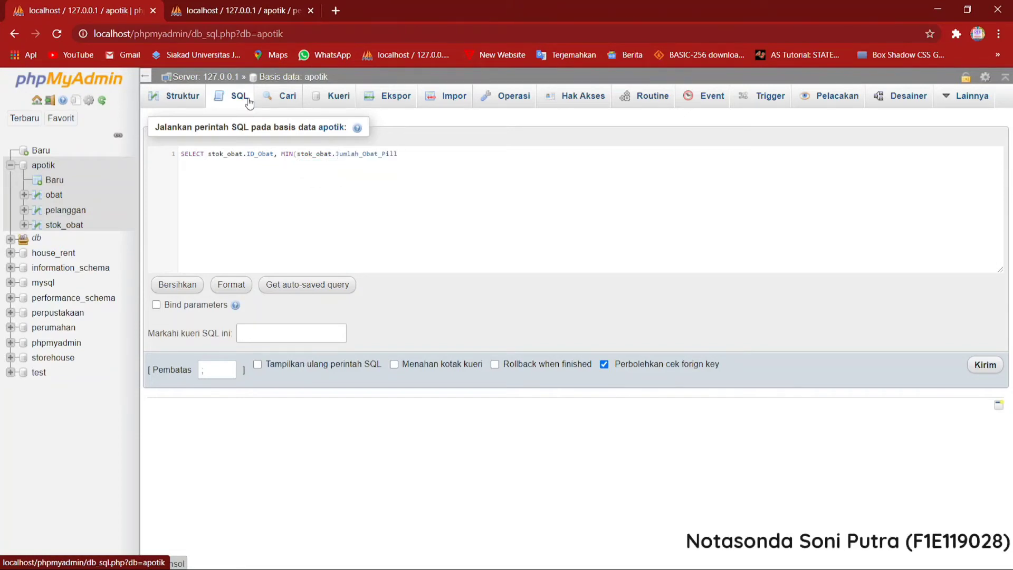
{"action": "type", "text": ")"}
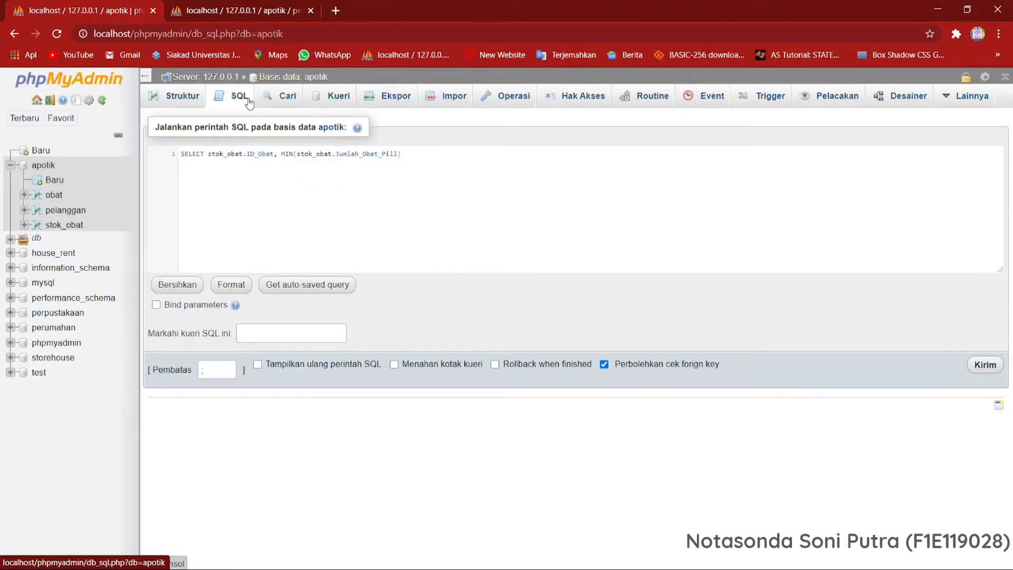
{"action": "type", "text": " AS Jumlah"}
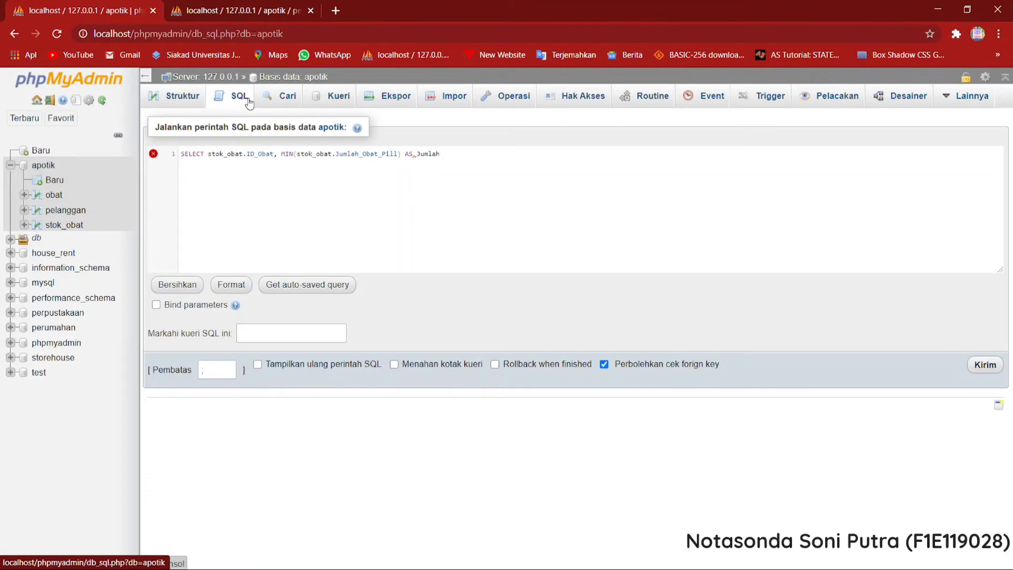
{"action": "type", "text": "k"}
{"action": "type", "text": "eters"}
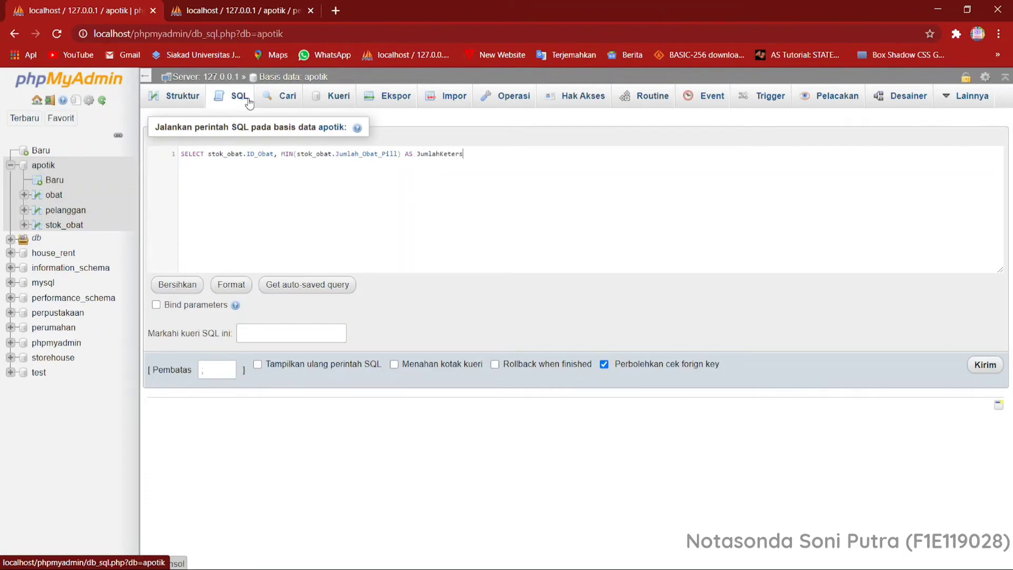
{"action": "type", "text": "ediaan "}
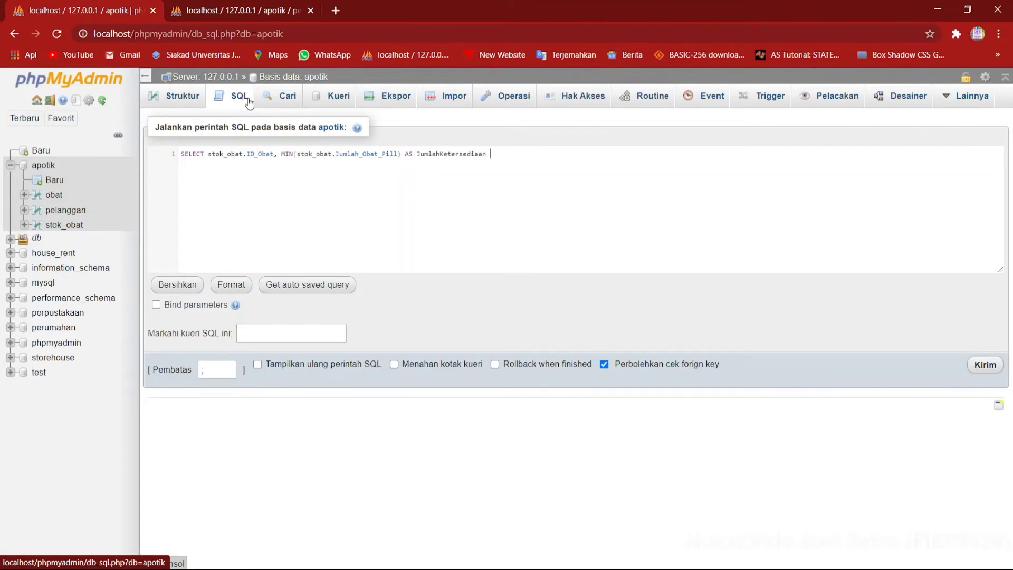
{"action": "type", "text": "Oba"}
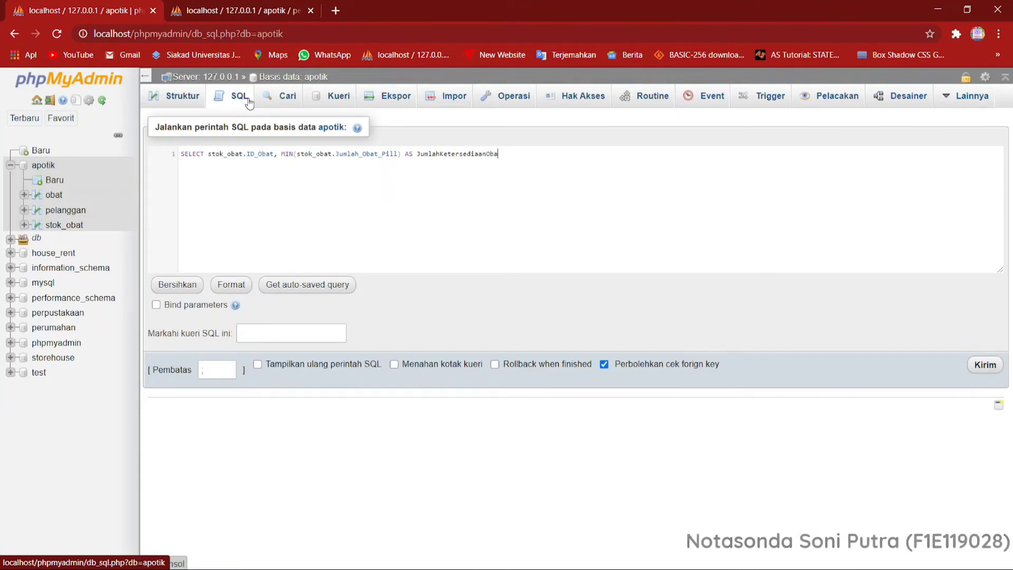
{"action": "type", "text": "tTerend"}
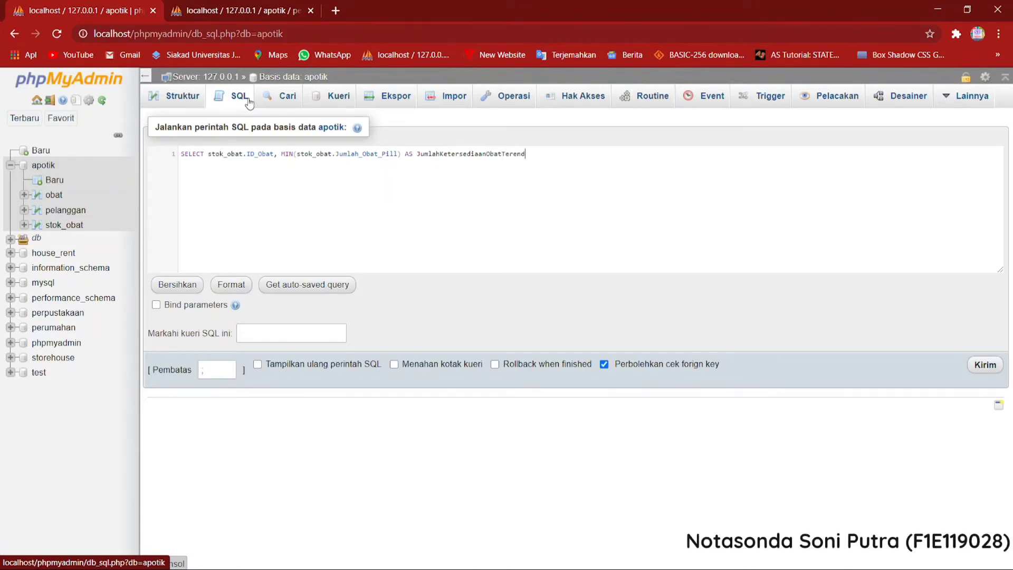
{"action": "type", "text": "ah"}
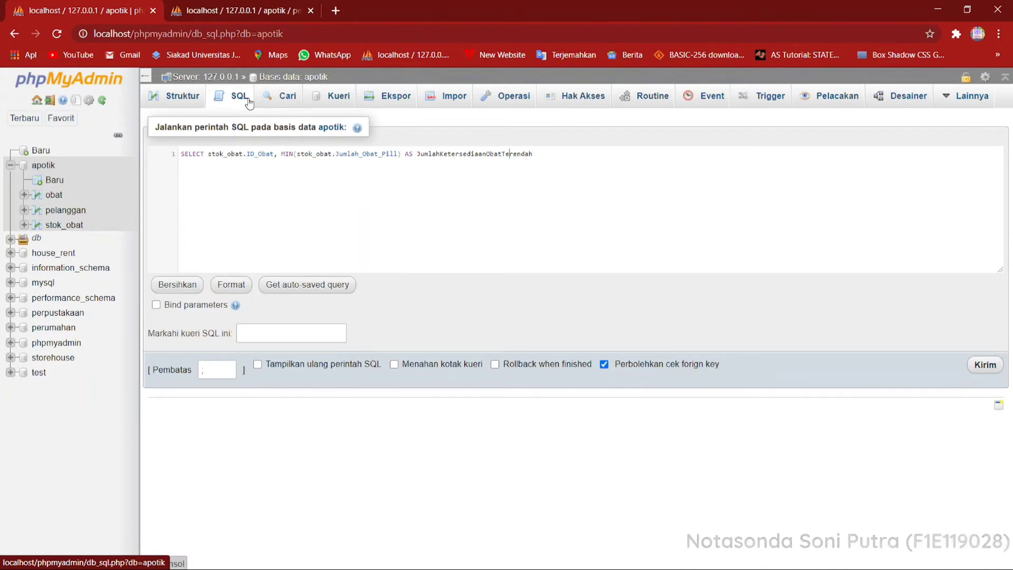
Separate the words of the MIN alias with underscores so it reads Jumlah_Ketersediaan_Obat_Terendah.
{"action": "key", "text": "Left"}
{"action": "key", "text": "Left"}
{"action": "key", "text": "Left"}
{"action": "key", "text": "Left"}
{"action": "key", "text": "Left"}
{"action": "key", "text": "Left"}
{"action": "key", "text": "Left"}
{"action": "key", "text": "Left"}
{"action": "type", "text": "_"}
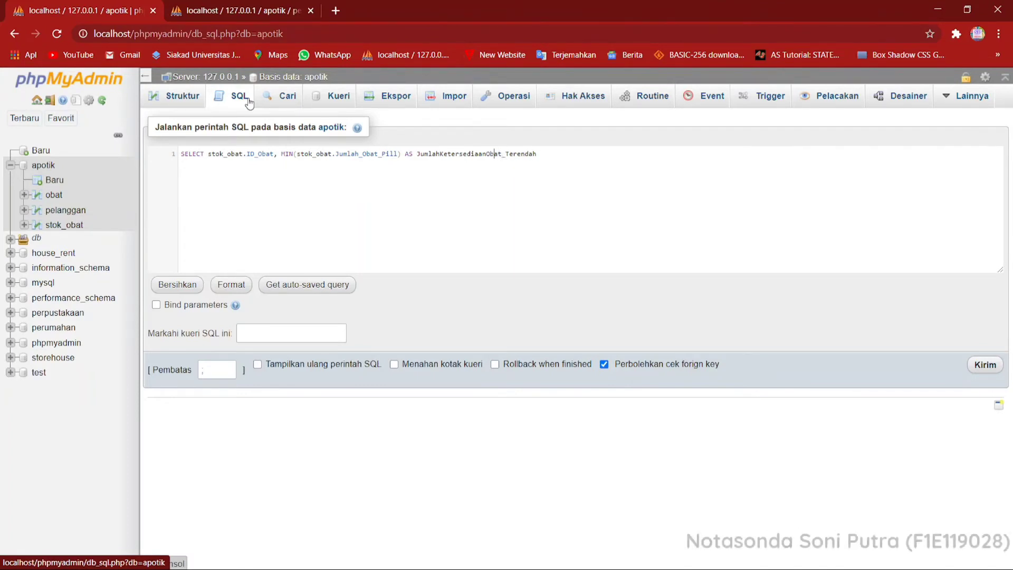
{"action": "key", "text": "Left"}
{"action": "key", "text": "Left"}
{"action": "key", "text": "Left"}
{"action": "key", "text": "Left"}
{"action": "key", "text": "Left"}
{"action": "type", "text": "_Obat"}
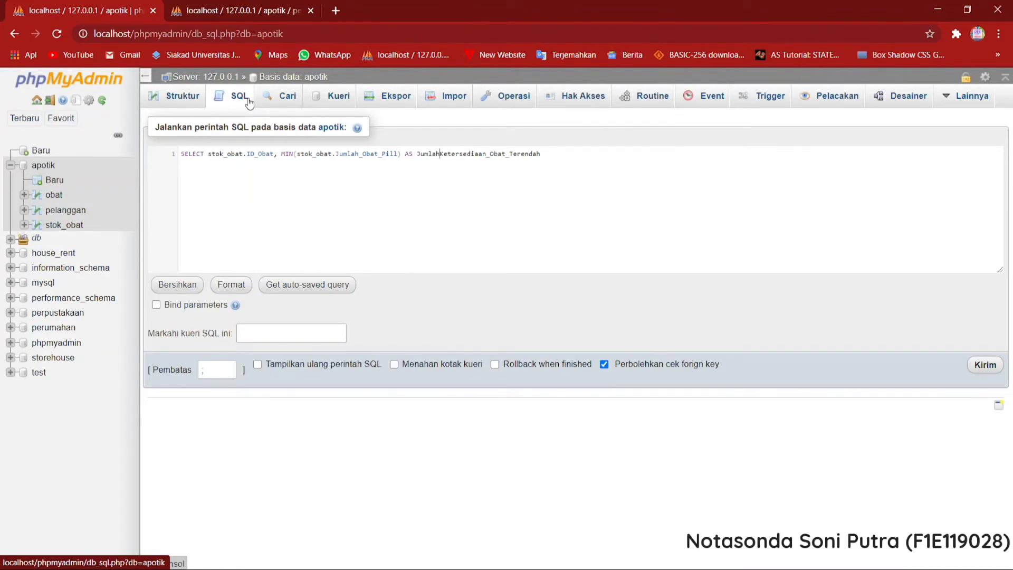
{"action": "type", "text": "_"}
Add FROM stok_obat on a second line and run the lowest-stock query.
{"action": "type", "text": "FROM"}
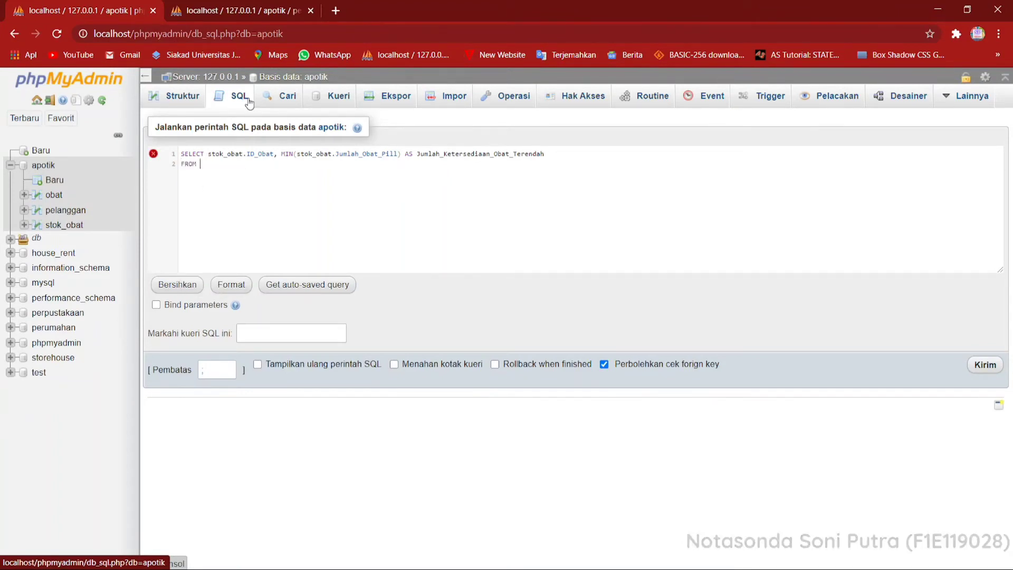
{"action": "type", "text": " stok_obat"}
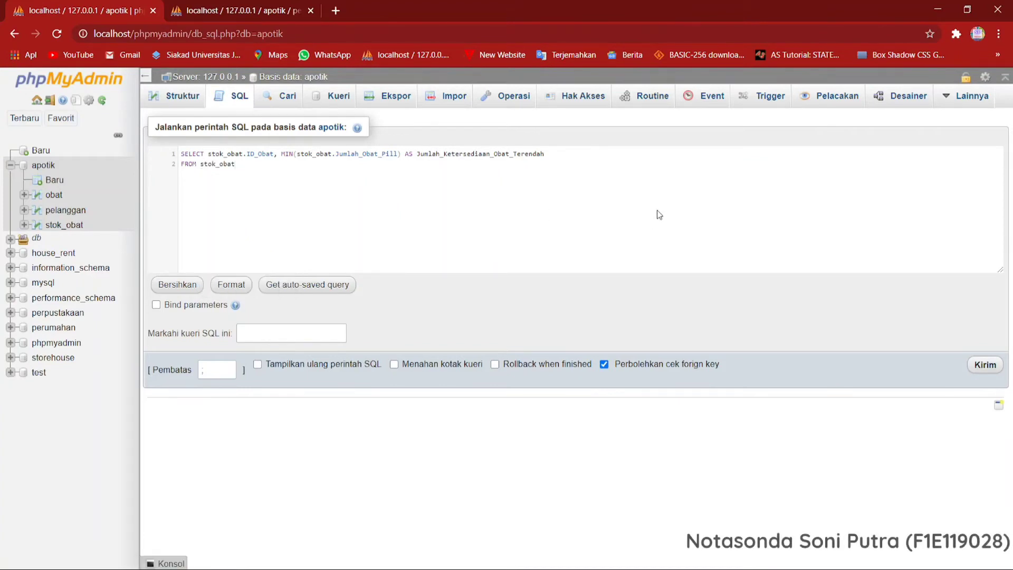
{"action": "left_click", "coordinate": [985, 365]}
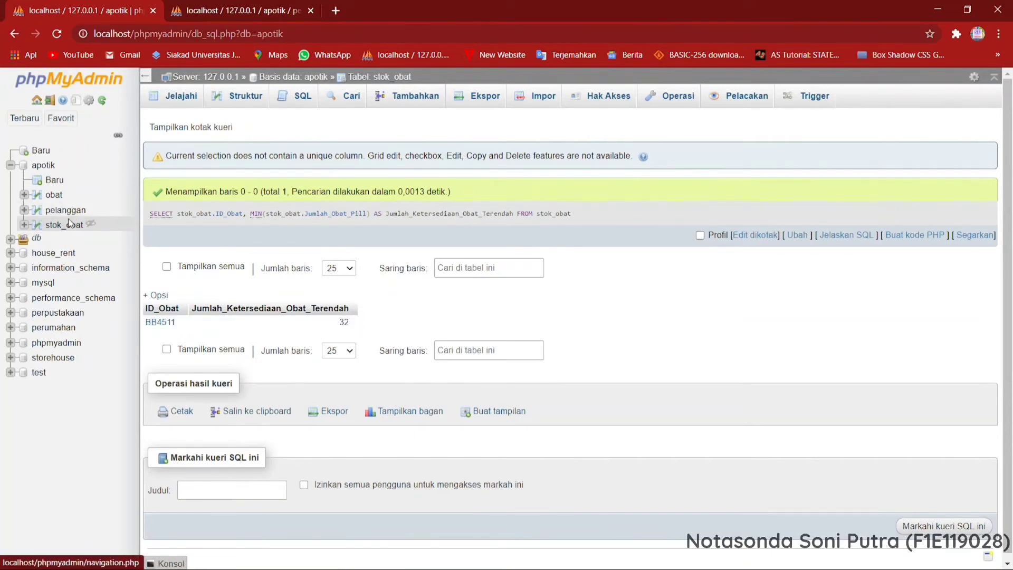
Start a new SQL query on the apotik database with SELECT stok_obat.ID_Obat.
{"action": "left_click", "coordinate": [46, 166]}
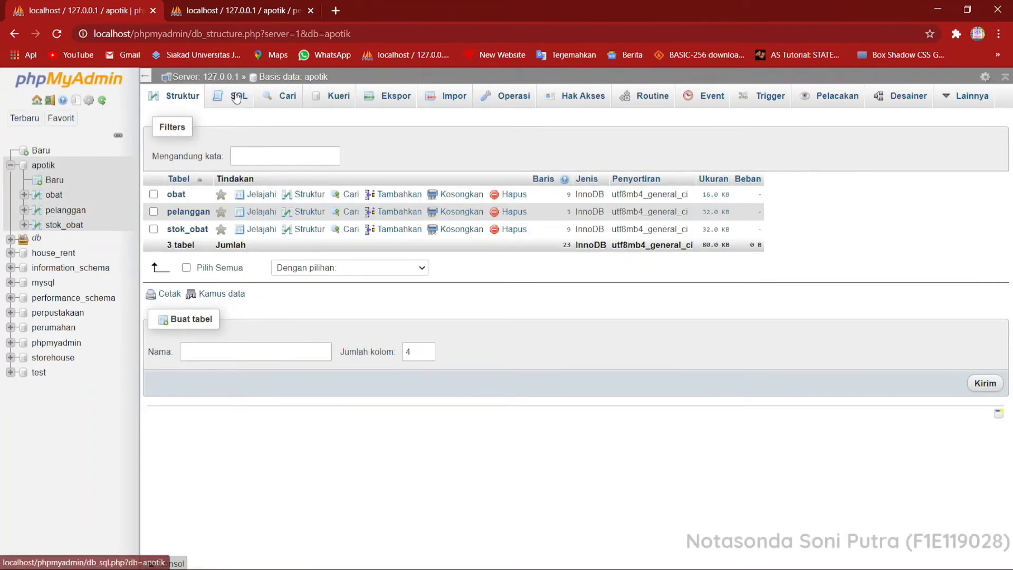
{"action": "left_click", "coordinate": [235, 97]}
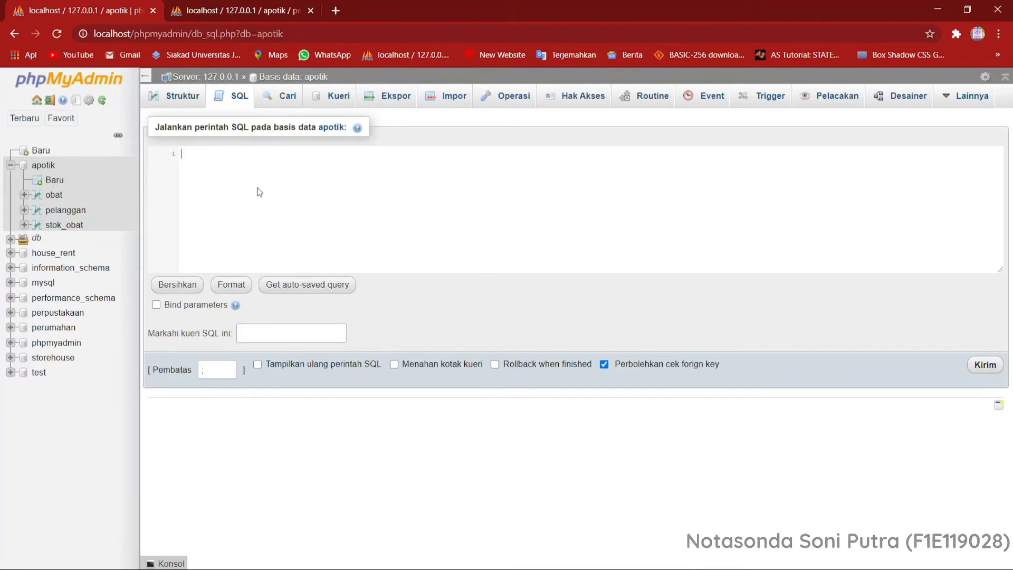
{"action": "type", "text": "SELECT "}
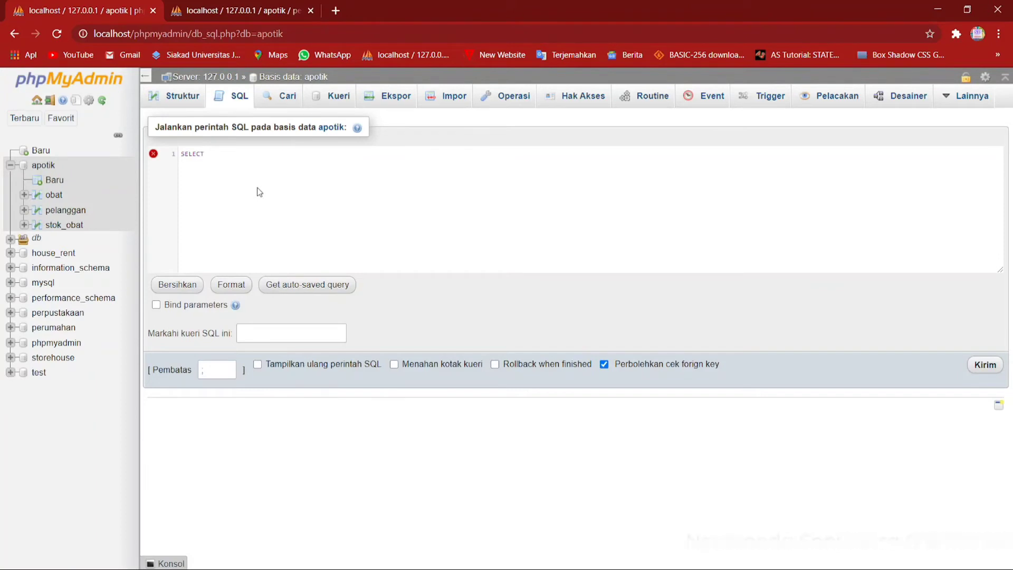
{"action": "type", "text": "stok_obat"}
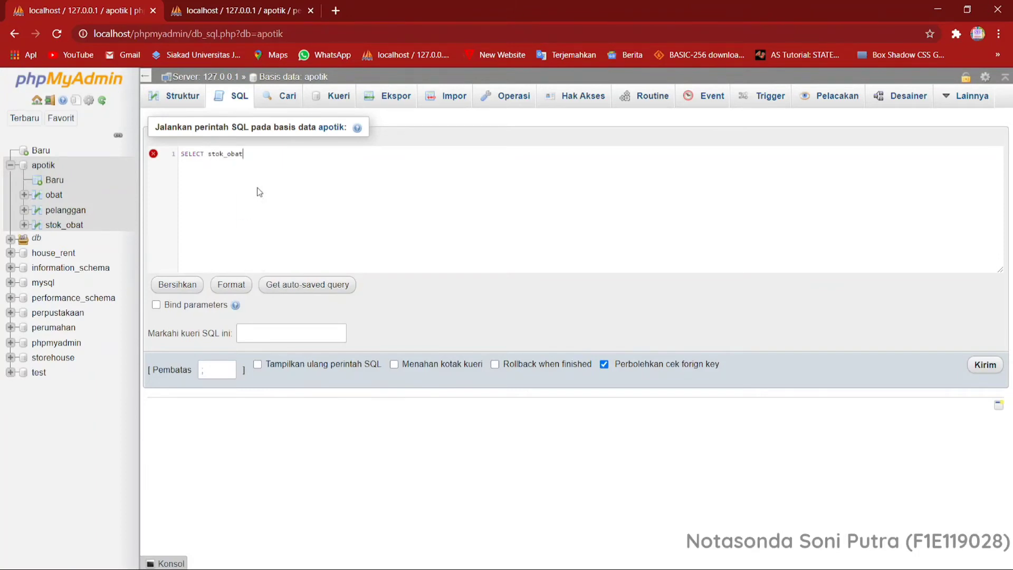
{"action": "type", "text": "."}
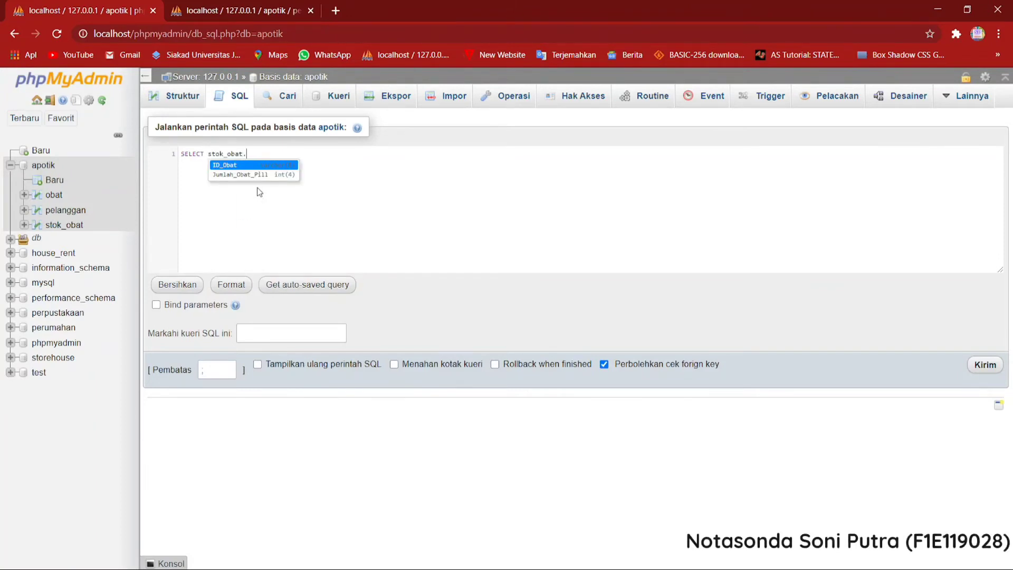
{"action": "key", "text": "Return"}
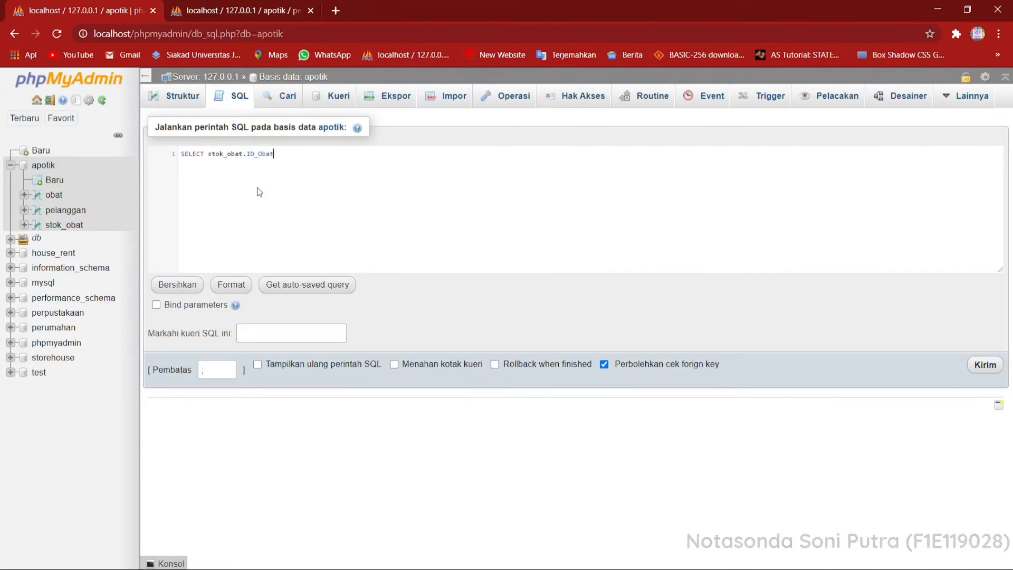
Add a comma and MAX(stok_obat.Jumlah_Obat_Pill) after stok_obat.ID_Obat in the SELECT statement.
{"action": "type", "text": ", "}
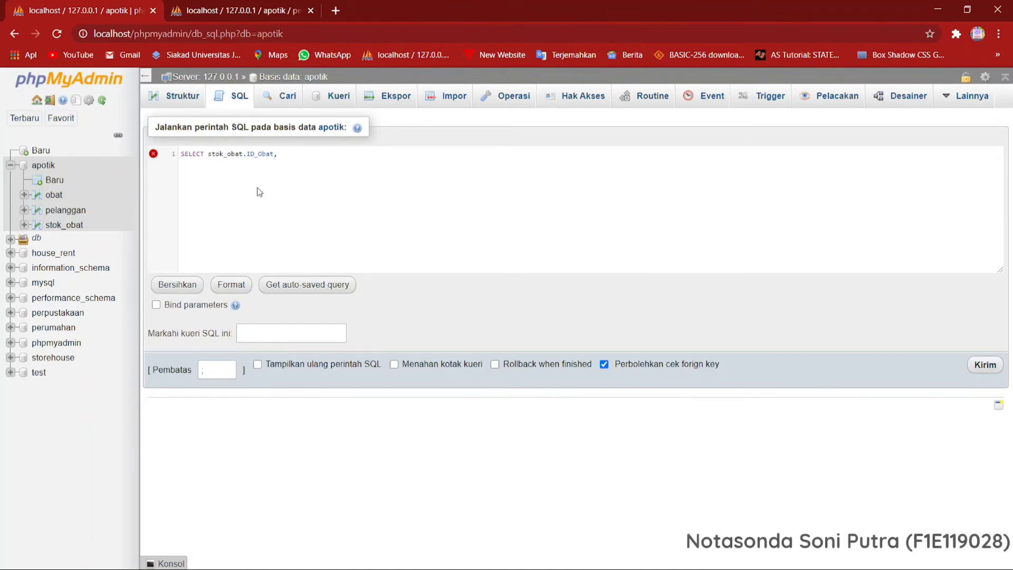
{"action": "type", "text": "ma"}
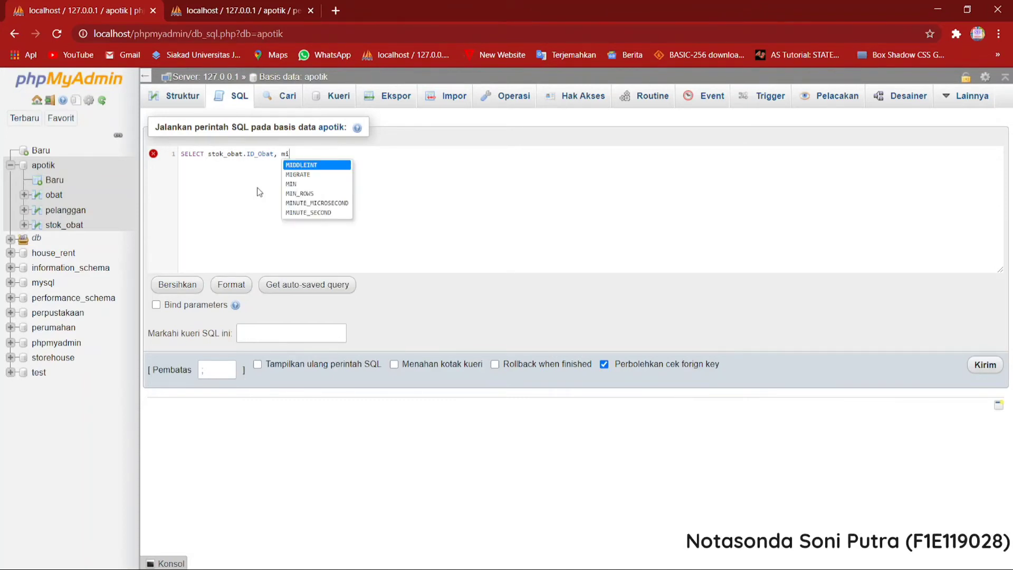
{"action": "type", "text": "x"}
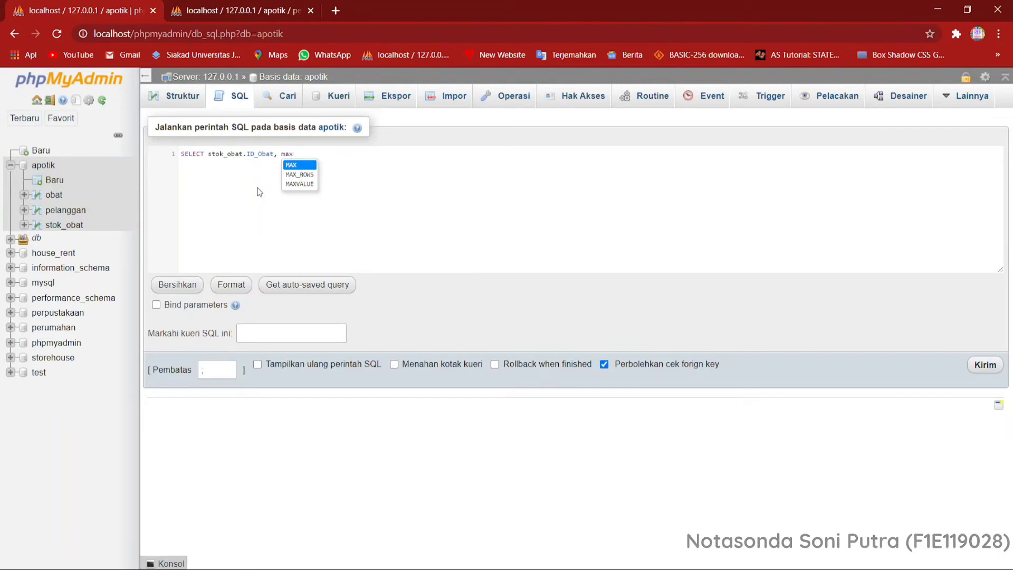
{"action": "key", "text": "Return"}
{"action": "type", "text": "("}
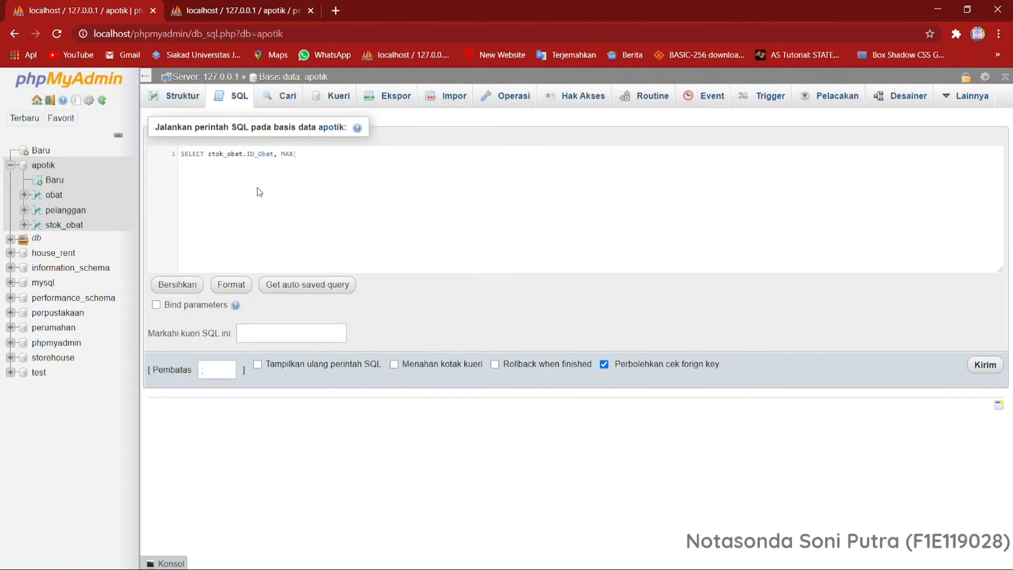
{"action": "type", "text": "s"}
{"action": "key", "text": "Return"}
{"action": "type", "text": "."}
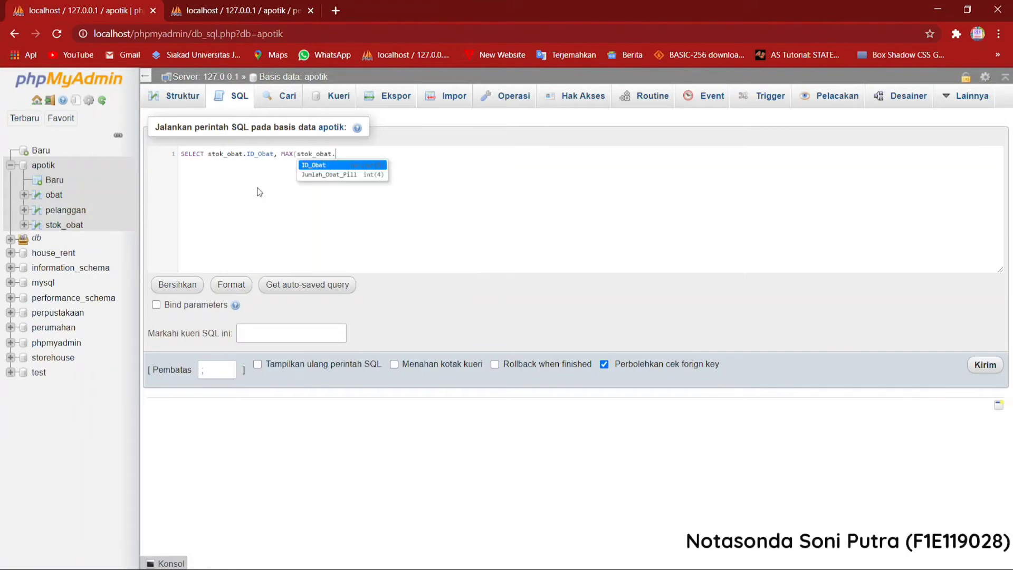
{"action": "key", "text": "Down"}
{"action": "key", "text": "Return"}
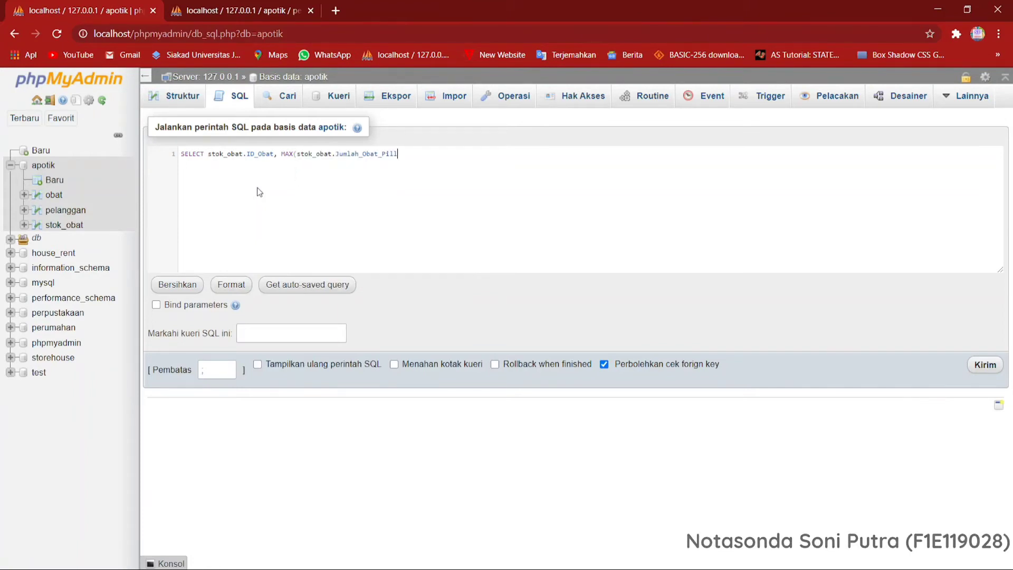
{"action": "type", "text": ")"}
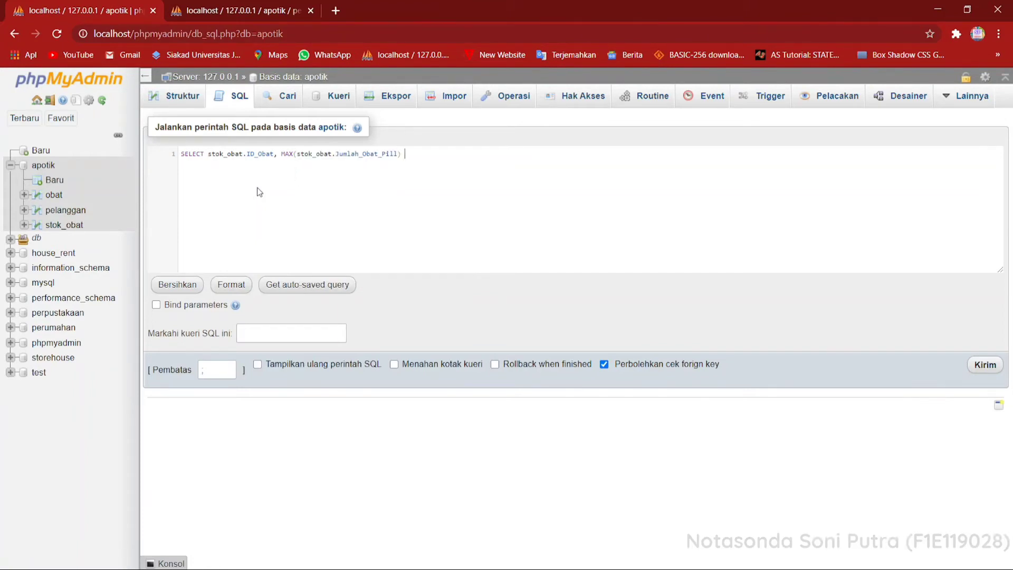
{"action": "type", "text": " AS "}
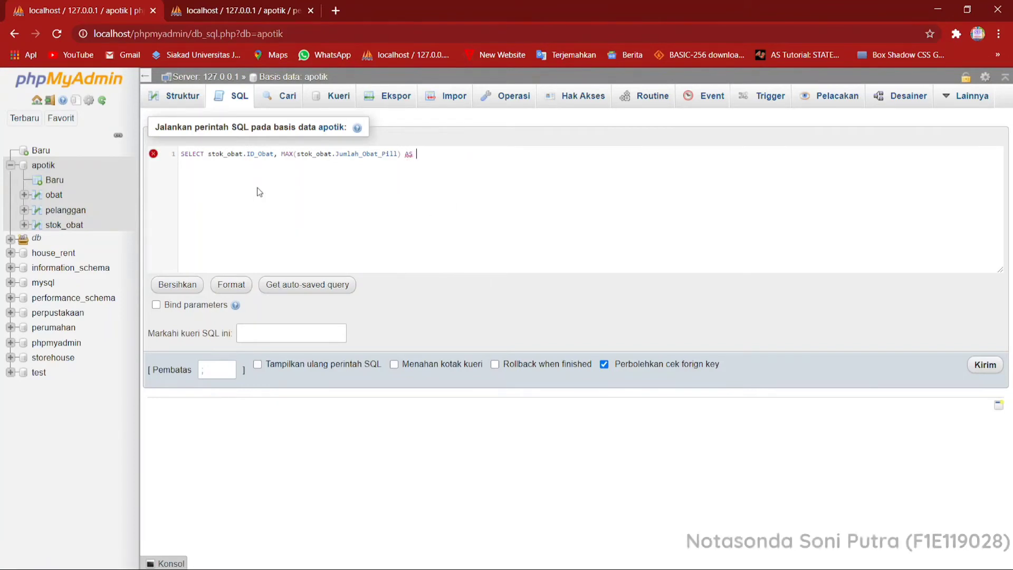
{"action": "type", "text": "Jum"}
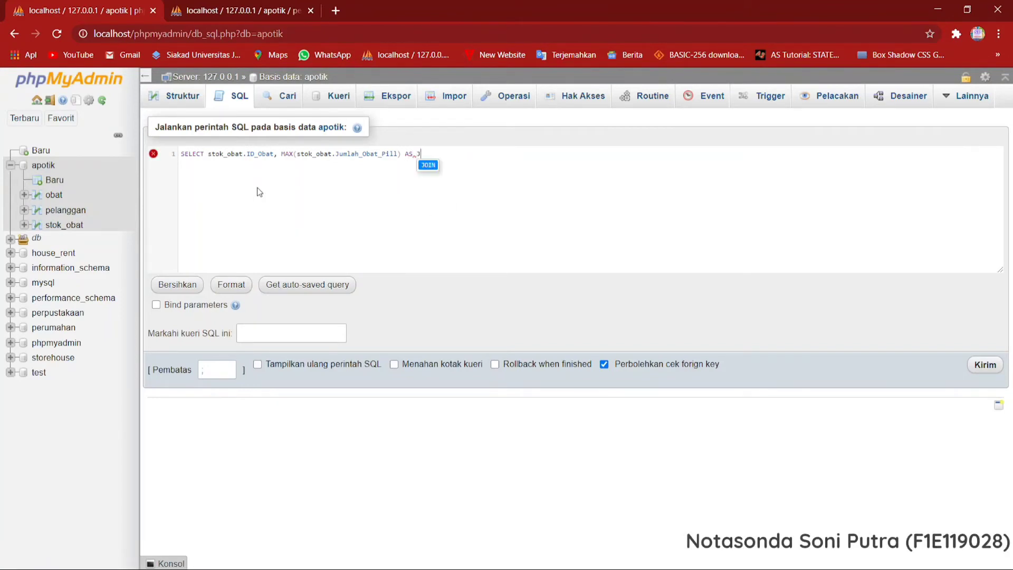
Alias the MAX(stok_obat.Jumlah_Obat_Pill) column as Jumlah_Maximum_Stok_Obat in the SELECT statement.
{"action": "key", "text": "BackSpace"}
{"action": "key", "text": "BackSpace"}
{"action": "key", "text": "BackSpace"}
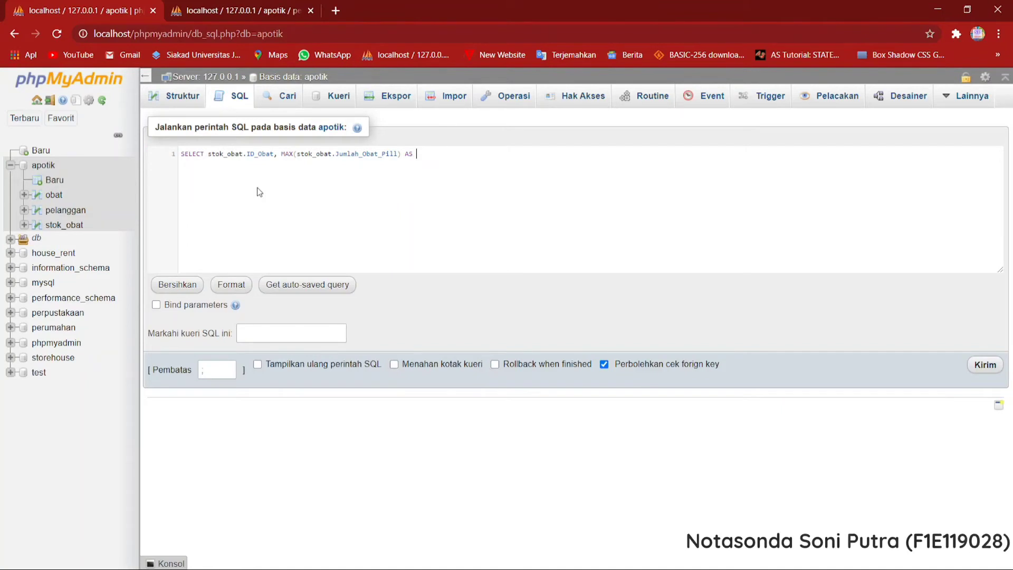
{"action": "type", "text": "Ju"}
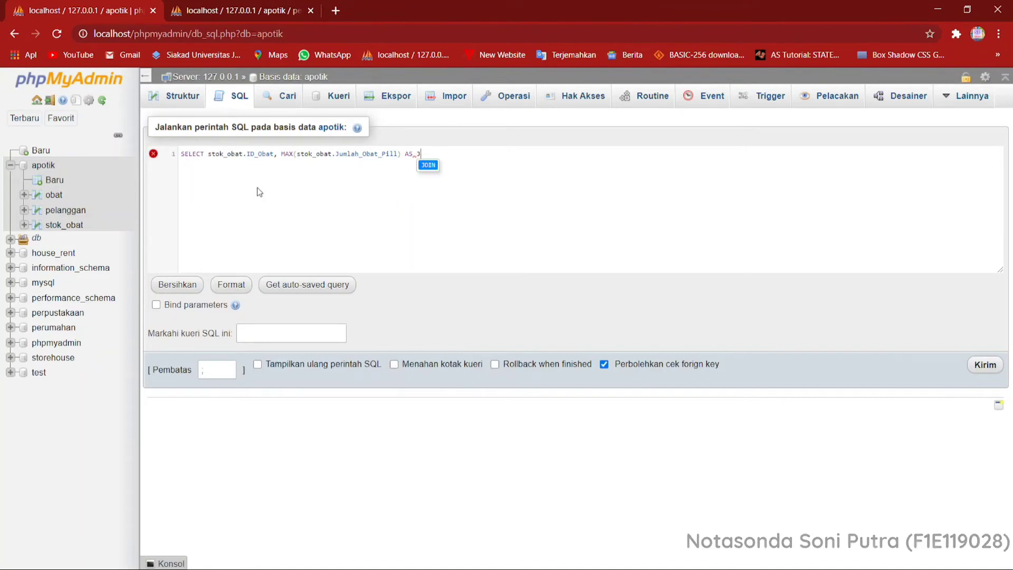
{"action": "type", "text": "mlah_"}
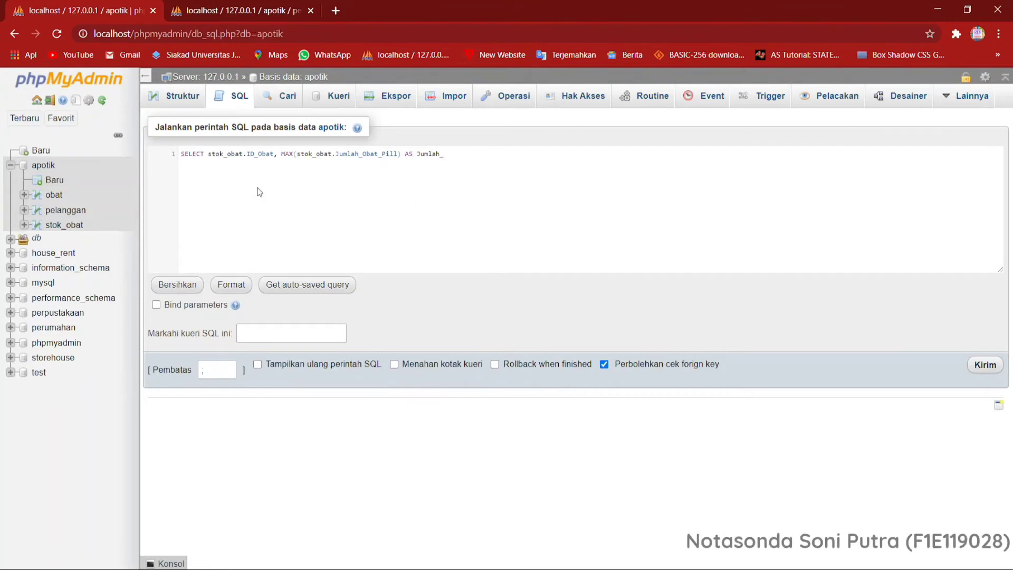
{"action": "type", "text": "Max"}
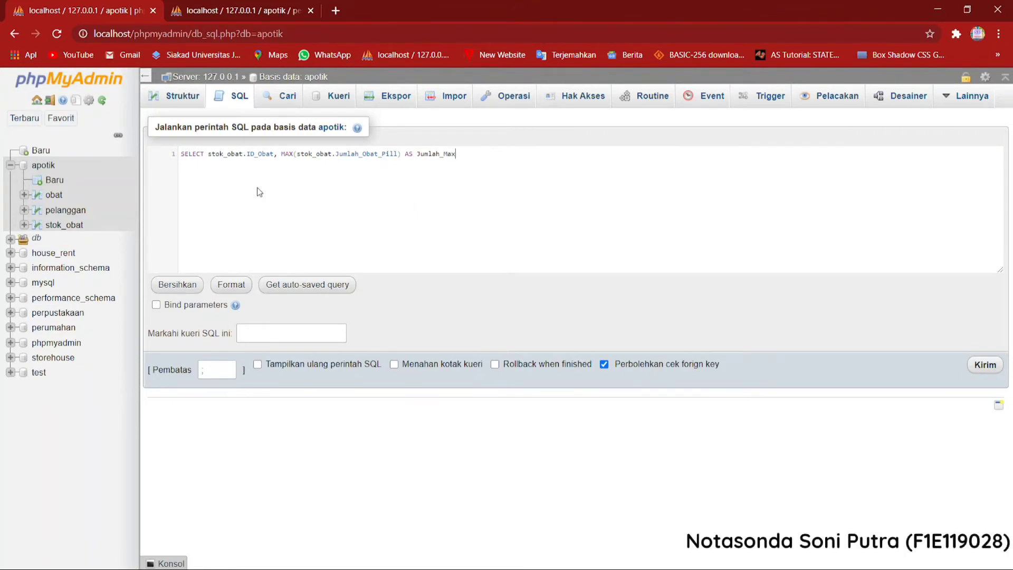
{"action": "type", "text": "imum"}
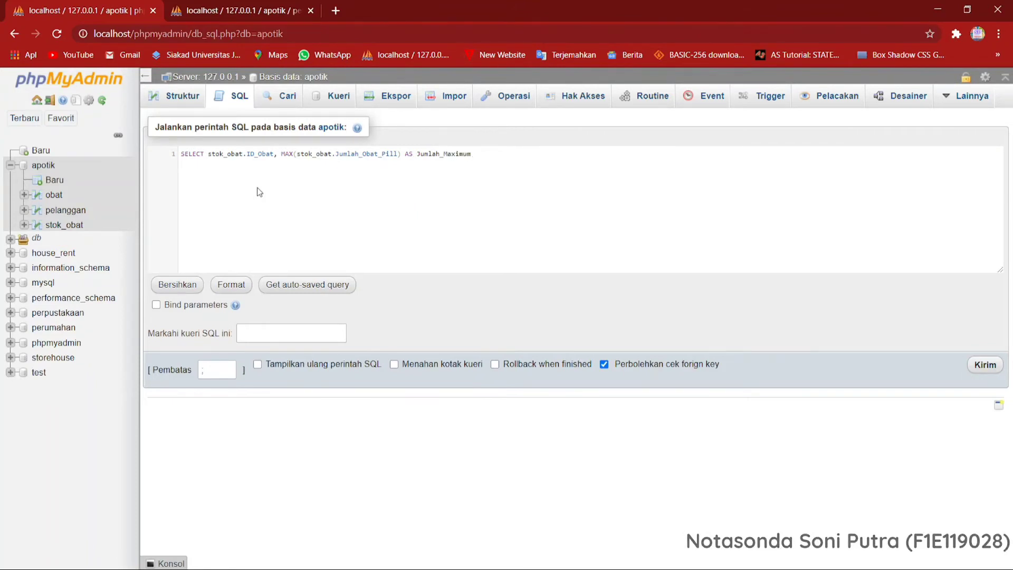
{"action": "type", "text": "_St"}
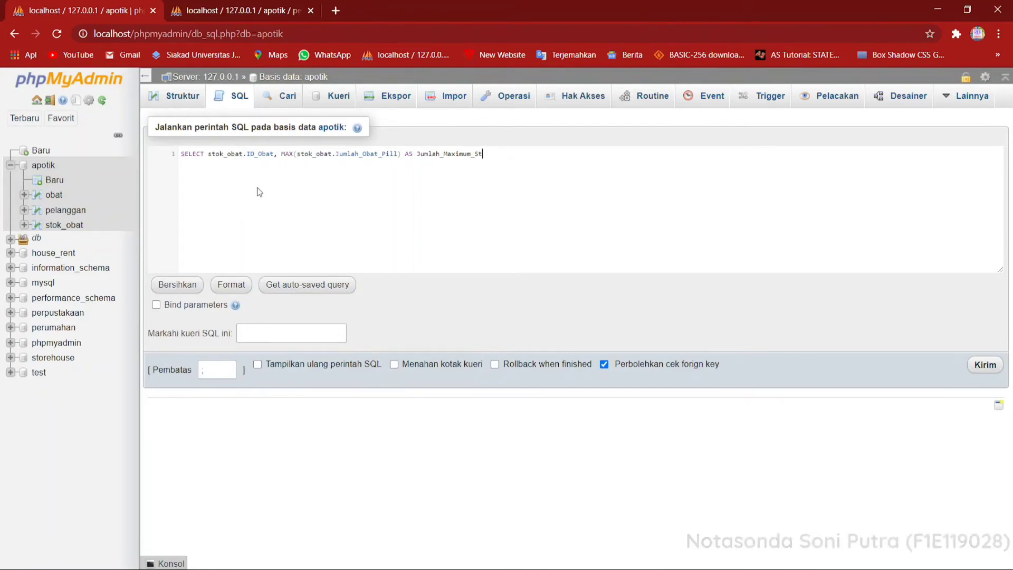
{"action": "type", "text": "ok_Obat "}
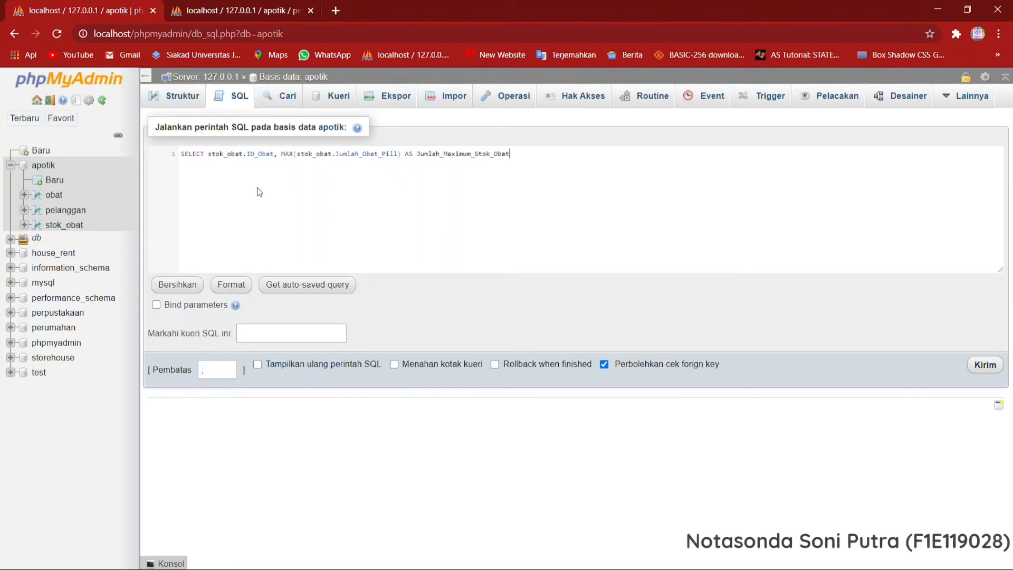
{"action": "type", "text": "FROM s"}
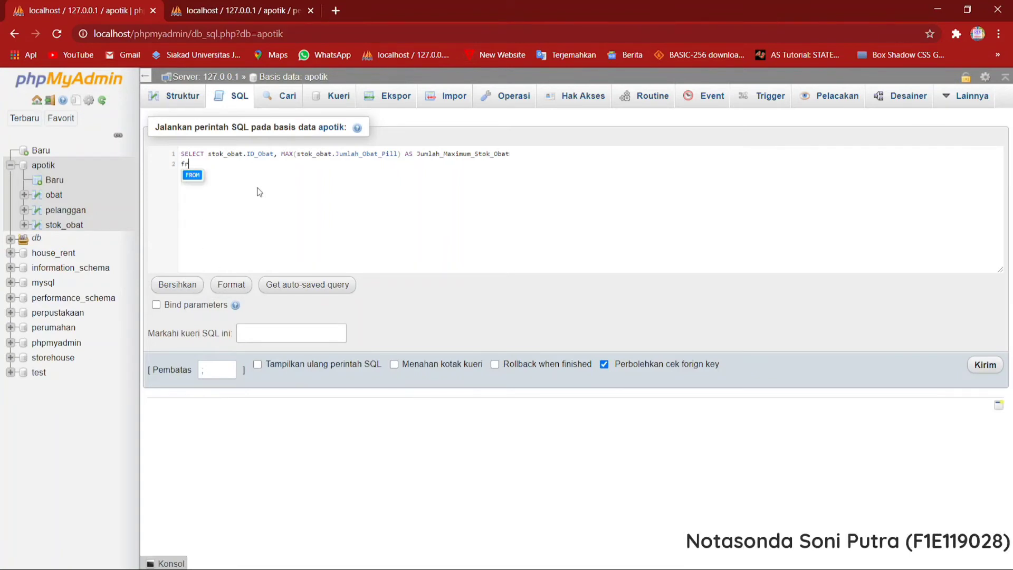
{"action": "type", "text": "tok_obat"}
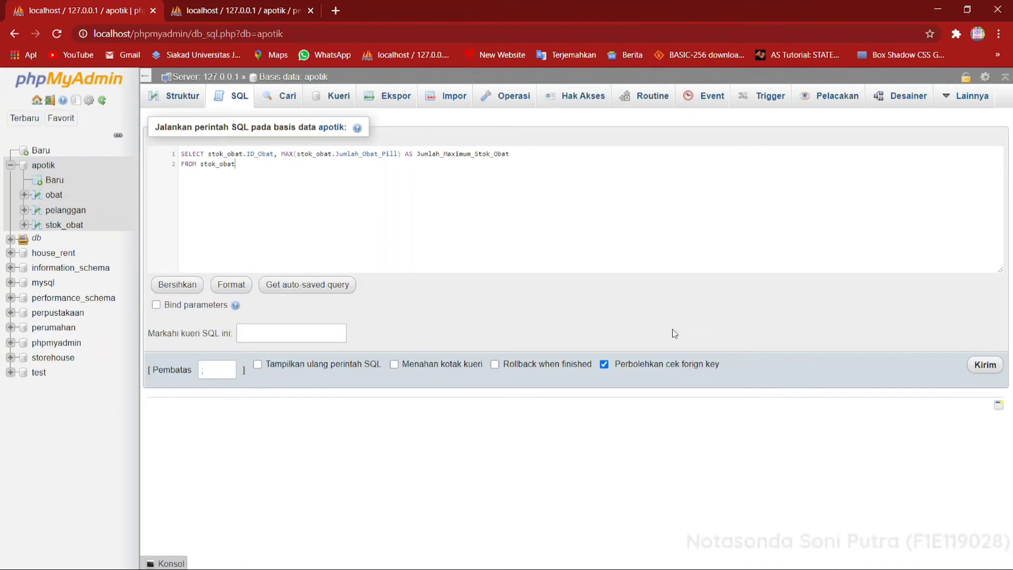
Add FROM stok_obat on a second line and run the maximum-stock query.
{"action": "left_click", "coordinate": [983, 364]}
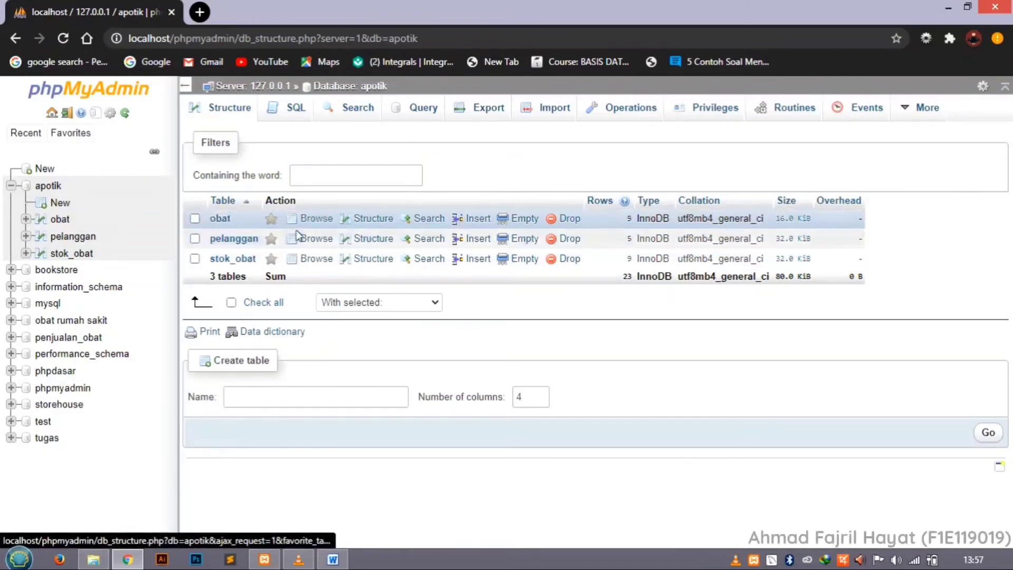
Open an SQL query on the apotik database's obat table and replace the default statement with SELECT COUNT of the Jenis_obat column.
{"action": "left_click", "coordinate": [64, 225]}
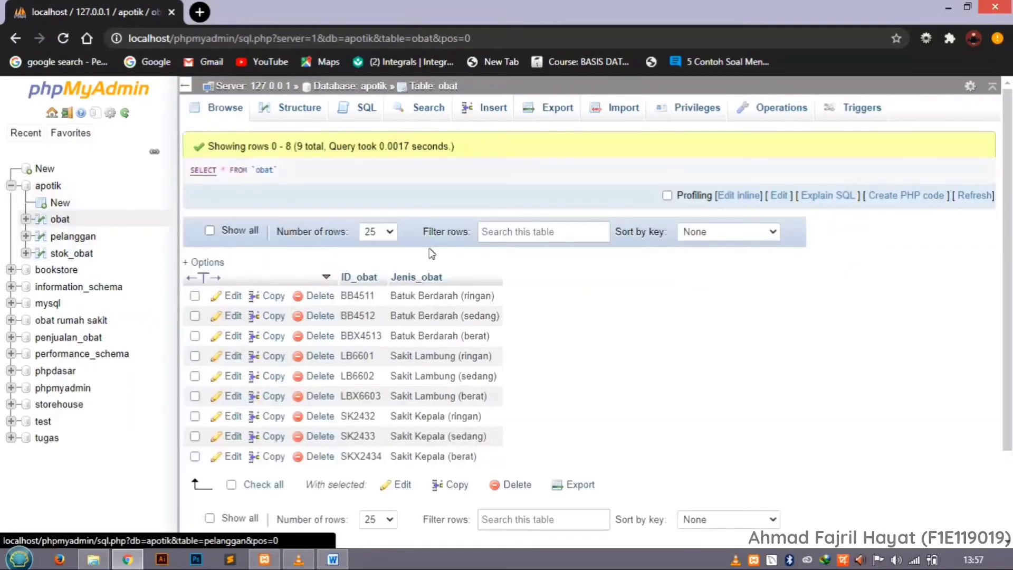
{"action": "left_click", "coordinate": [369, 108]}
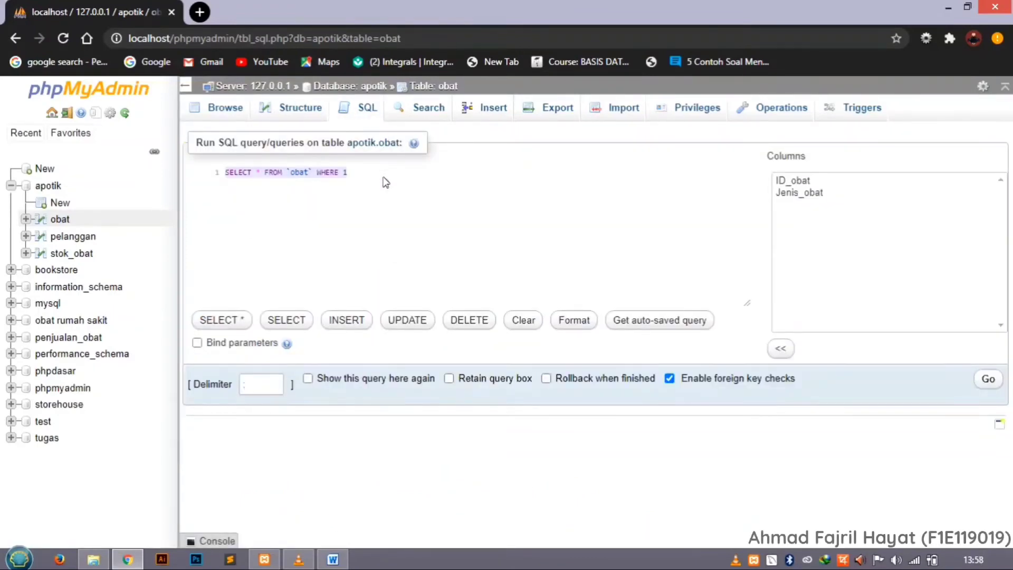
{"action": "type", "text": "SELECT"}
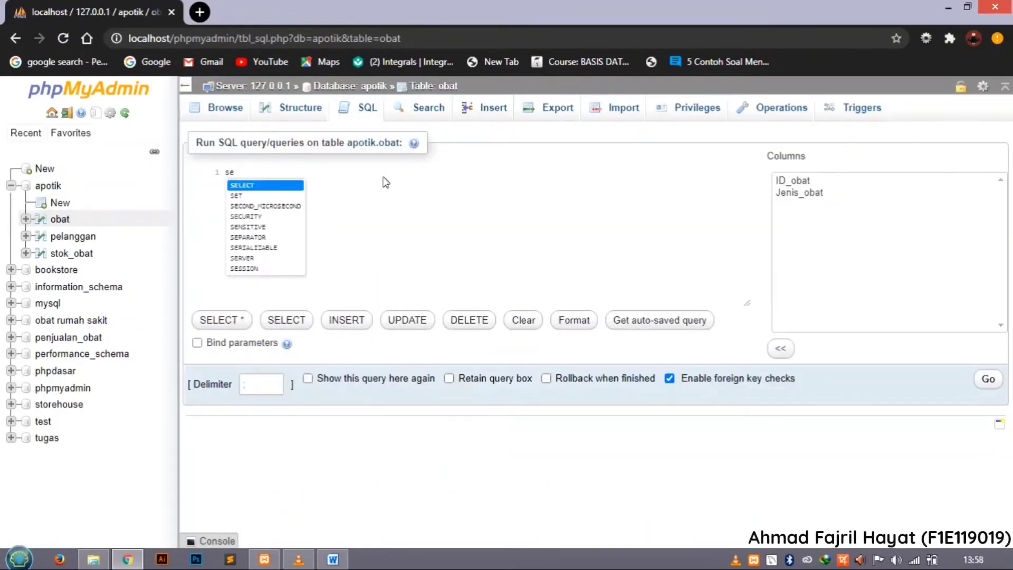
{"action": "type", "text": " COUNT"}
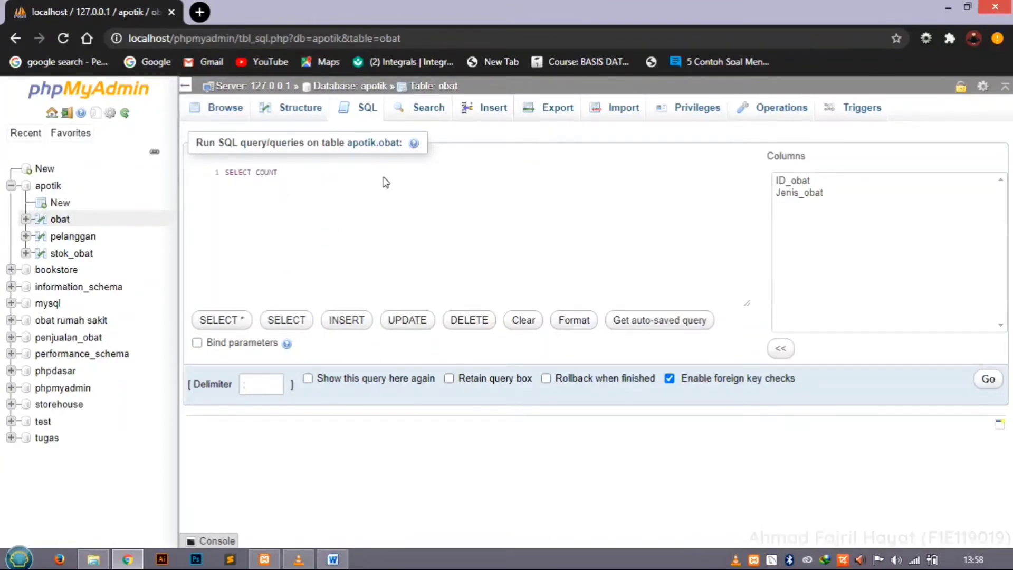
{"action": "key", "text": "BackSpace"}
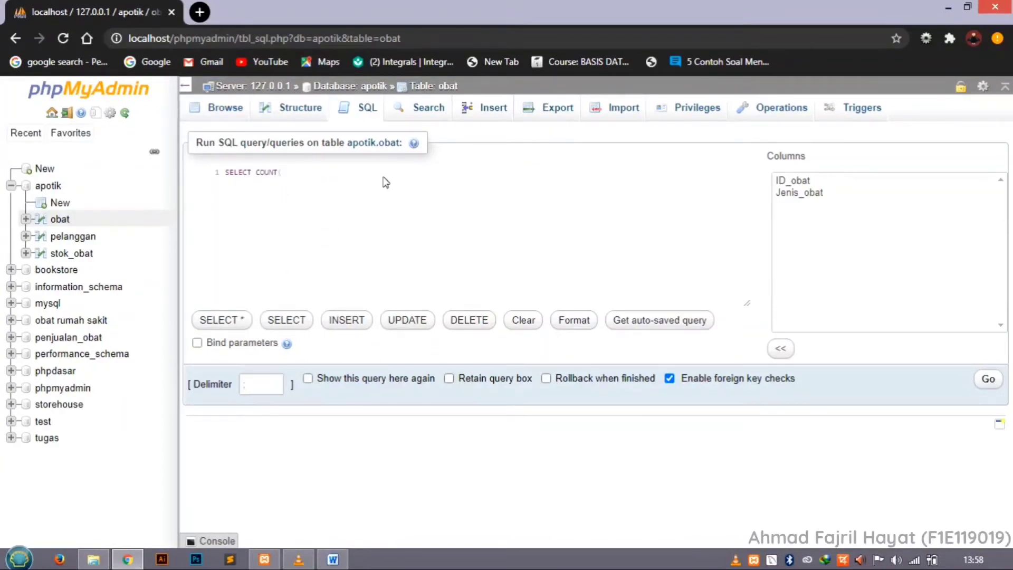
{"action": "type", "text": "(jen"}
{"action": "key", "text": "Return"}
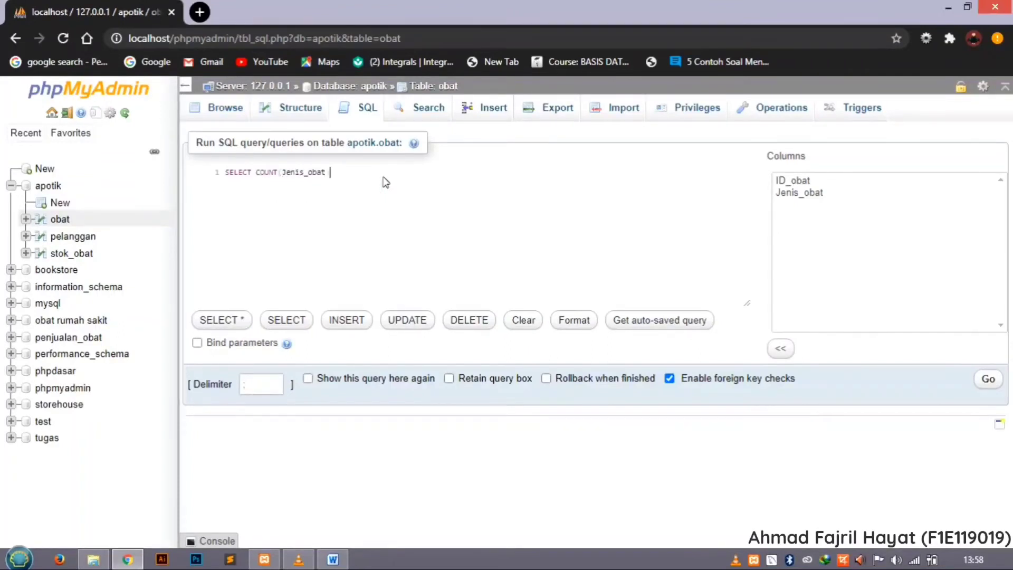
Give the COUNT(Jenis_obat) column the alias obat_sakit_kepala with AS.
{"action": "type", "text": "as"}
{"action": "key", "text": "Return"}
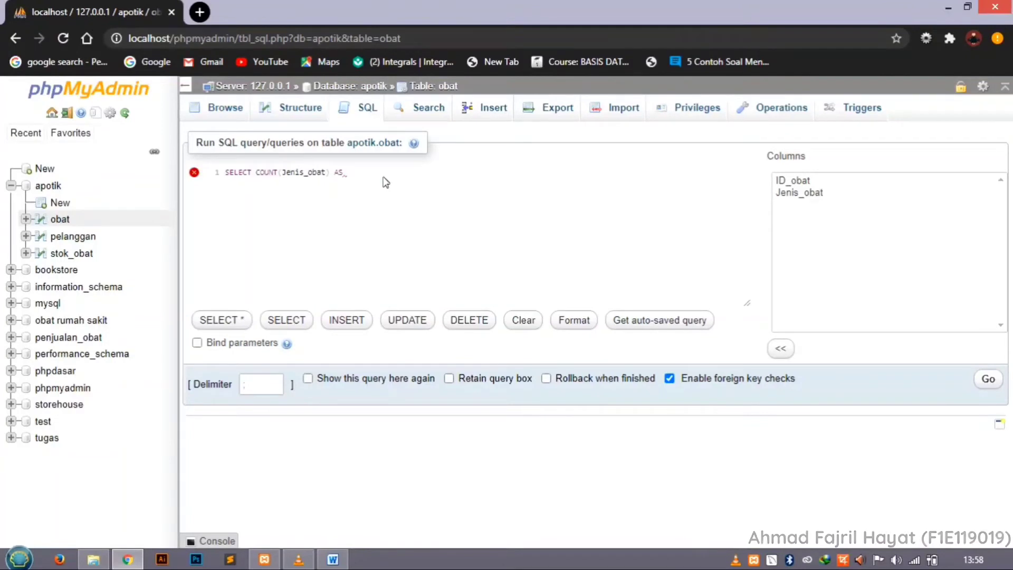
{"action": "type", "text": "obat"}
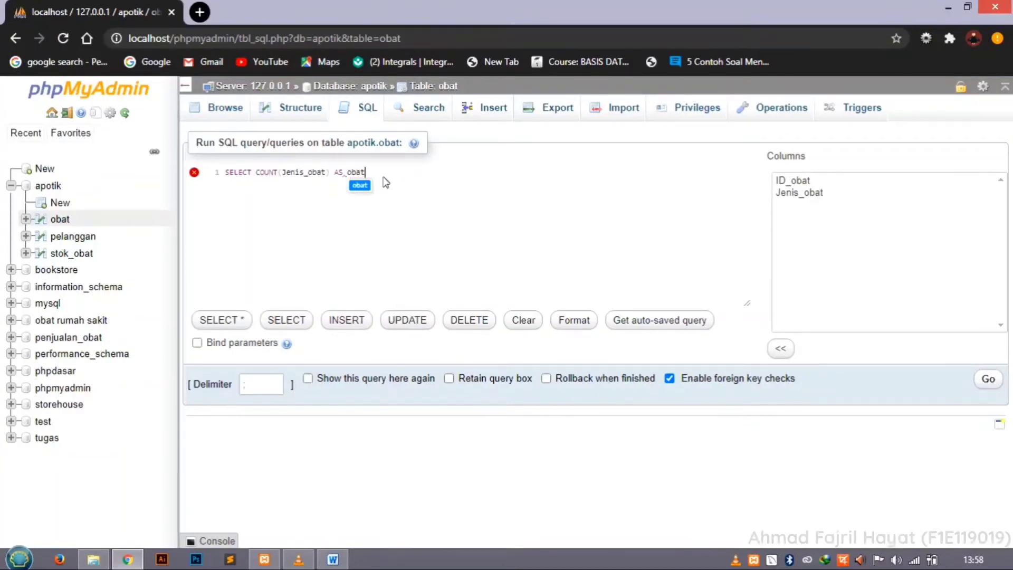
{"action": "type", "text": "_sak"}
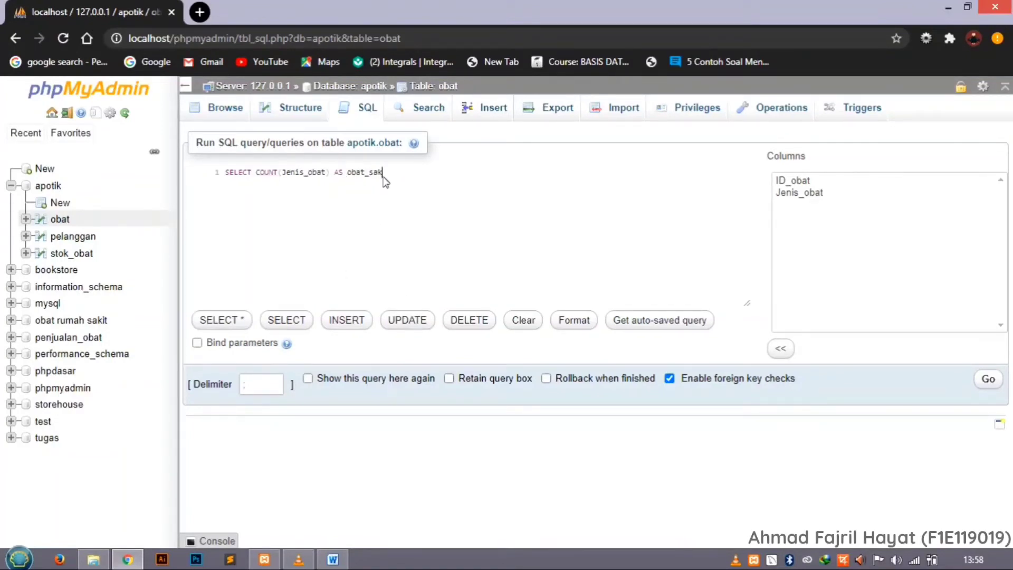
{"action": "type", "text": "it_"}
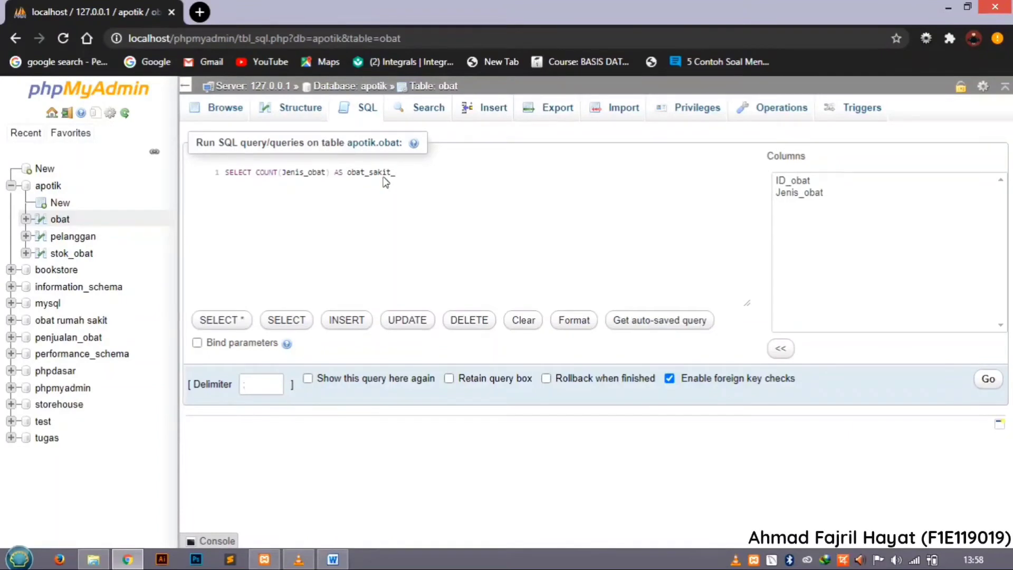
{"action": "type", "text": "kepala fro"}
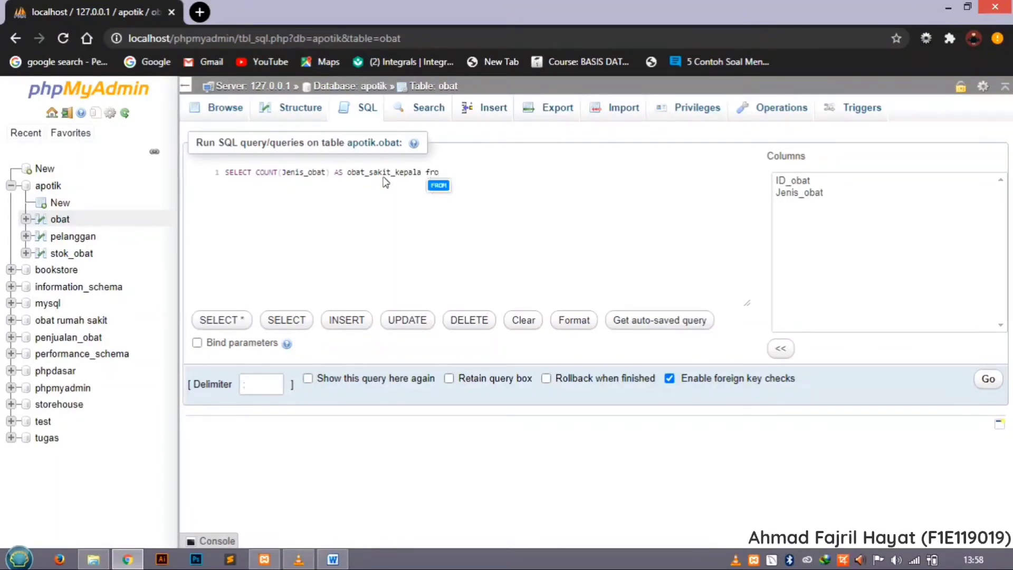
Add FROM obat after the obat_sakit_kepala alias on the same line.
{"action": "key", "text": "Return"}
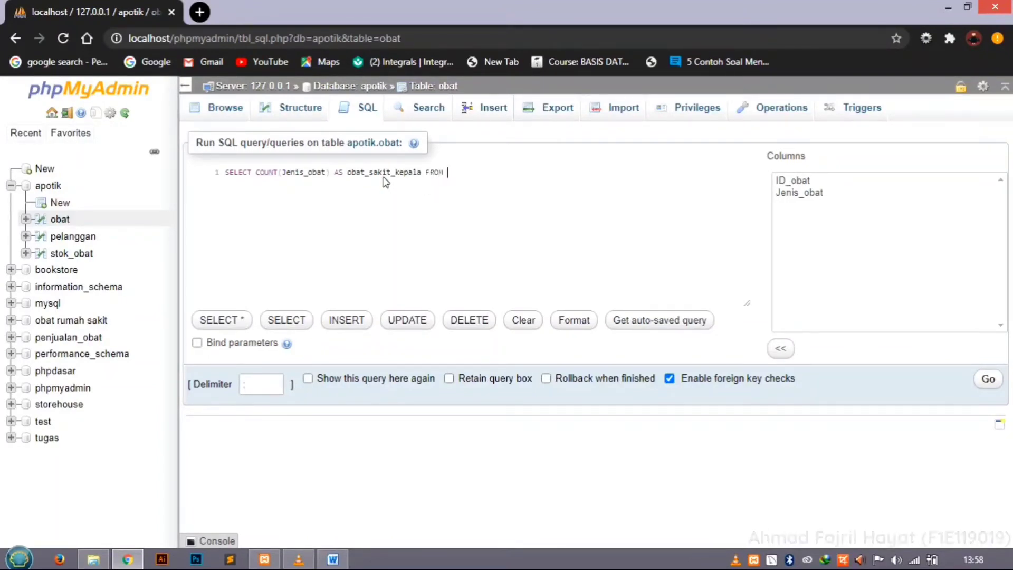
{"action": "type", "text": "oba"}
{"action": "key", "text": "Return"}
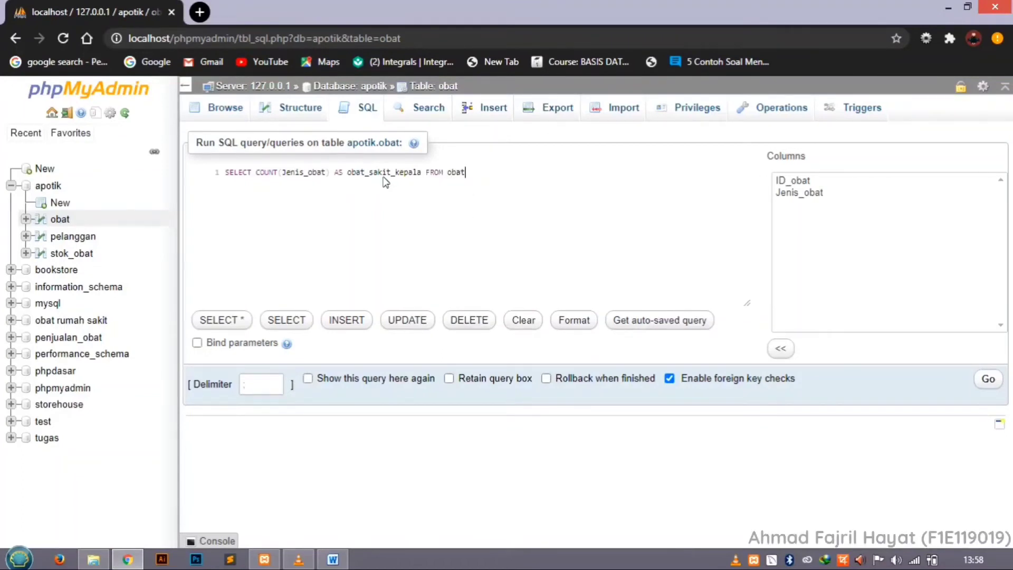
Add the condition WHERE Jenis_obat LIKE 'sakit kepala%'; to the count statement and run the query.
{"action": "type", "text": "whe"}
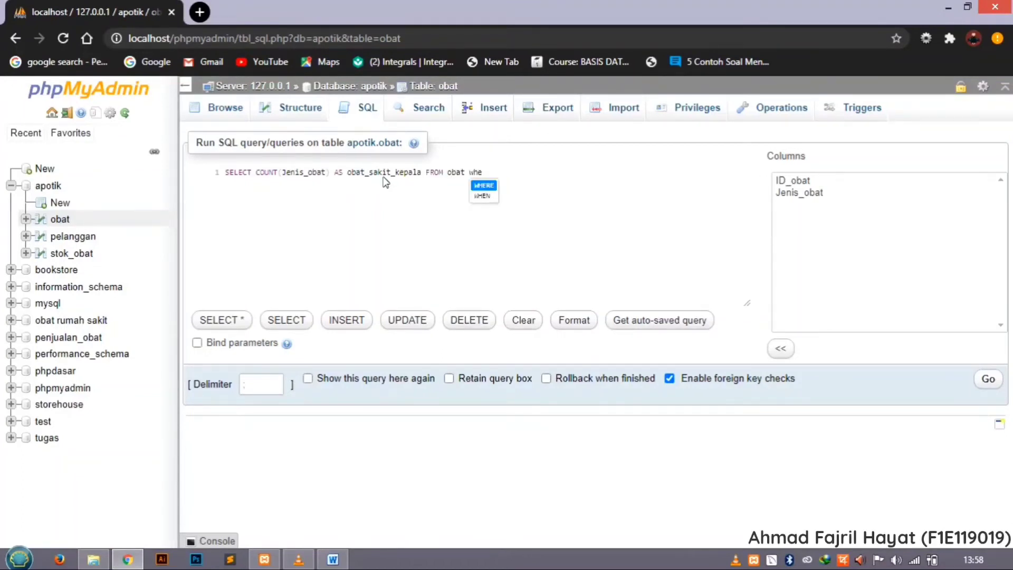
{"action": "key", "text": "Return"}
{"action": "type", "text": "jen"}
{"action": "key", "text": "Return"}
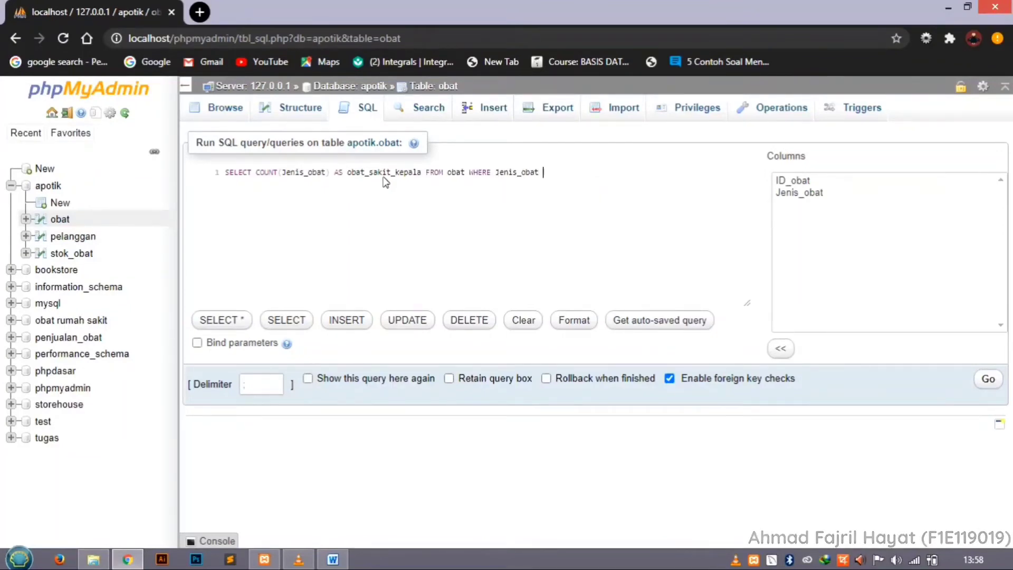
{"action": "type", "text": "like"}
{"action": "key", "text": "Return"}
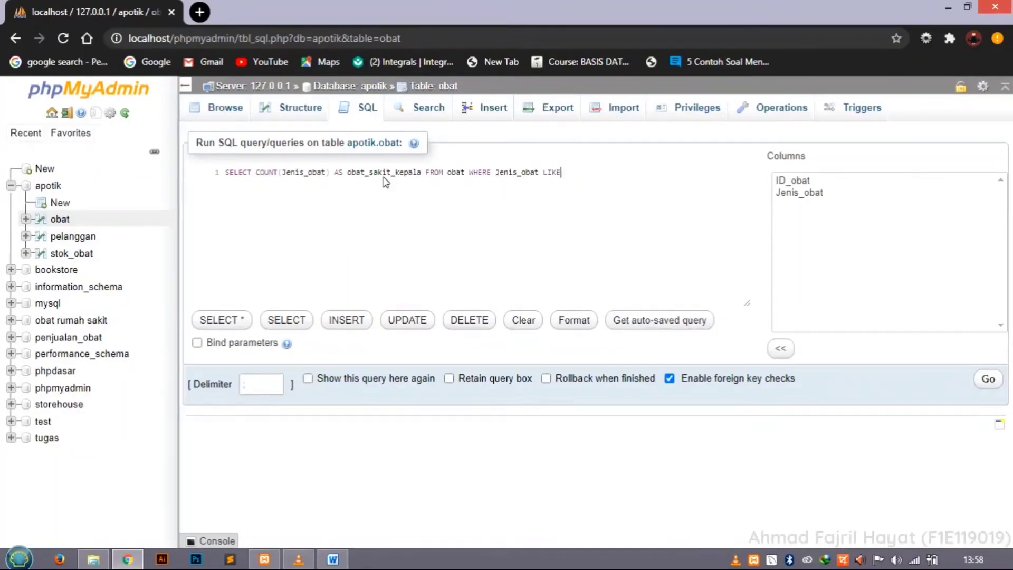
{"action": "type", "text": "'"}
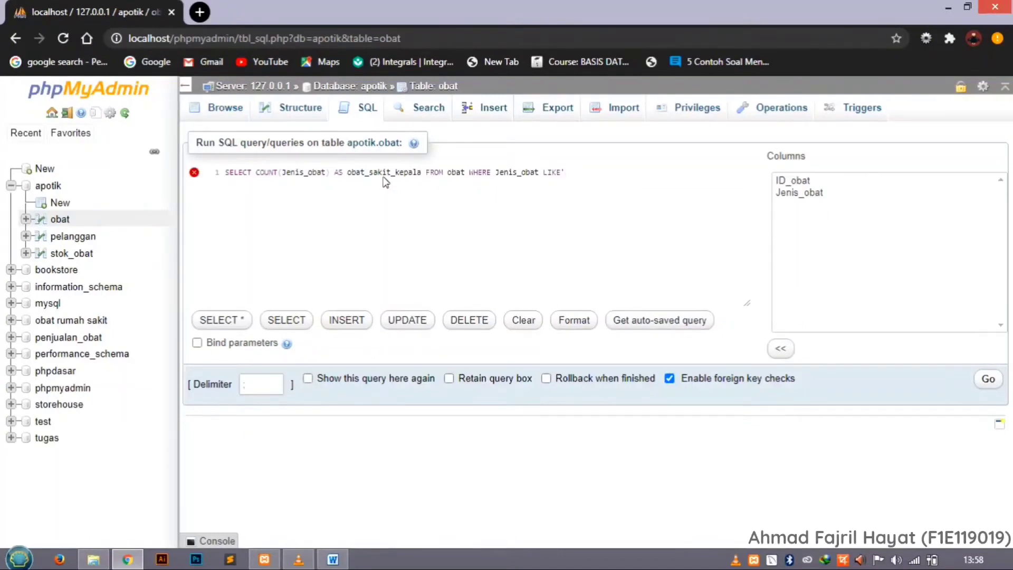
{"action": "type", "text": "sakit"}
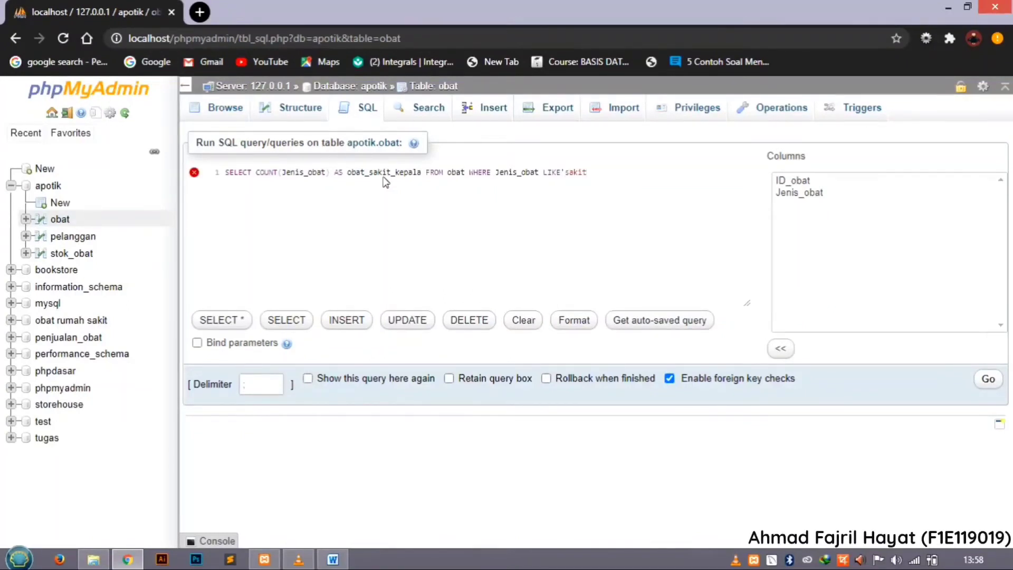
{"action": "type", "text": " kepala"}
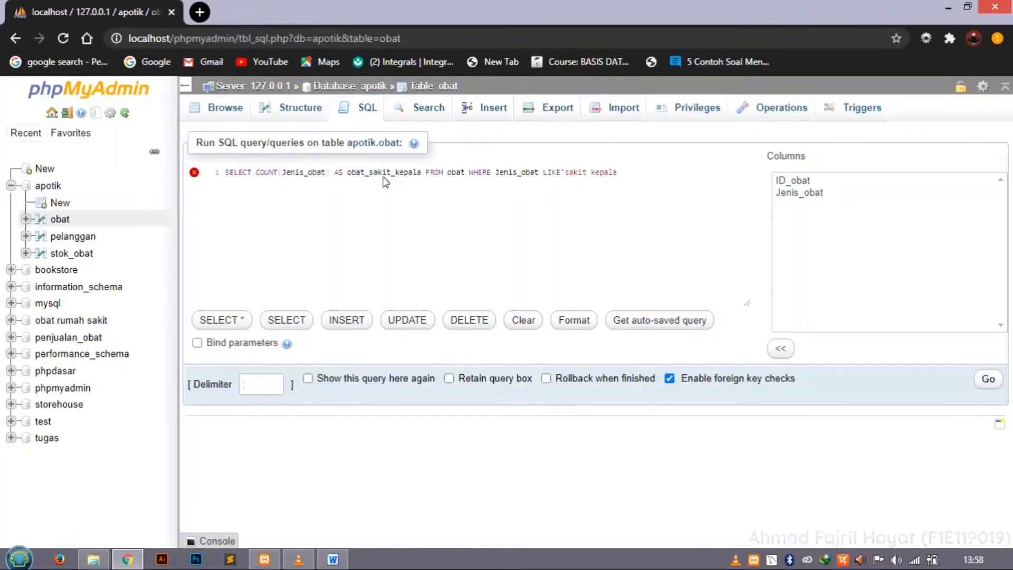
{"action": "type", "text": "%';"}
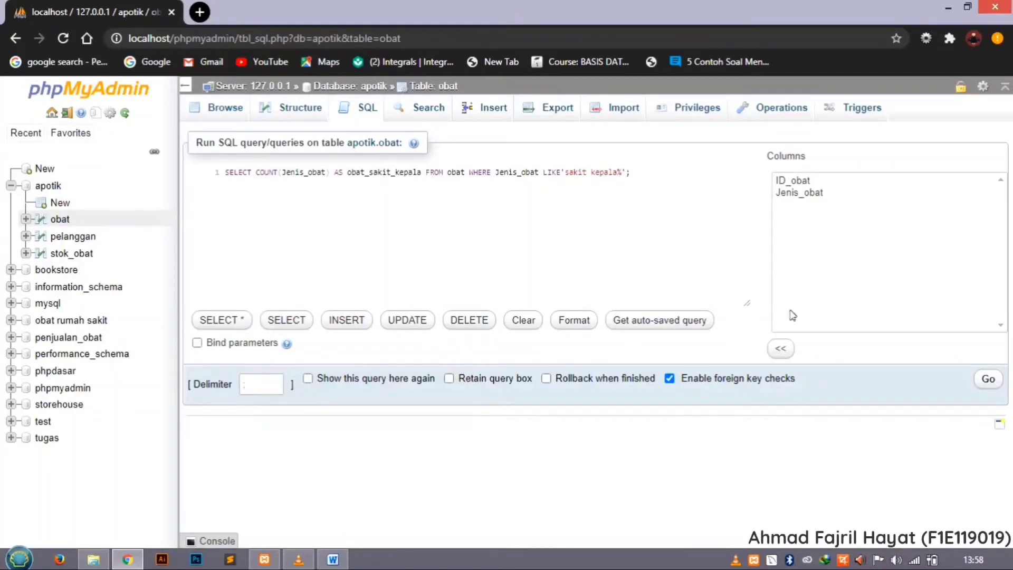
{"action": "left_click", "coordinate": [988, 382]}
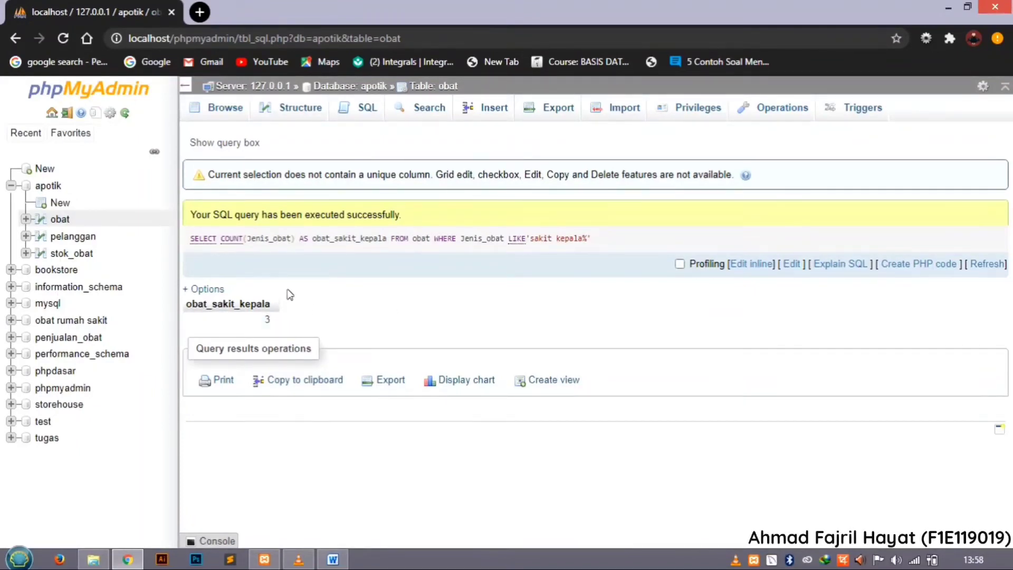
Open the obat table in a new browser tab alongside the count result.
{"action": "right_click", "coordinate": [70, 228]}
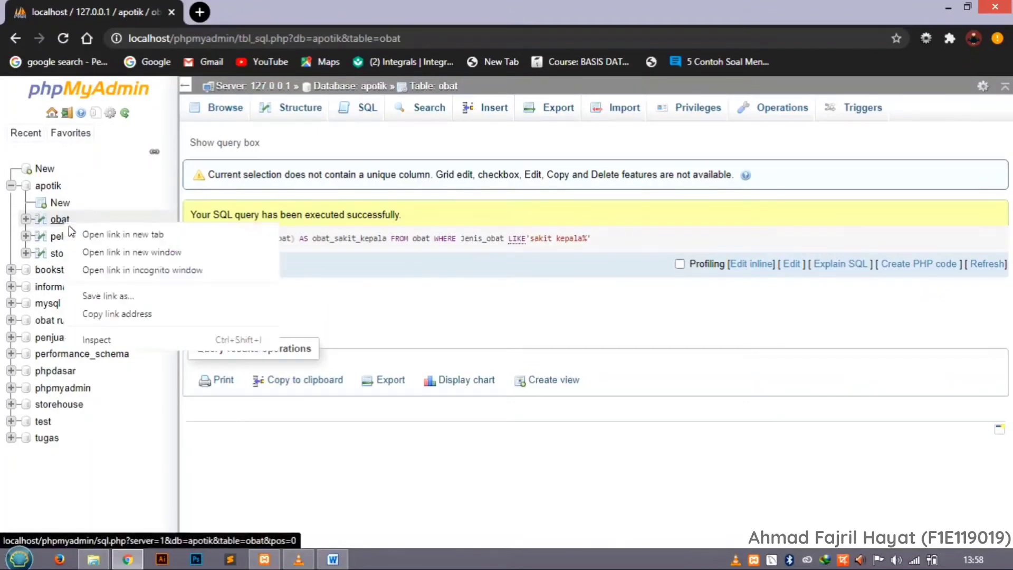
{"action": "left_click", "coordinate": [96, 235]}
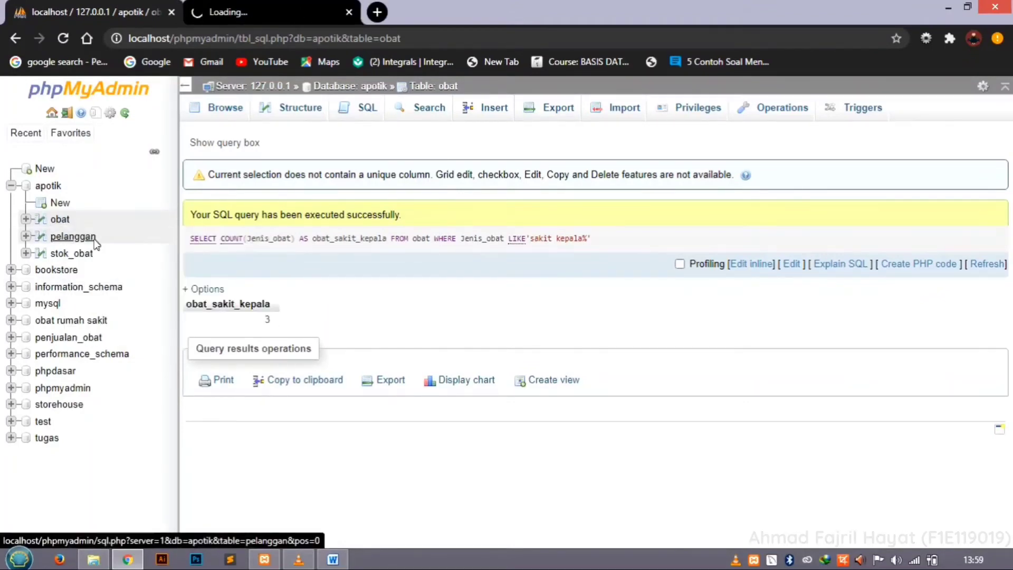
Switch to the obat table's browser tab and examine the Jenis_obat rows for the Sakit Kepala medicines.
{"action": "left_click", "coordinate": [283, 14]}
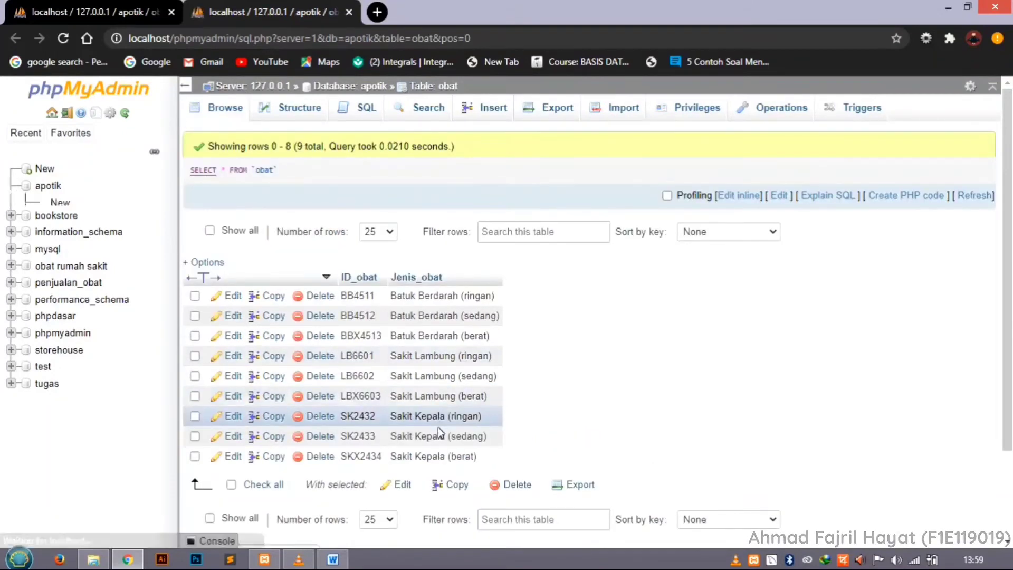
{"action": "scroll", "coordinate": [440, 433], "scroll_direction": "down", "scroll_amount": 1}
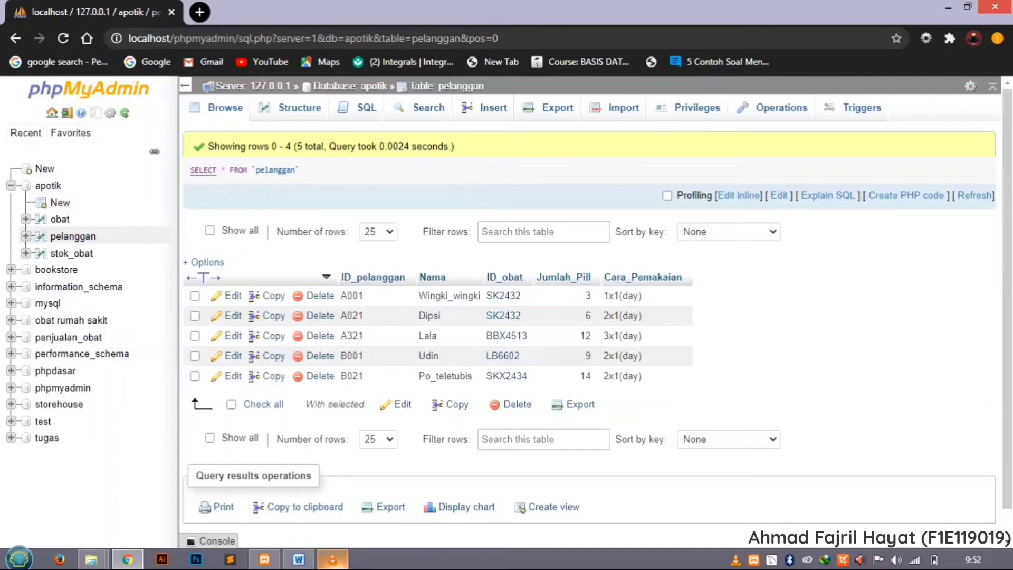
Open an SQL query on the pelanggan table and cut the default statement back to SELECT.
{"action": "left_click", "coordinate": [376, 115]}
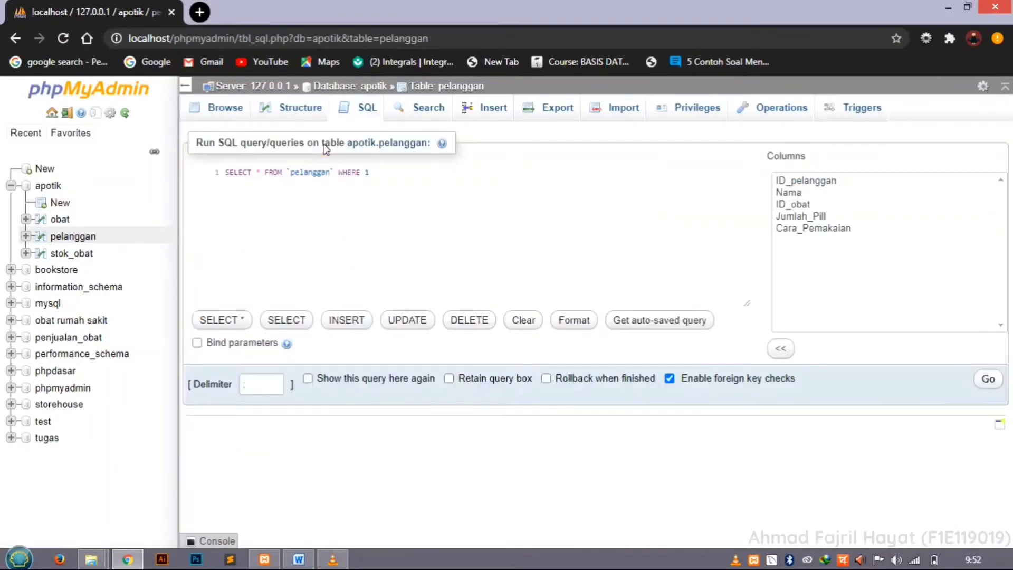
{"action": "left_click", "coordinate": [392, 176]}
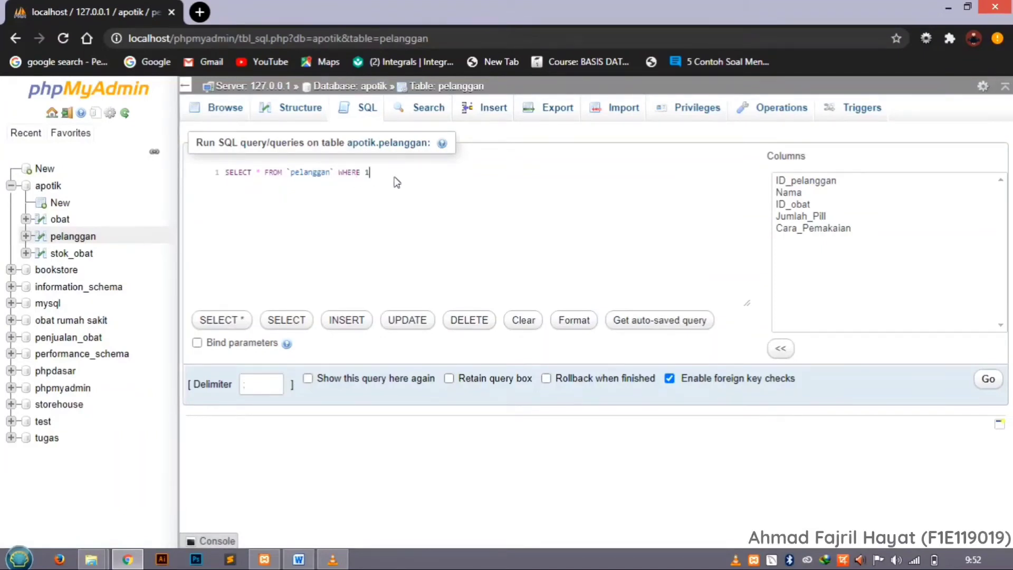
{"action": "key", "text": "BackSpace"}
{"action": "key", "text": "BackSpace"}
{"action": "key", "text": "BackSpace"}
{"action": "key", "text": "BackSpace"}
{"action": "key", "text": "BackSpace"}
{"action": "key", "text": "BackSpace"}
{"action": "key", "text": "BackSpace"}
{"action": "key", "text": "BackSpace"}
{"action": "key", "text": "BackSpace"}
{"action": "key", "text": "BackSpace"}
{"action": "key", "text": "BackSpace"}
{"action": "key", "text": "BackSpace"}
{"action": "key", "text": "BackSpace"}
{"action": "key", "text": "BackSpace"}
{"action": "key", "text": "BackSpace"}
{"action": "key", "text": "BackSpace"}
{"action": "key", "text": "BackSpace"}
{"action": "key", "text": "BackSpace"}
{"action": "key", "text": "BackSpace"}
{"action": "key", "text": "BackSpace"}
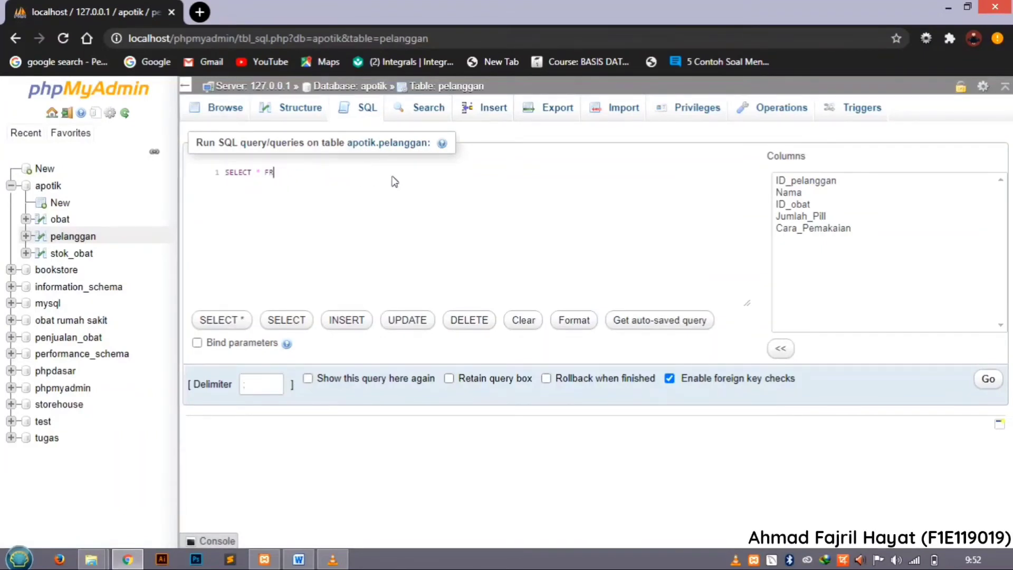
{"action": "key", "text": "BackSpace"}
{"action": "key", "text": "BackSpace"}
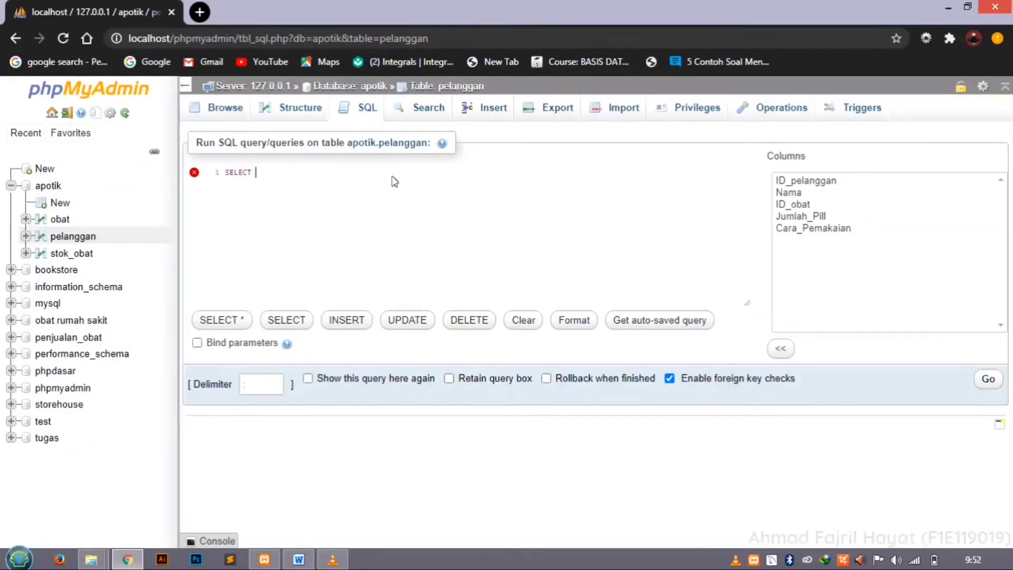
Add the expression round(AVG(Jumlah_Pill),1) after SELECT to average the pill quantity to one decimal.
{"action": "type", "text": "roun"}
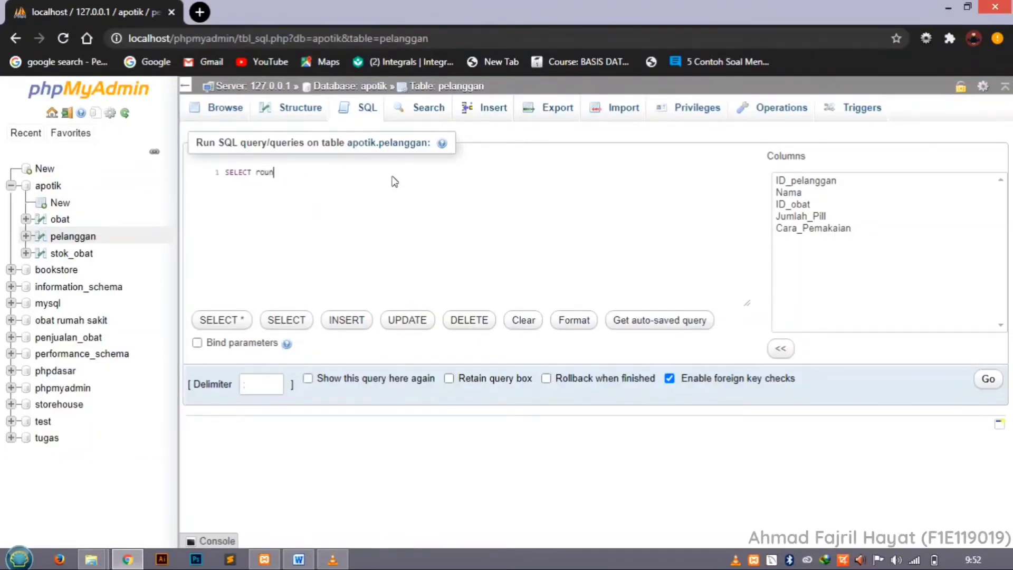
{"action": "type", "text": "d("}
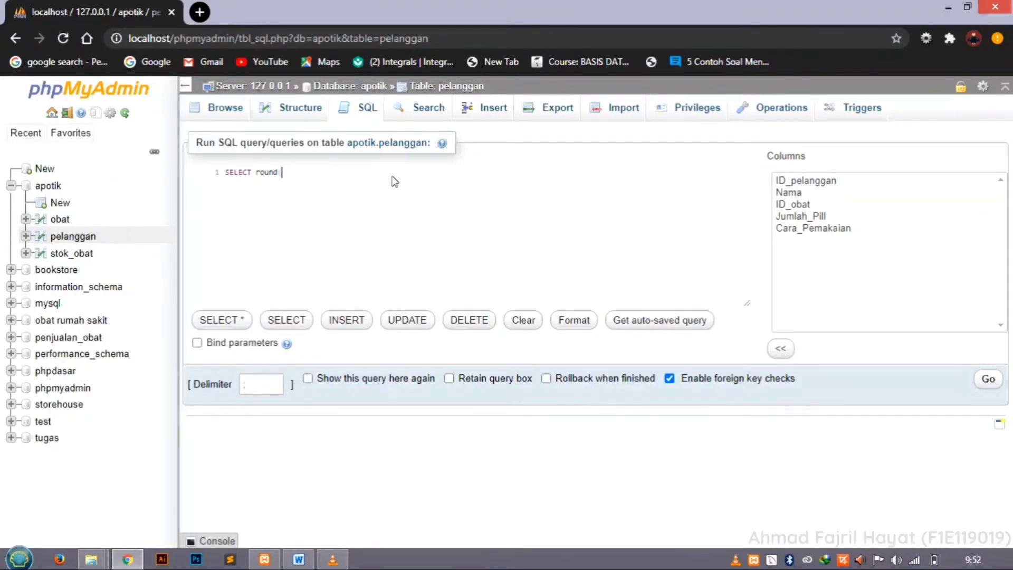
{"action": "type", "text": "a"}
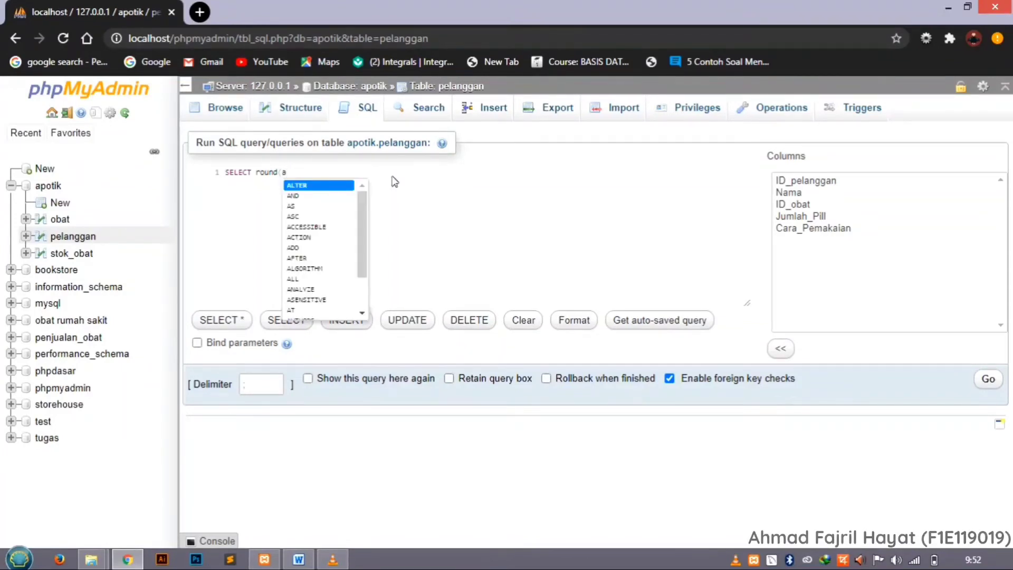
{"action": "type", "text": "vg"}
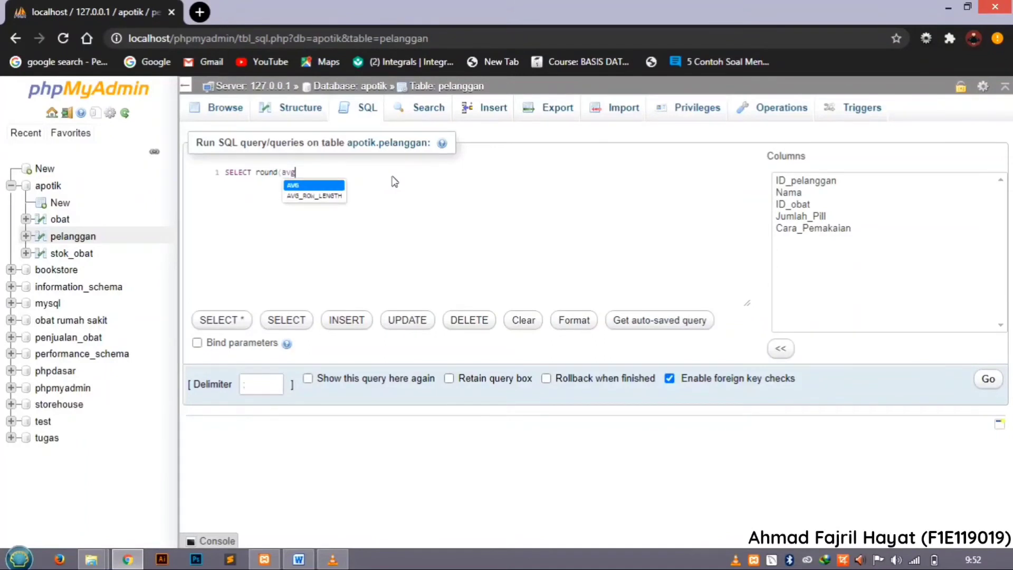
{"action": "key", "text": "Return"}
{"action": "type", "text": "("}
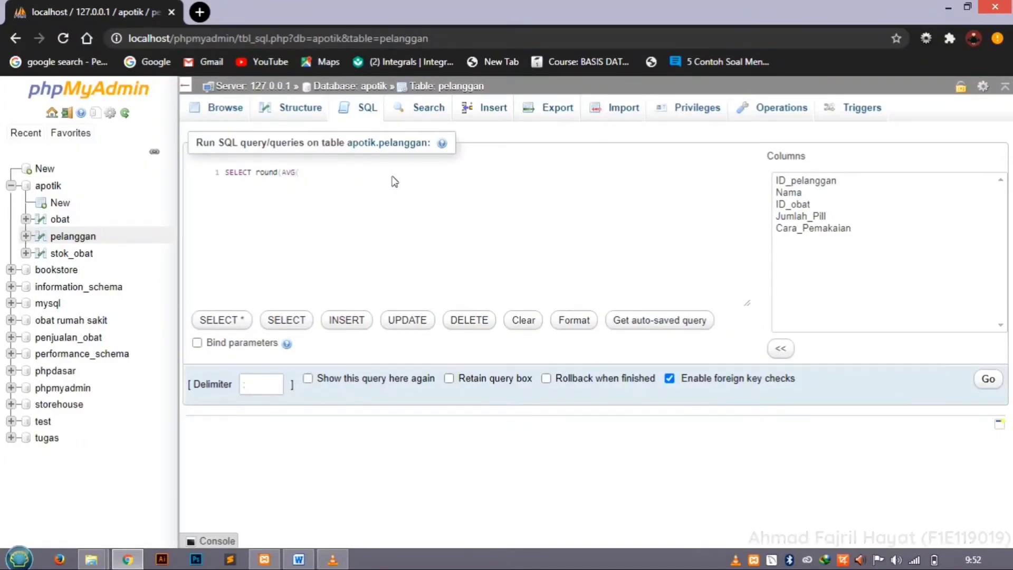
{"action": "type", "text": "ju"}
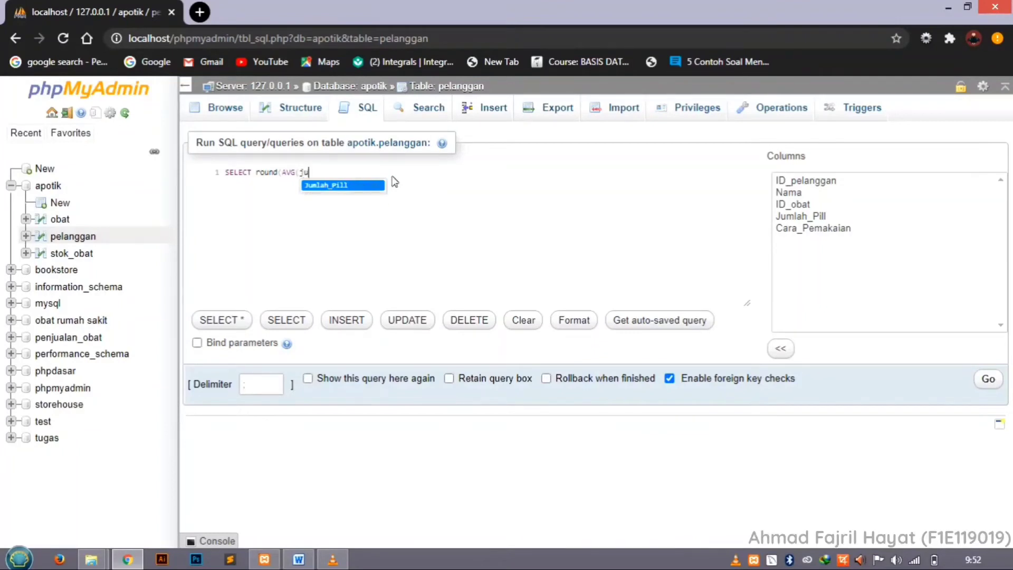
{"action": "key", "text": "Return"}
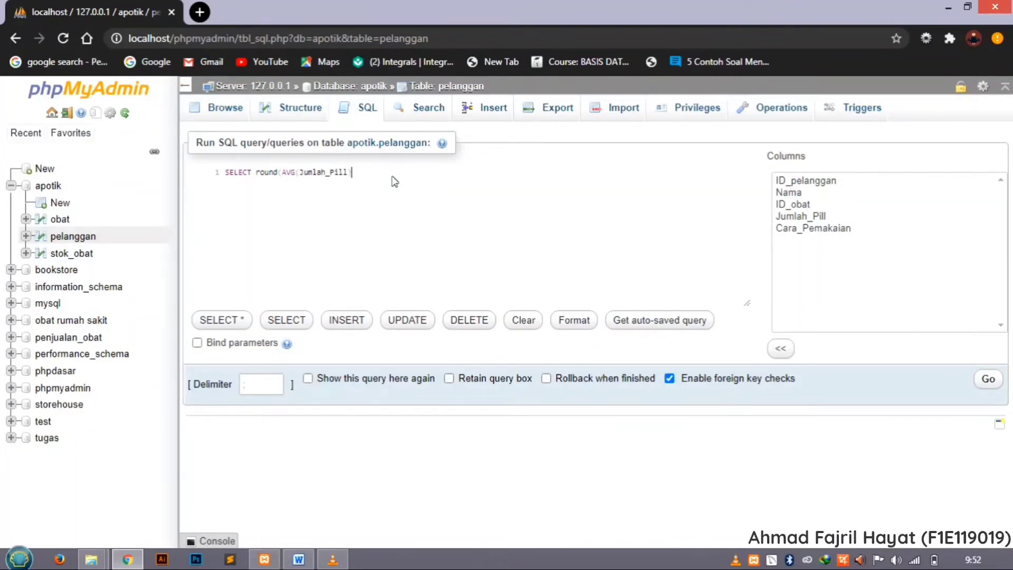
{"action": "type", "text": ","}
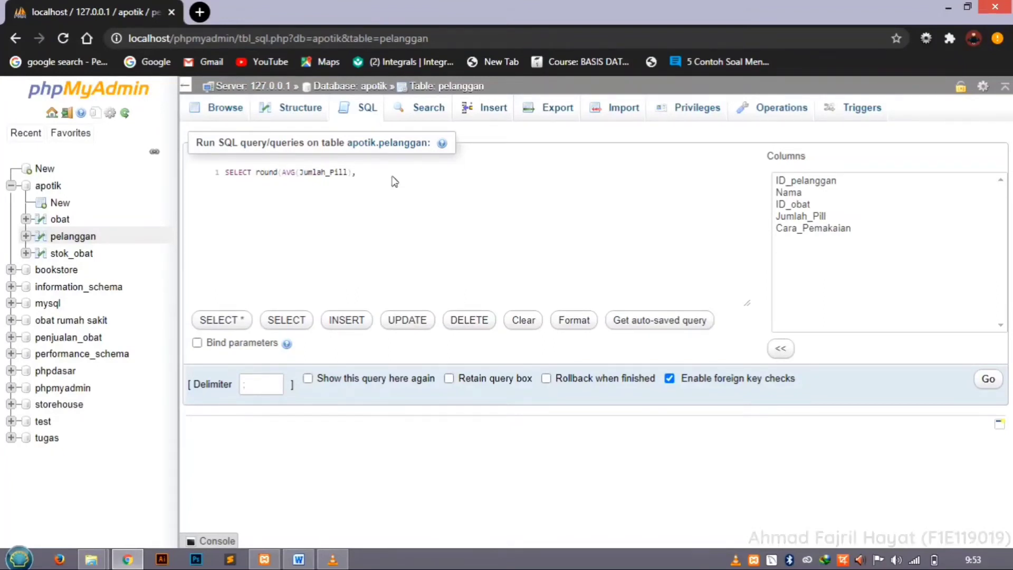
{"action": "type", "text": "1"}
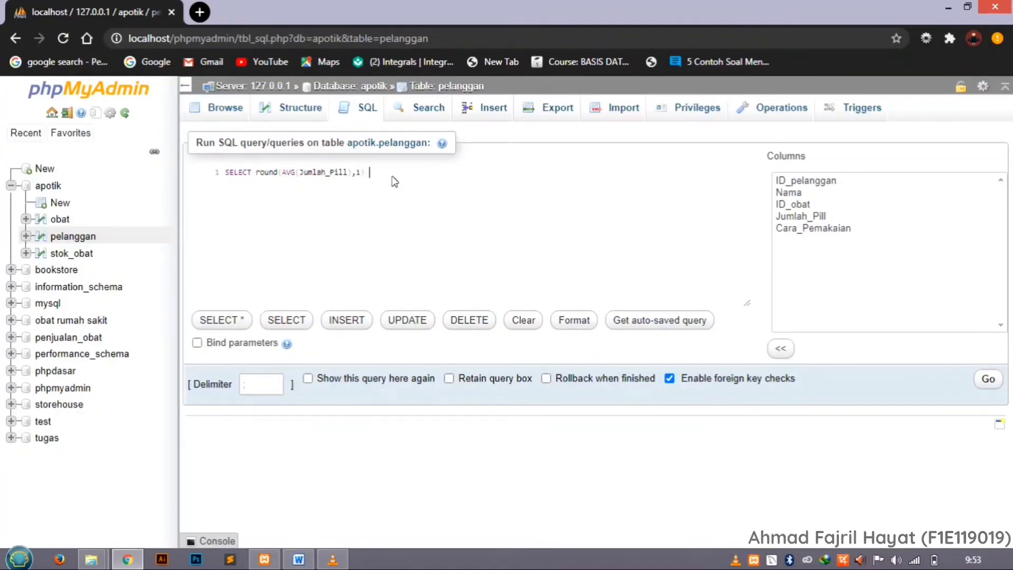
{"action": "type", "text": "  AS"}
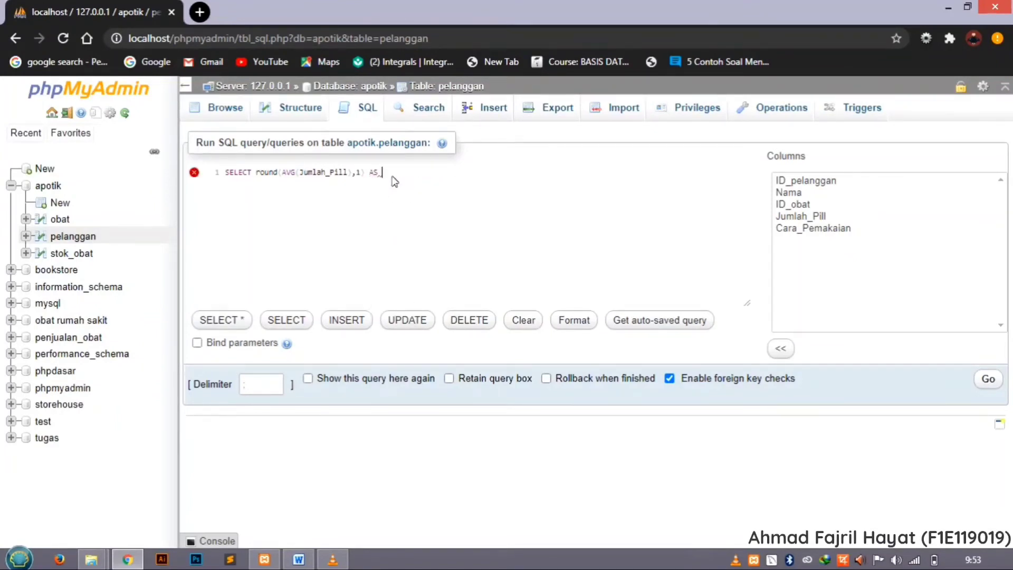
{"action": "type", "text": " rata2_"}
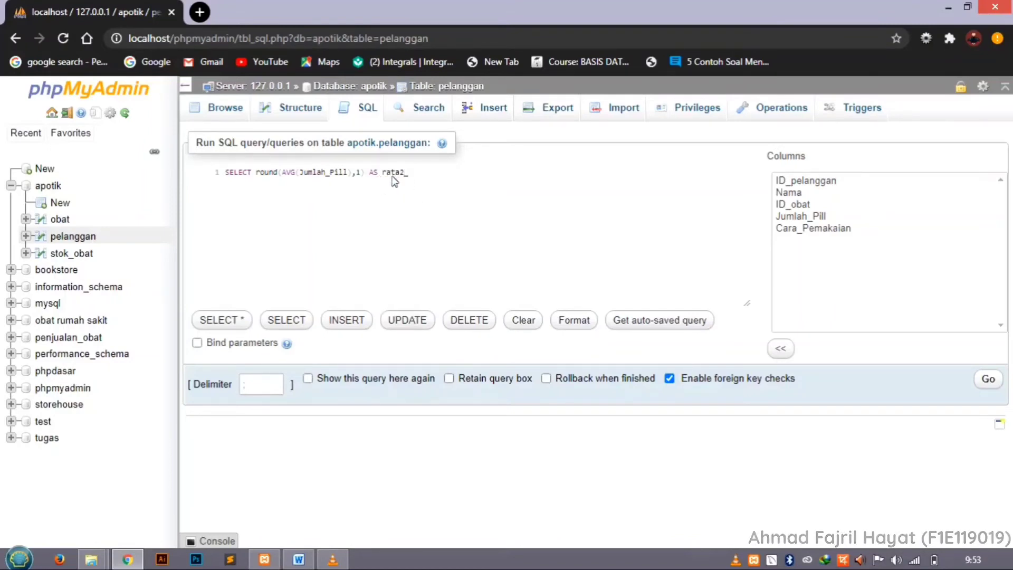
{"action": "type", "text": "obat"}
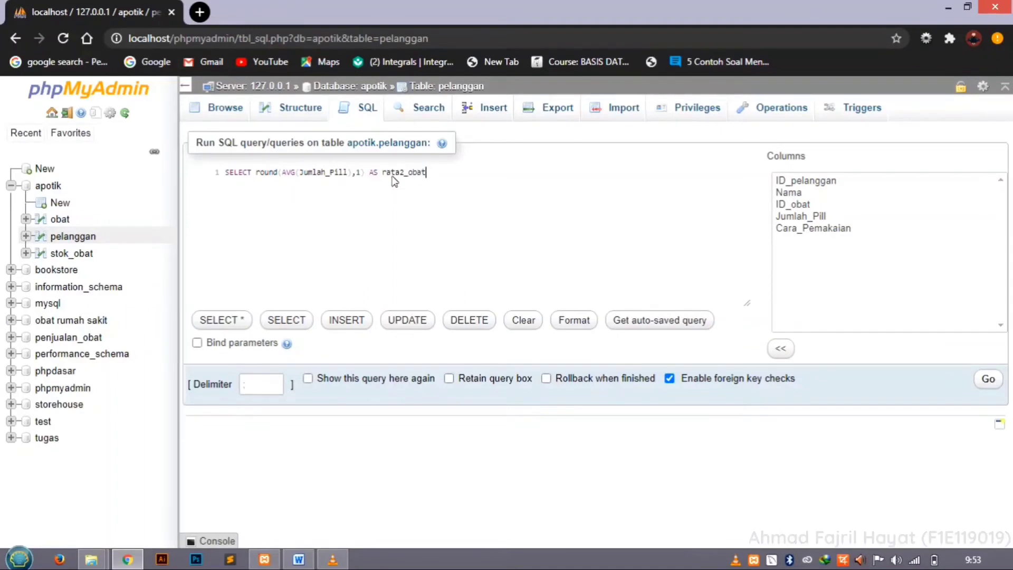
{"action": "type", "text": "_yang"}
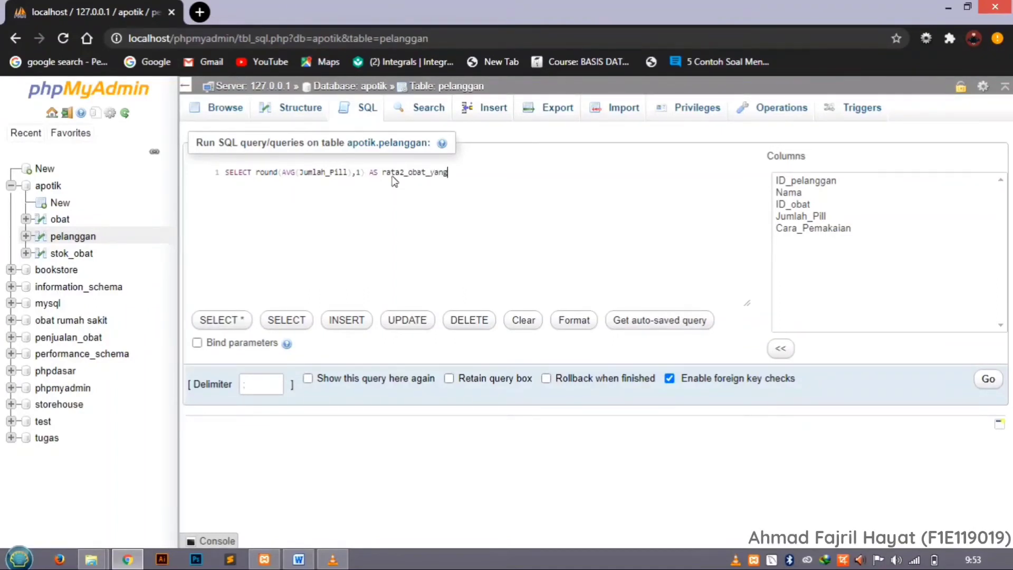
{"action": "type", "text": "_t"}
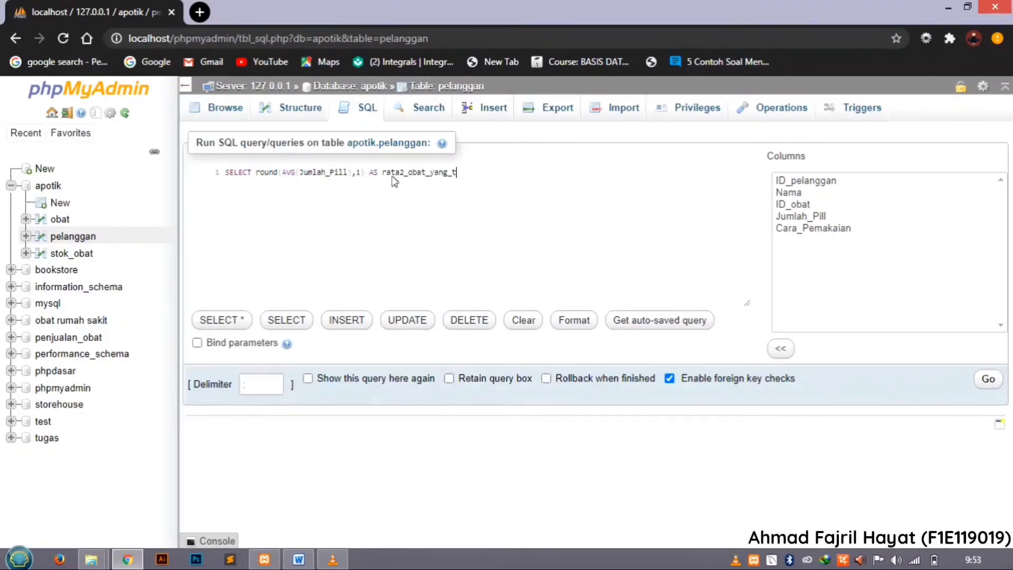
{"action": "type", "text": "erjual "}
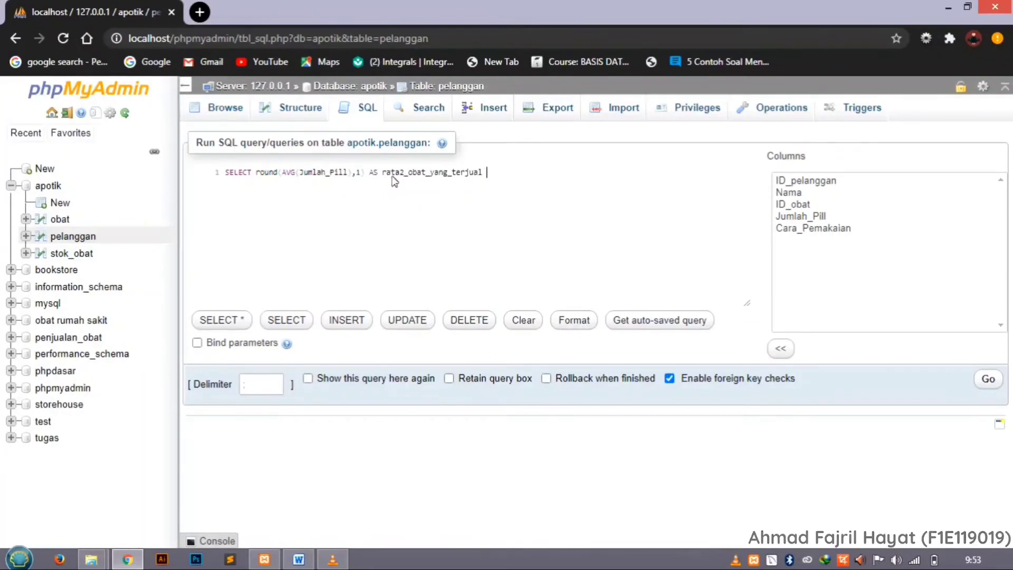
{"action": "type", "text": "from"}
Complete the average statement with FROM pelanggan; and run the query.
{"action": "key", "text": "Return"}
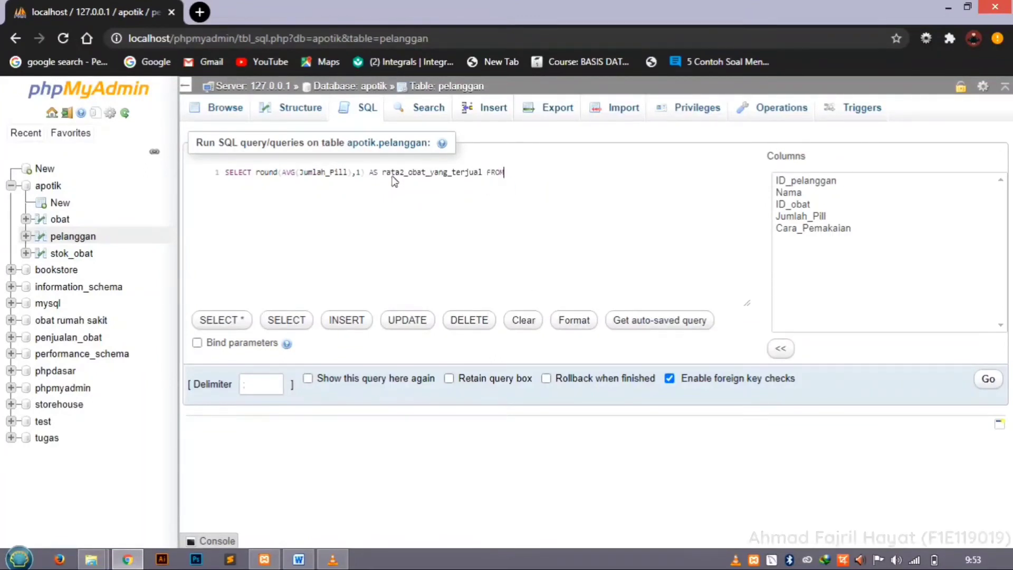
{"action": "type", "text": "pe"}
{"action": "key", "text": "Return"}
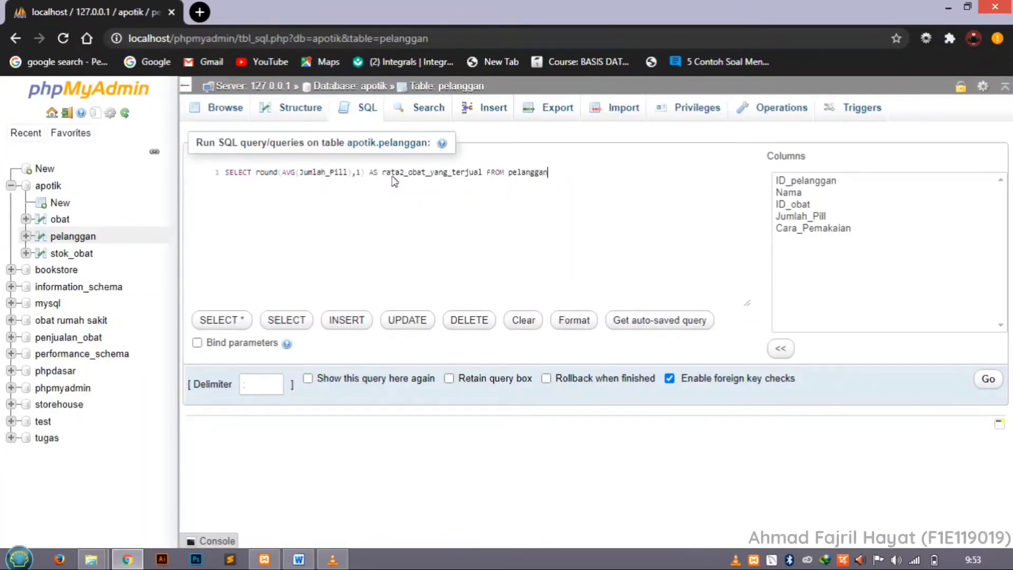
{"action": "type", "text": ";"}
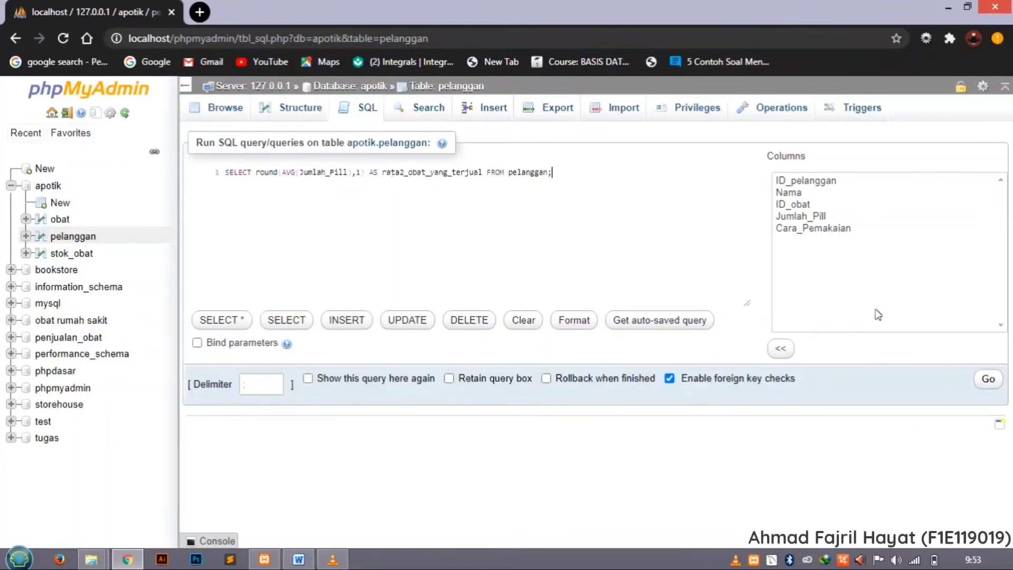
{"action": "left_click", "coordinate": [990, 386]}
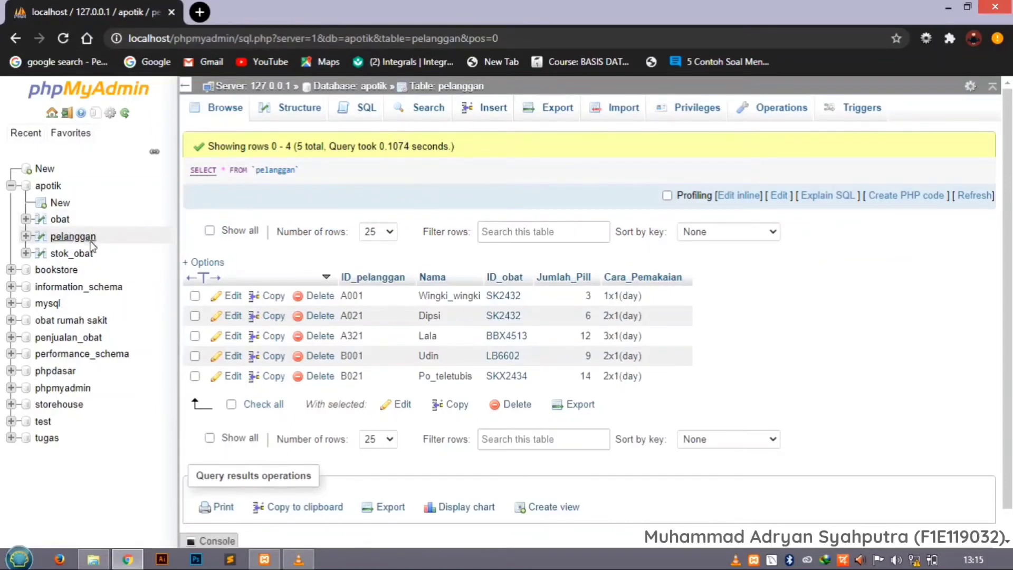
Open a new SQL query on the pelanggan table and replace the default statement with CREATE VIEW.
{"action": "left_click", "coordinate": [360, 111]}
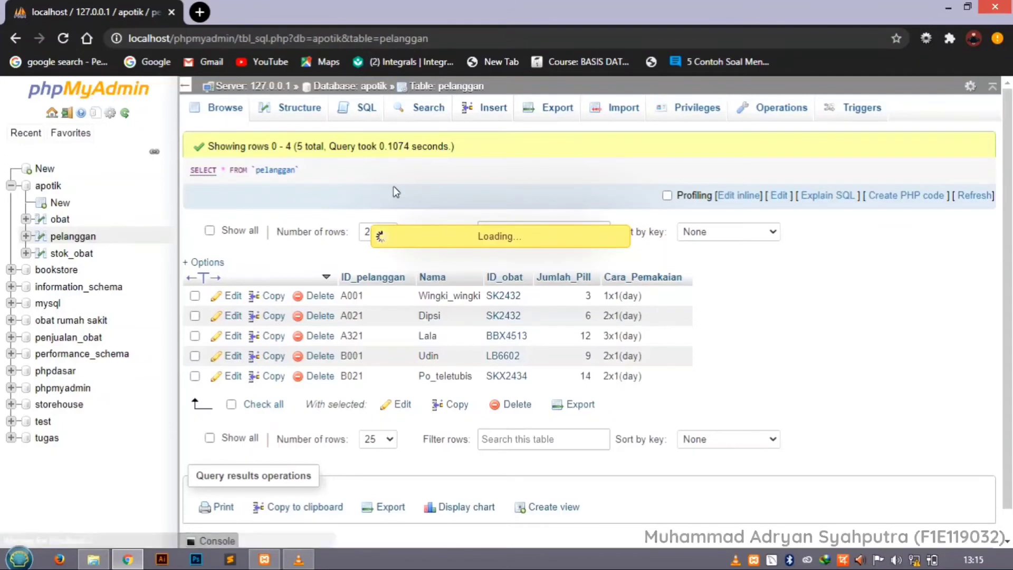
{"action": "left_click_drag", "start_coordinate": [385, 177], "coordinate": [228, 182]}
{"action": "key", "text": "BackSpace"}
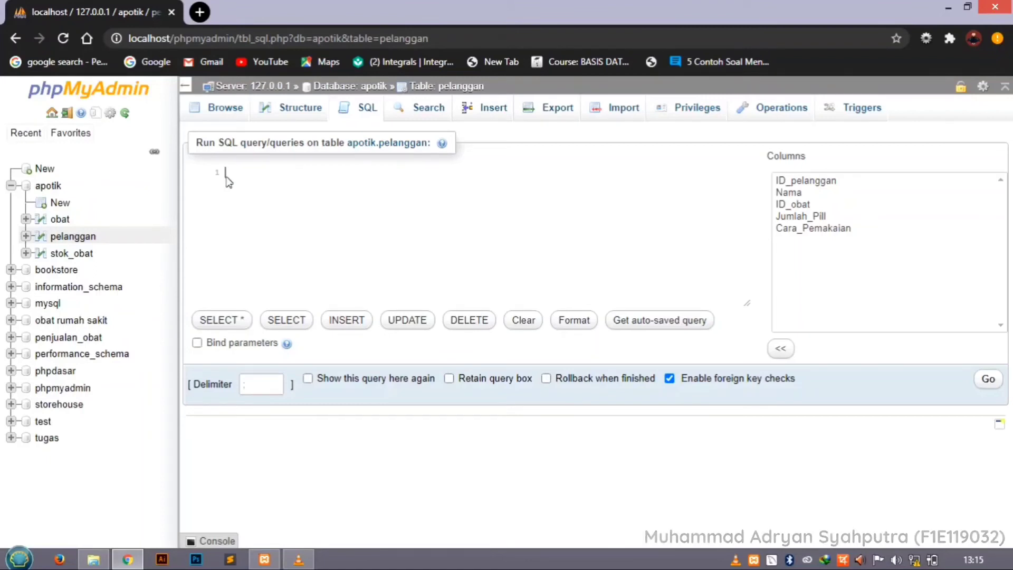
{"action": "type", "text": "create"}
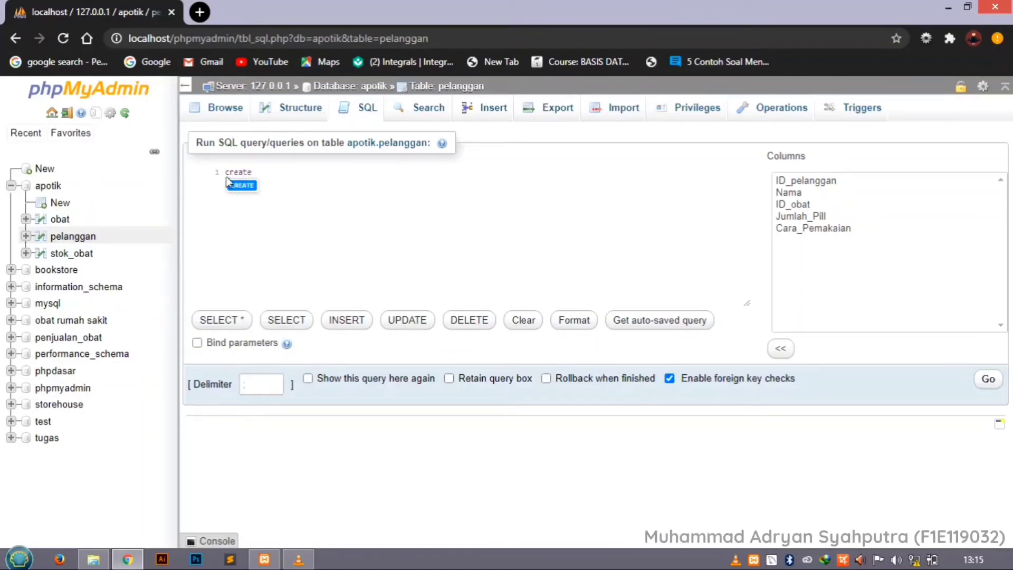
{"action": "key", "text": "Return"}
{"action": "type", "text": "v"}
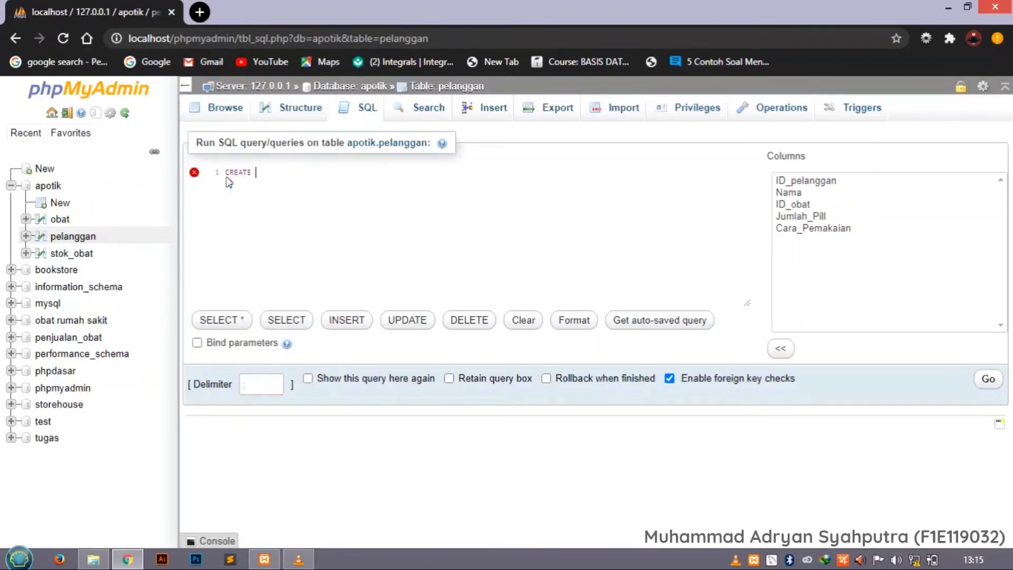
{"action": "type", "text": "ie"}
{"action": "key", "text": "Return"}
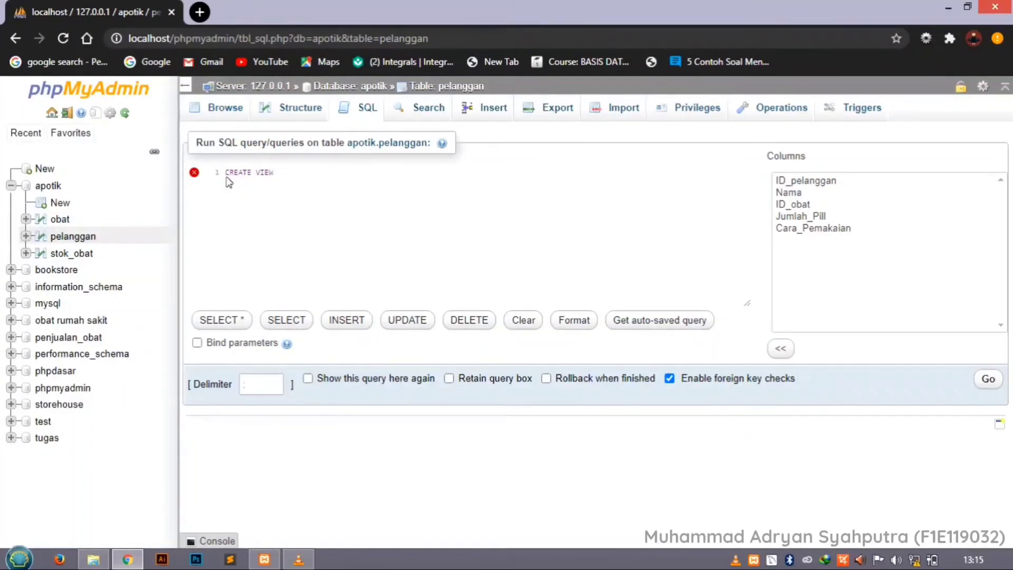
Name the view banyak_pil_obat_terjual after CREATE VIEW.
{"action": "type", "text": "banyak"}
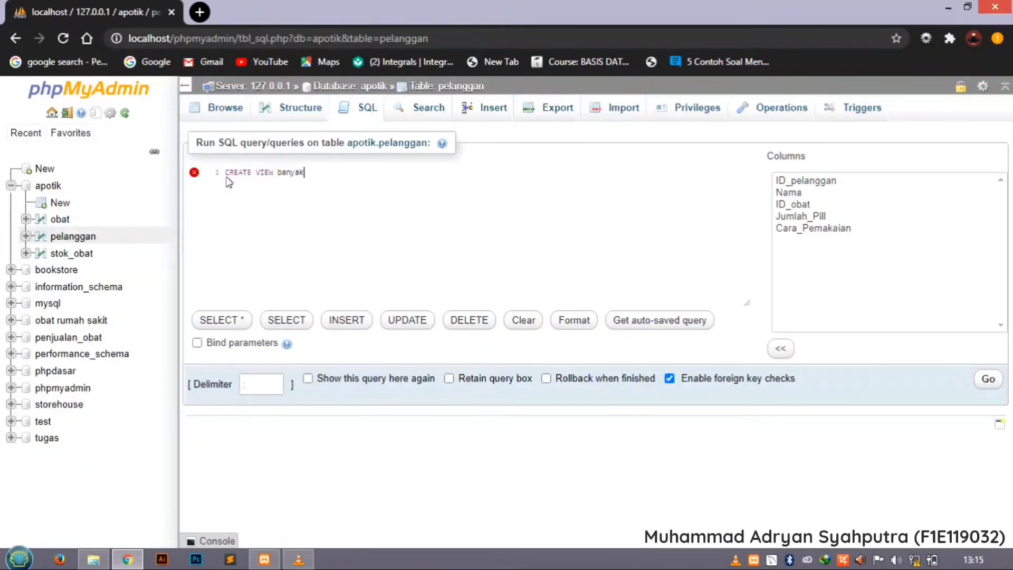
{"action": "type", "text": "_"}
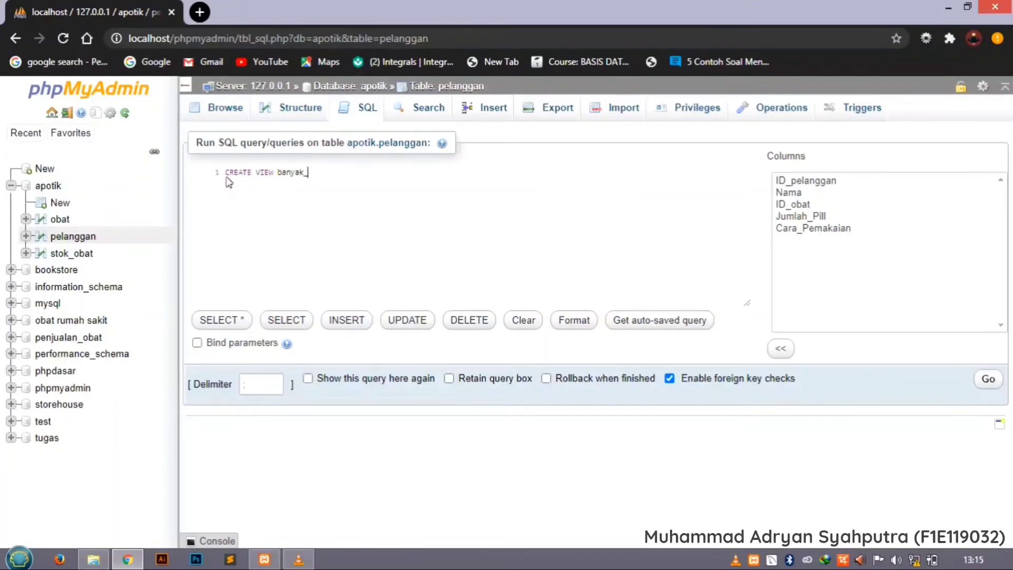
{"action": "type", "text": "pil-"}
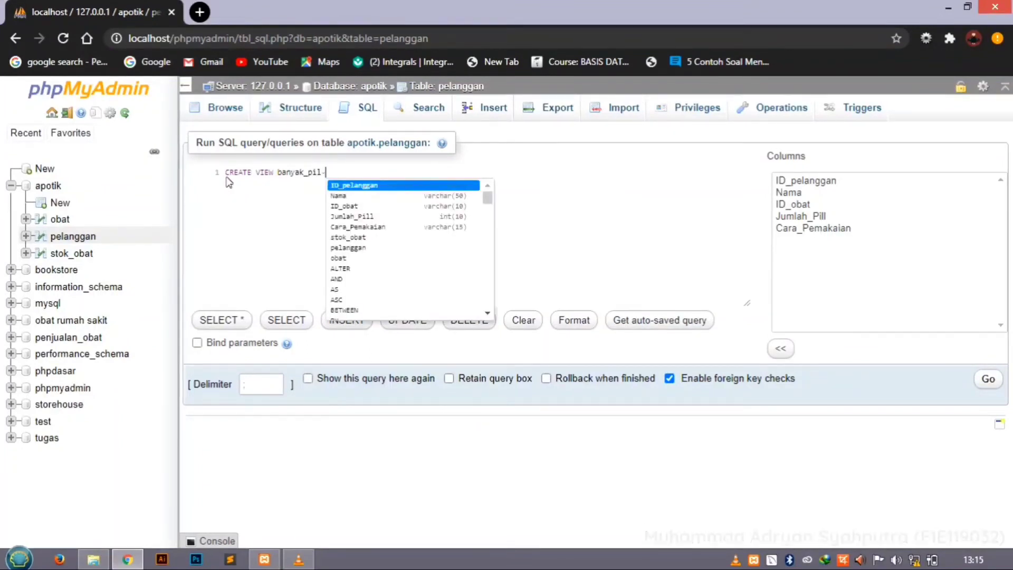
{"action": "key", "text": "BackSpace"}
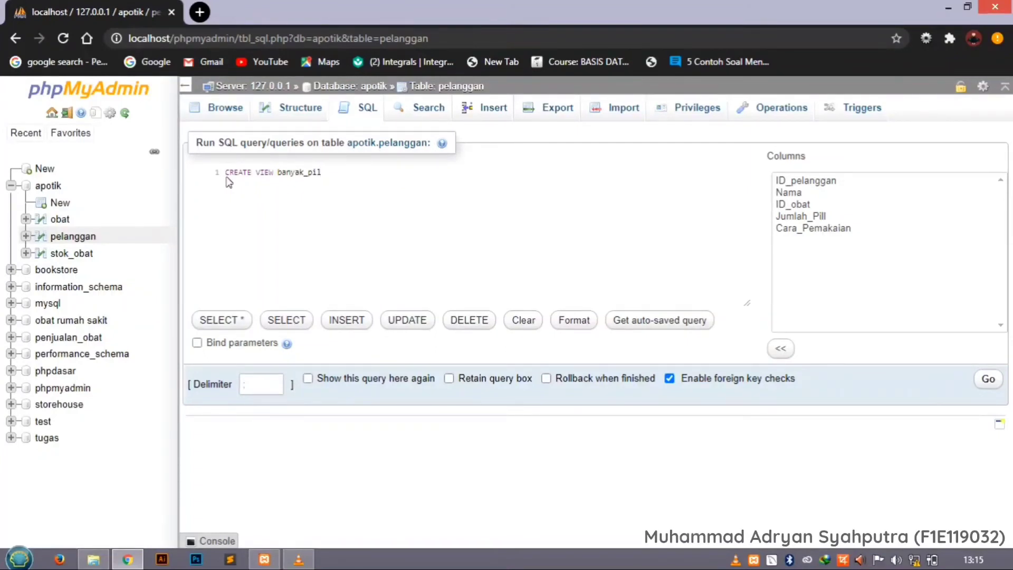
{"action": "type", "text": "_o"}
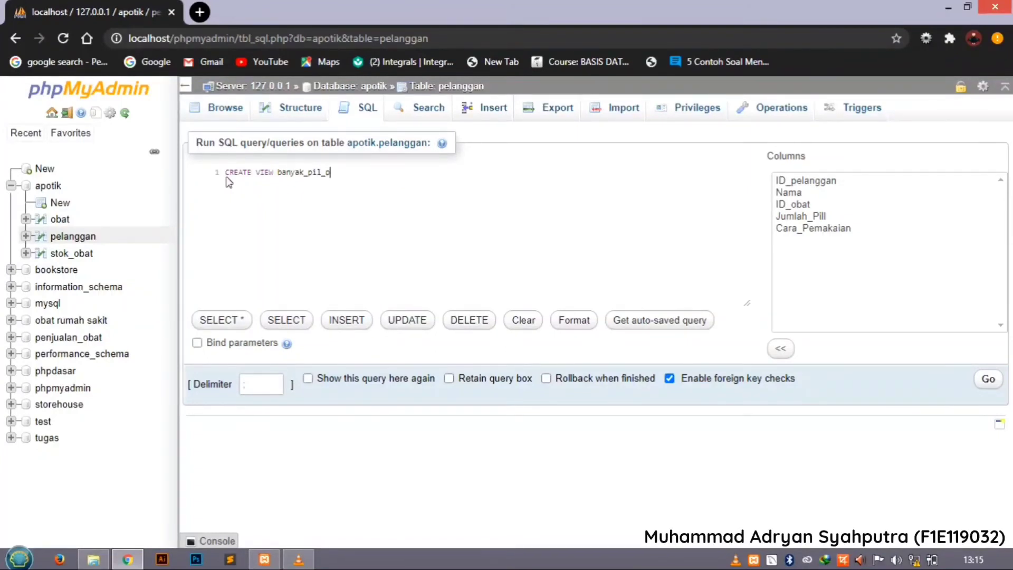
{"action": "type", "text": "bat_terjual"}
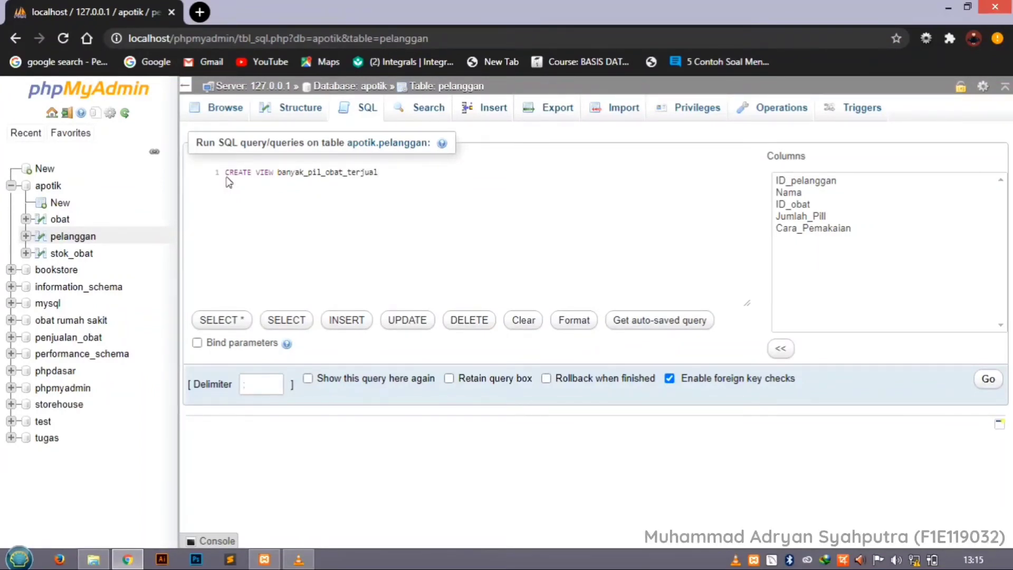
{"action": "type", "text": " ("}
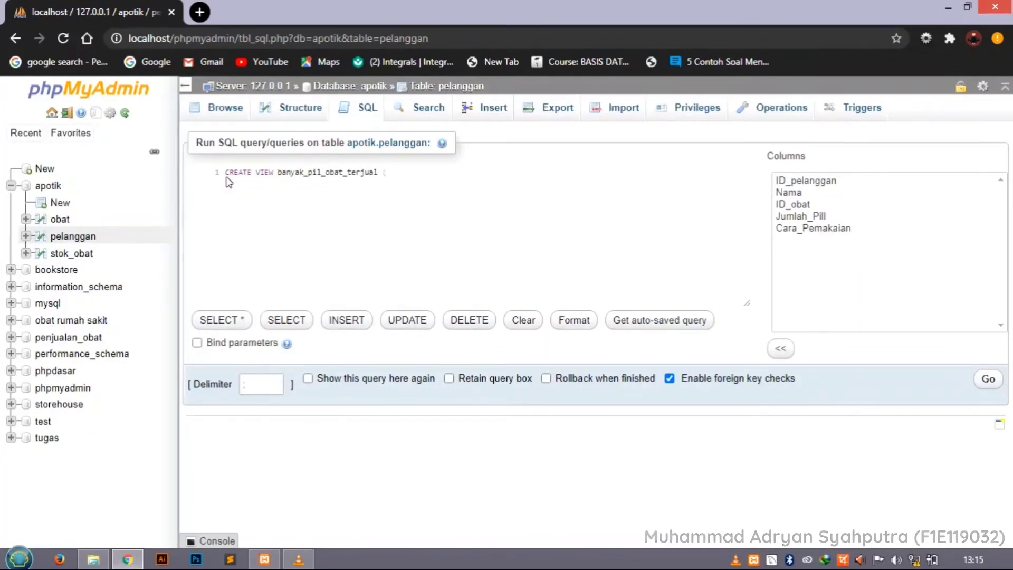
Add the view's column list (id_obat,pil_terjual) after its name.
{"action": "type", "text": "id_"}
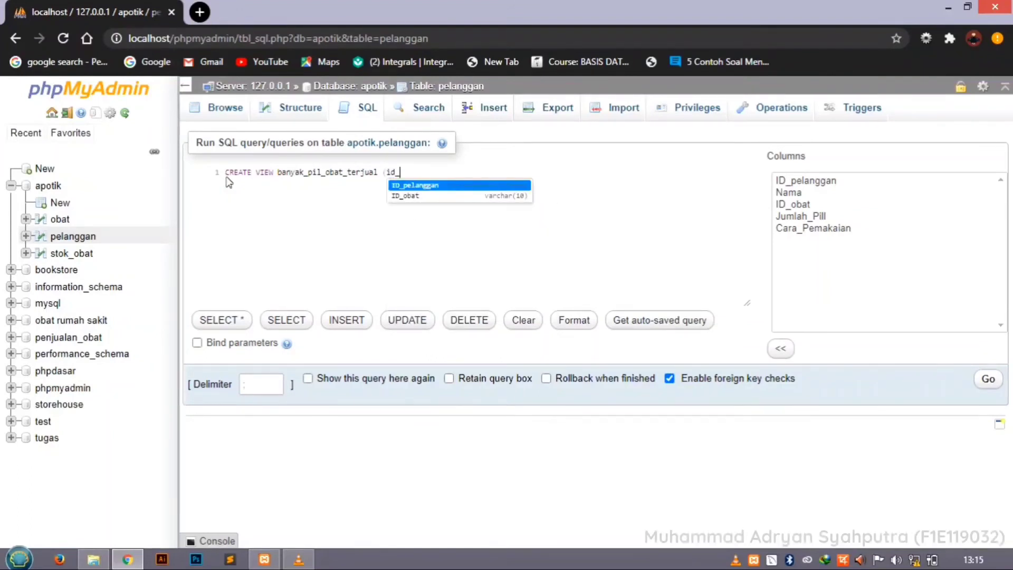
{"action": "type", "text": "obat"}
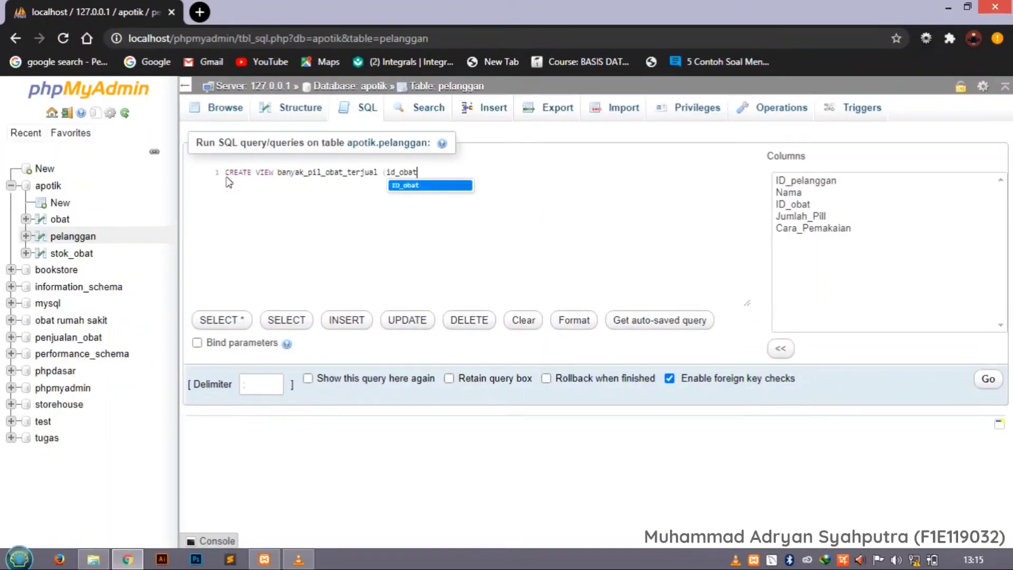
{"action": "type", "text": ","}
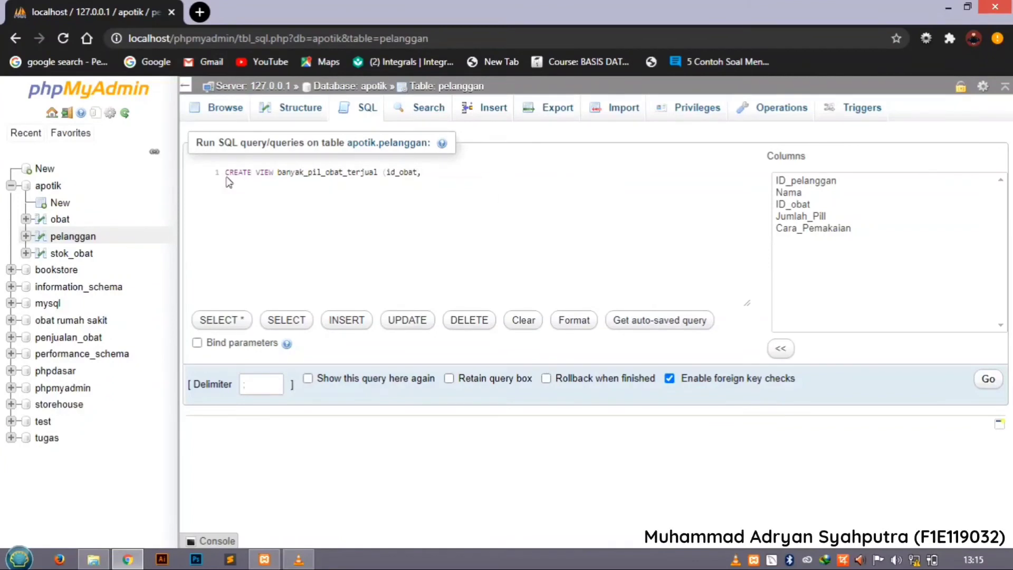
{"action": "type", "text": "pil"}
{"action": "type", "text": "_ter"}
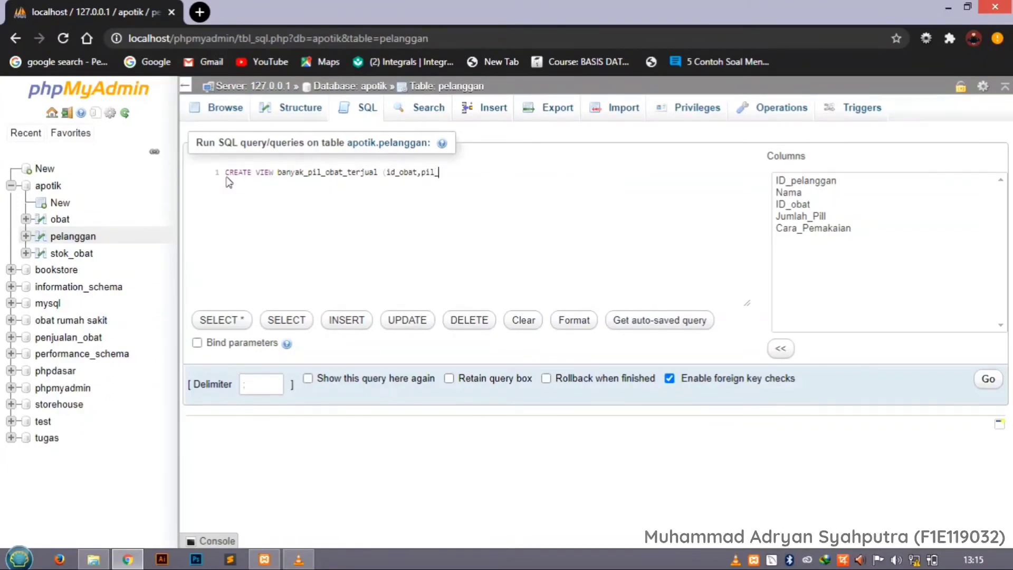
{"action": "type", "text": "jual"}
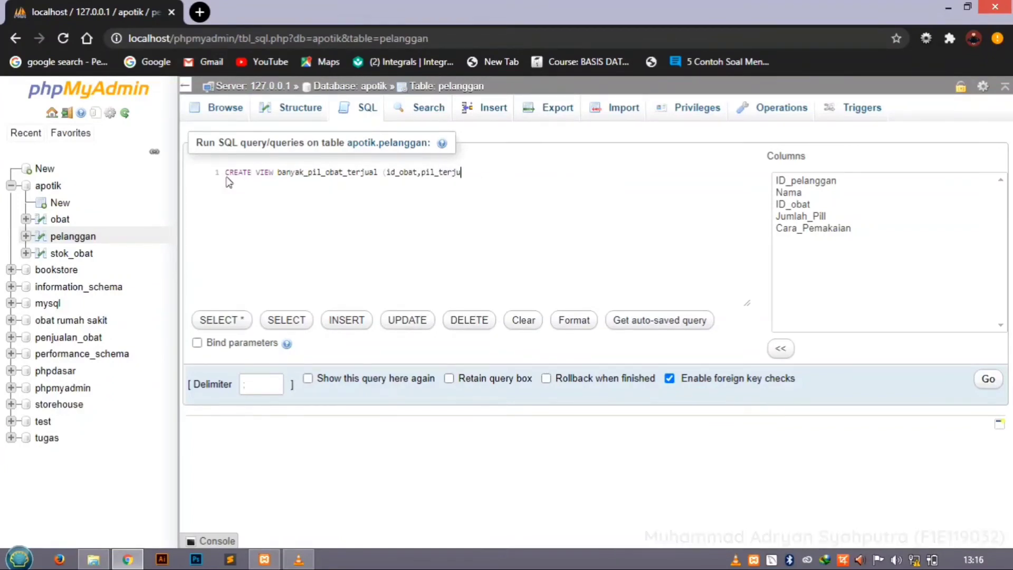
{"action": "type", "text": ")"}
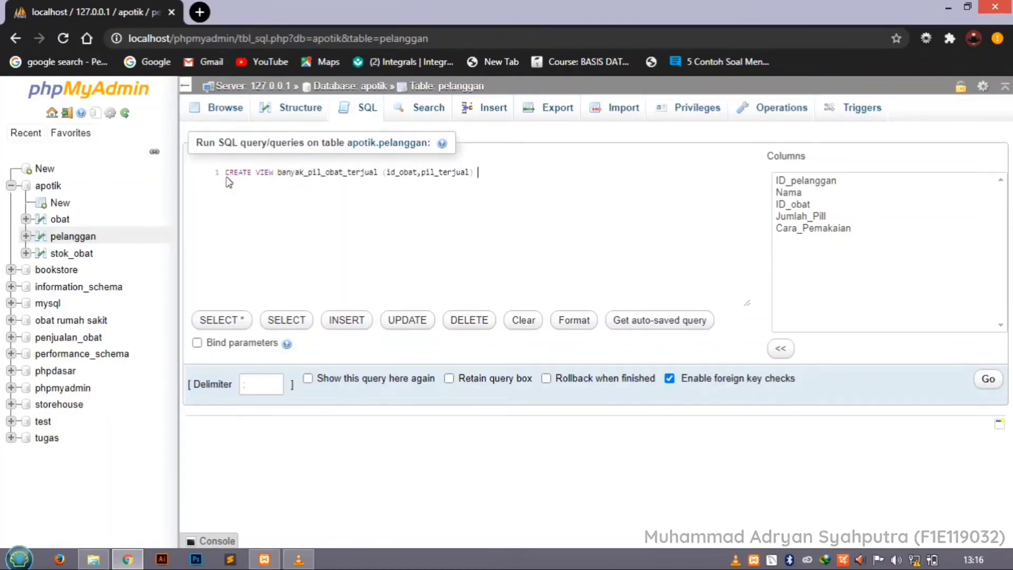
Begin the view's defining query with AS SELECT ID_obat.
{"action": "type", "text": "AS"}
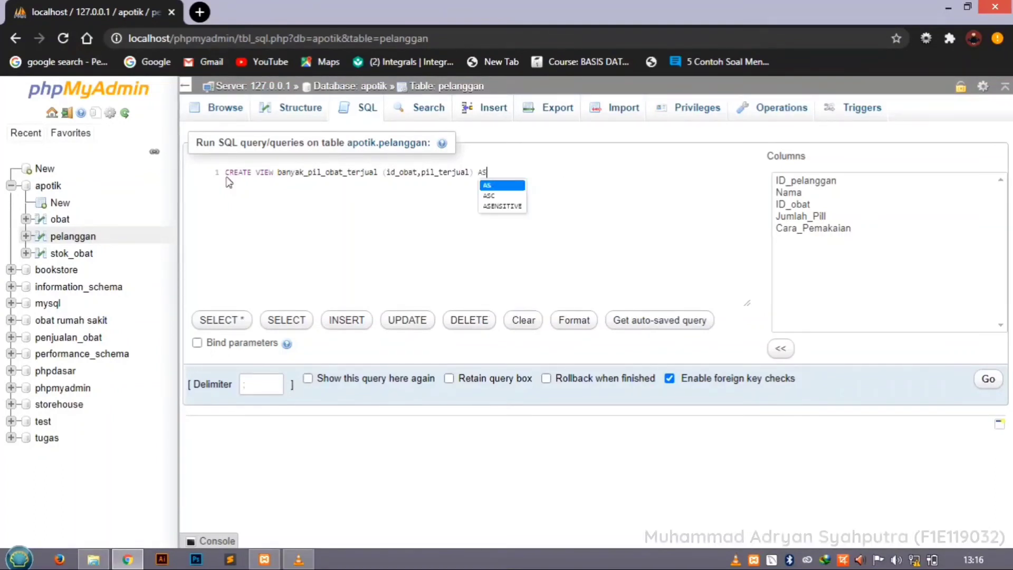
{"action": "type", "text": " SELECT"}
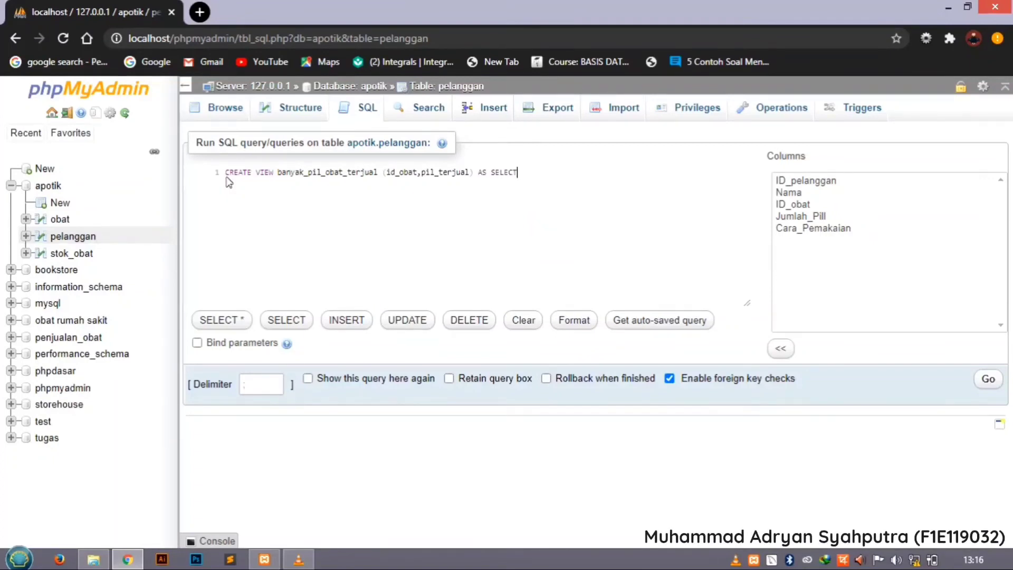
{"action": "type", "text": " ID"}
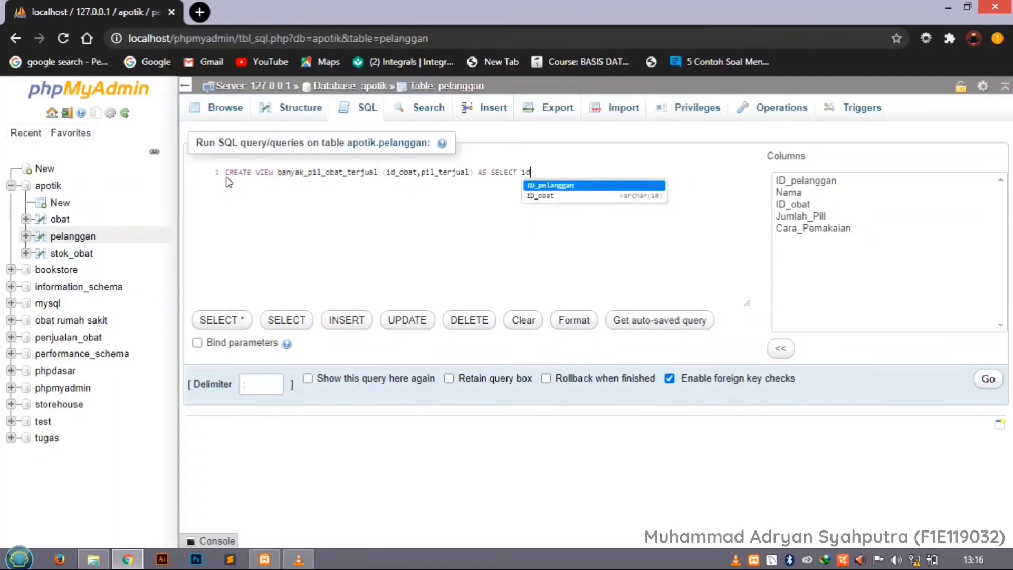
{"action": "key", "text": "Down"}
{"action": "key", "text": "Return"}
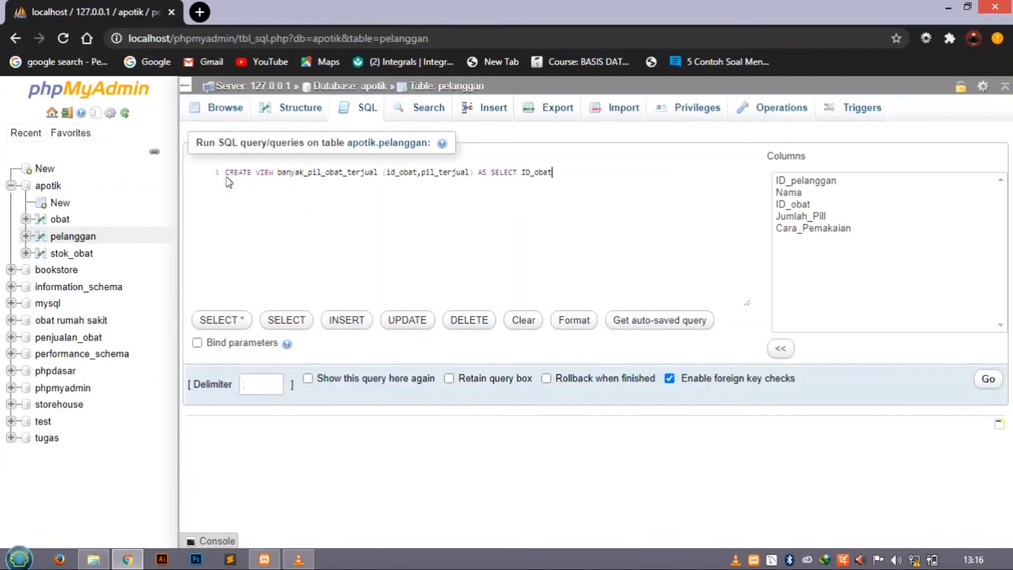
Add SUM(Jumlah_Pill) as the second selected expression, separated from ID_obat by a comma.
{"action": "type", "text": ","}
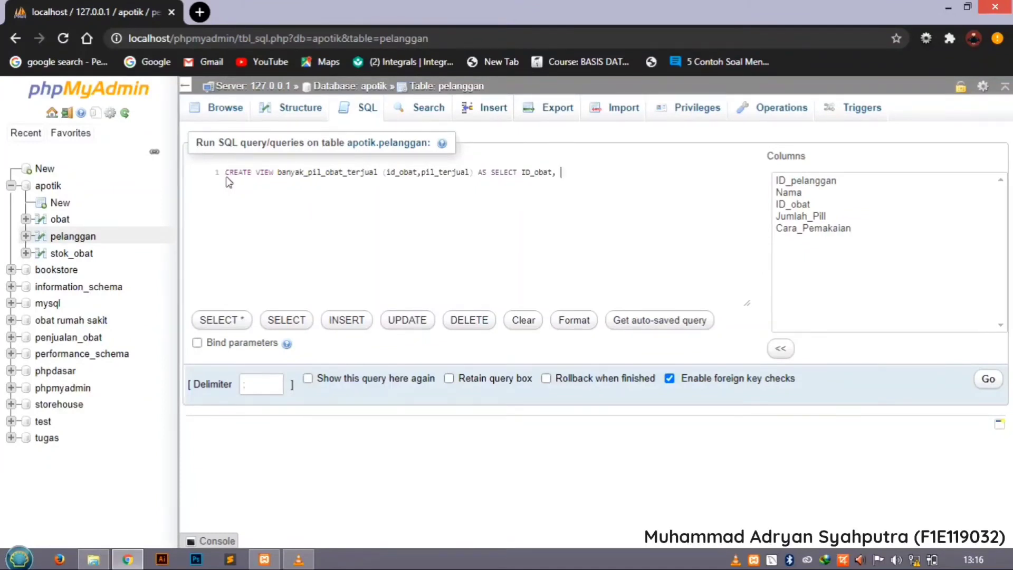
{"action": "type", "text": " SUM"}
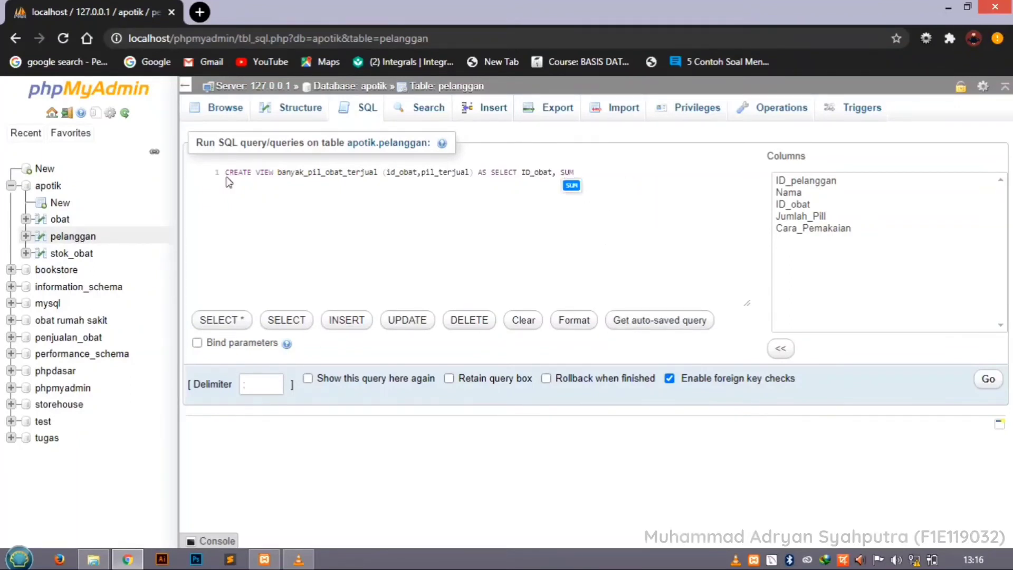
{"action": "type", "text": "("}
{"action": "type", "text": "Ju"}
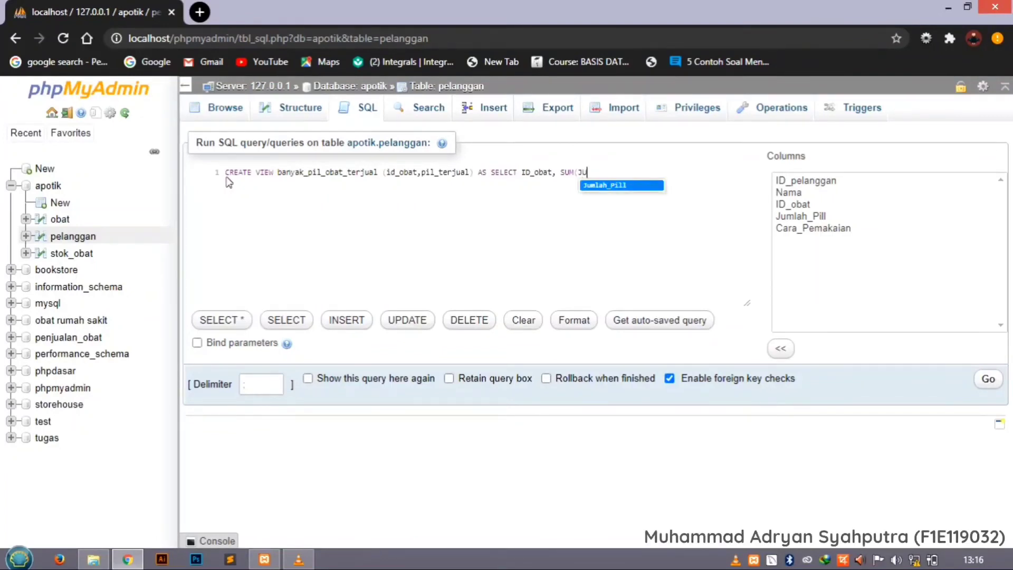
{"action": "type", "text": "mlah_Pill)"}
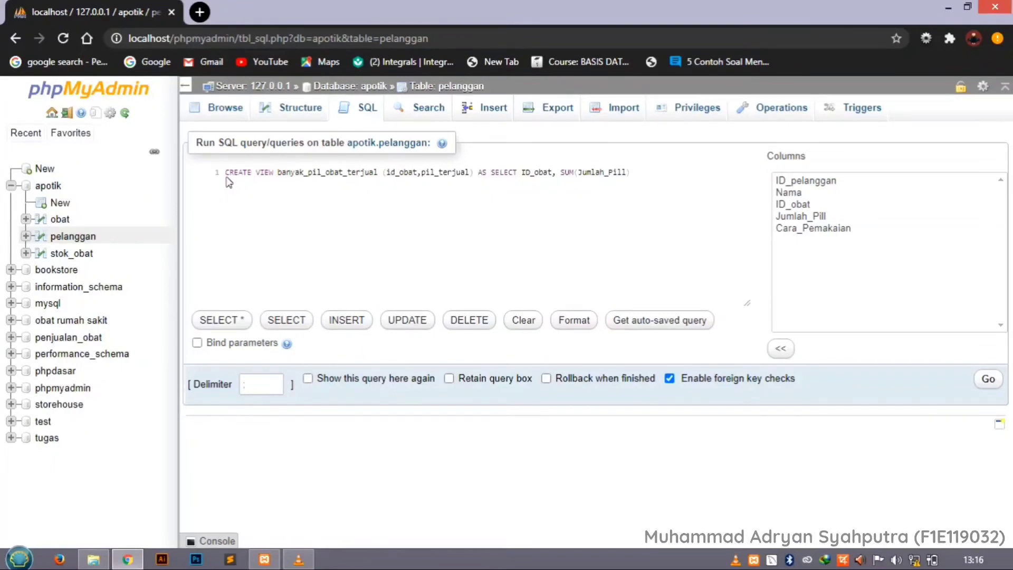
{"action": "type", "text": " from"}
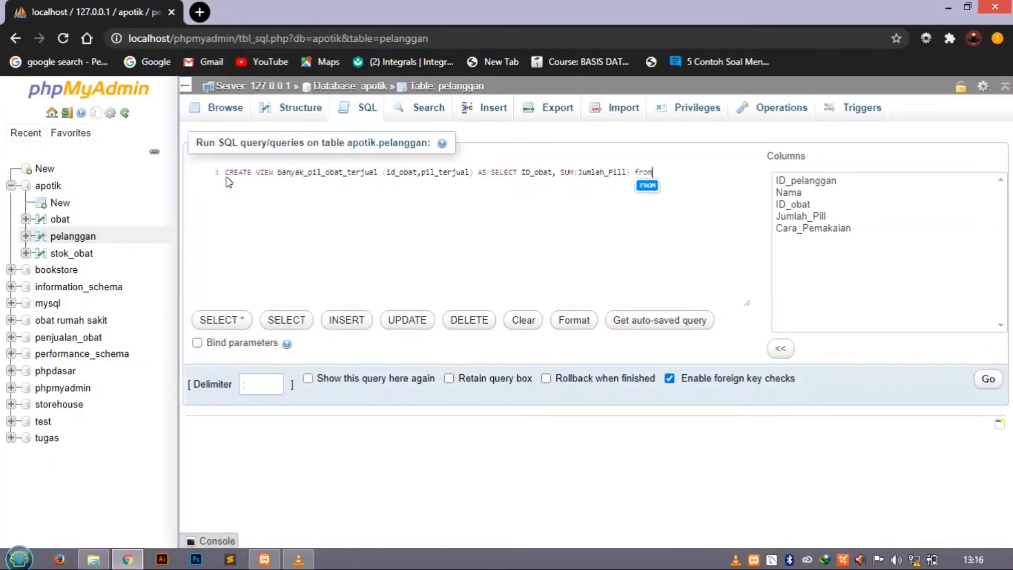
Add FROM pelanggan as the source table of the view's query.
{"action": "key", "text": "Return"}
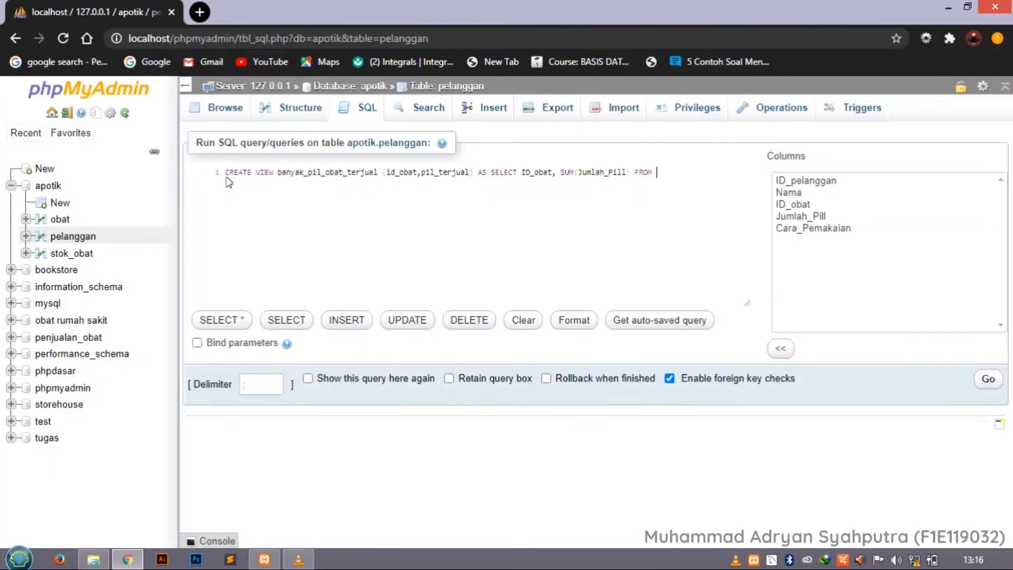
{"action": "type", "text": "pel"}
{"action": "key", "text": "Return"}
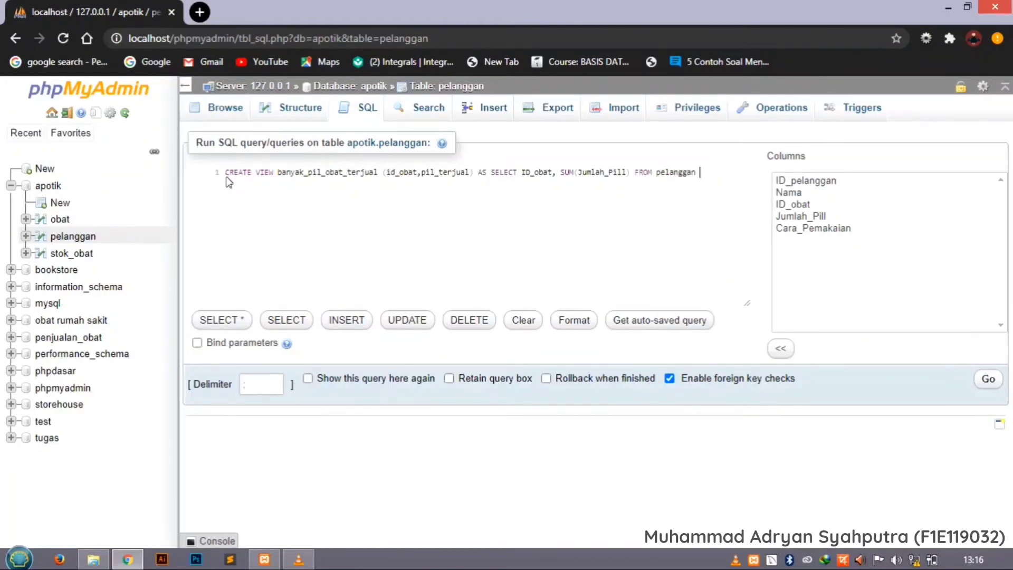
Finish the statement with GROUP BY ID_obat and run it to create the view.
{"action": "type", "text": "ge"}
{"action": "key", "text": "BackSpace"}
{"action": "type", "text": "r"}
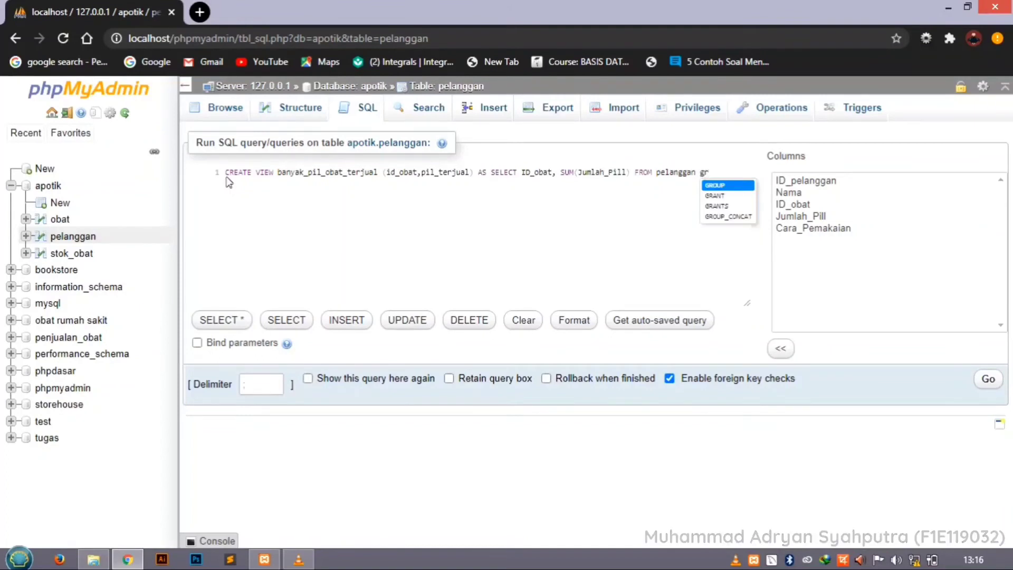
{"action": "key", "text": "Return"}
{"action": "type", "text": "by"}
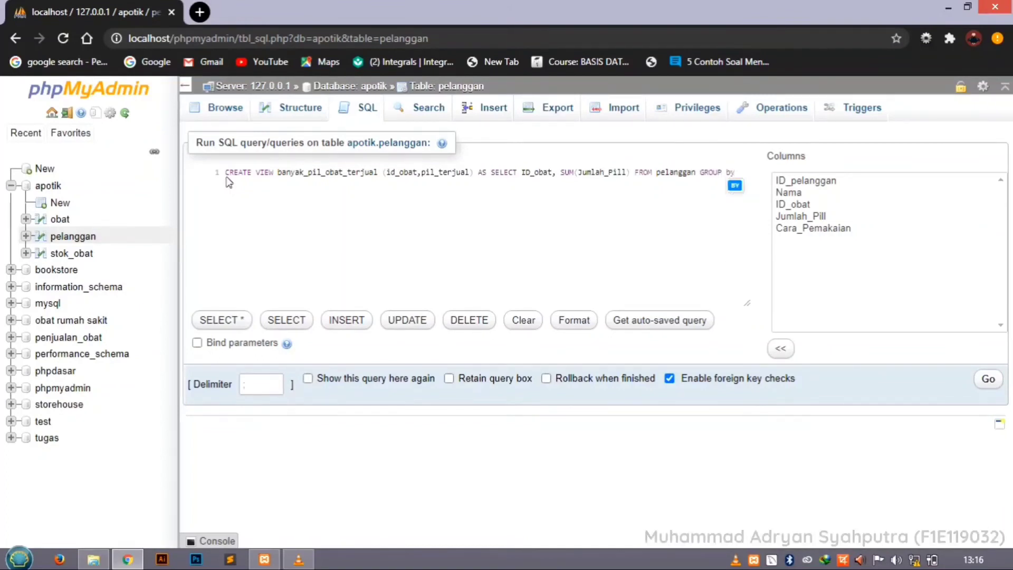
{"action": "key", "text": "Return"}
{"action": "type", "text": "id"}
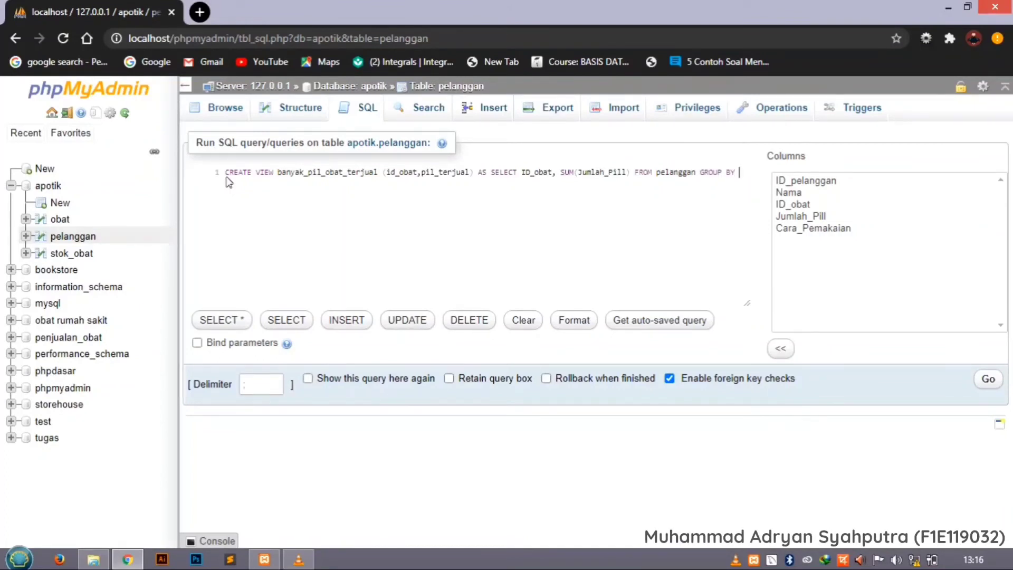
{"action": "key", "text": "Down"}
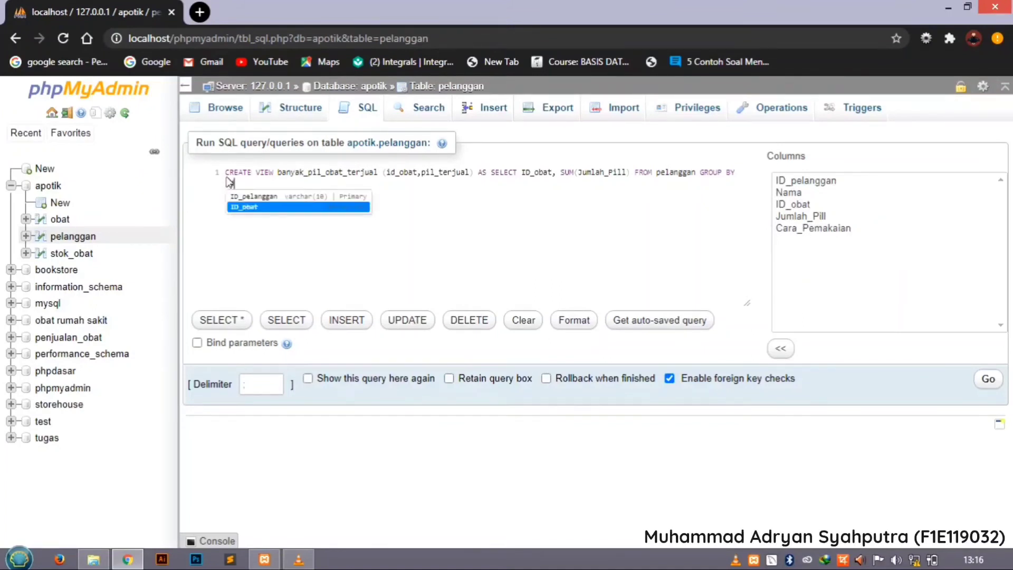
{"action": "key", "text": "Return"}
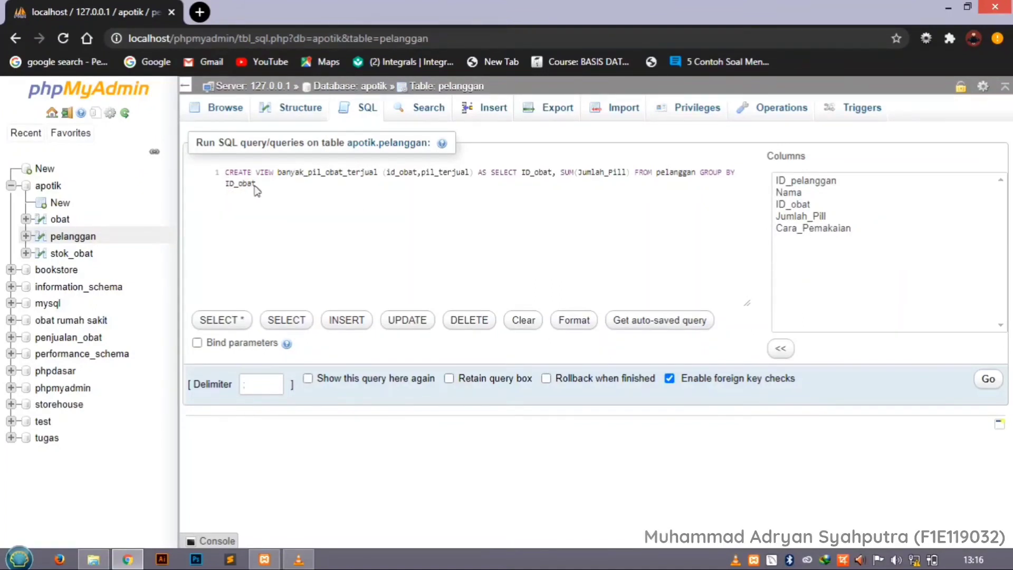
{"action": "left_click", "coordinate": [989, 382]}
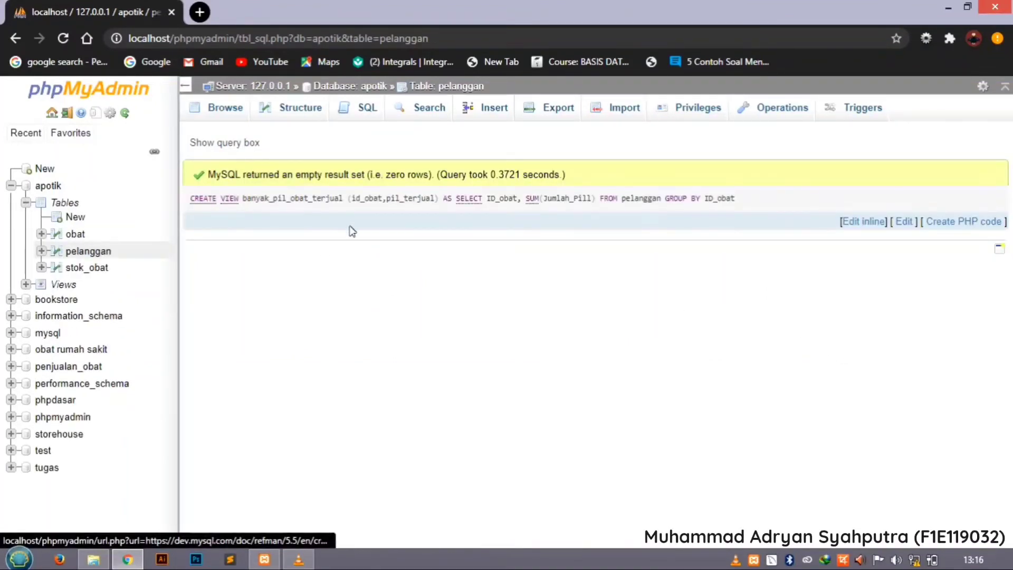
Expand the views of the apotik database and browse the rows of banyak_pil_obat_terjual.
{"action": "left_click", "coordinate": [25, 284]}
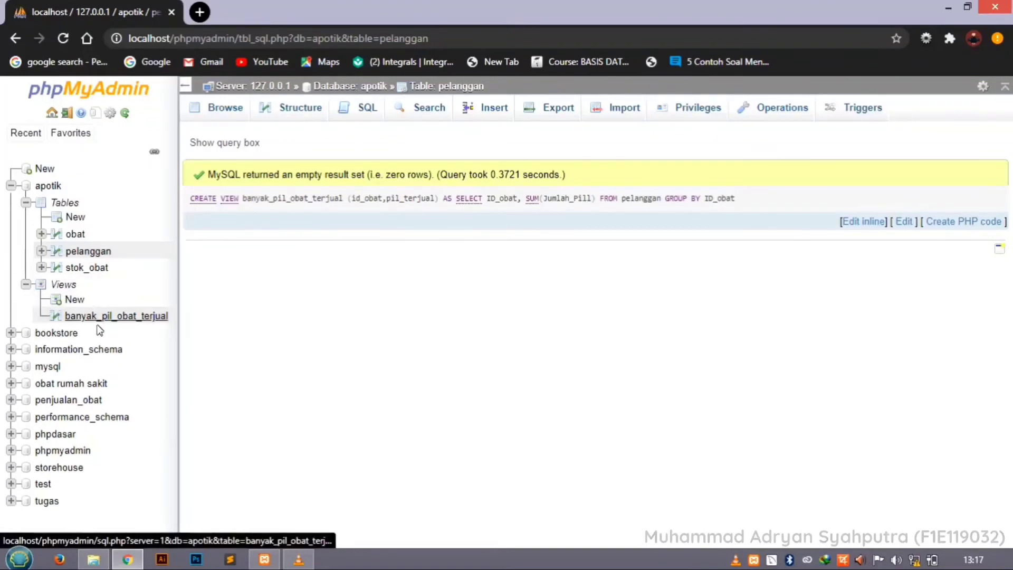
{"action": "left_click", "coordinate": [105, 318]}
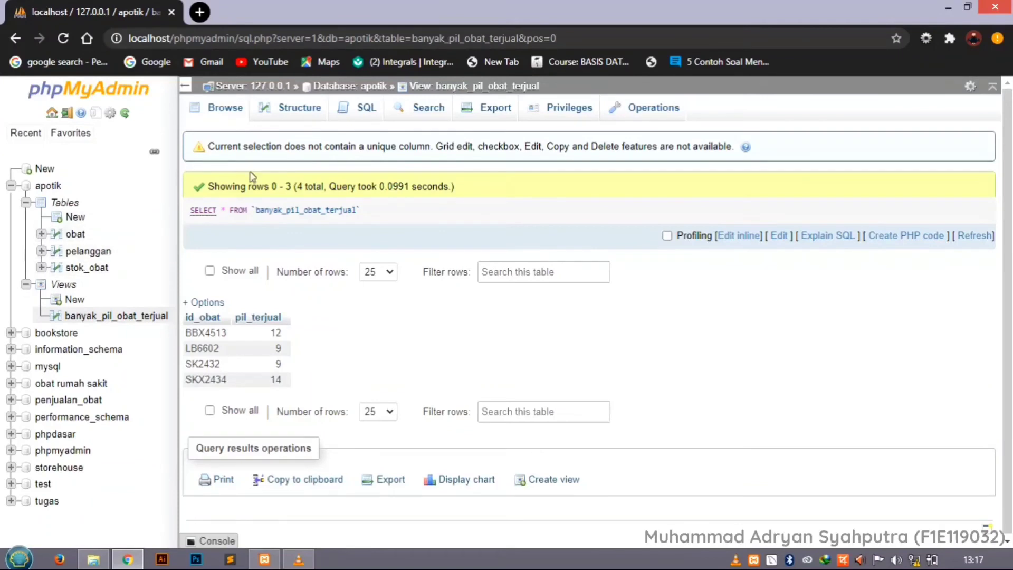
Replace the default query for banyak_pil_obat_terjual with the start of a new statement, CREATE VIEW stok_tersisa.
{"action": "left_click", "coordinate": [368, 111]}
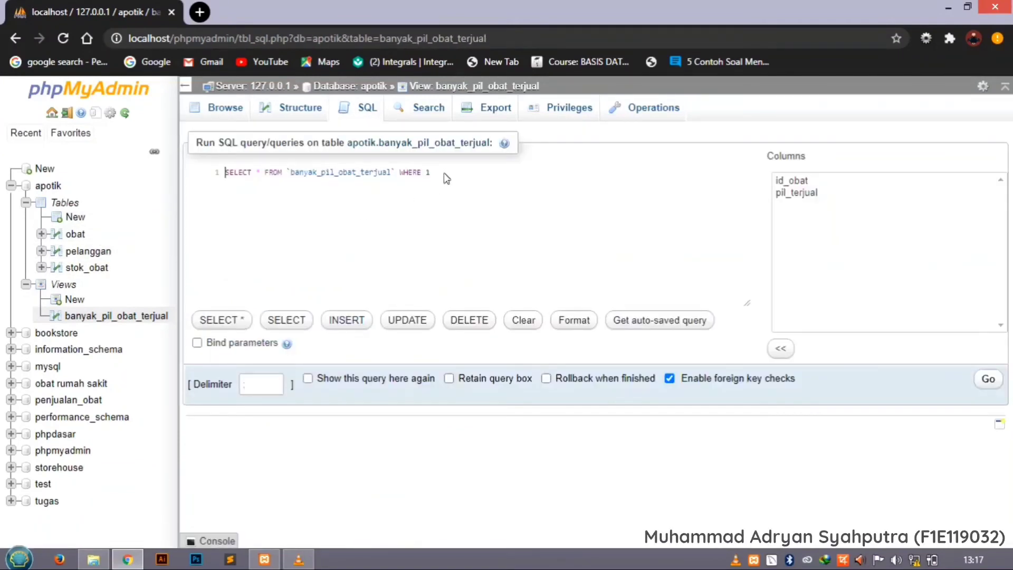
{"action": "left_click_drag", "start_coordinate": [445, 178], "coordinate": [229, 175]}
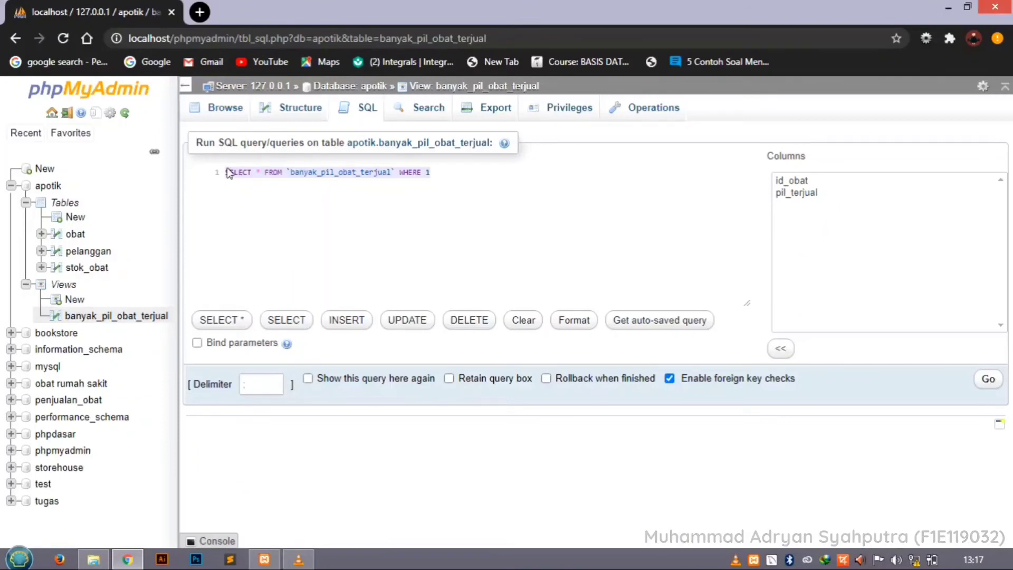
{"action": "key", "text": "BackSpace"}
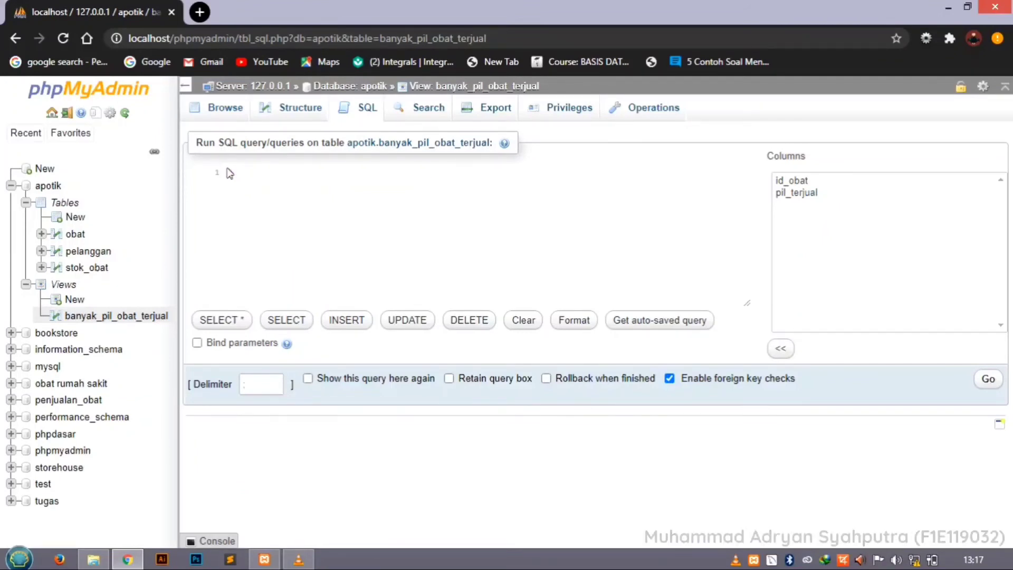
{"action": "type", "text": "Create"}
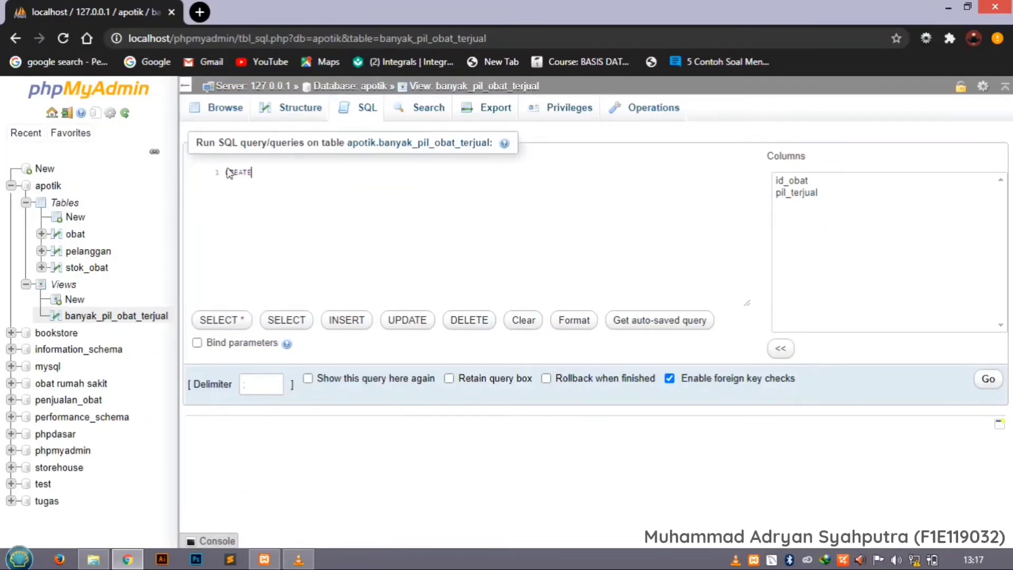
{"action": "type", "text": " VIEW"}
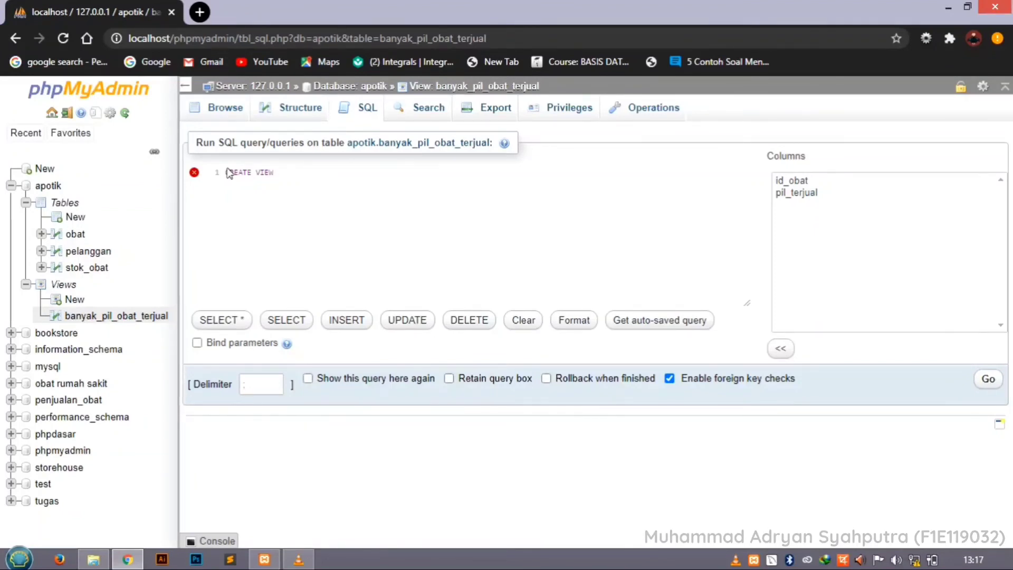
{"action": "type", "text": "stok"}
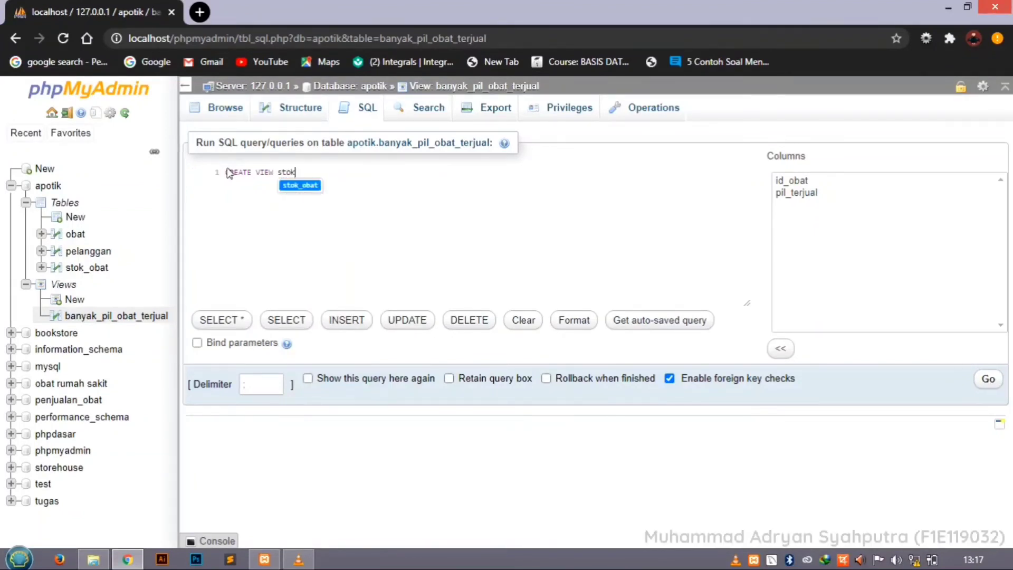
{"action": "type", "text": "_"}
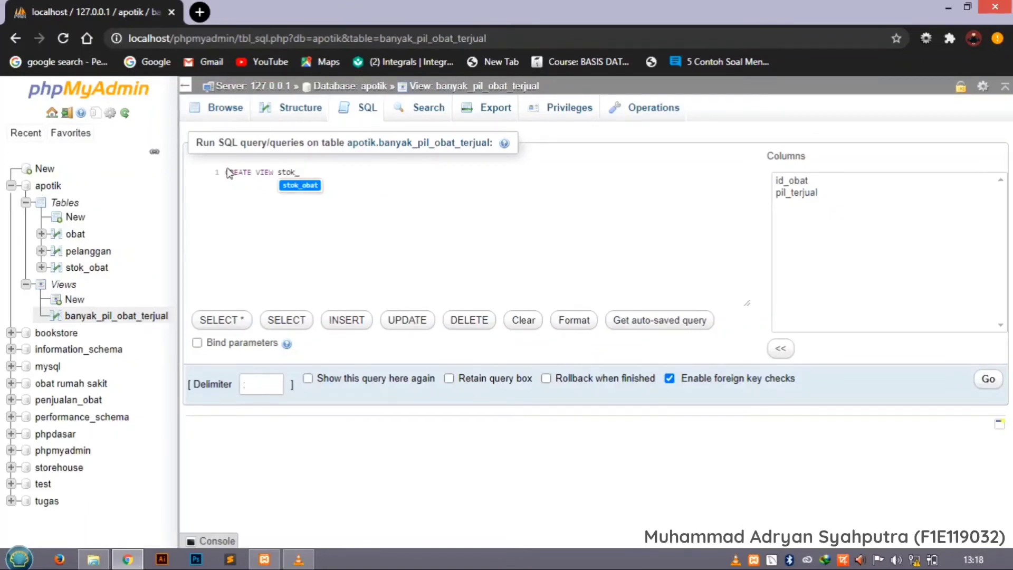
{"action": "type", "text": "tersisa"}
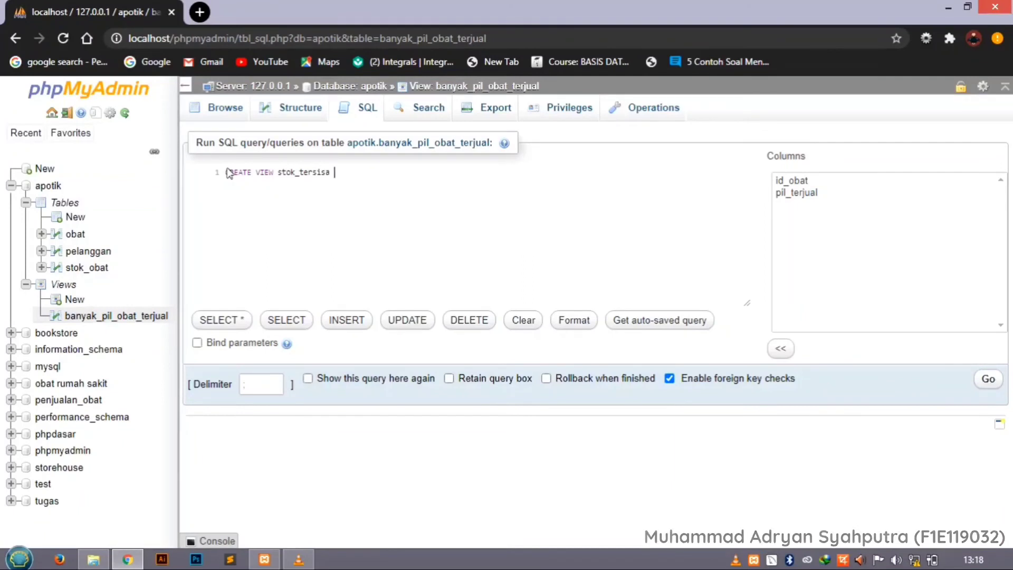
{"action": "type", "text": " ("}
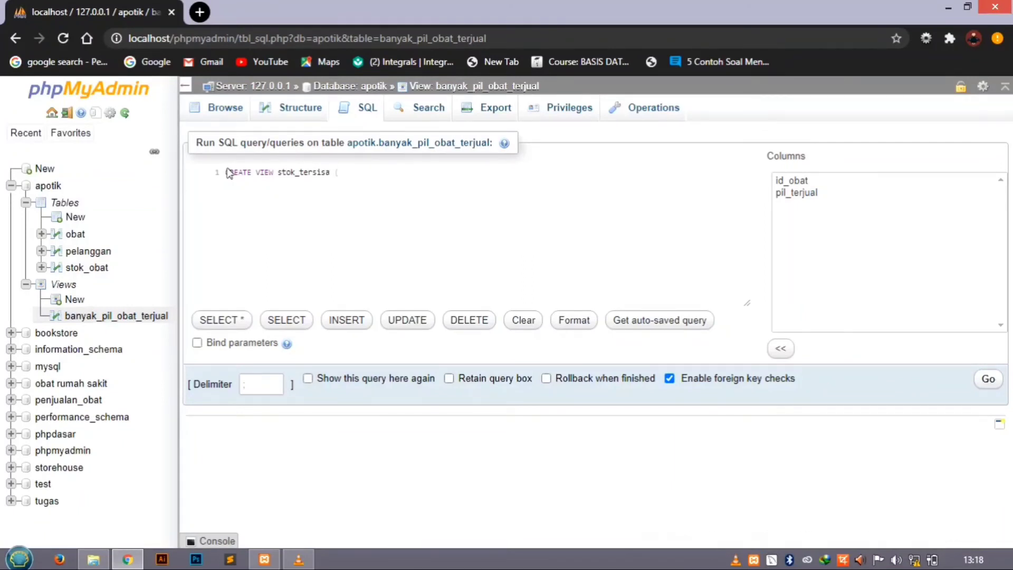
{"action": "type", "text": "id"}
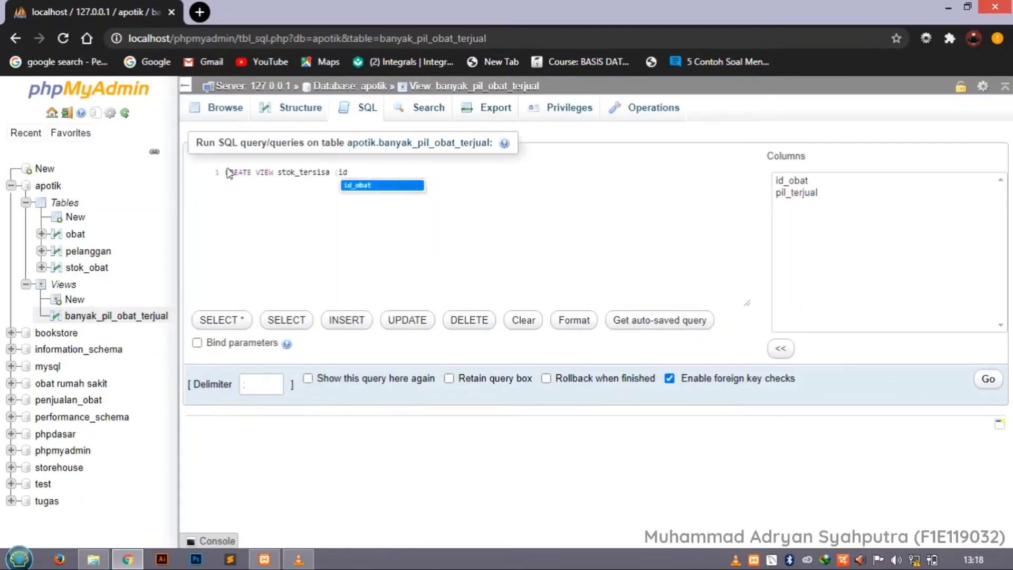
{"action": "type", "text": "_obat"}
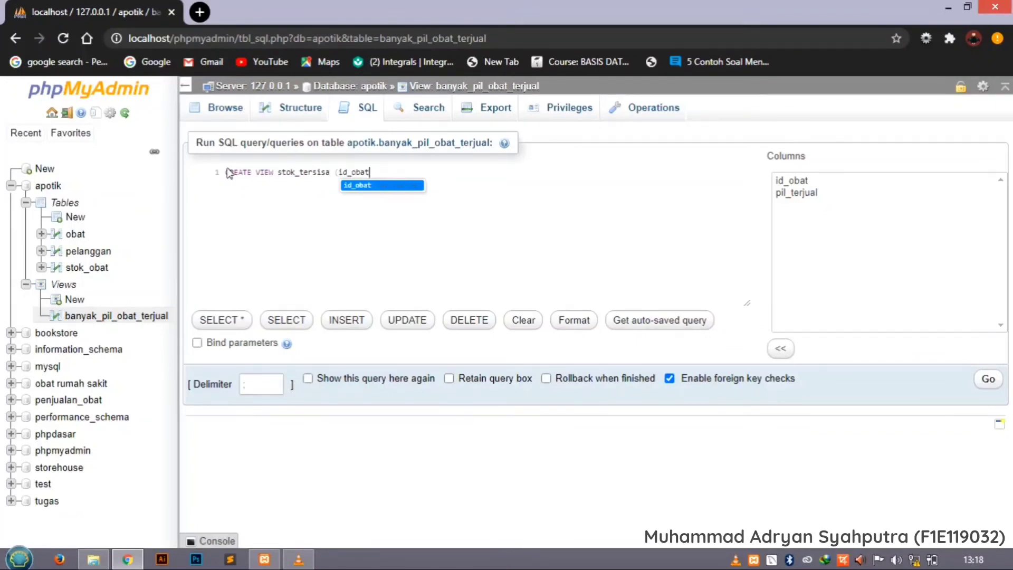
{"action": "type", "text": ","}
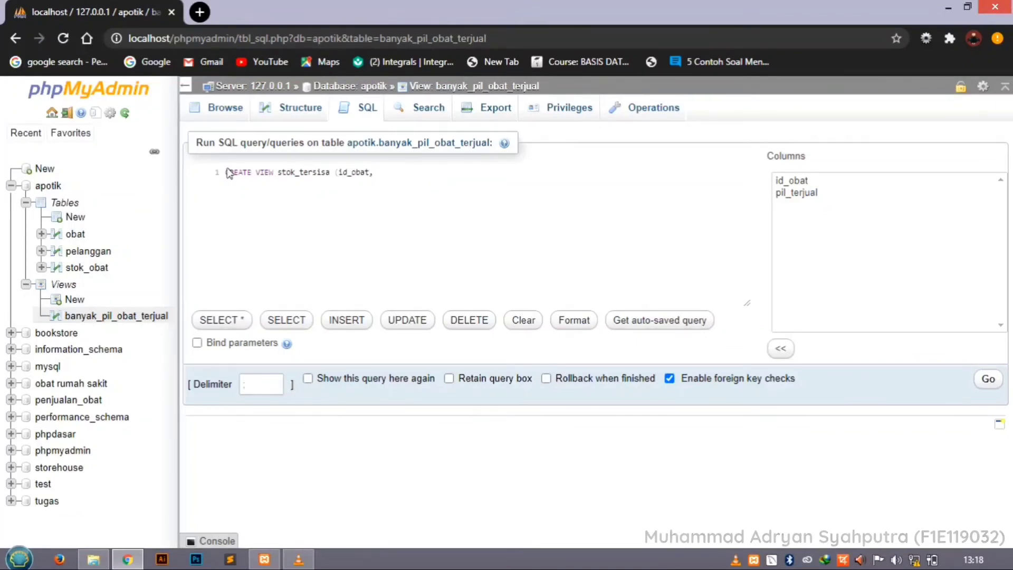
{"action": "type", "text": " pil"}
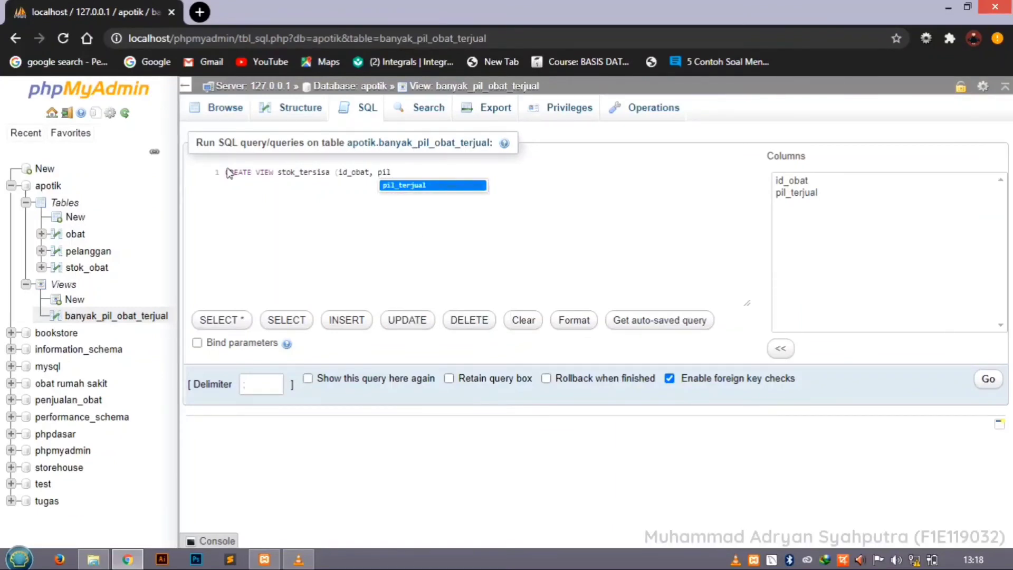
{"action": "type", "text": "_"}
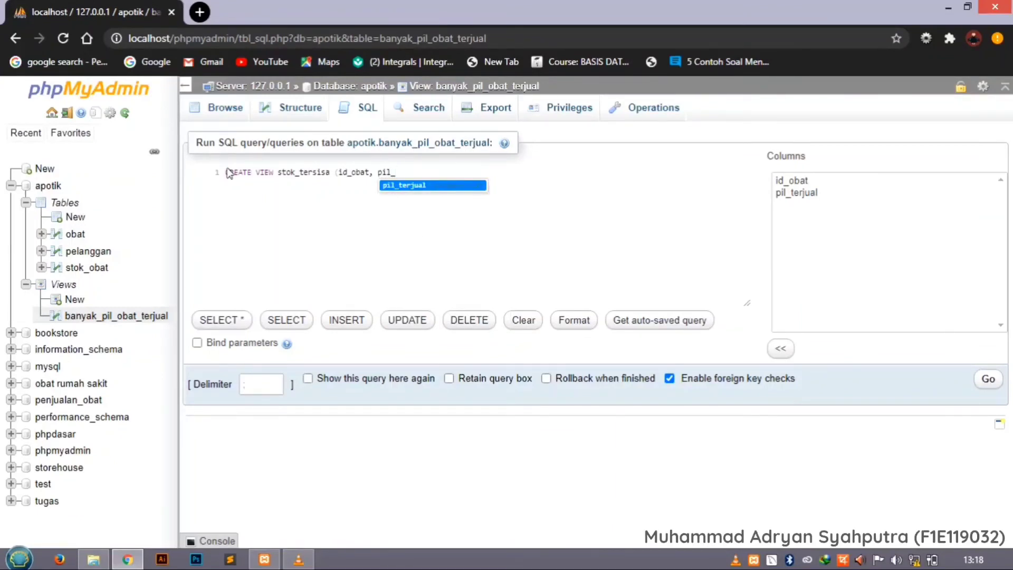
{"action": "type", "text": "terjual"}
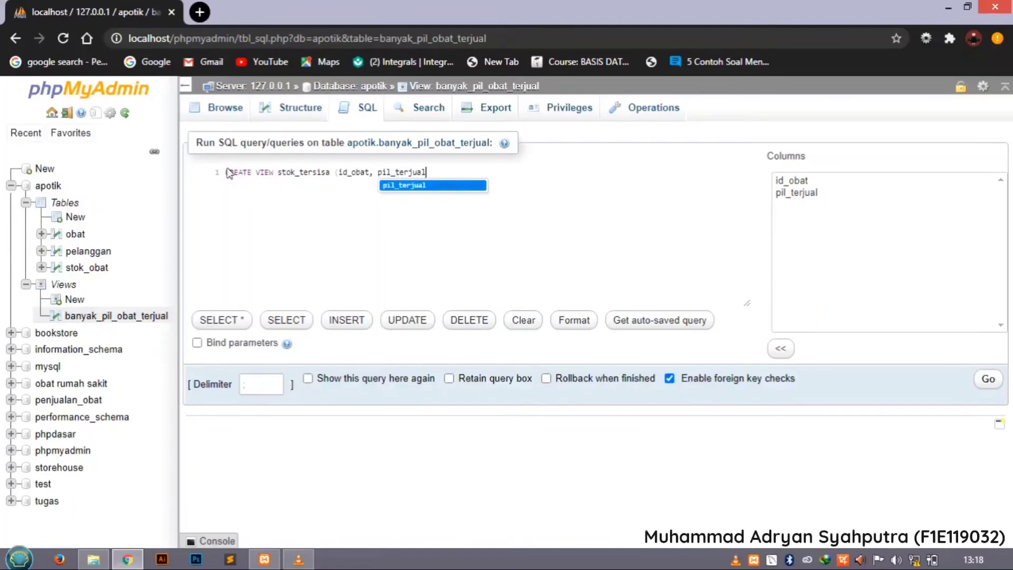
{"action": "type", "text": ","}
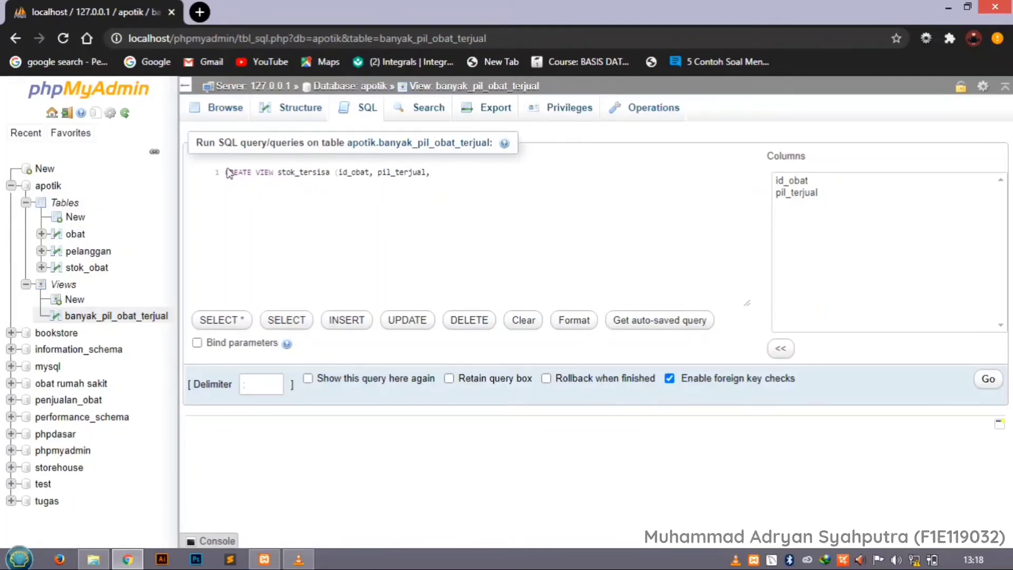
{"action": "type", "text": " s"}
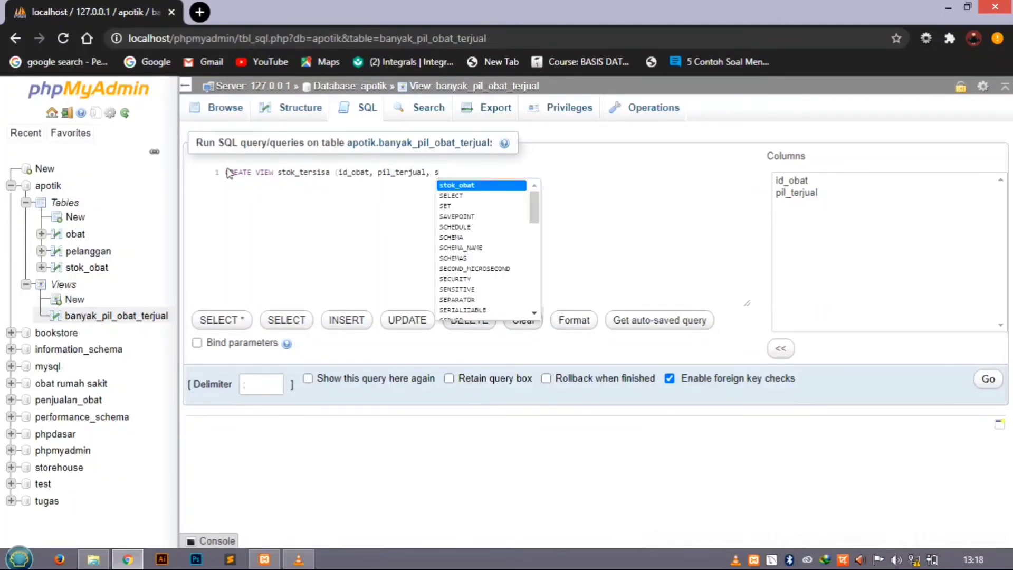
{"action": "type", "text": "tok"}
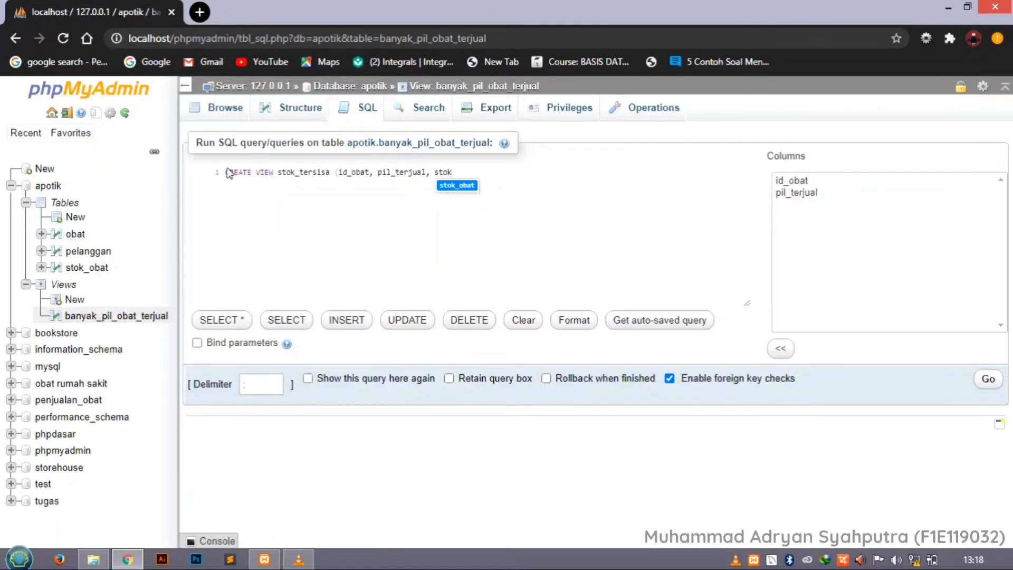
{"action": "type", "text": "_"}
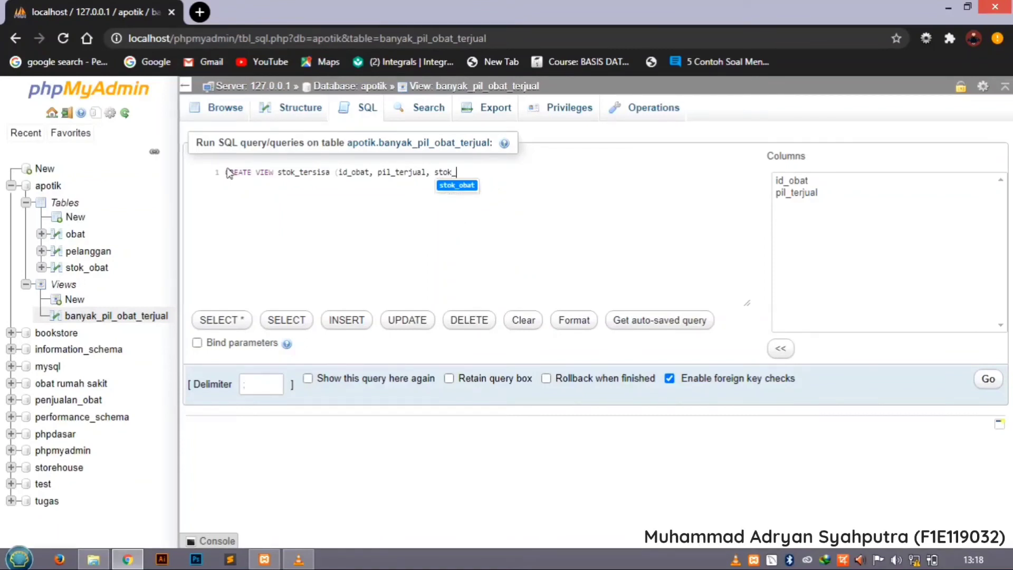
{"action": "type", "text": "pil_te"}
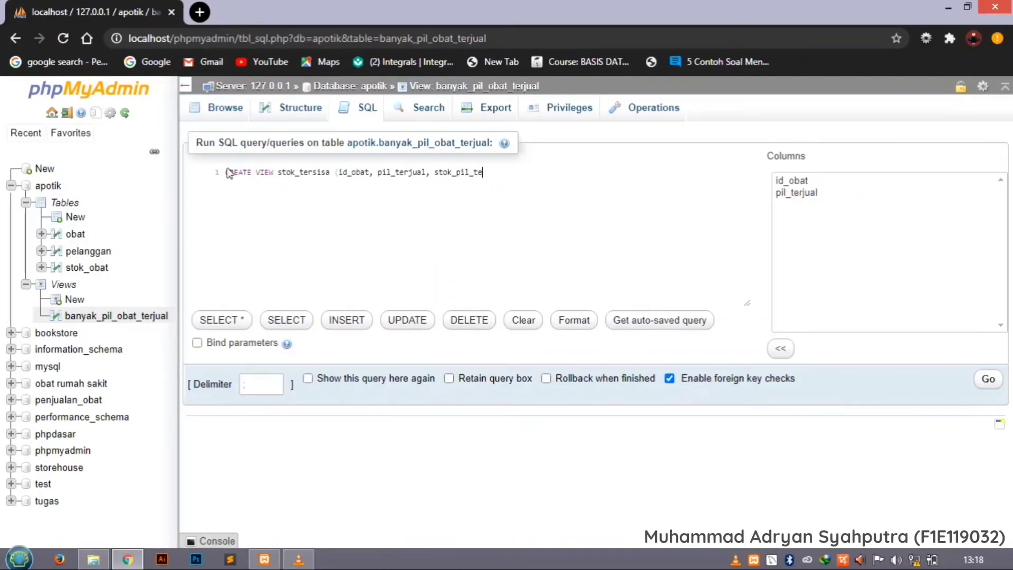
{"action": "type", "text": "rsisa)"}
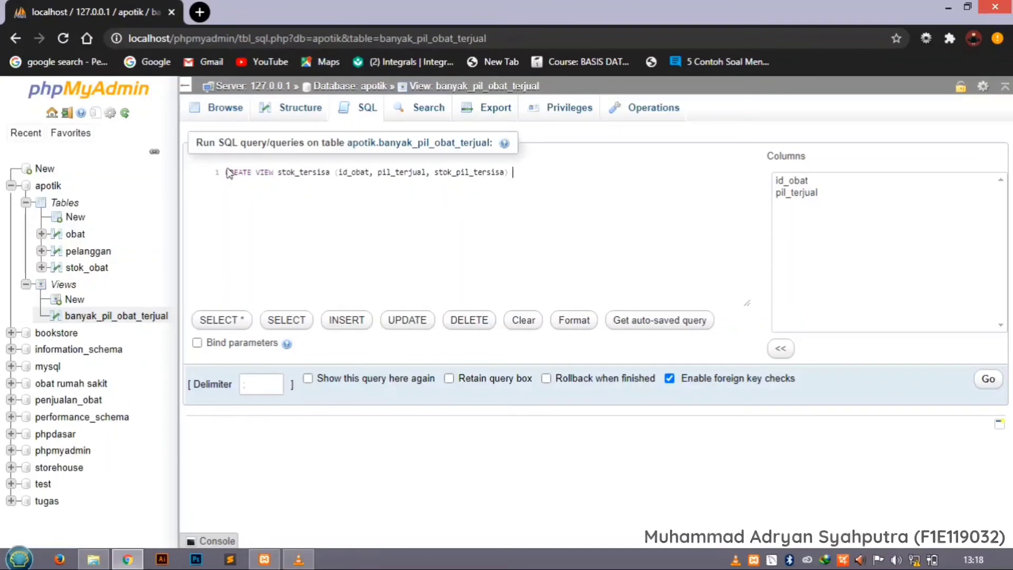
{"action": "type", "text": " AS SELE"}
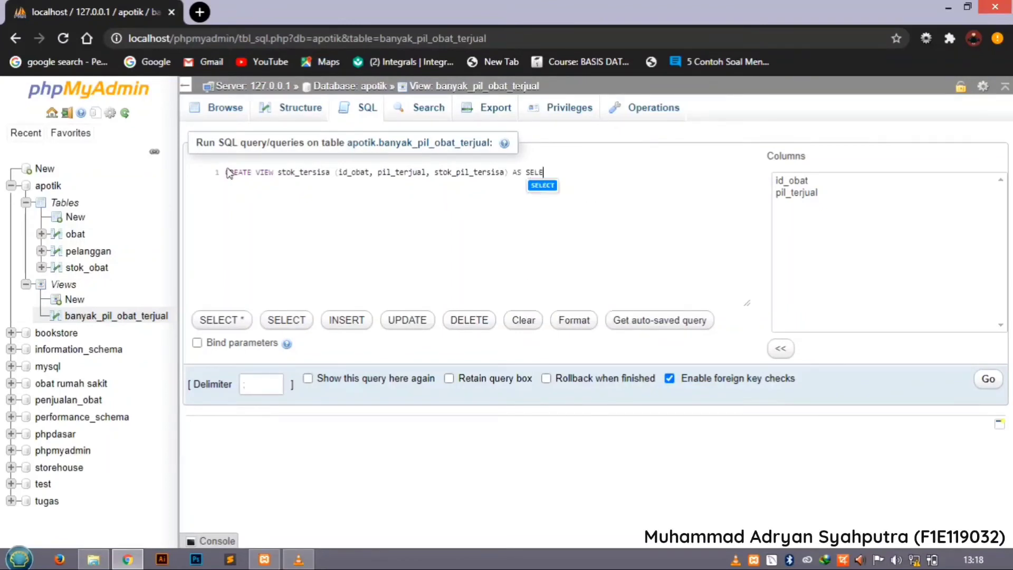
{"action": "type", "text": "CT"}
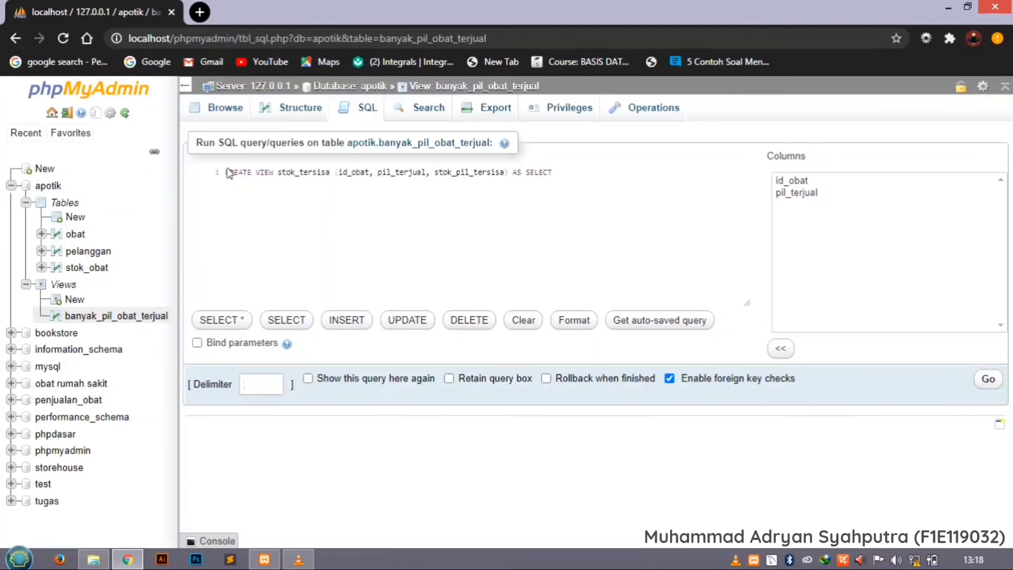
Add AS SELECT with pelanggan.ID_obat as the first selected column, followed by a comma.
{"action": "type", "text": "ple"}
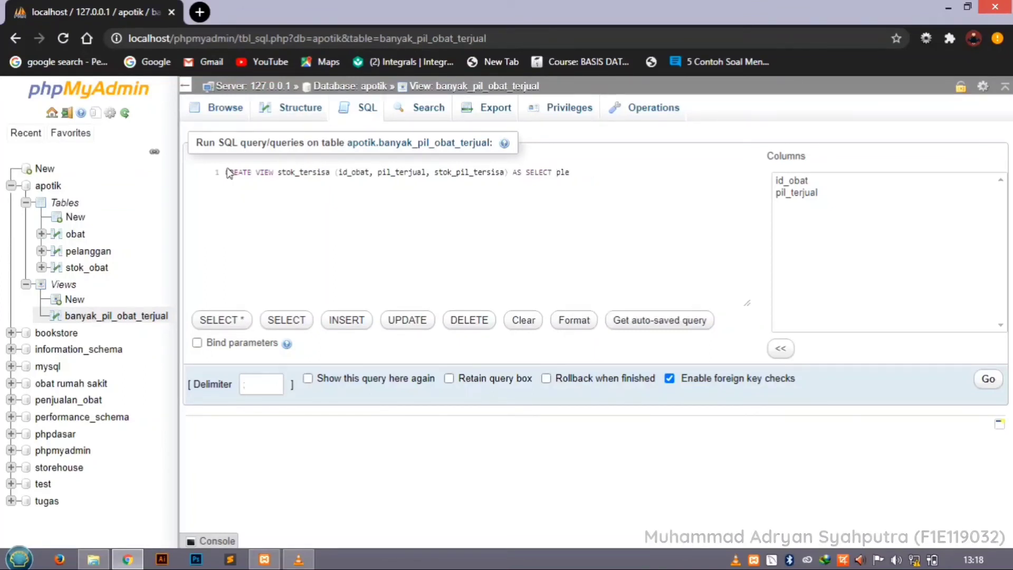
{"action": "key", "text": "BackSpace"}
{"action": "key", "text": "BackSpace"}
{"action": "type", "text": "el"}
{"action": "key", "text": "Return"}
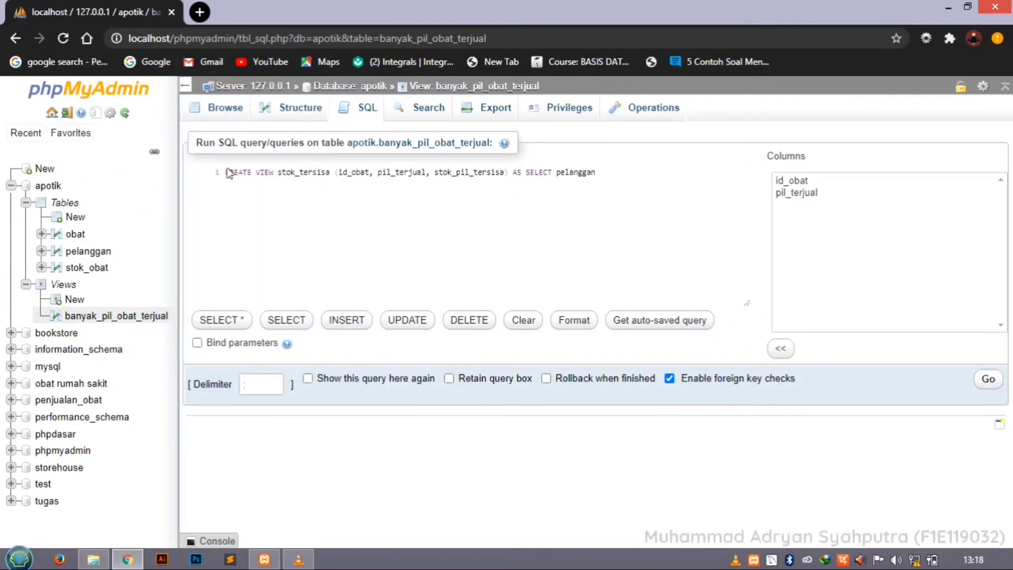
{"action": "type", "text": "."}
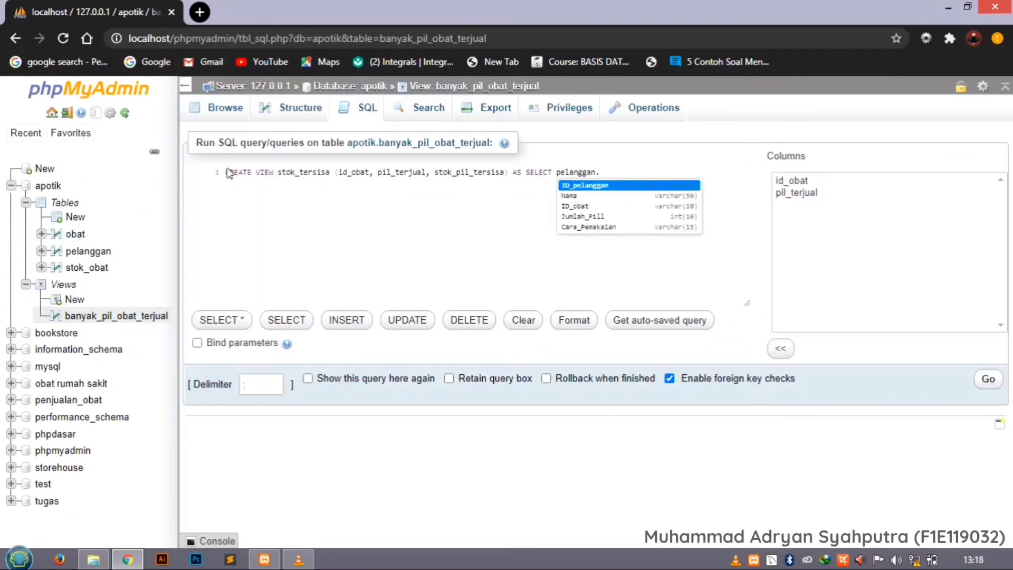
{"action": "type", "text": "id"}
{"action": "key", "text": "Down"}
{"action": "key", "text": "Return"}
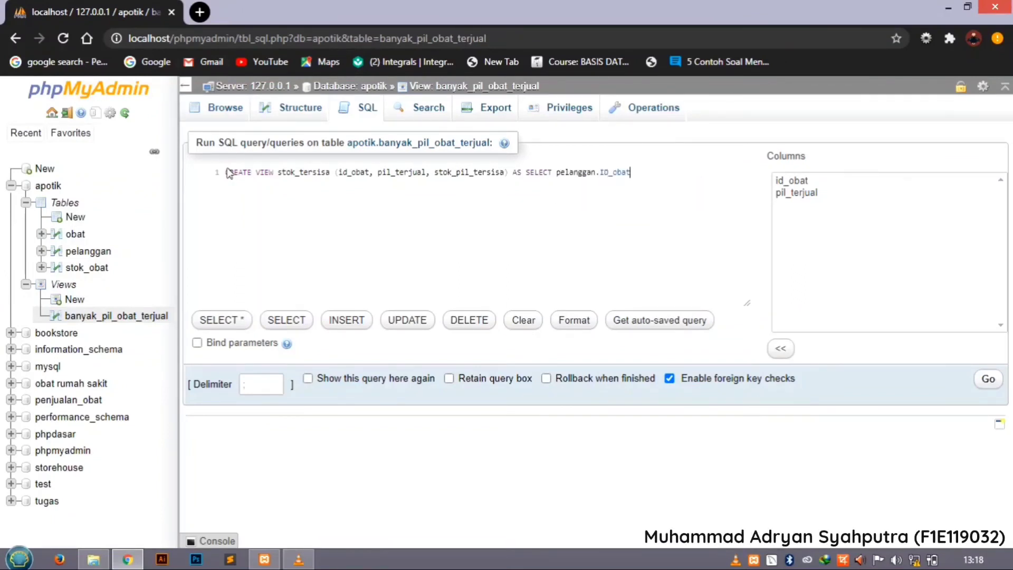
{"action": "type", "text": ","}
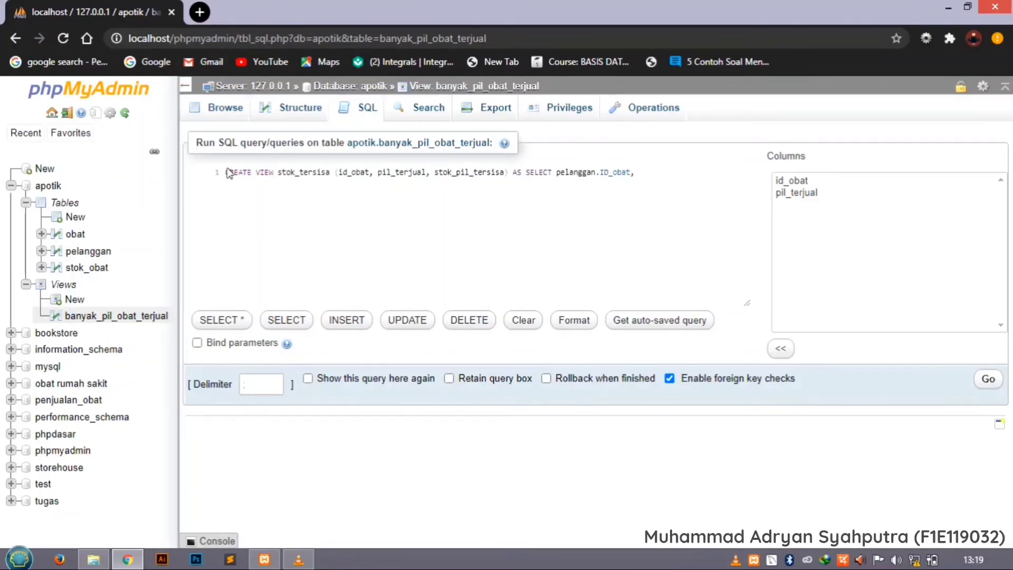
Add SUM(pelanggan.Jumlah_Pill) as the second selected expression, followed by a comma.
{"action": "type", "text": "SUM"}
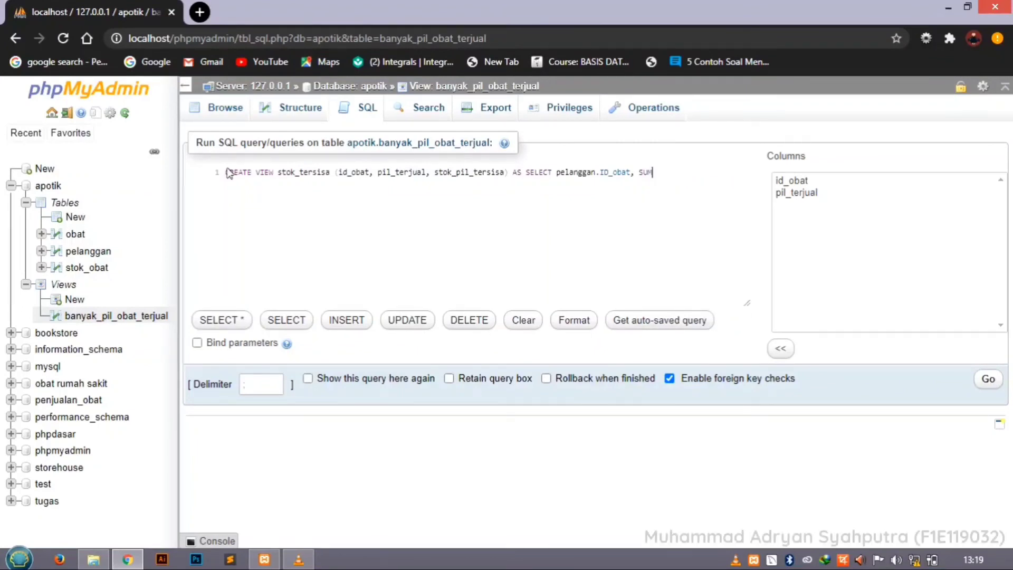
{"action": "type", "text": " ("}
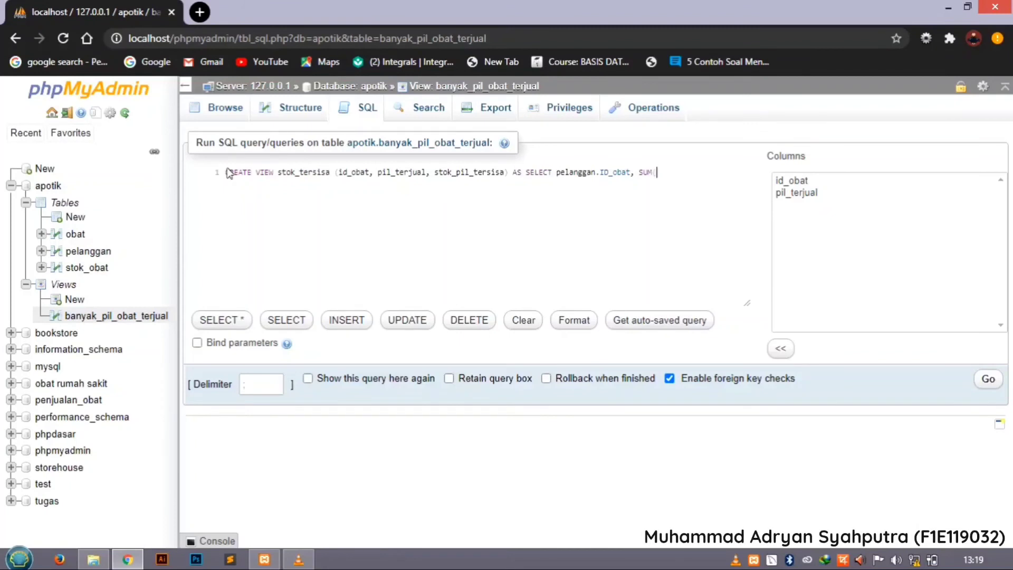
{"action": "type", "text": "p"}
{"action": "key", "text": "Down"}
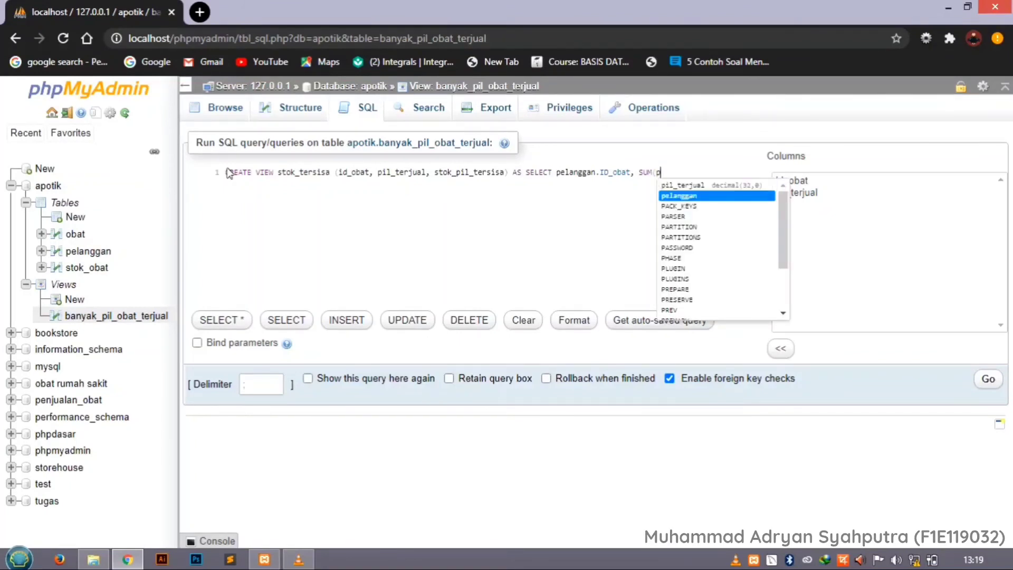
{"action": "key", "text": "Return"}
{"action": "type", "text": "."}
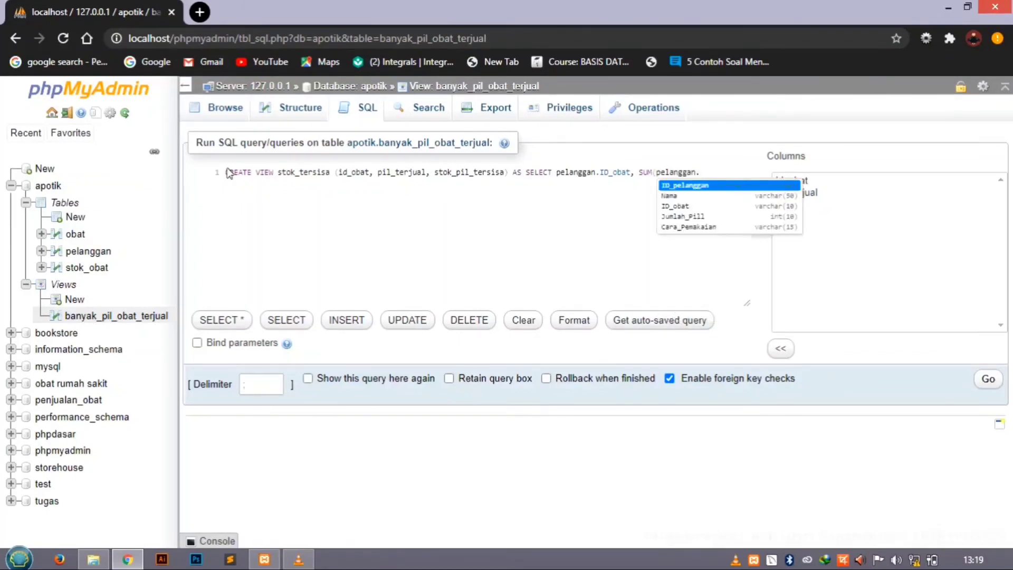
{"action": "type", "text": "Jumlah_Pill"}
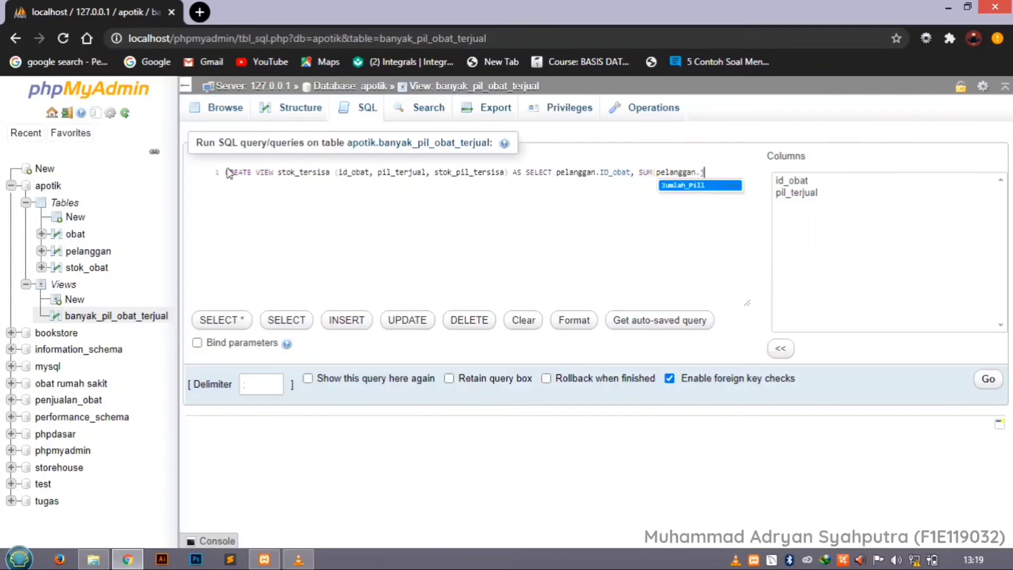
{"action": "key", "text": "Return"}
{"action": "type", "text": ")"}
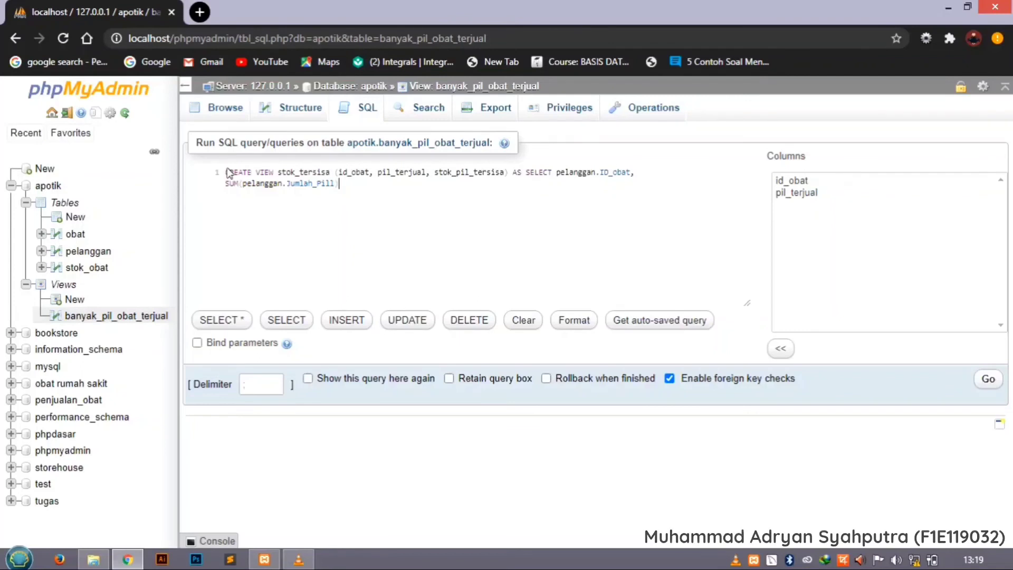
{"action": "type", "text": ","}
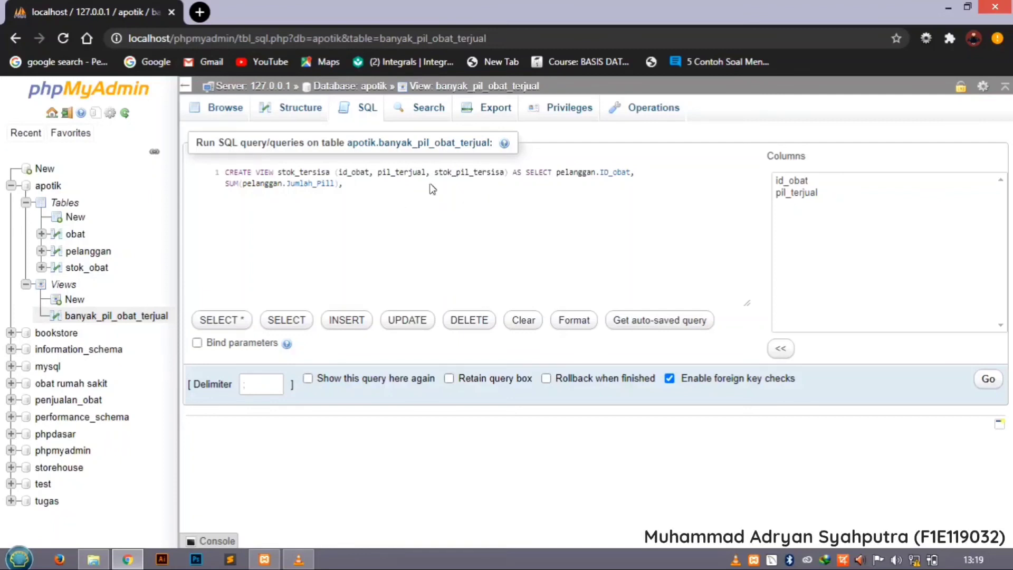
Add stok_obat.jumlah_obat - SUM(pelanggan.Jumlah_Pill) as the third selected expression of the view's query.
{"action": "left_click_drag", "start_coordinate": [226, 184], "coordinate": [343, 185]}
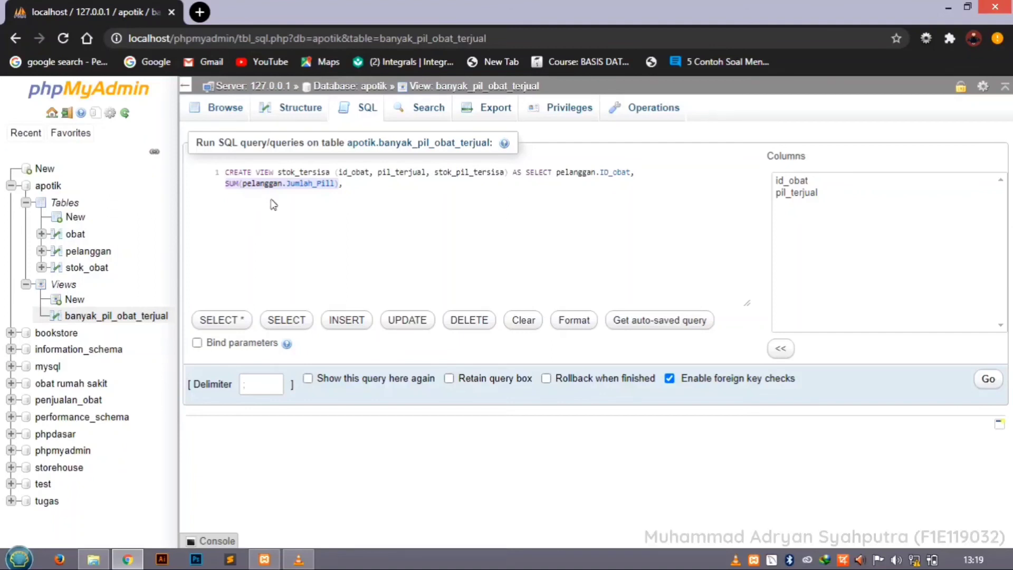
{"action": "left_click", "coordinate": [357, 191]}
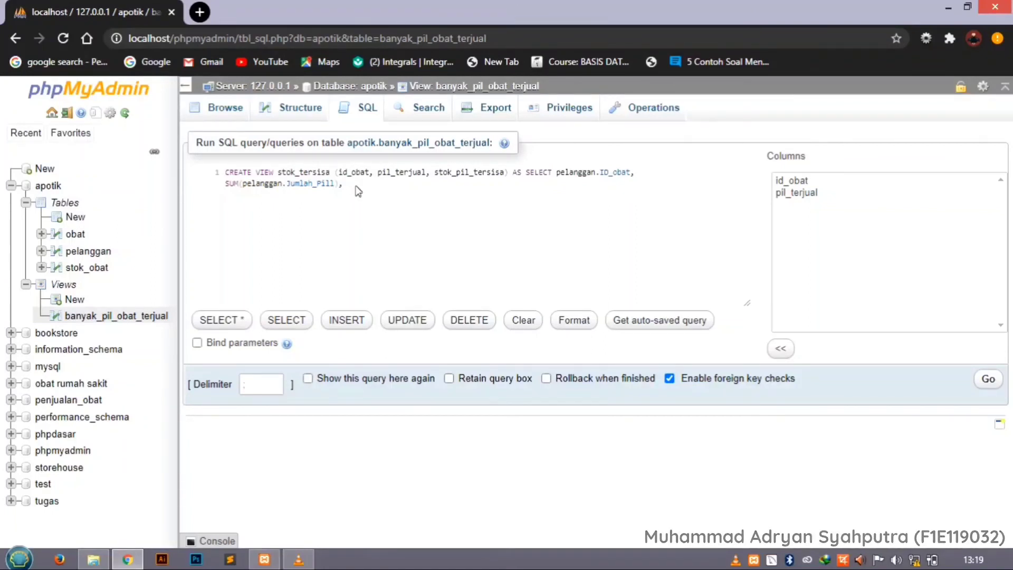
{"action": "type", "text": "st"}
{"action": "key", "text": "Return"}
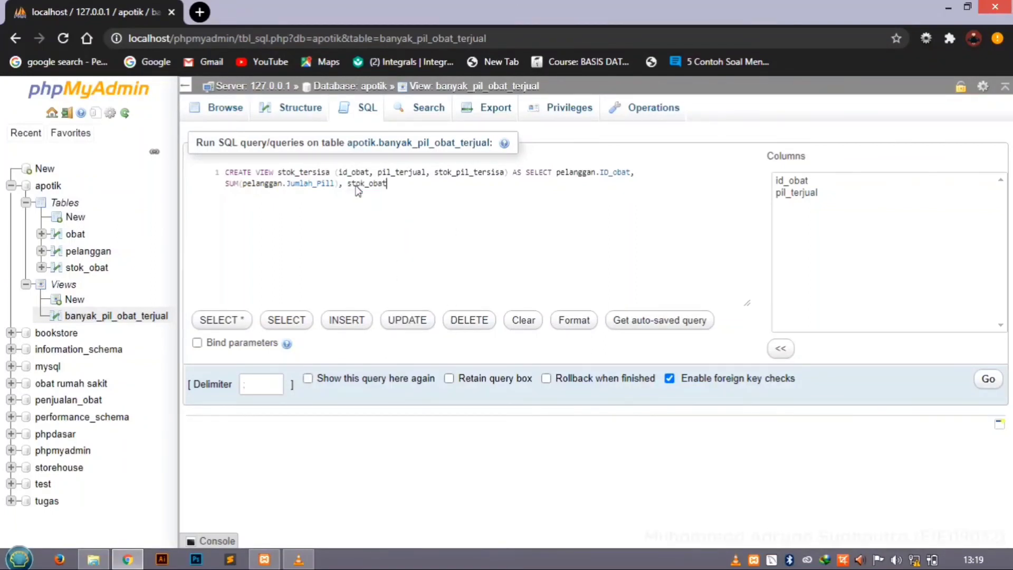
{"action": "type", "text": "."}
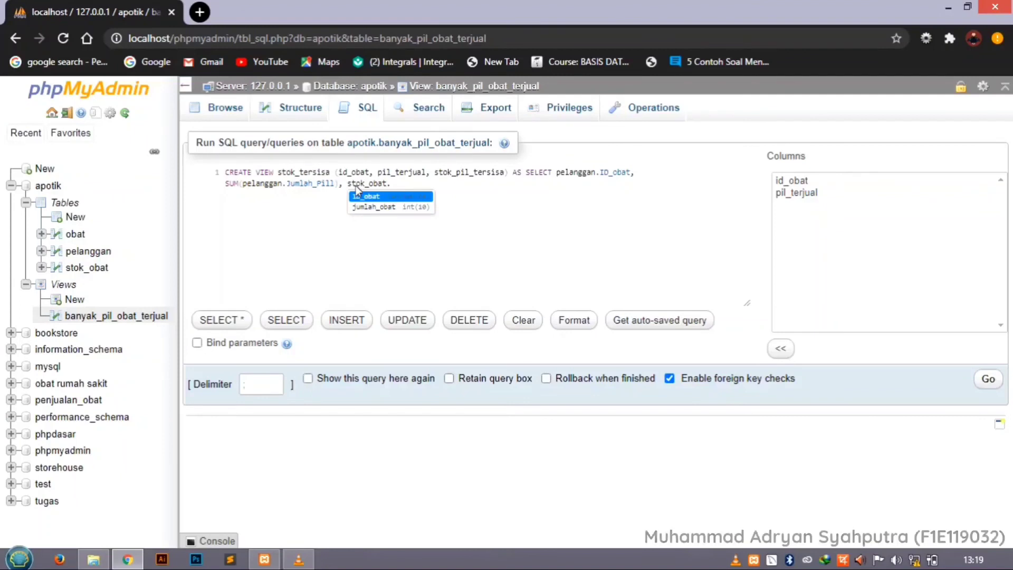
{"action": "type", "text": "j"}
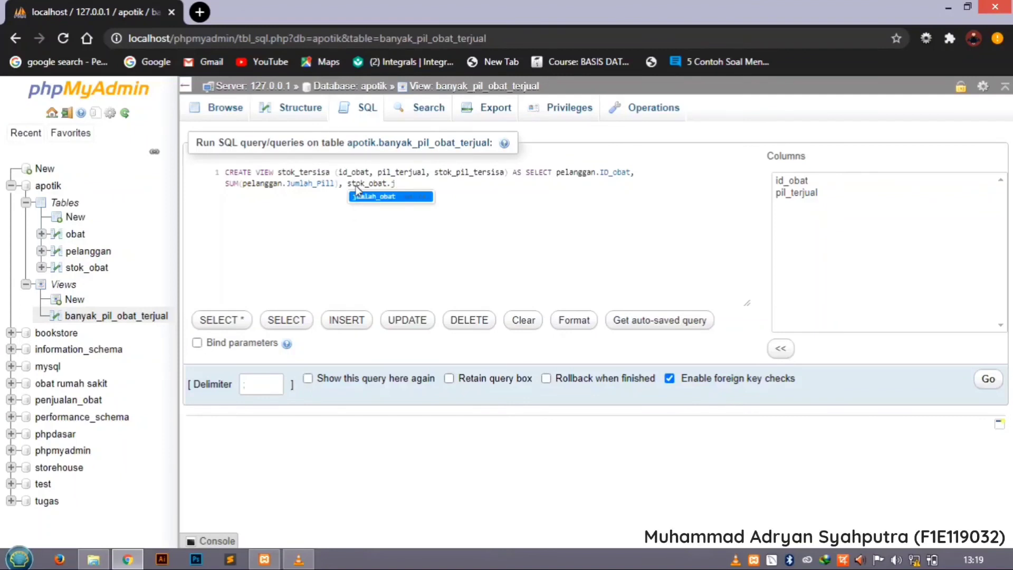
{"action": "key", "text": "Return"}
{"action": "type", "text": "-"}
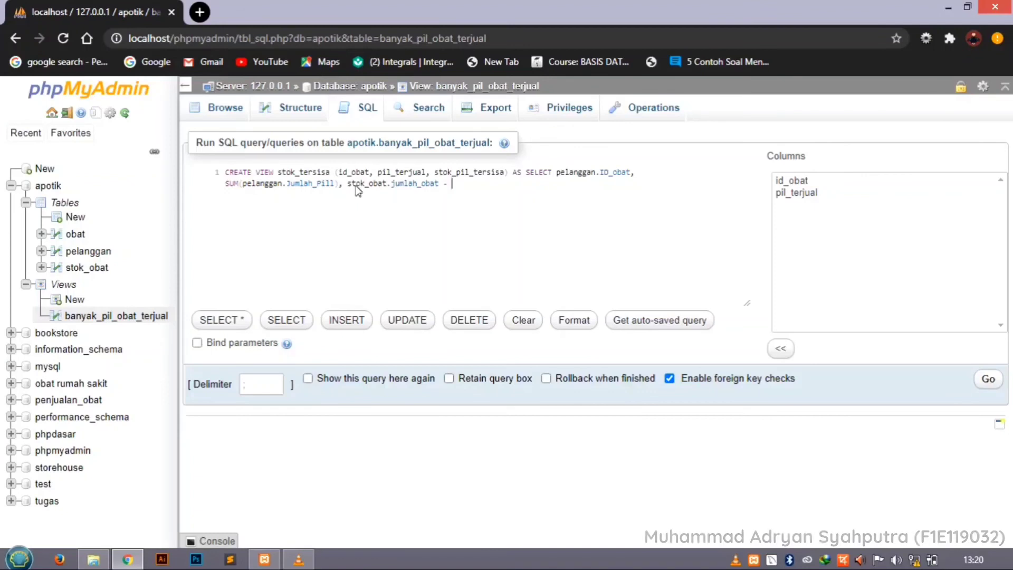
{"action": "left_click_drag", "start_coordinate": [339, 185], "coordinate": [232, 192]}
{"action": "key", "text": "ctrl+c"}
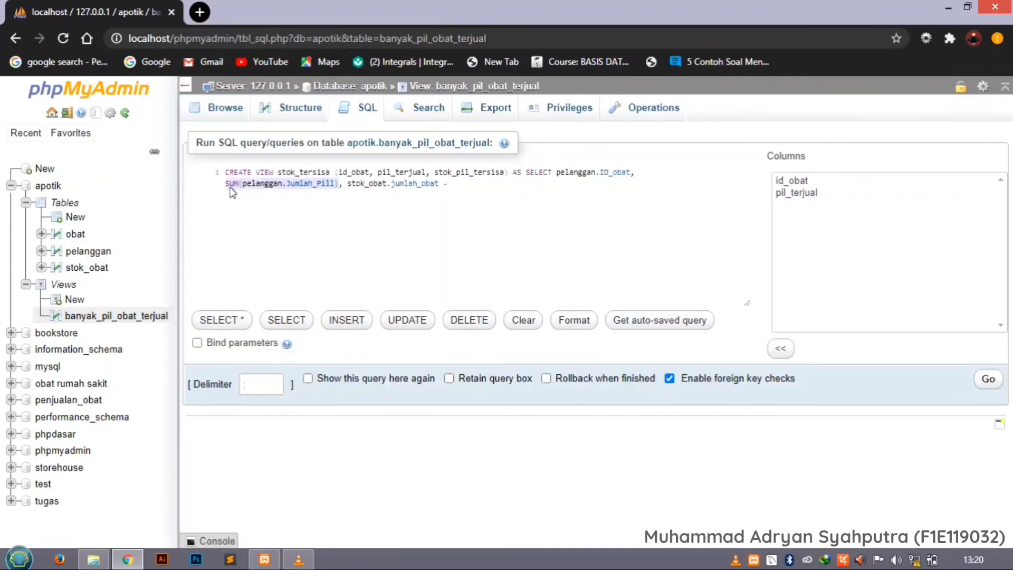
{"action": "left_click", "coordinate": [457, 187]}
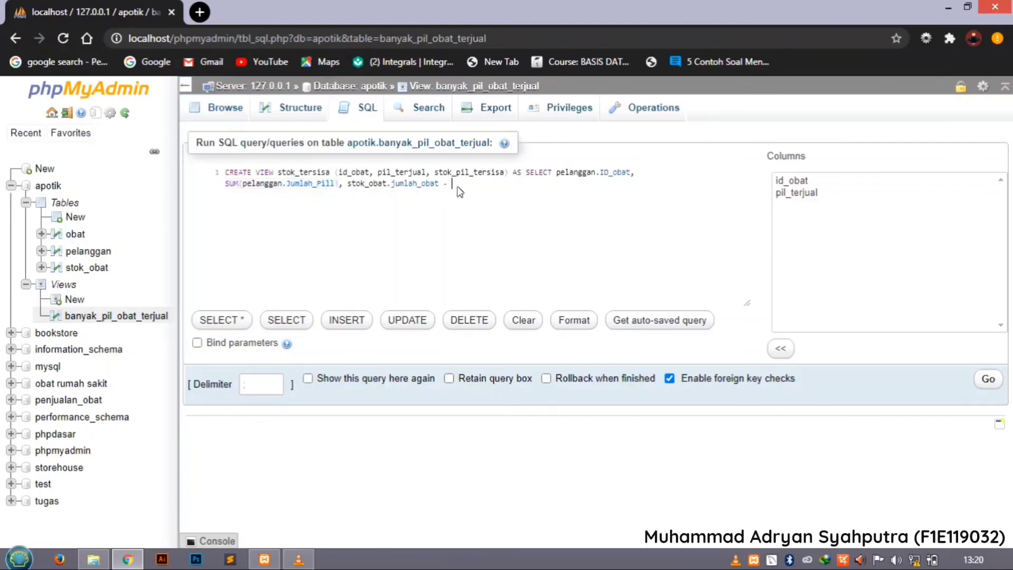
{"action": "key", "text": "ctrl+v"}
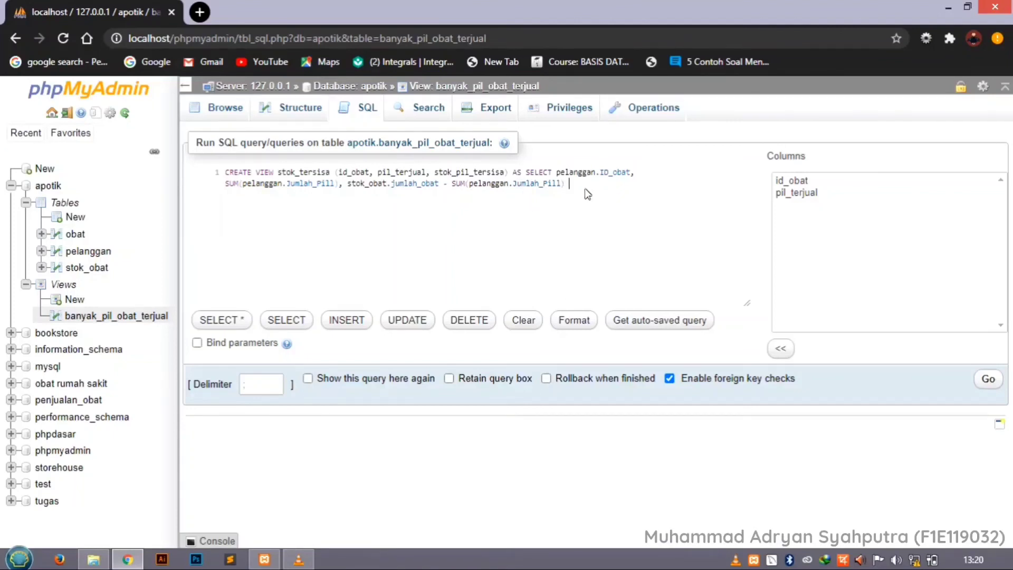
Add the source clause FROM pelanggan INNER JOIN stok_obat after the selected expressions.
{"action": "type", "text": "FROM"}
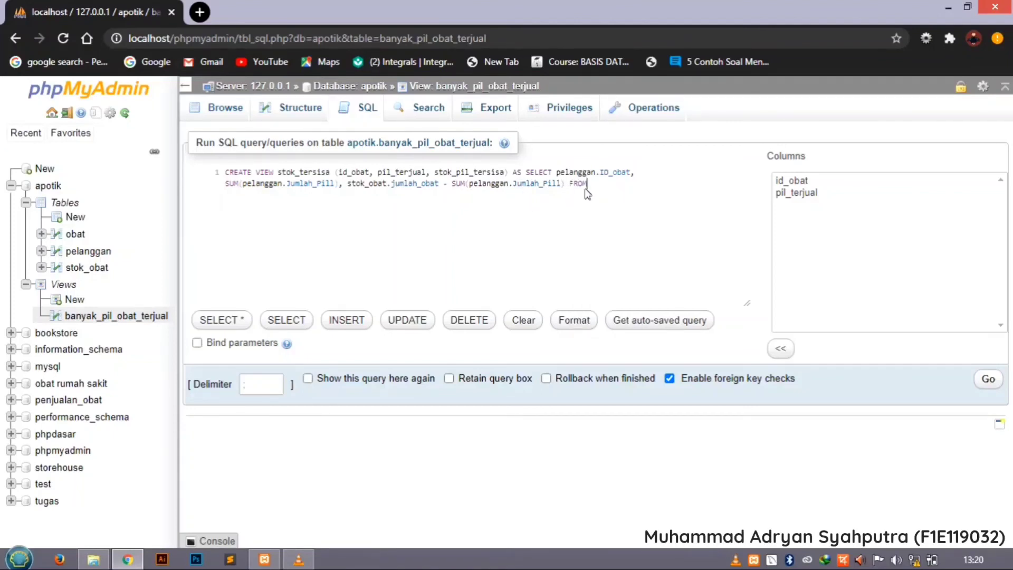
{"action": "type", "text": " pelanggan"}
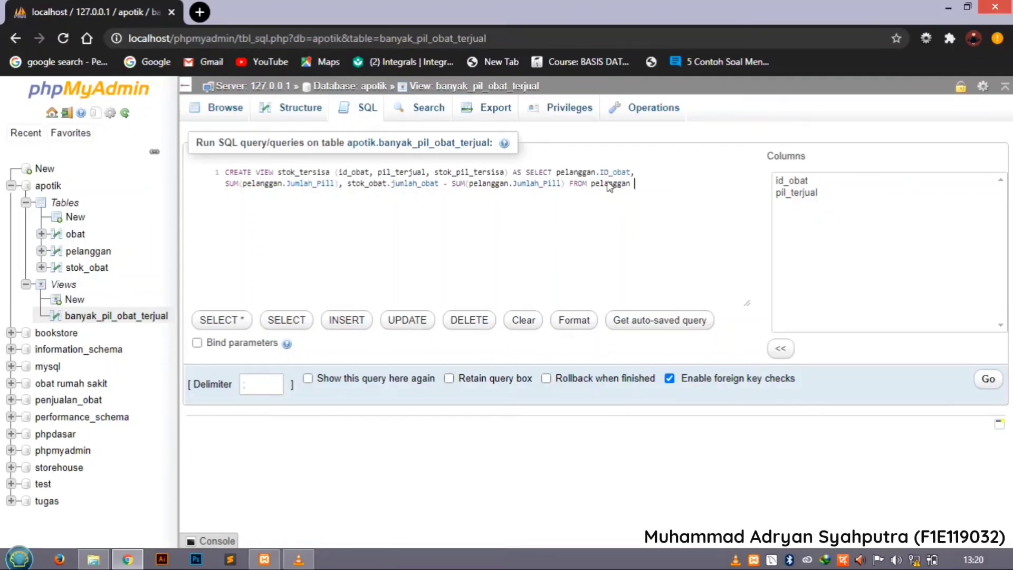
{"action": "type", "text": "IN"}
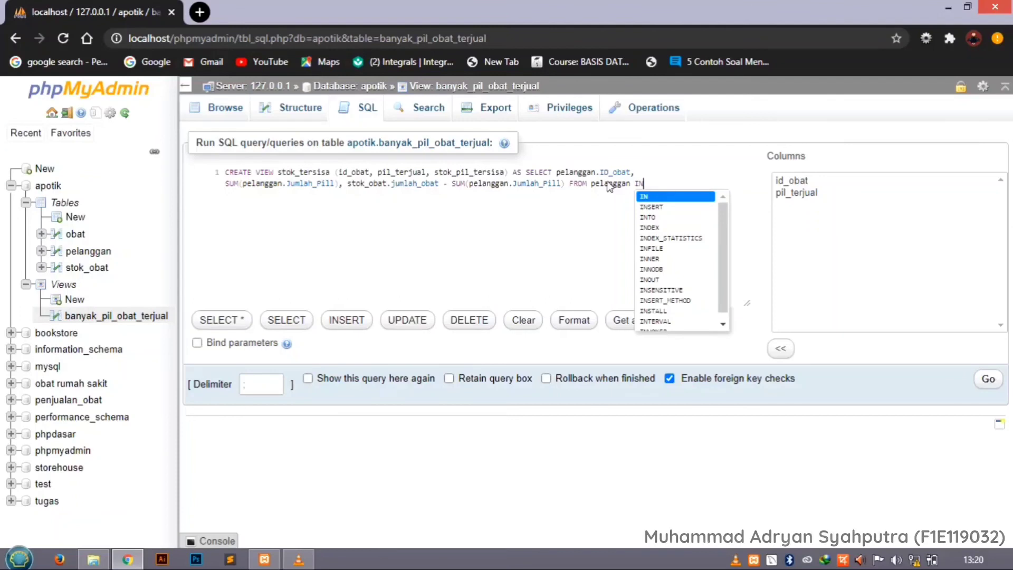
{"action": "type", "text": "NER J"}
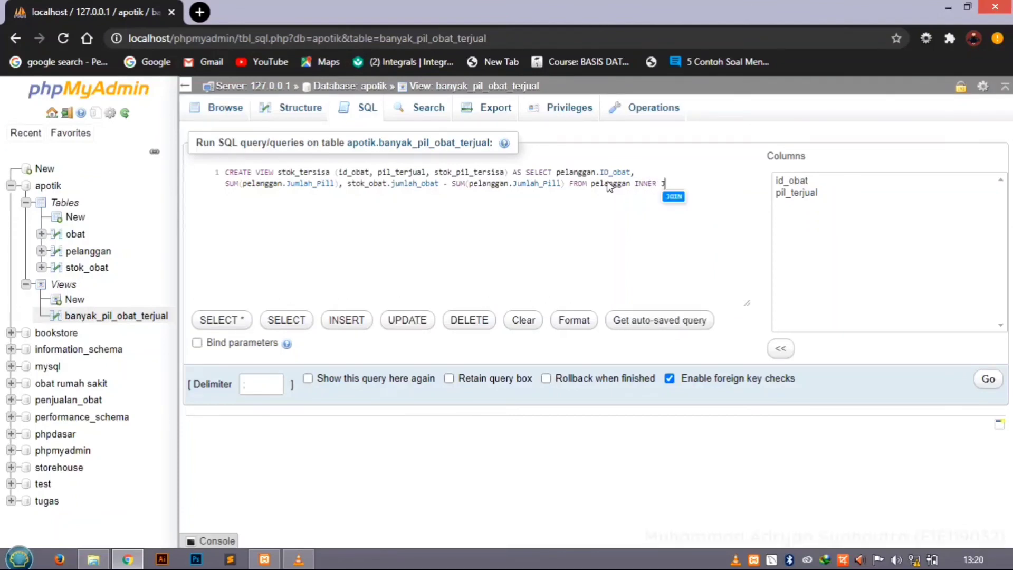
{"action": "type", "text": "OI"}
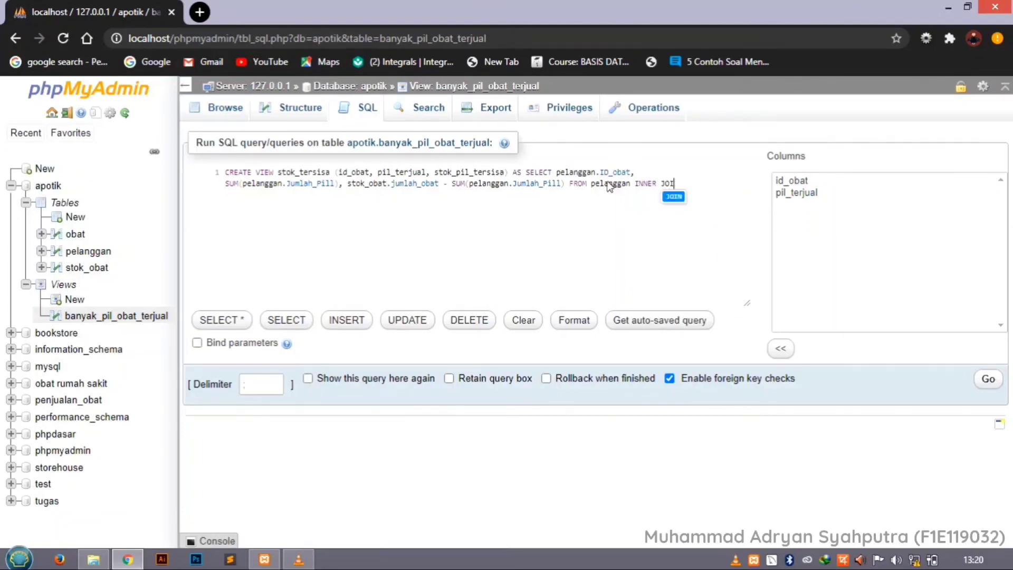
{"action": "type", "text": "N"}
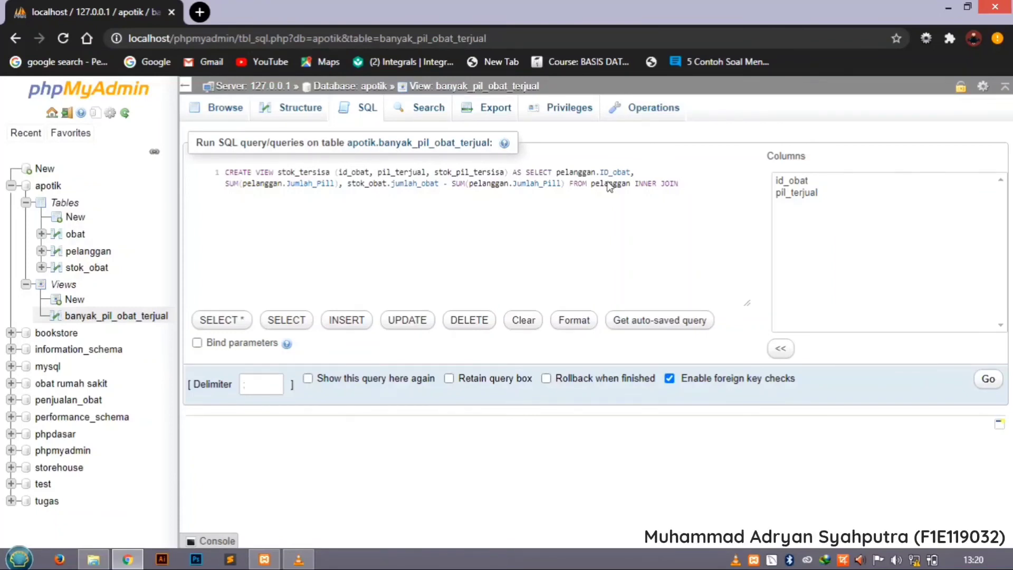
{"action": "type", "text": "stok_obat"}
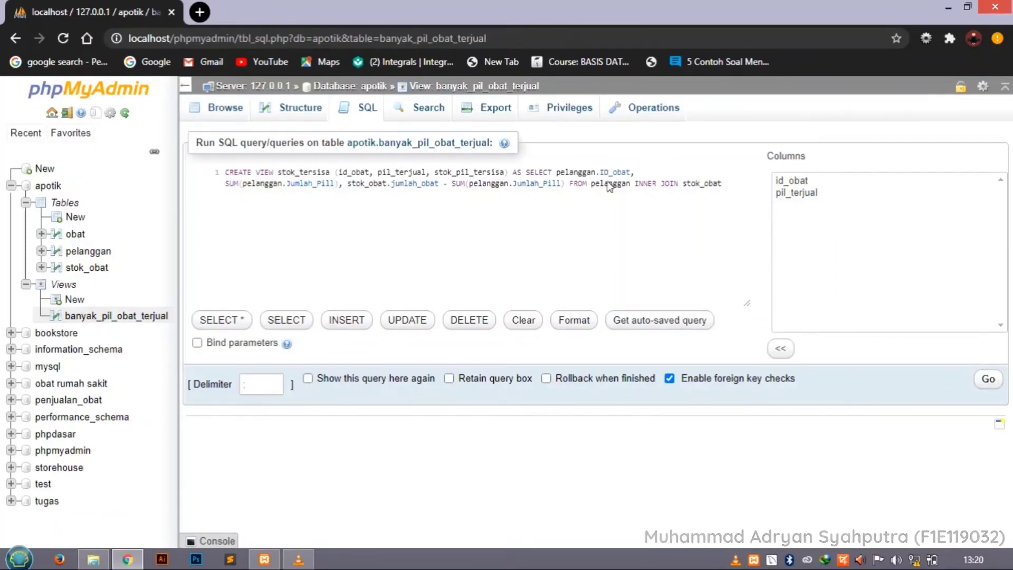
{"action": "type", "text": " oN"}
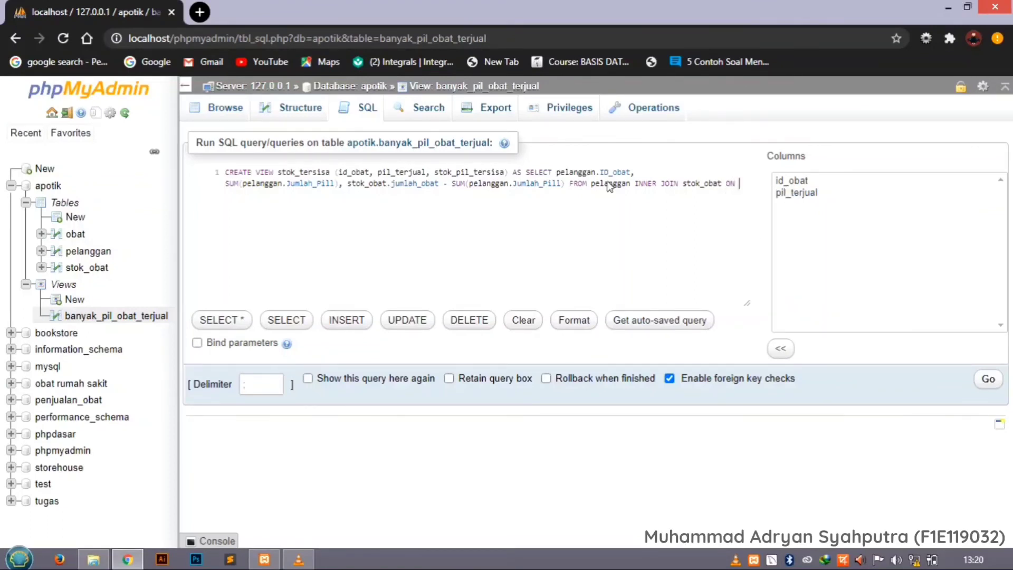
{"action": "type", "text": " st"}
Add the join condition ON stok_obat.ID_obat = pelanggan.ID_obat.
{"action": "key", "text": "Return"}
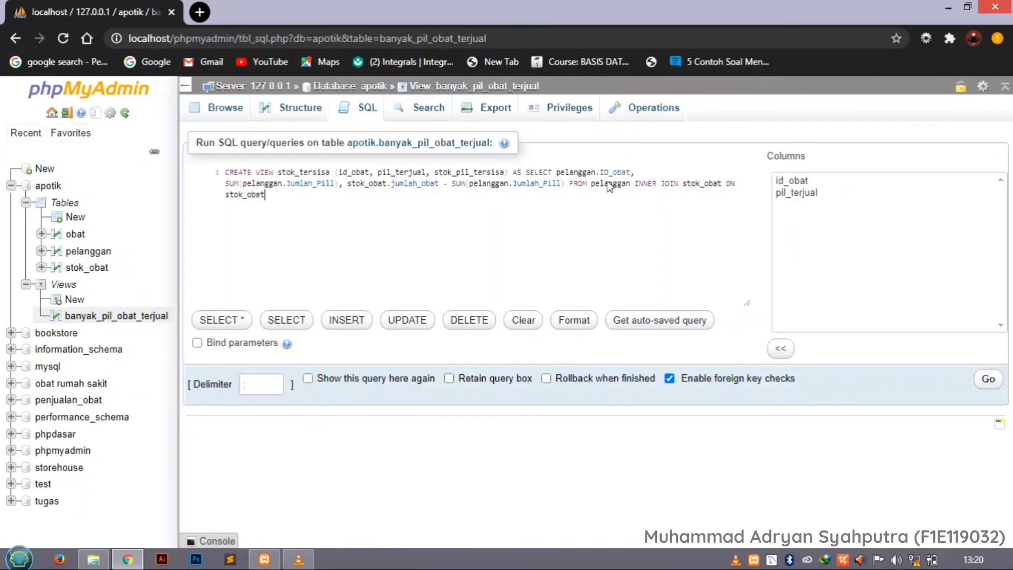
{"action": "type", "text": "."}
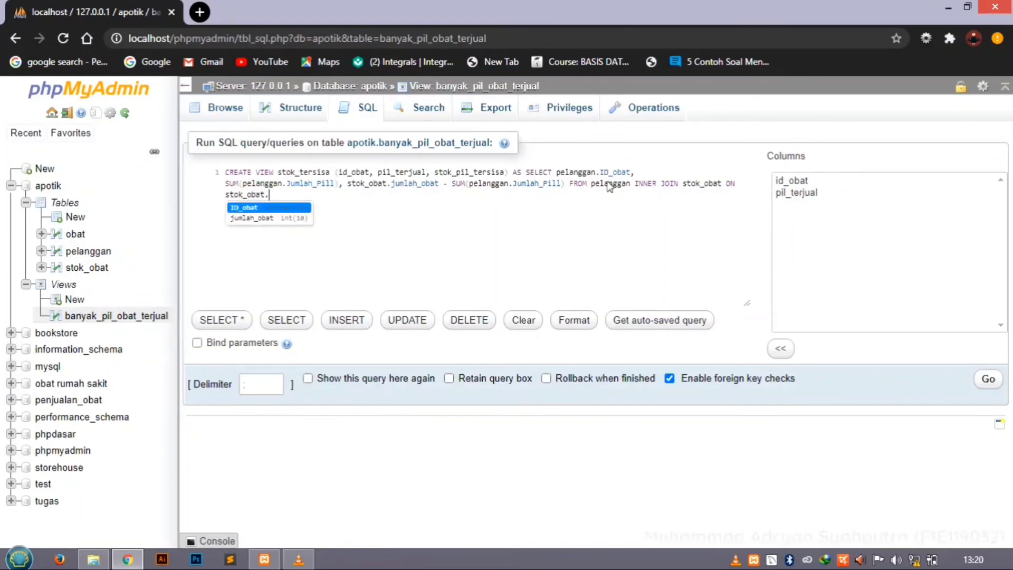
{"action": "key", "text": "Return"}
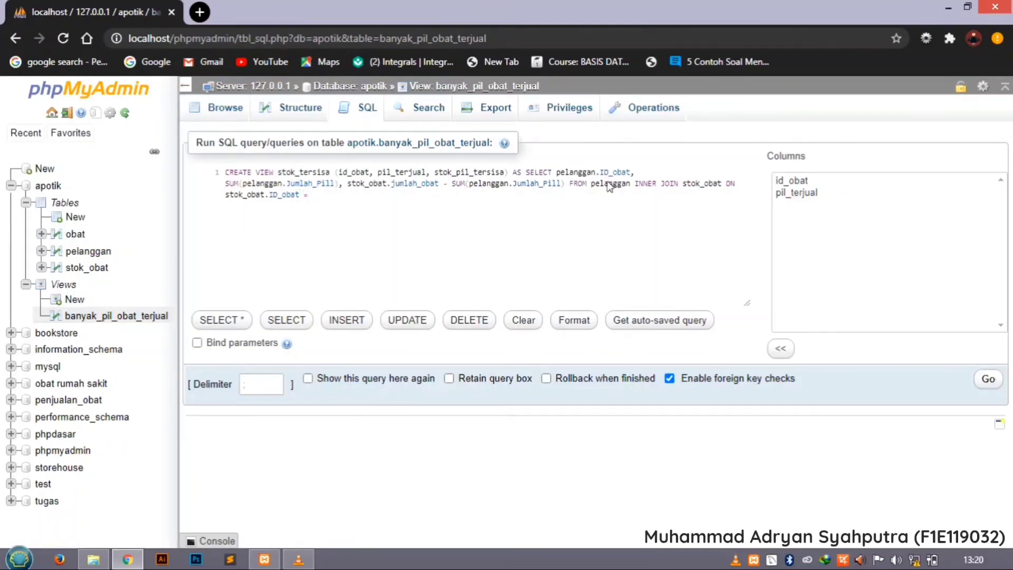
{"action": "type", "text": "= pelanggan"}
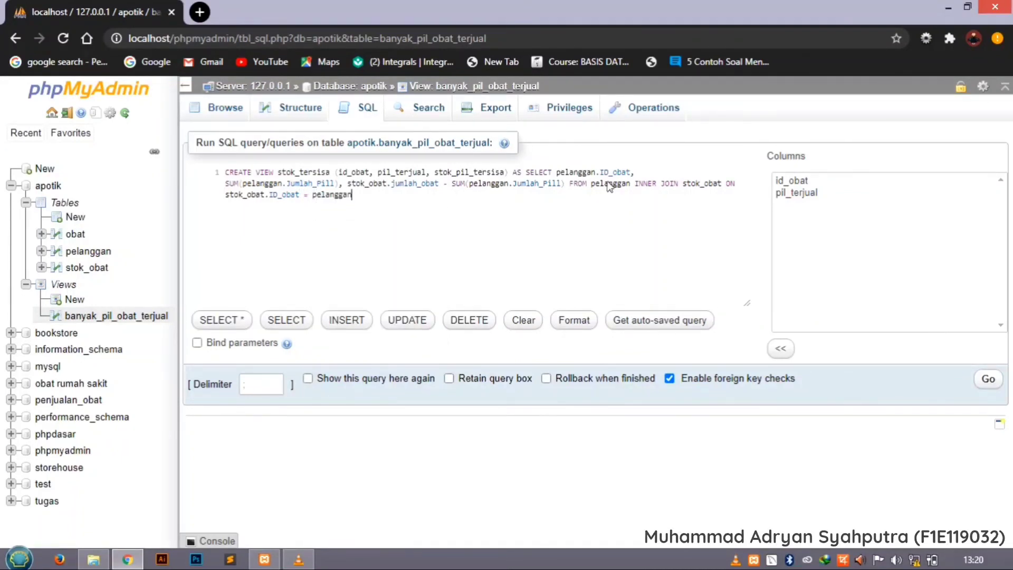
{"action": "type", "text": ".id"}
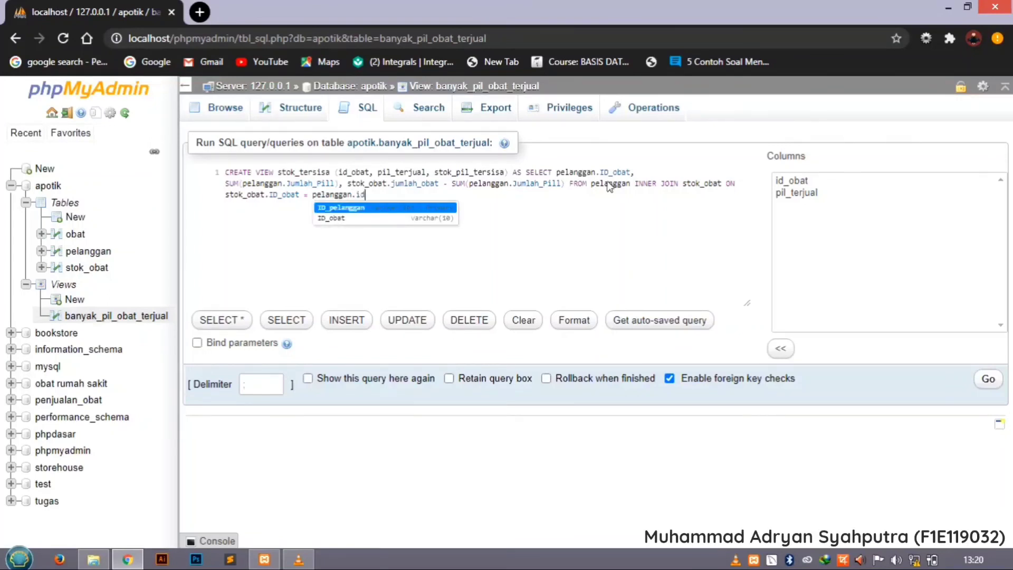
{"action": "key", "text": "Down"}
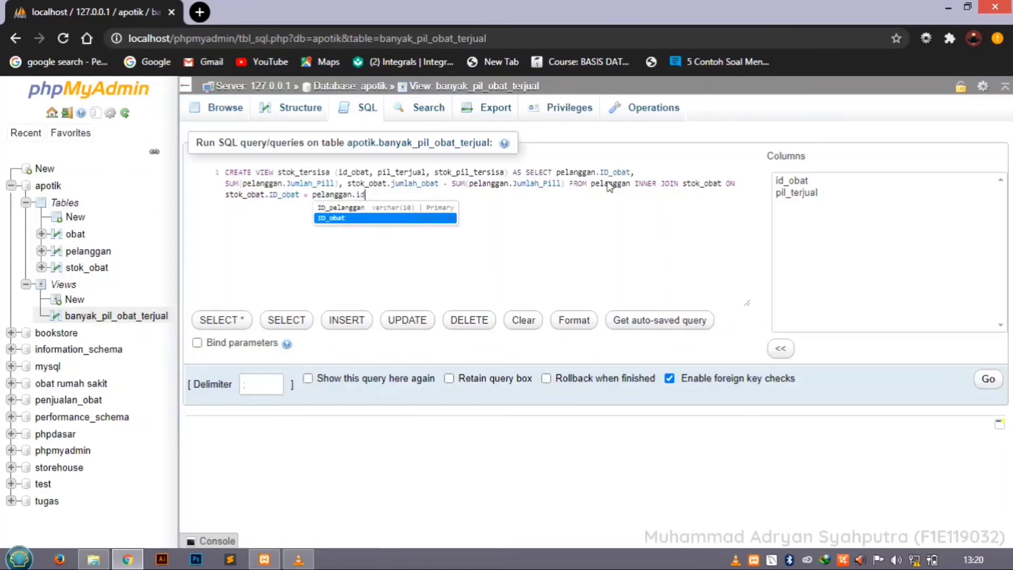
{"action": "key", "text": "Return"}
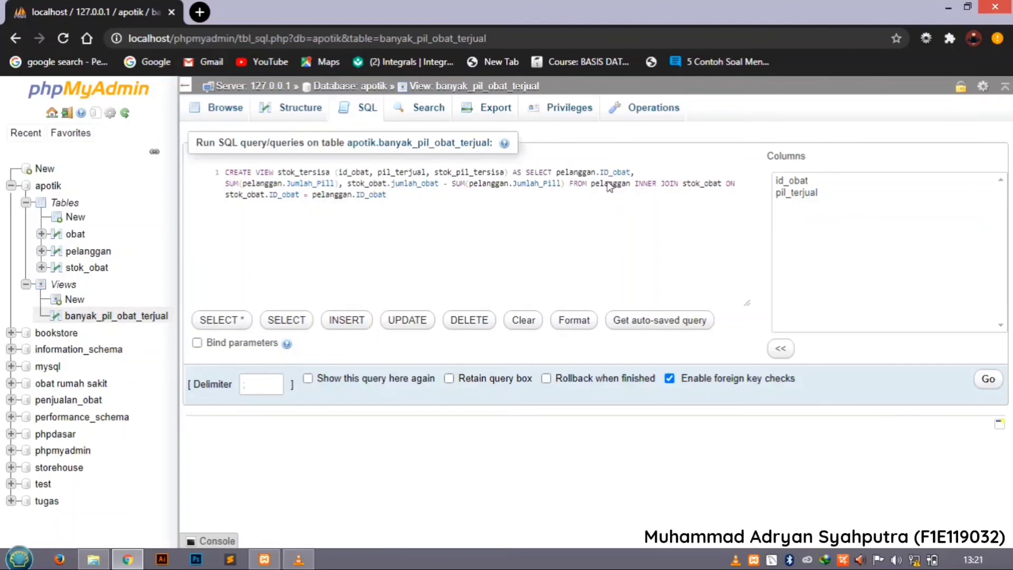
Finish the statement with GROUP BY id_obat and run it to create the stok_tersisa view.
{"action": "type", "text": "GROUP"}
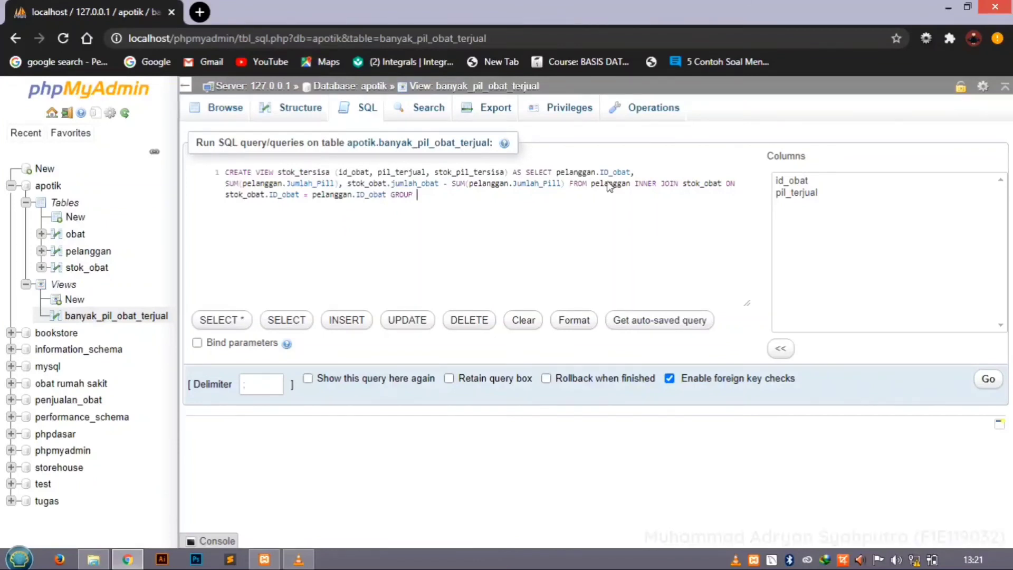
{"action": "type", "text": " by"}
{"action": "key", "text": "Return"}
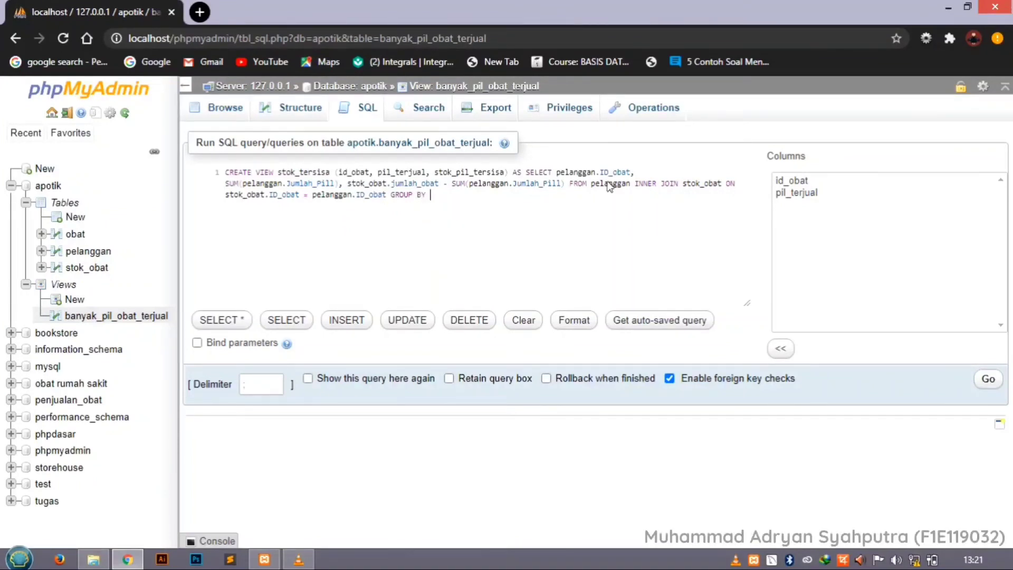
{"action": "type", "text": "id_obat"}
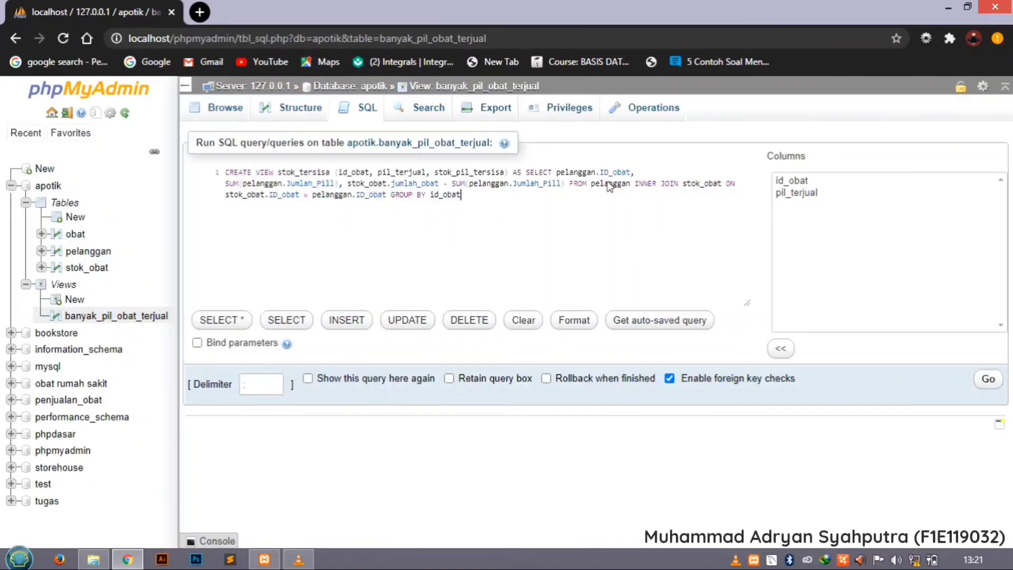
{"action": "left_click", "coordinate": [987, 378]}
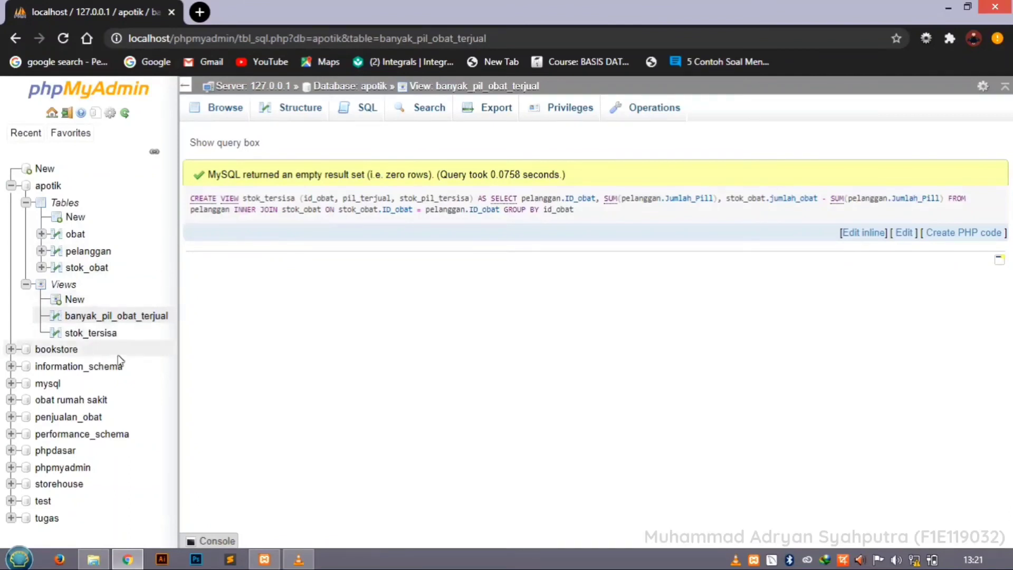
Browse the stok_tersisa view and compare its remaining stock with the stok_obat table opened in a separate browser tab.
{"action": "left_click", "coordinate": [86, 338]}
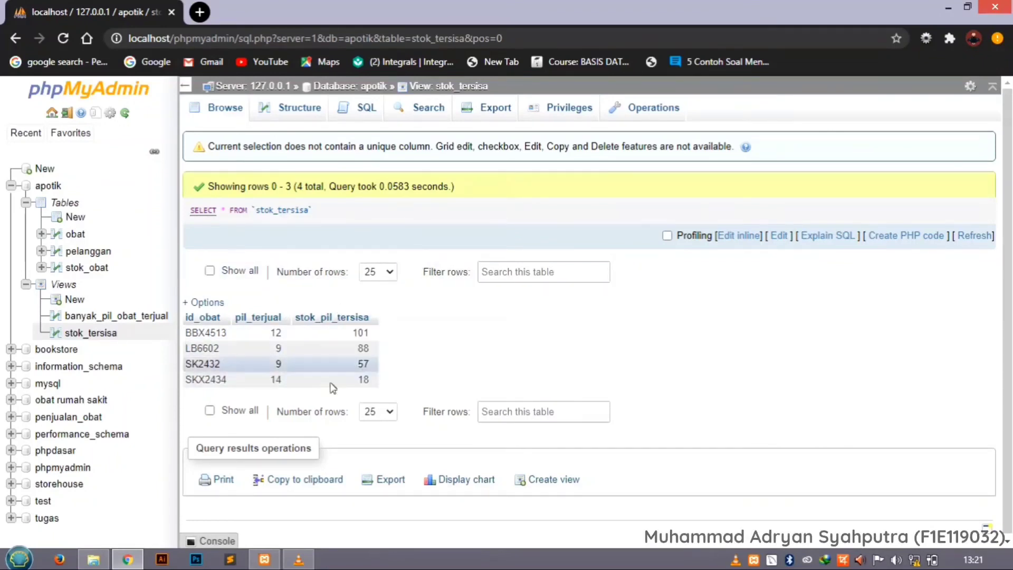
{"action": "right_click", "coordinate": [85, 267]}
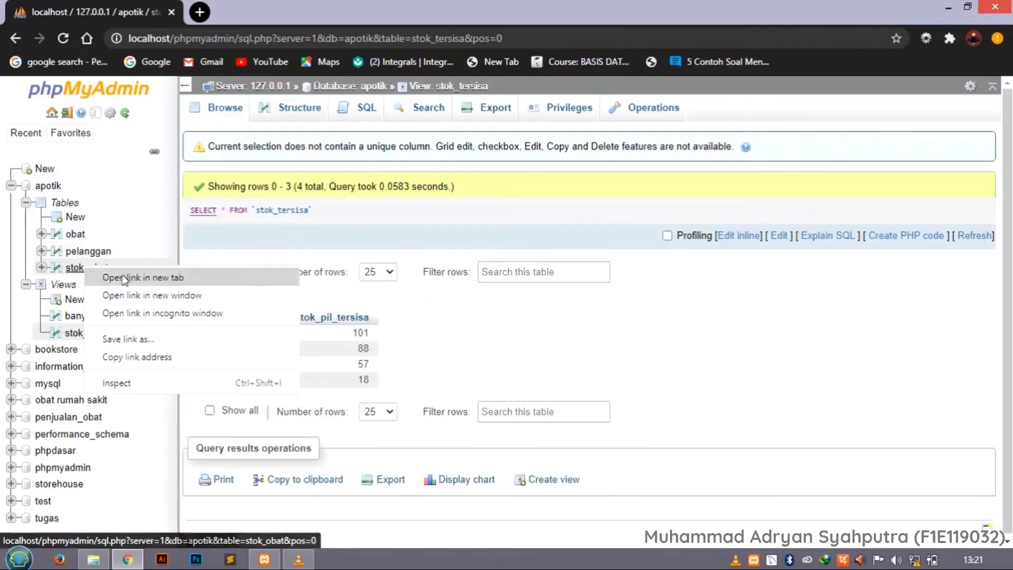
{"action": "left_click", "coordinate": [123, 279]}
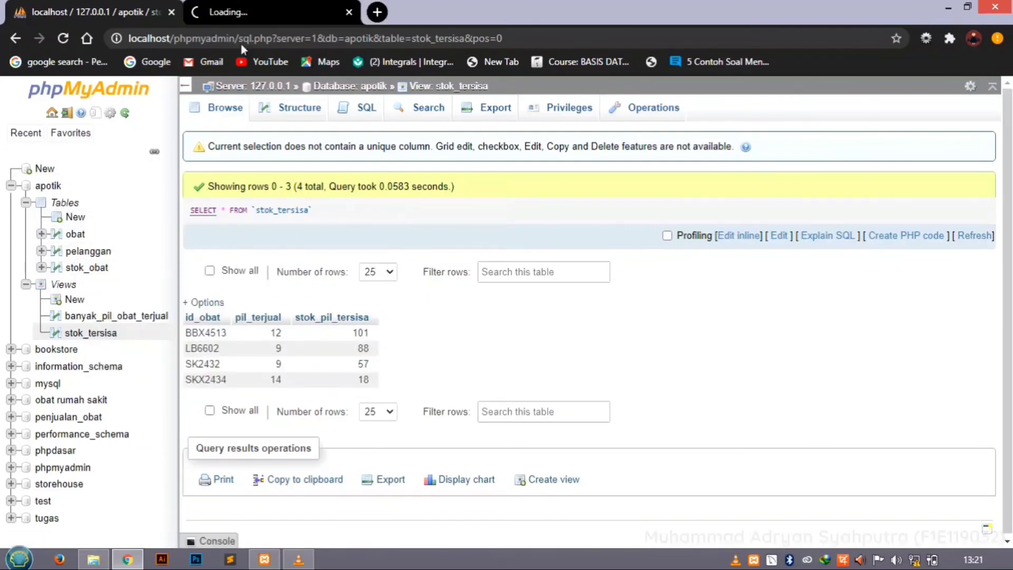
{"action": "left_click", "coordinate": [259, 13]}
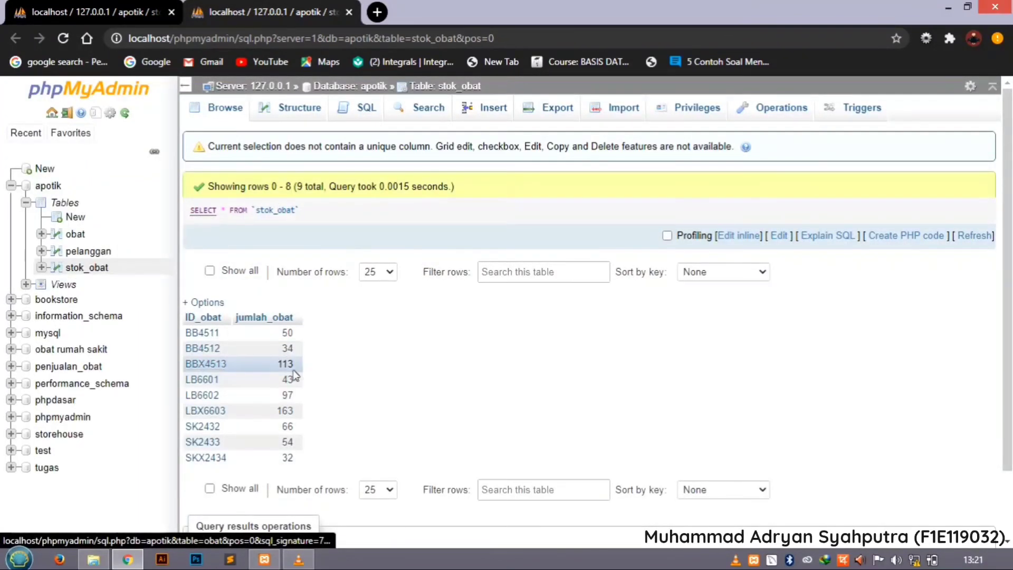
{"action": "left_click", "coordinate": [94, 16]}
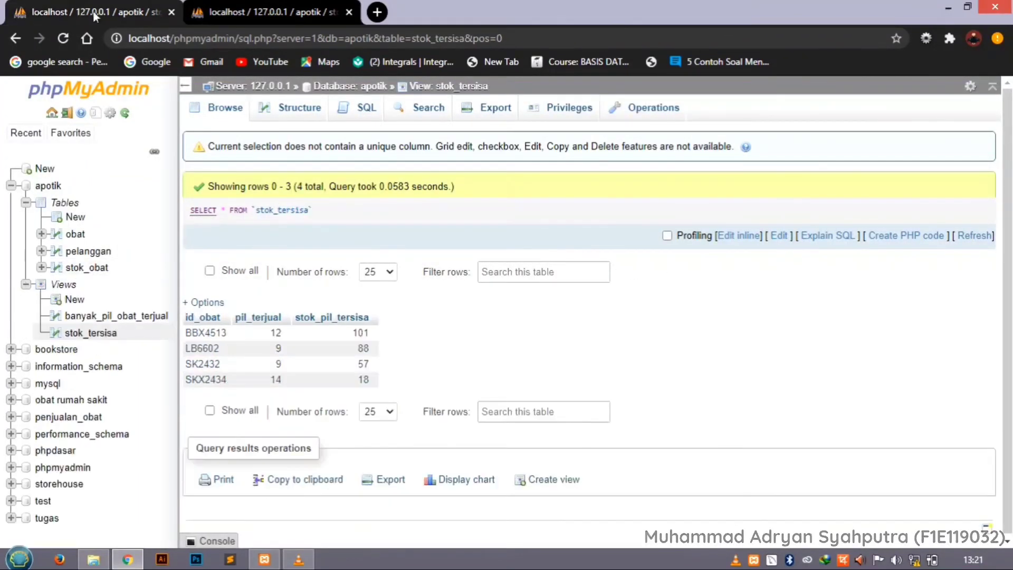